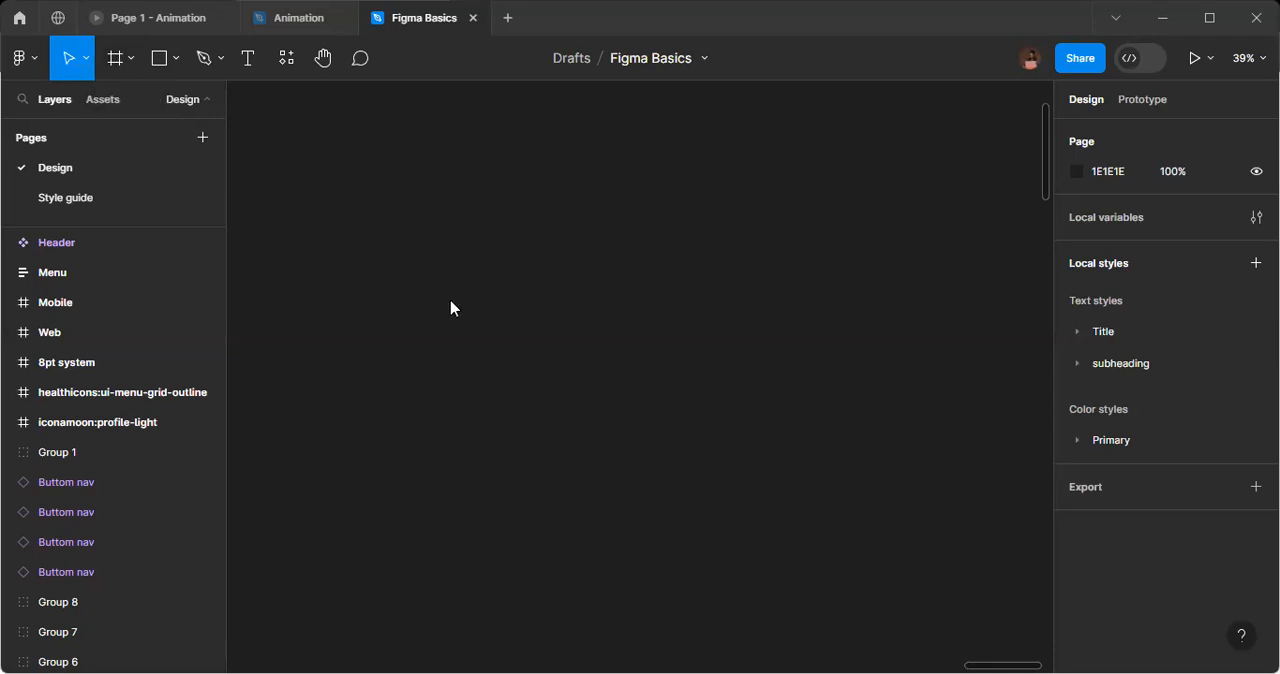
Launch the Iconify plugin and search its icon library for "Dashboard".
{"action": "right_click", "coordinate": [451, 306]}
{"action": "mouse_move", "coordinate": [556, 459]}
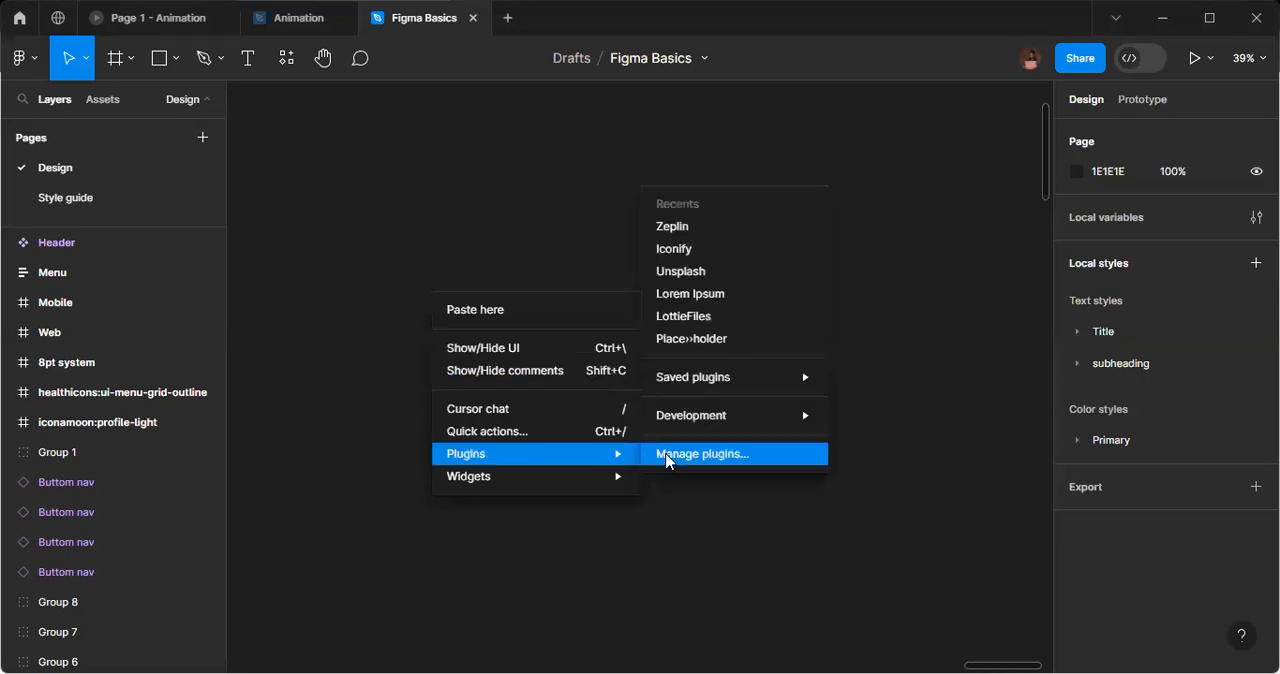
{"action": "left_click", "coordinate": [726, 255]}
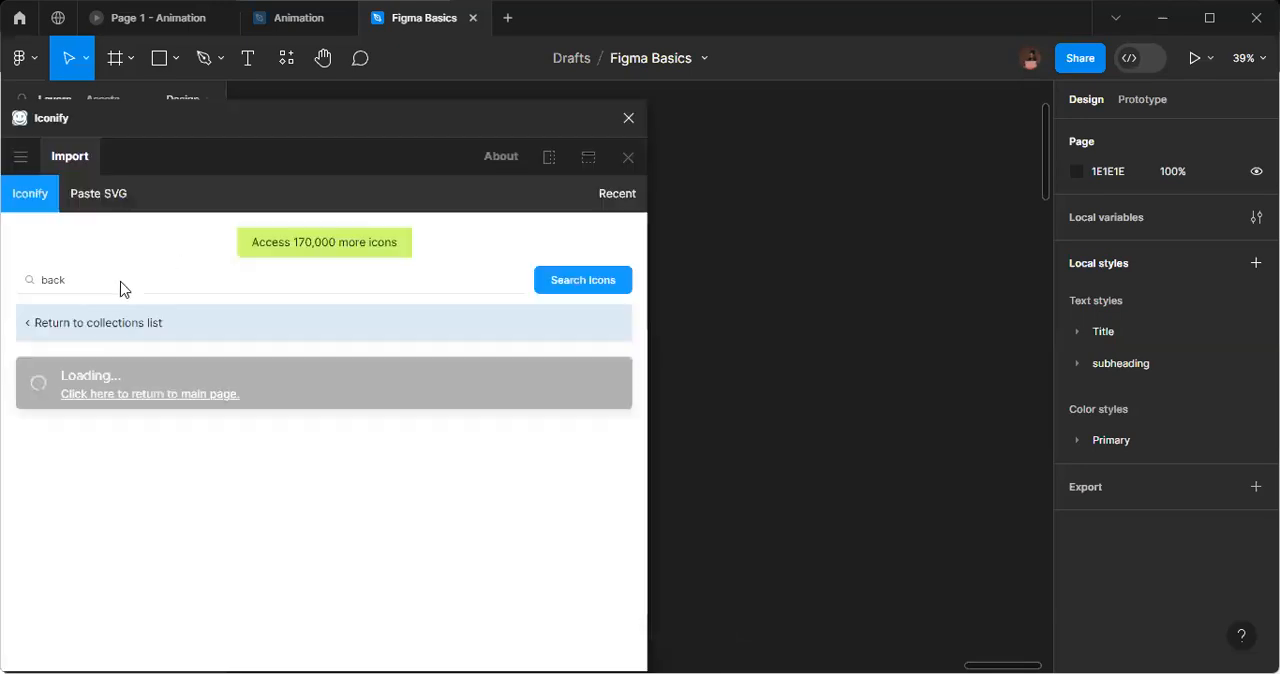
{"action": "left_click", "coordinate": [46, 273]}
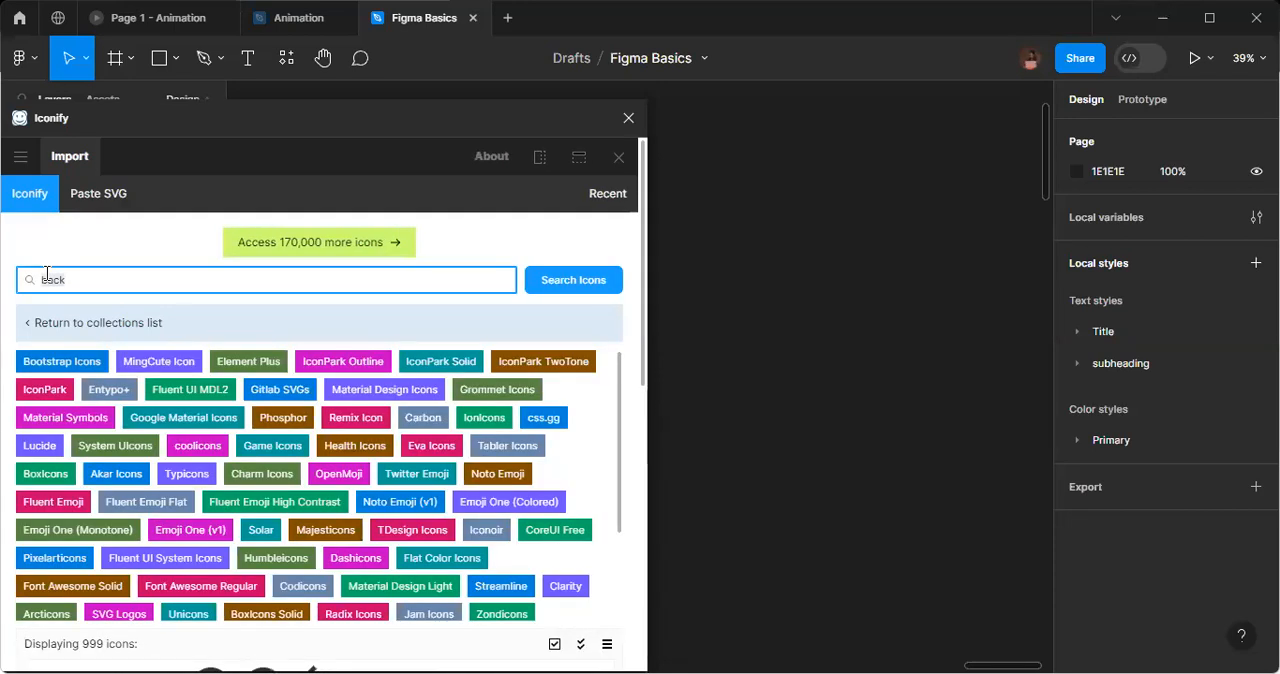
{"action": "type", "text": "bs"}
{"action": "key", "text": "BackSpace"}
{"action": "type", "text": "ashboard"}
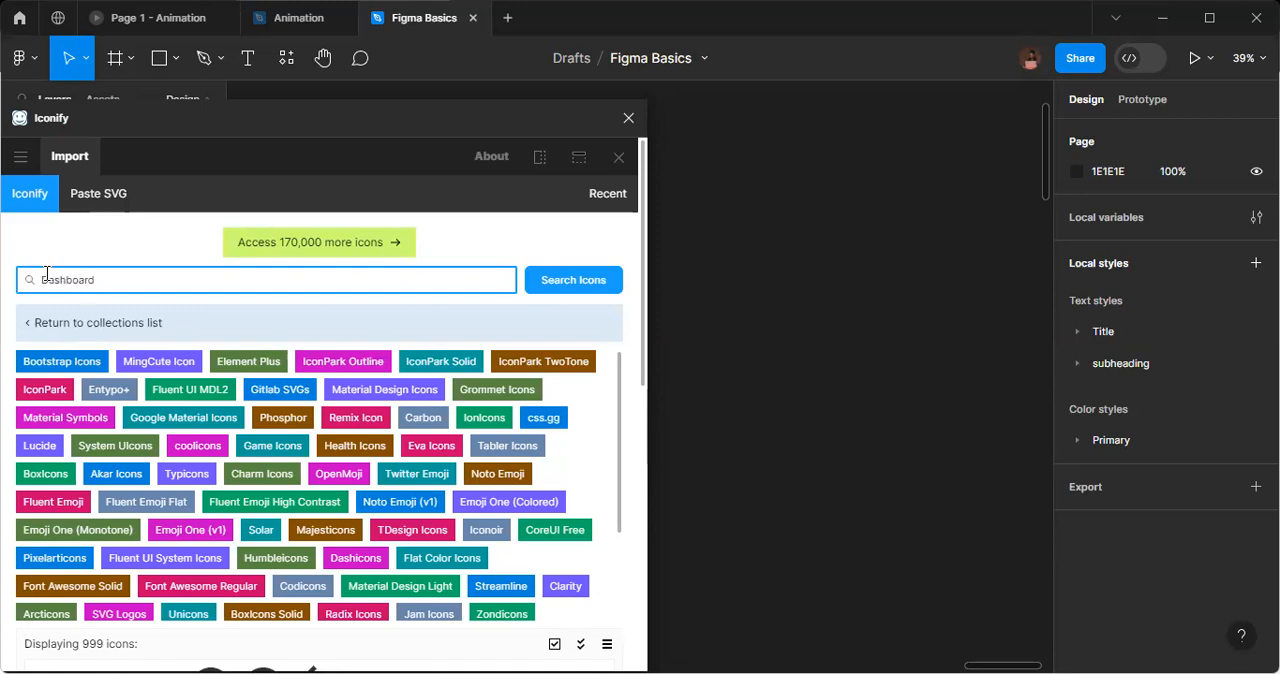
{"action": "key", "text": "Return"}
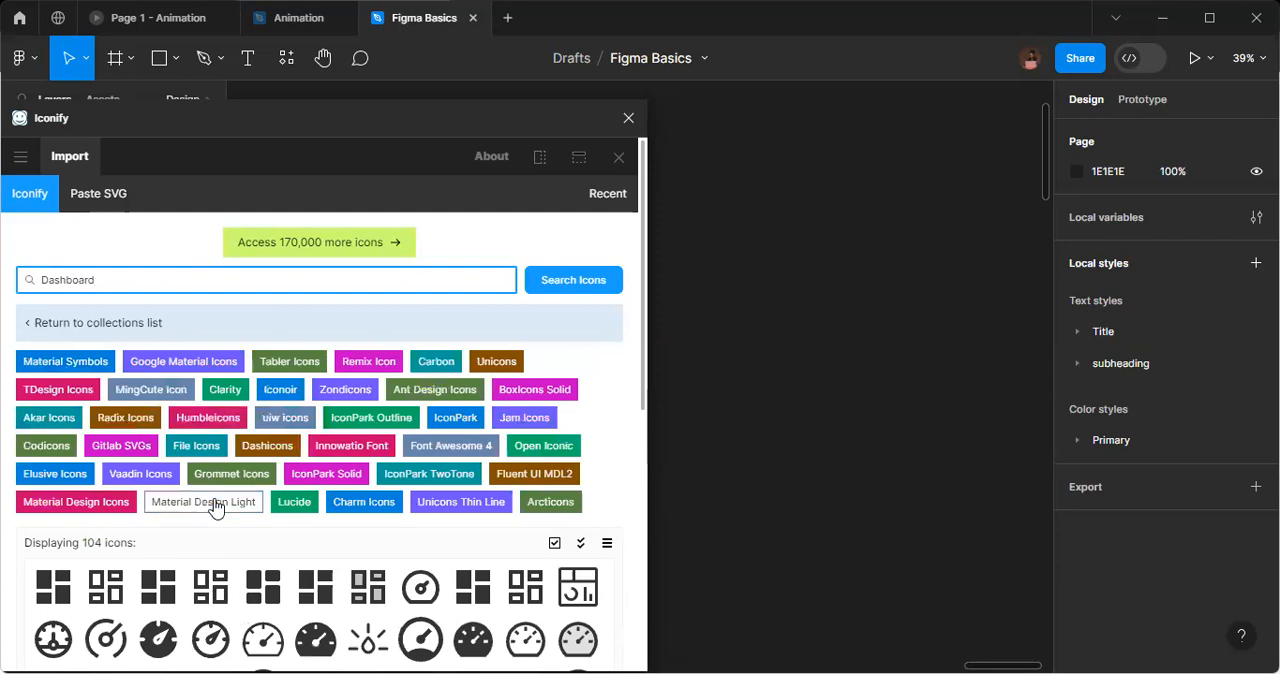
Browse the dashboard results and place the radix-icons:dashboard icon on the empty canvas.
{"action": "scroll", "coordinate": [220, 507], "scroll_direction": "down", "scroll_amount": 1}
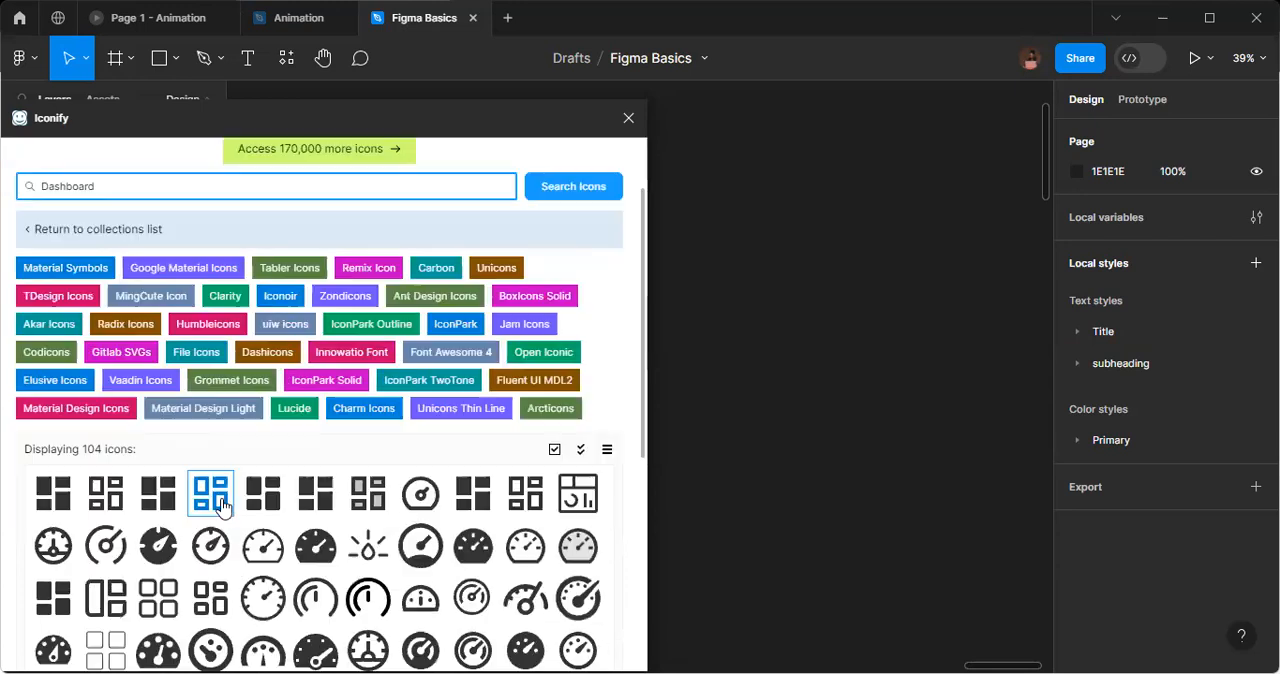
{"action": "scroll", "coordinate": [222, 507], "scroll_direction": "down", "scroll_amount": 2}
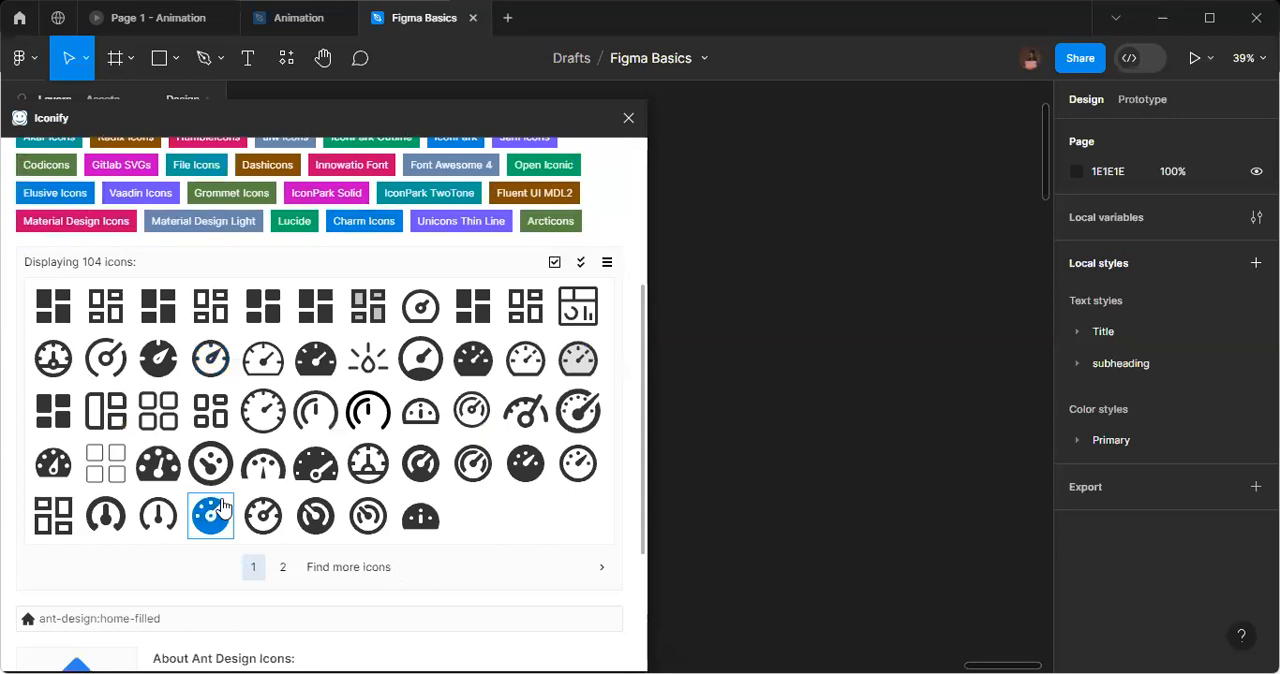
{"action": "left_click", "coordinate": [284, 568]}
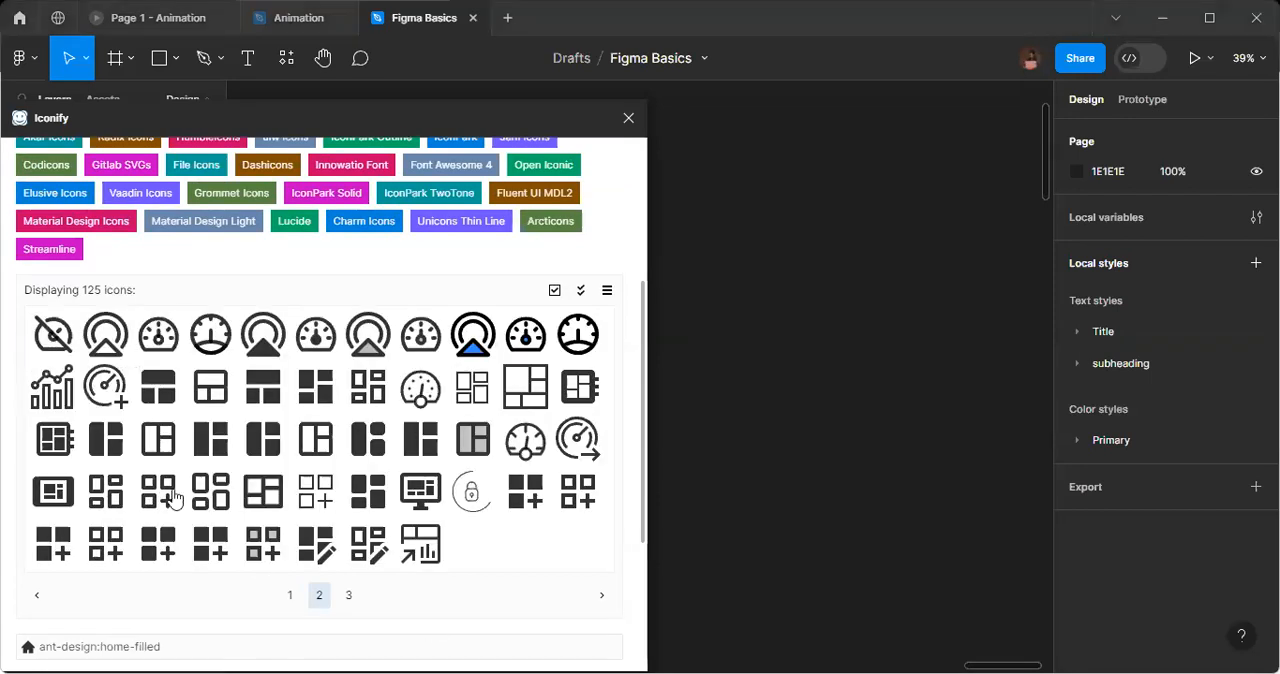
{"action": "left_click", "coordinate": [290, 595]}
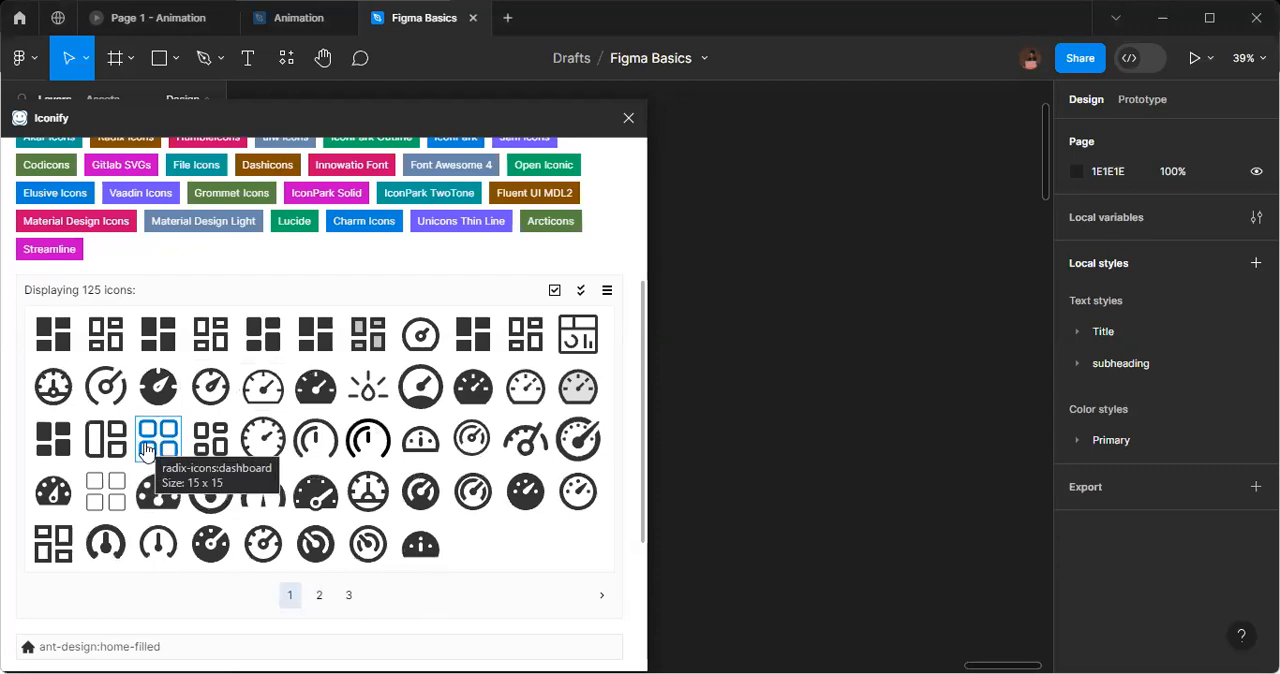
{"action": "left_click_drag", "start_coordinate": [704, 349], "coordinate": [737, 331]}
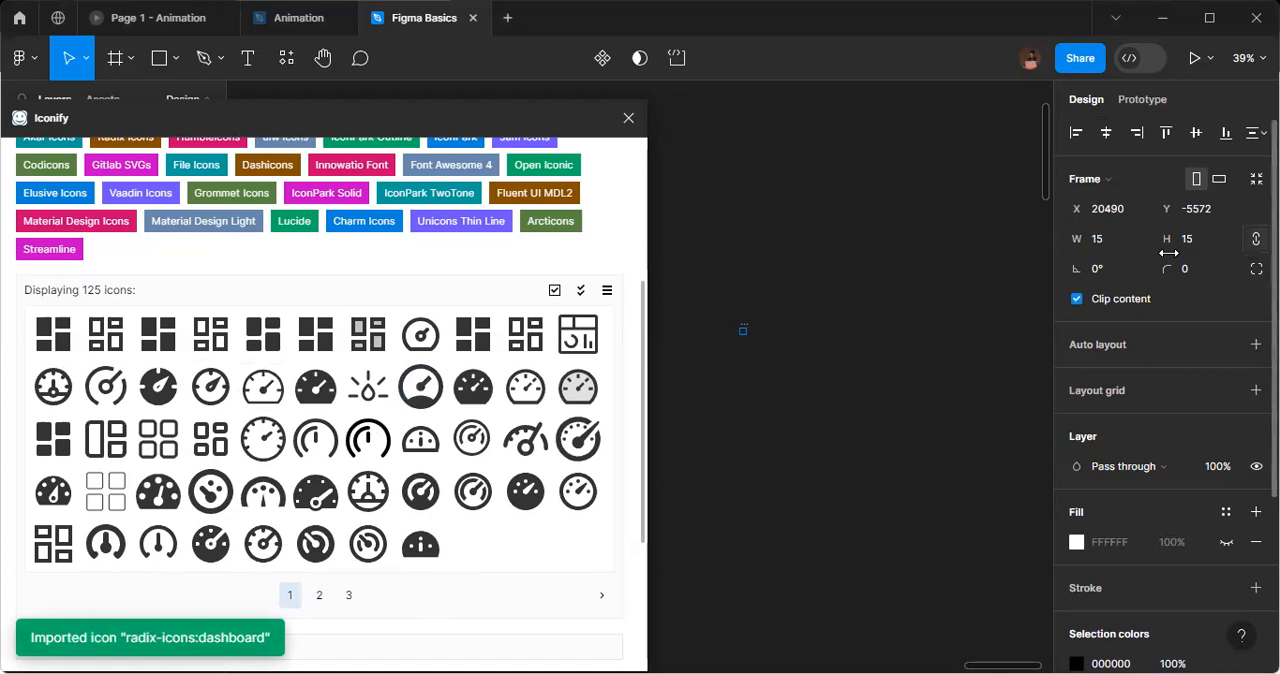
Resize the imported dashboard icon to 64 × 64.
{"action": "left_click", "coordinate": [1117, 249]}
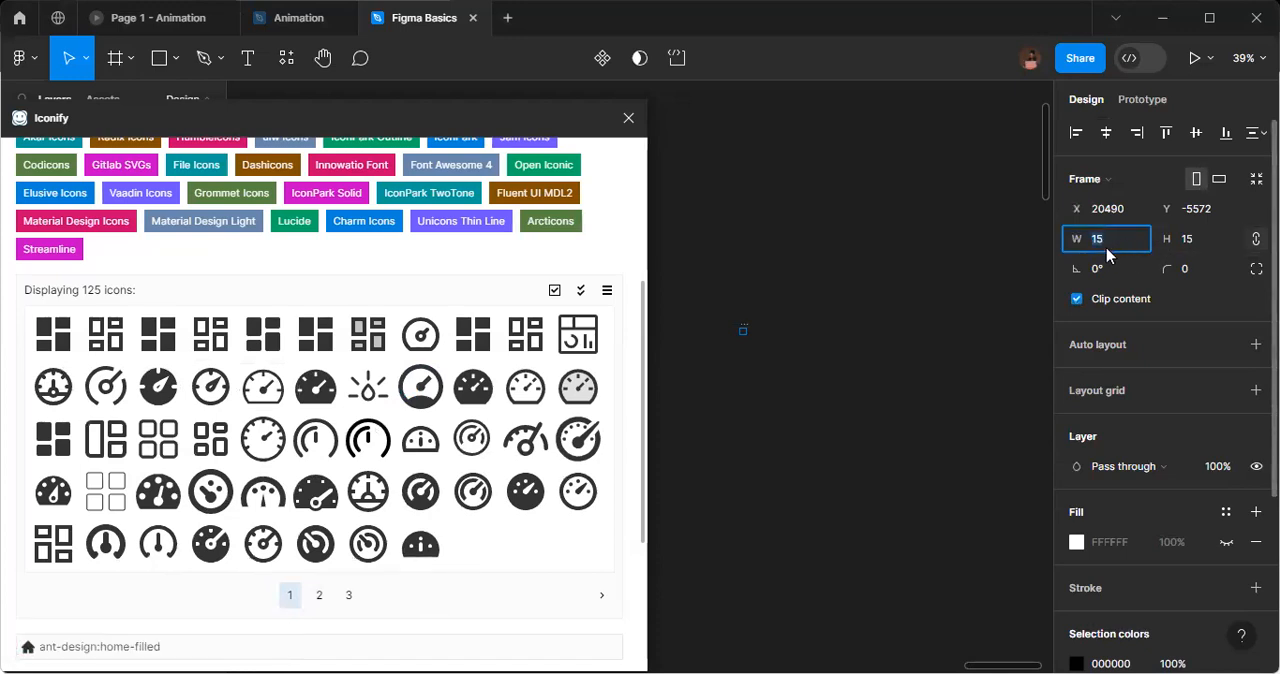
{"action": "type", "text": "64"}
{"action": "key", "text": "Return"}
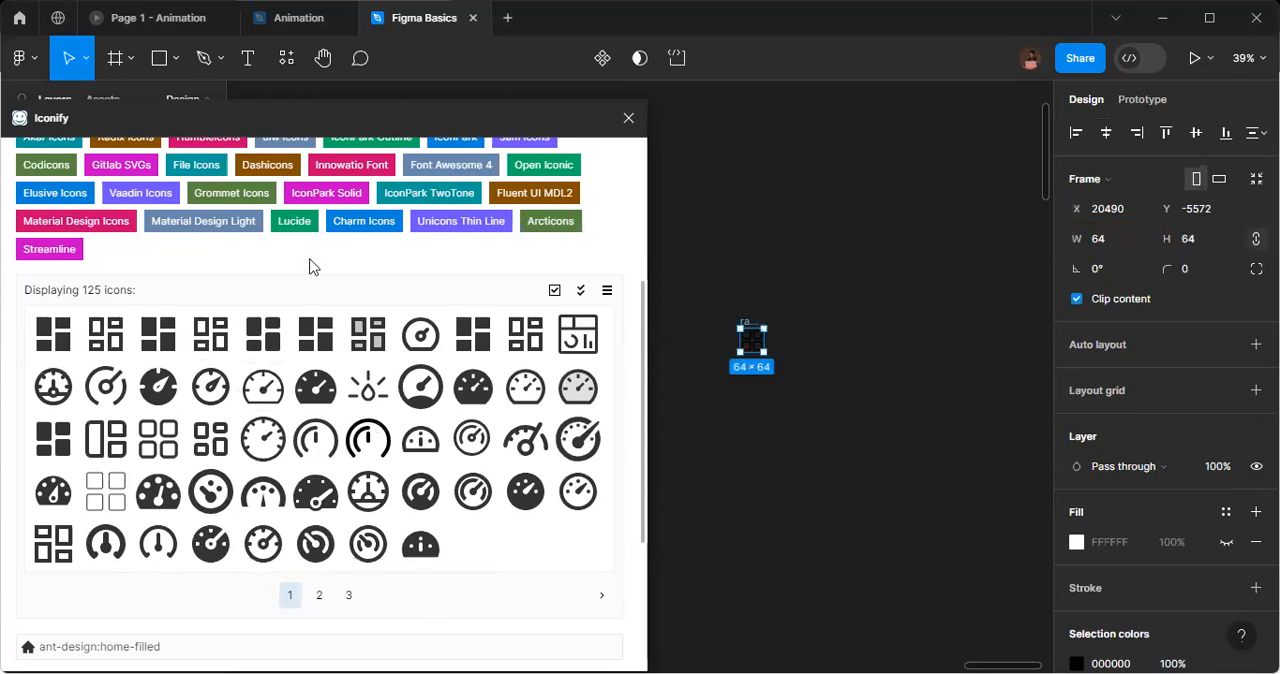
Search the Iconify library for "profile" and look through both pages of icons.
{"action": "scroll", "coordinate": [143, 333], "scroll_direction": "up", "scroll_amount": 1}
{"action": "scroll", "coordinate": [143, 333], "scroll_direction": "up", "scroll_amount": 5}
{"action": "left_click", "coordinate": [67, 281]}
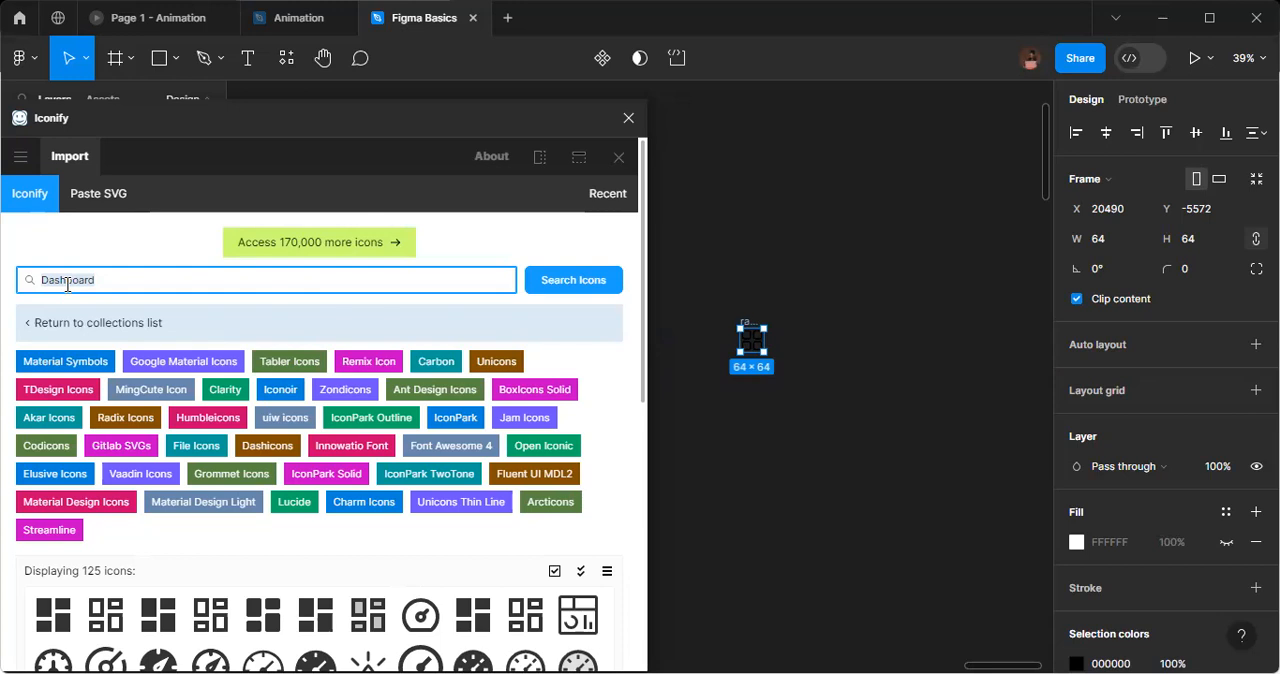
{"action": "type", "text": "pl"}
{"action": "type", "text": "ofil"}
{"action": "type", "text": "e"}
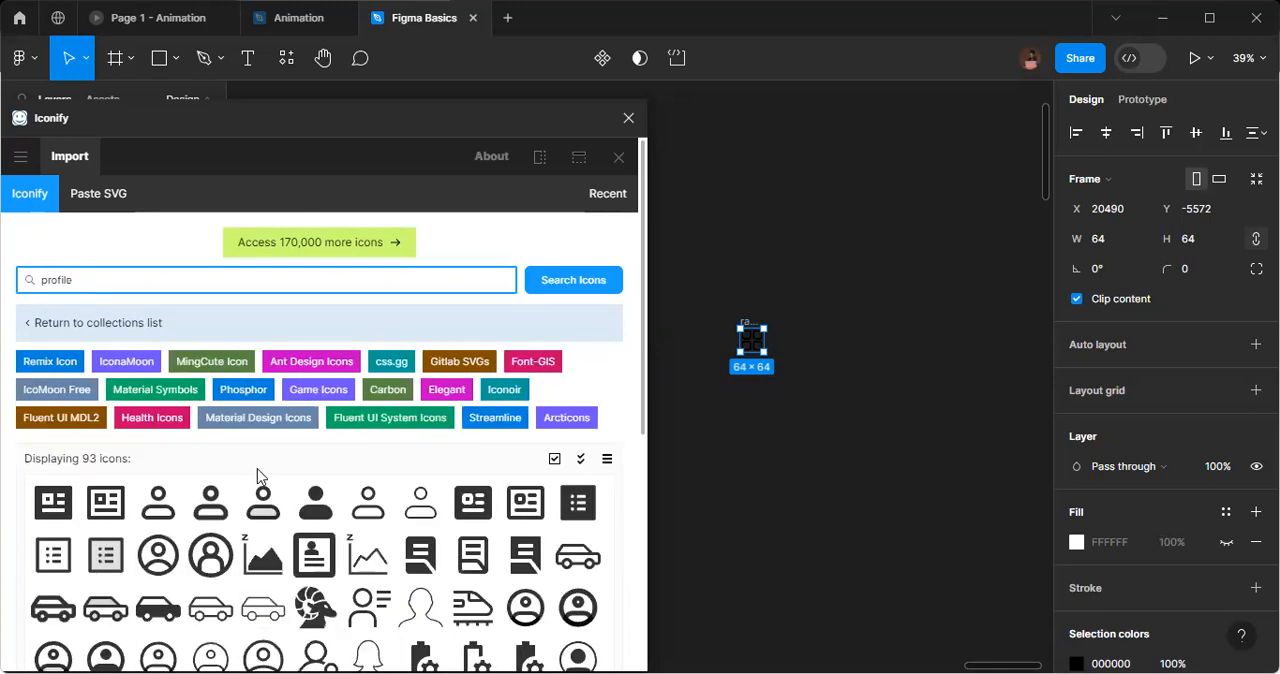
{"action": "scroll", "coordinate": [400, 545], "scroll_direction": "down", "scroll_amount": 3}
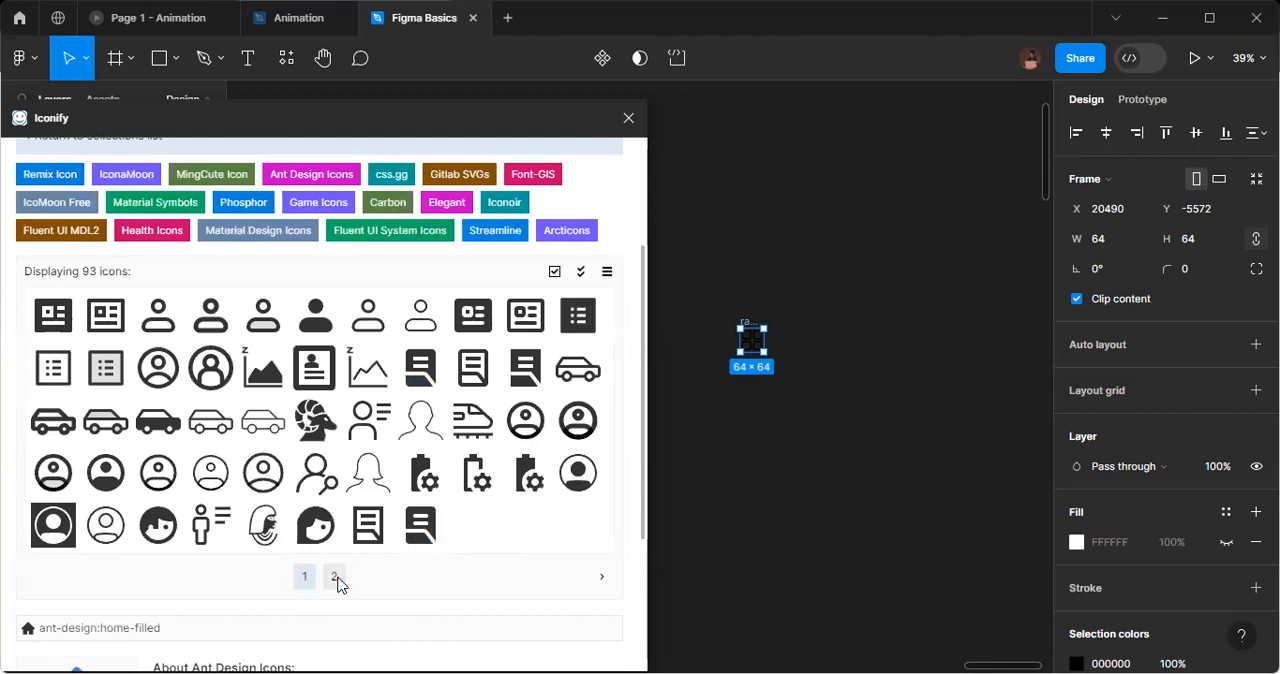
{"action": "left_click", "coordinate": [334, 577]}
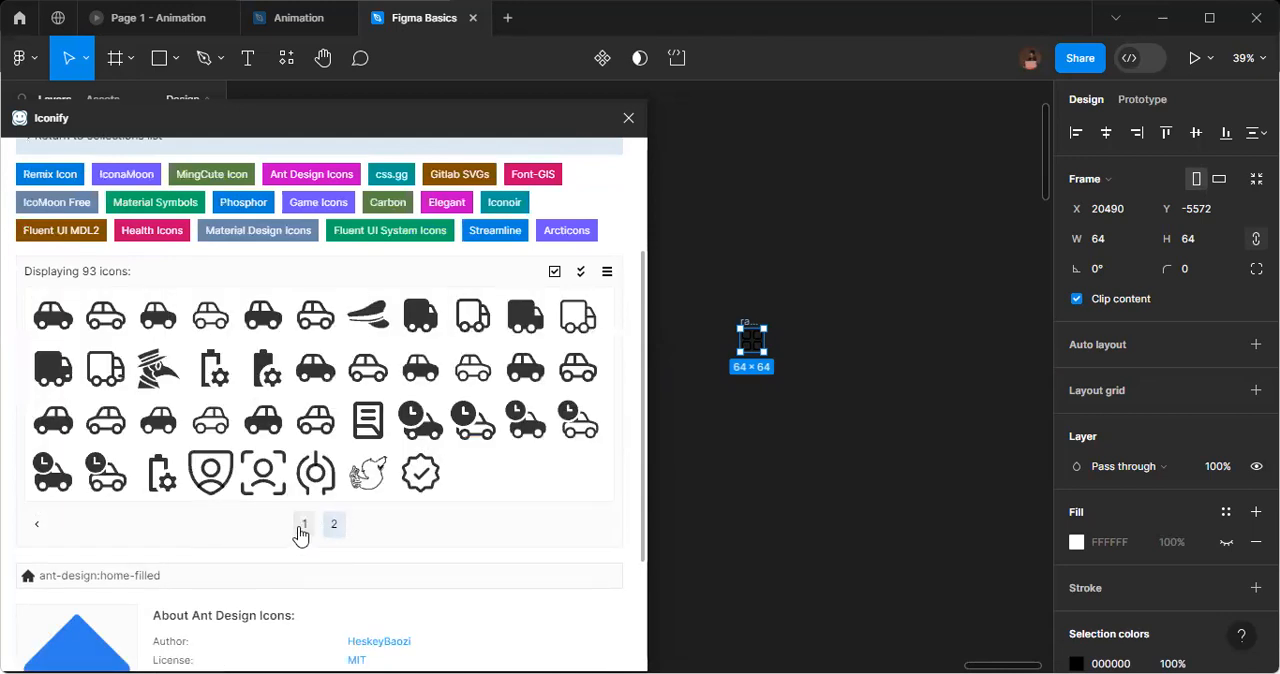
{"action": "left_click", "coordinate": [303, 526]}
Search the Iconify library for "users" and import the prime:users icon onto the canvas.
{"action": "scroll", "coordinate": [333, 487], "scroll_direction": "up", "scroll_amount": 3}
{"action": "left_click", "coordinate": [53, 276]}
{"action": "key", "text": "ctrl+a"}
{"action": "type", "text": "user"}
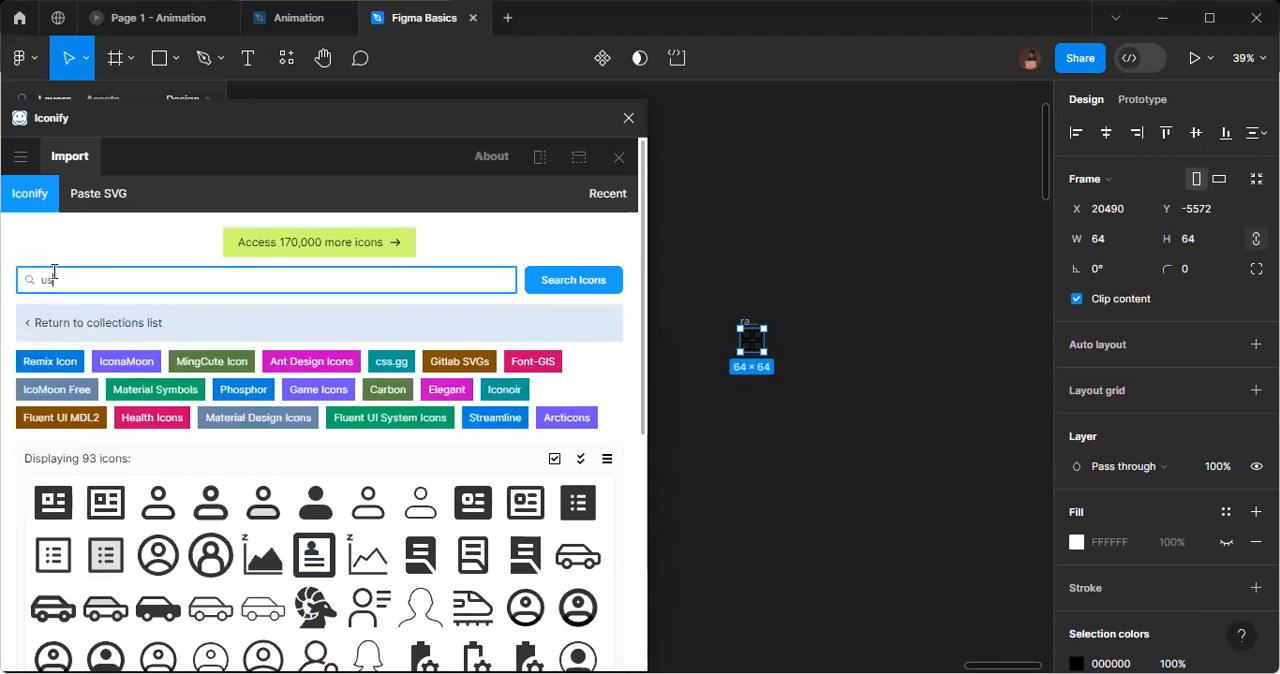
{"action": "type", "text": "s"}
{"action": "scroll", "coordinate": [259, 427], "scroll_direction": "down", "scroll_amount": 2}
{"action": "scroll", "coordinate": [259, 427], "scroll_direction": "down", "scroll_amount": 1}
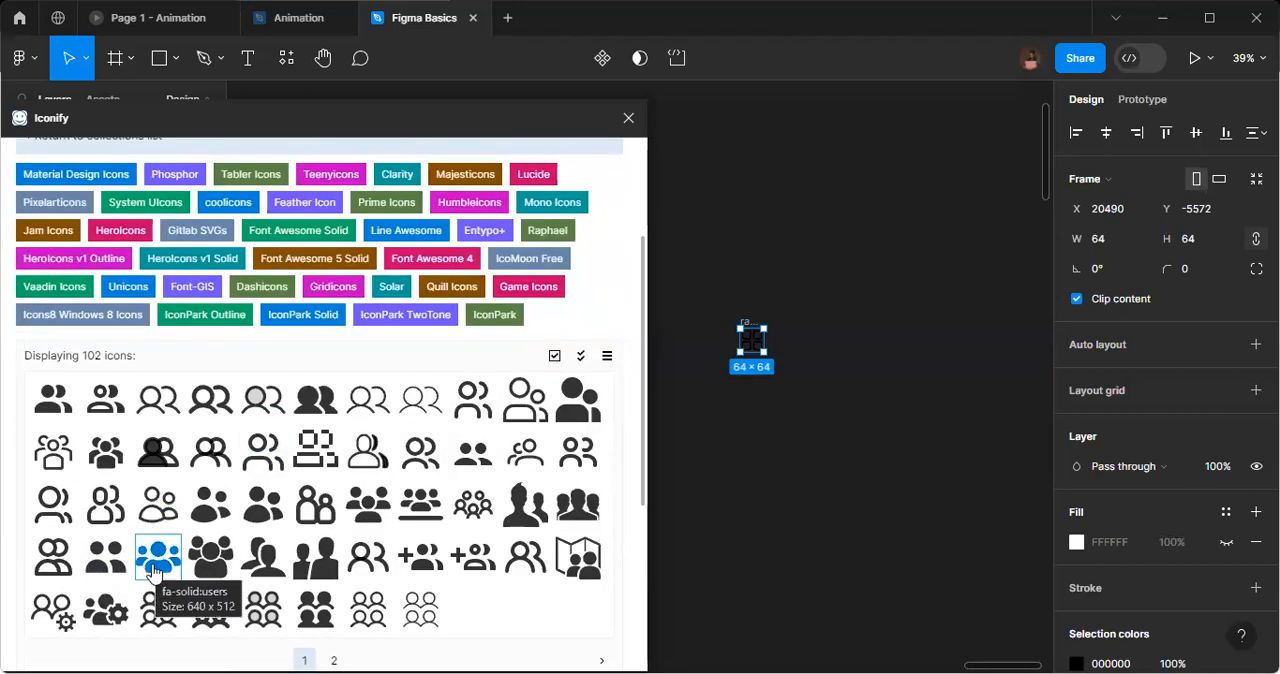
{"action": "scroll", "coordinate": [380, 596], "scroll_direction": "down", "scroll_amount": 2}
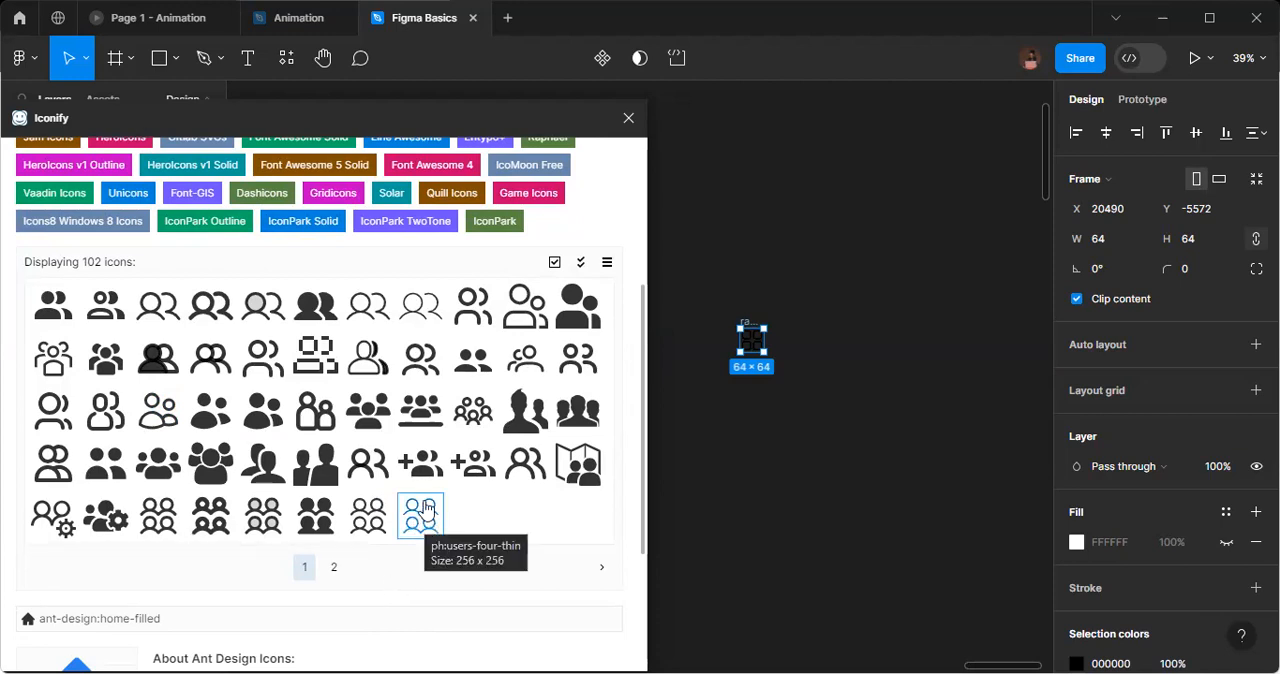
{"action": "left_click", "coordinate": [517, 370]}
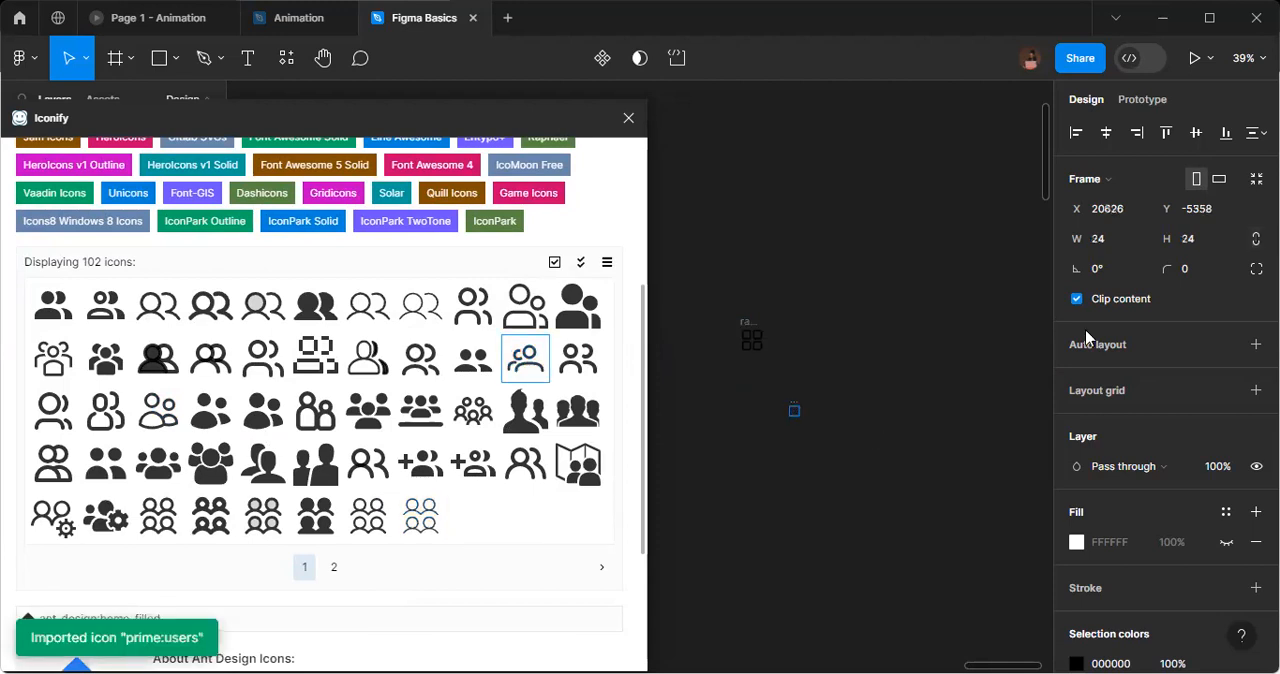
Resize the imported users icon to 64 × 64.
{"action": "left_click", "coordinate": [1100, 246]}
{"action": "type", "text": "84"}
{"action": "key", "text": "Return"}
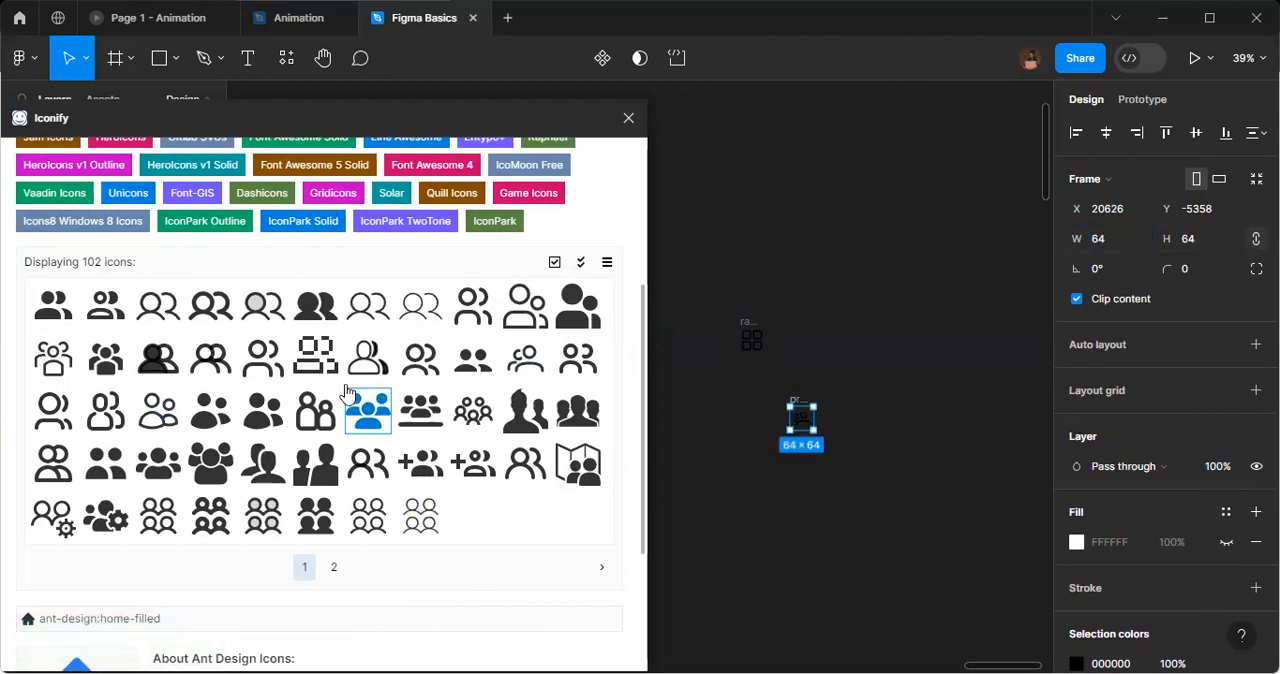
Search the Iconify library for "task" and place the mingcute:task-2-line clipboard icon below the users icon.
{"action": "scroll", "coordinate": [287, 453], "scroll_direction": "up", "scroll_amount": 5}
{"action": "left_click", "coordinate": [53, 280]}
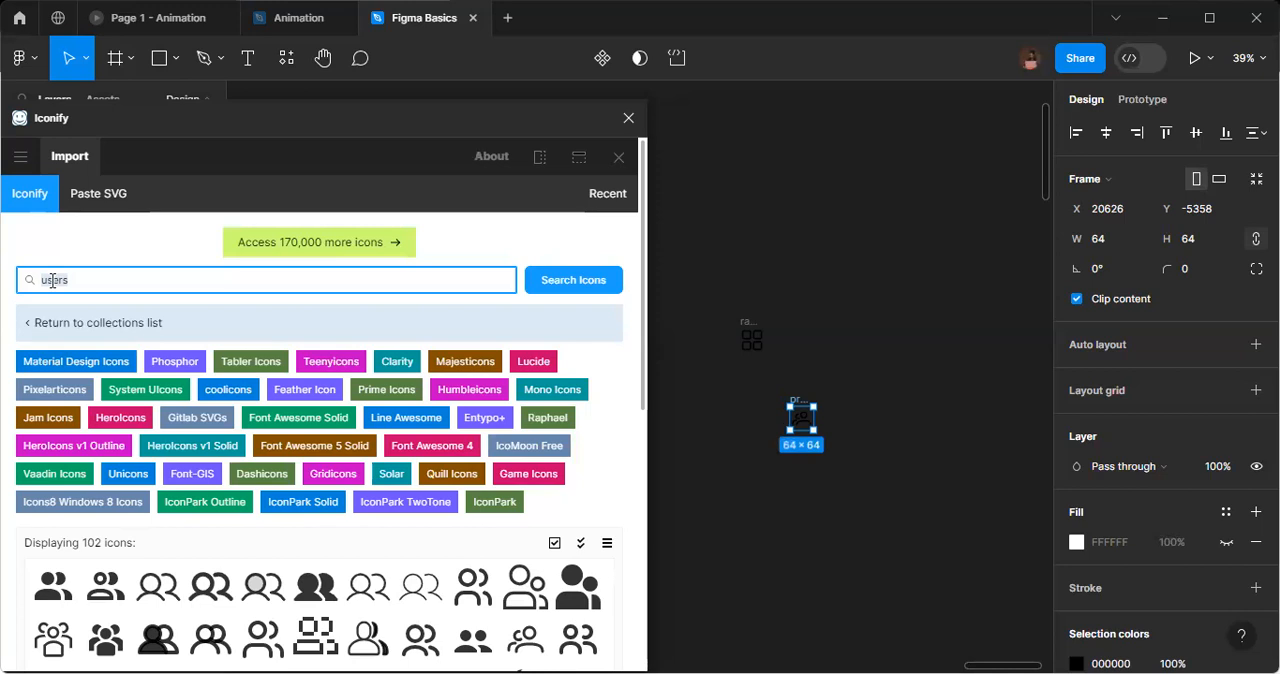
{"action": "type", "text": "tasks"}
{"action": "scroll", "coordinate": [295, 487], "scroll_direction": "down", "scroll_amount": 1}
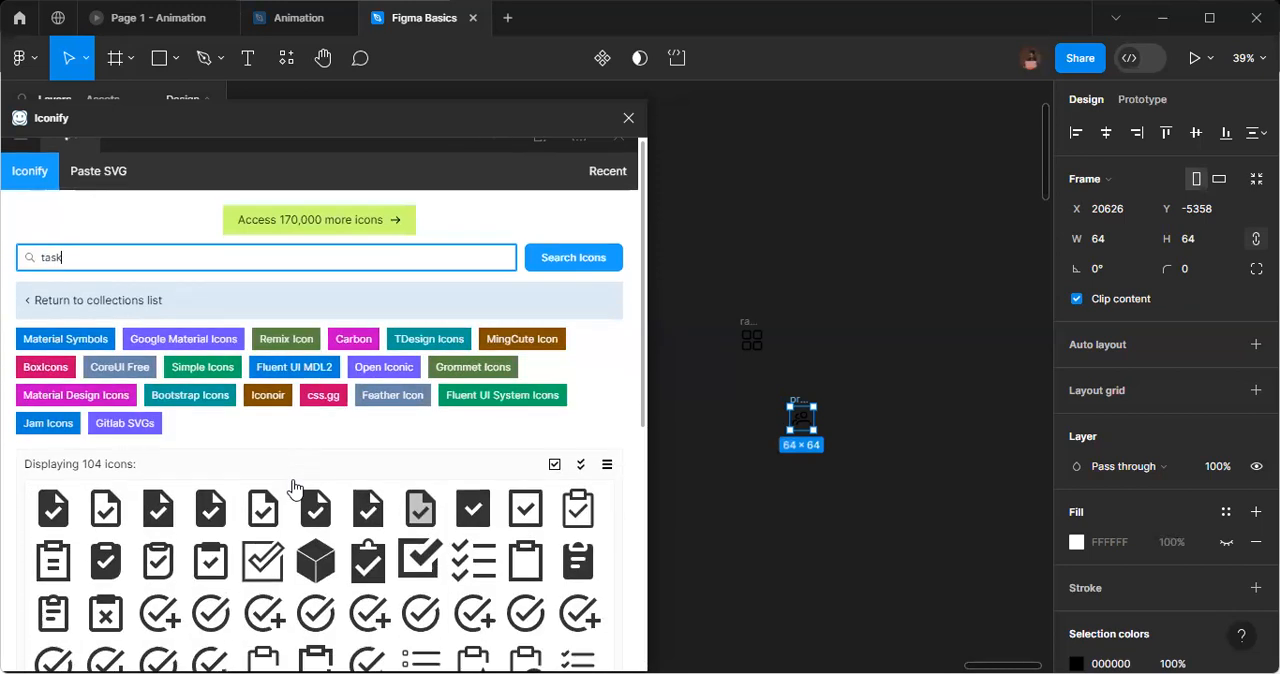
{"action": "scroll", "coordinate": [295, 487], "scroll_direction": "down", "scroll_amount": 3}
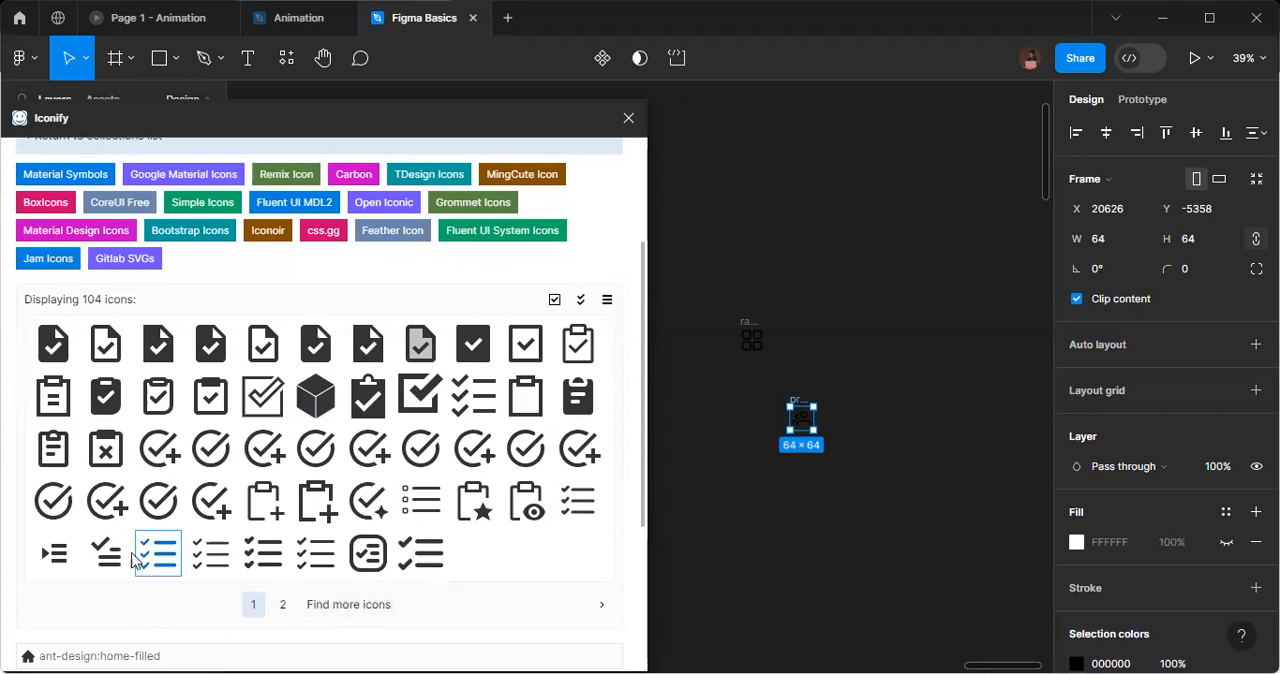
{"action": "left_click", "coordinate": [46, 457]}
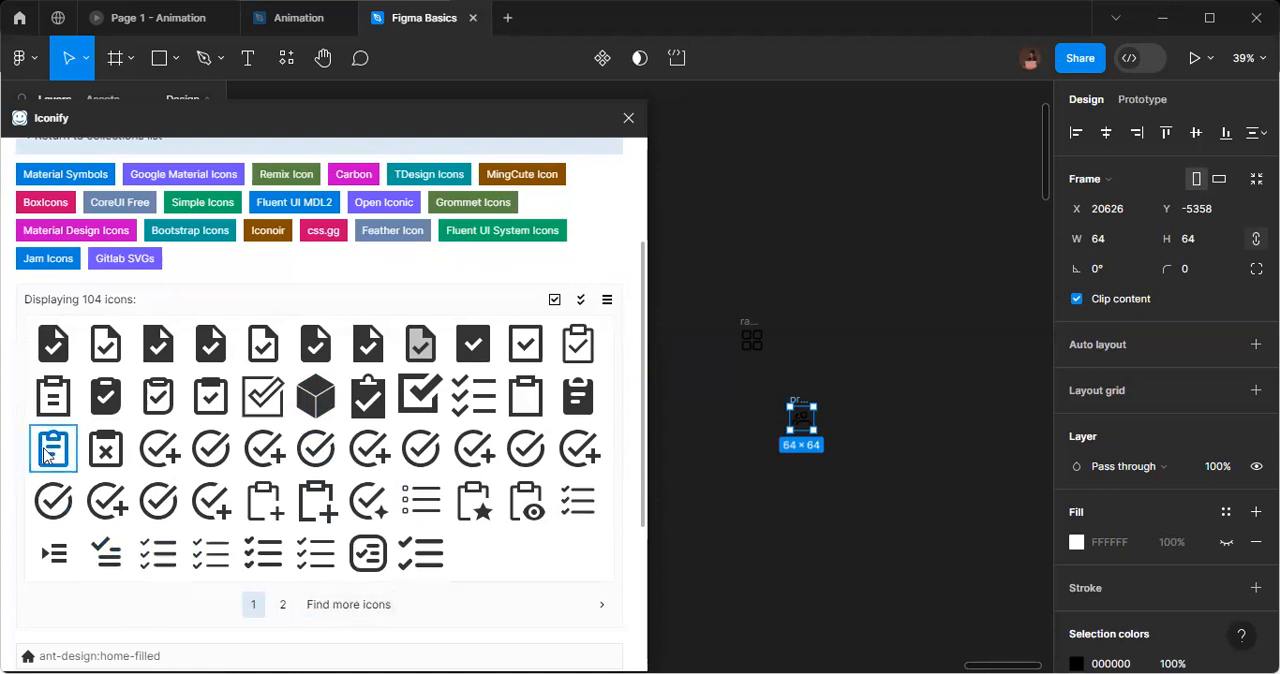
{"action": "left_click_drag", "start_coordinate": [46, 457], "coordinate": [803, 480]}
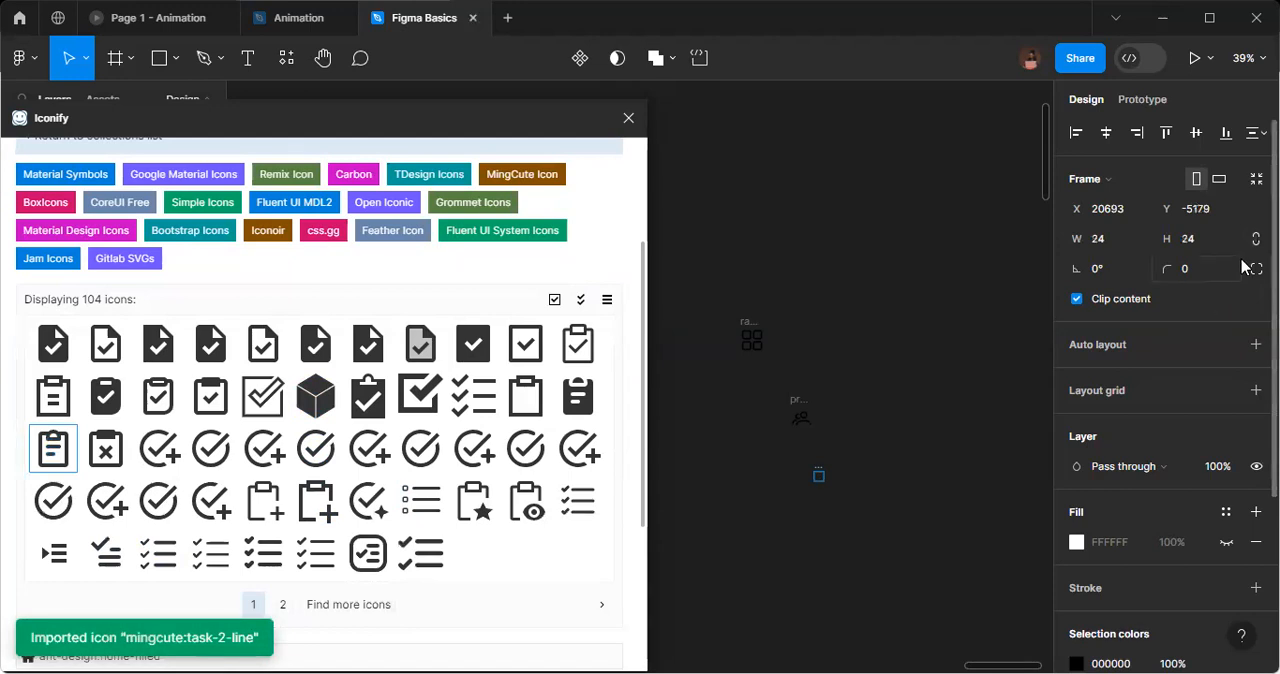
Resize the imported task clipboard icon to 64 × 64.
{"action": "left_click", "coordinate": [1125, 239]}
{"action": "type", "text": "64"}
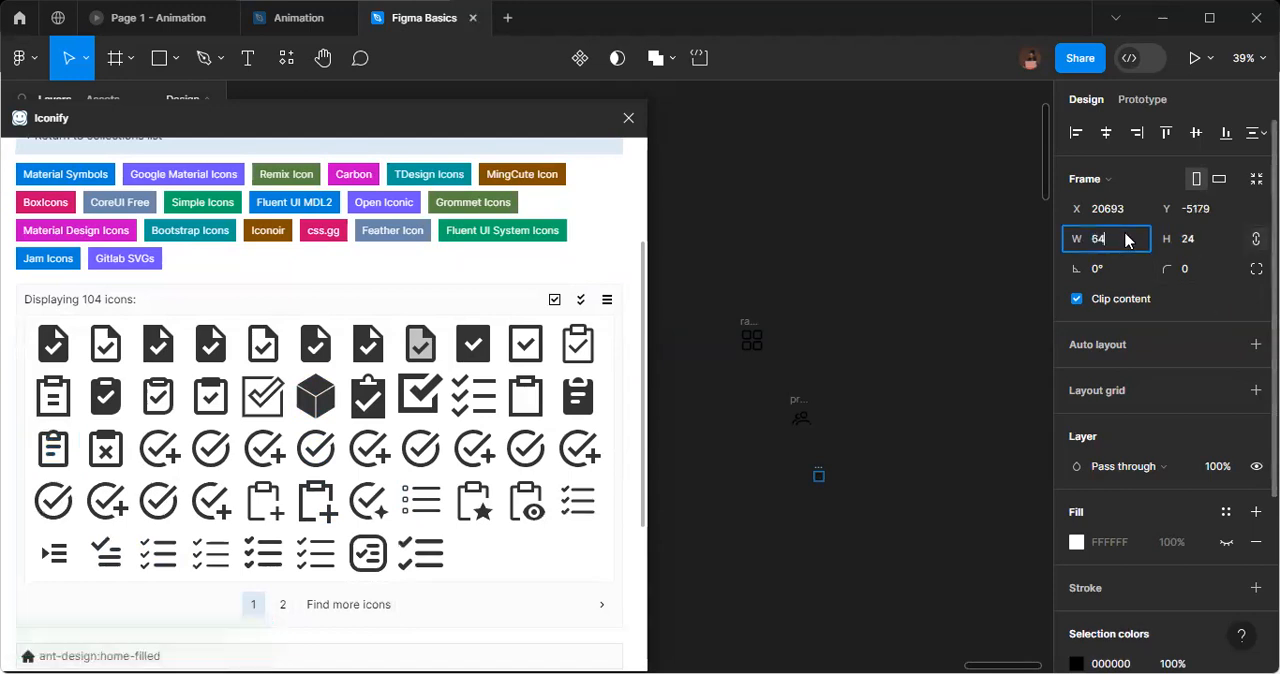
{"action": "key", "text": "Return"}
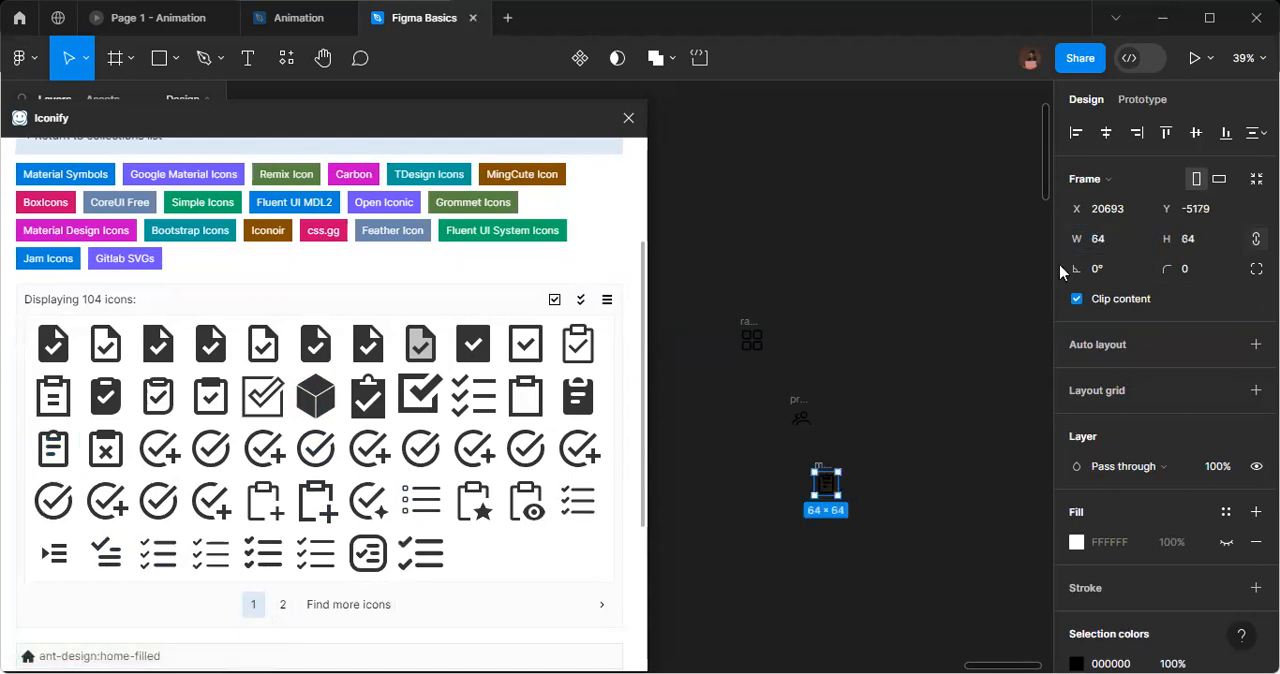
Search the Iconify library for "settings" and place the mdi-light:settings gear icon on the canvas beside the task icon.
{"action": "scroll", "coordinate": [330, 465], "scroll_direction": "up", "scroll_amount": 2}
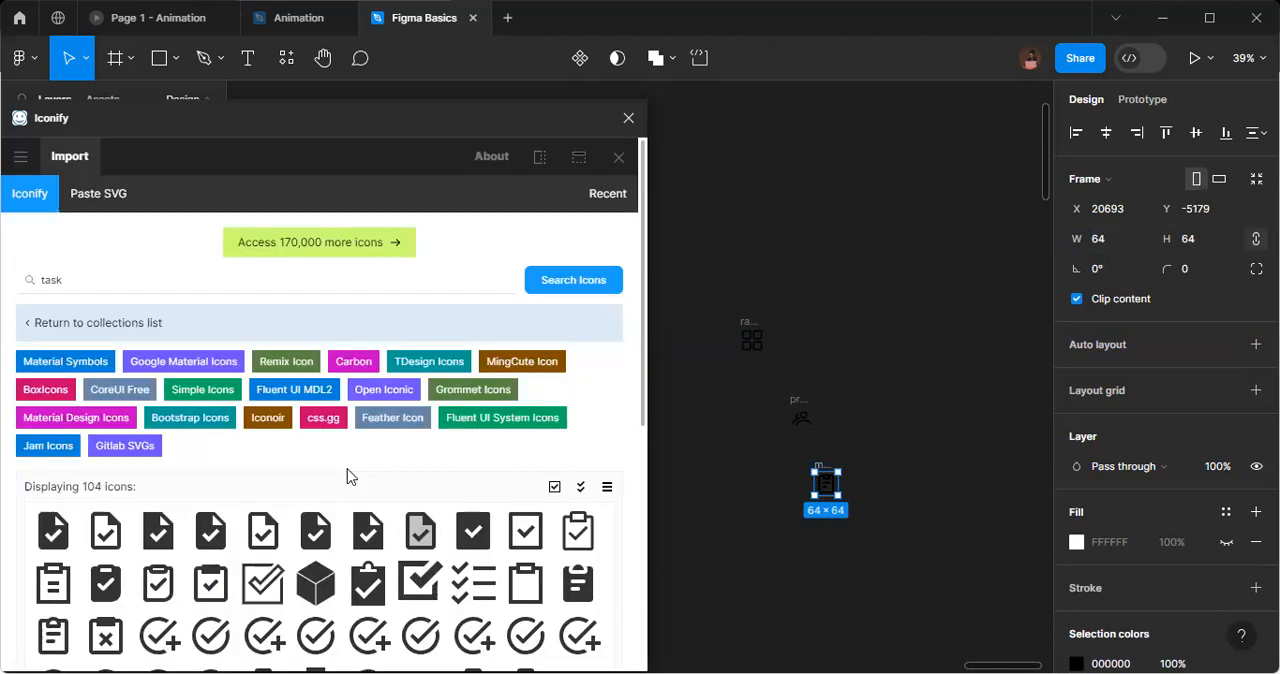
{"action": "left_click", "coordinate": [52, 280]}
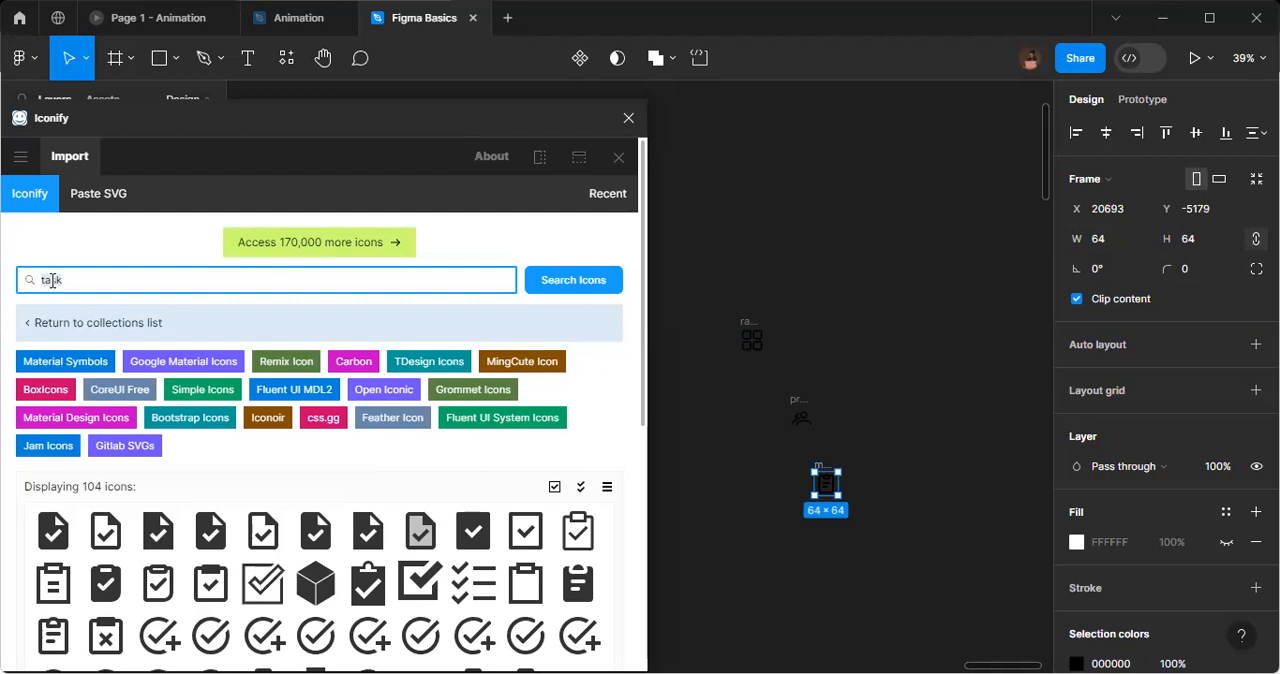
{"action": "key", "text": "ctrl+a"}
{"action": "type", "text": "settings"}
{"action": "key", "text": "Return"}
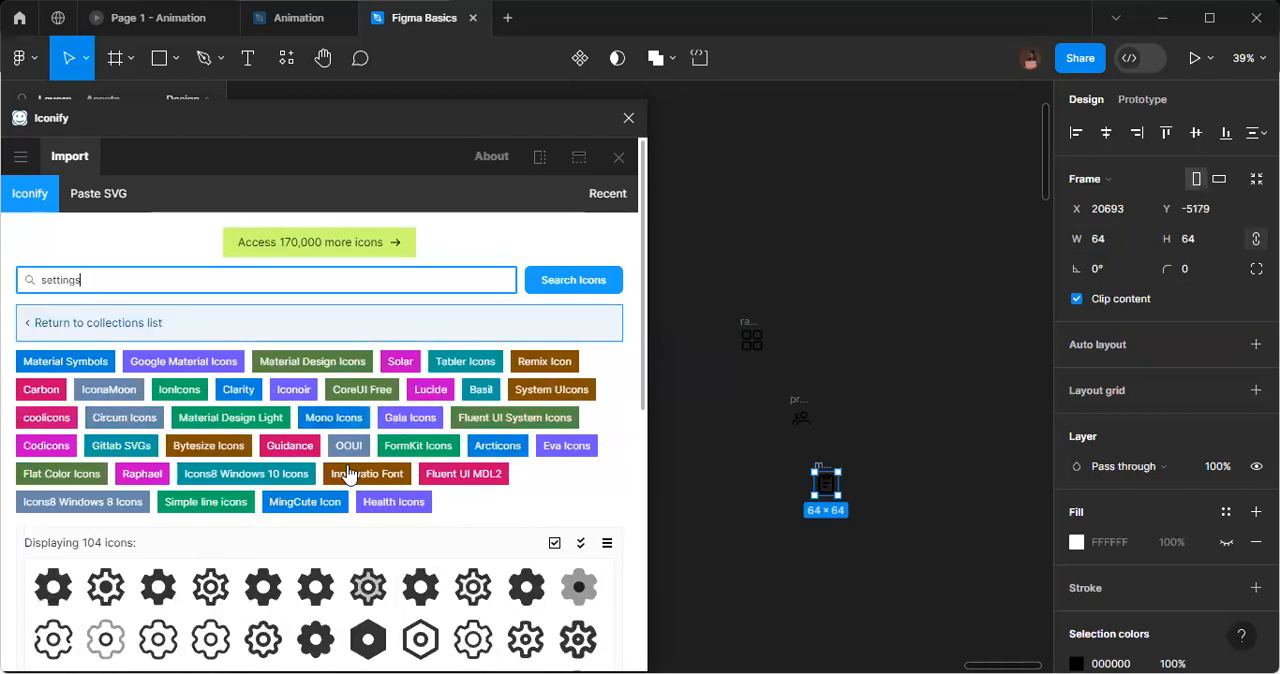
{"action": "scroll", "coordinate": [370, 490], "scroll_direction": "down", "scroll_amount": 2}
{"action": "scroll", "coordinate": [370, 490], "scroll_direction": "down", "scroll_amount": 2}
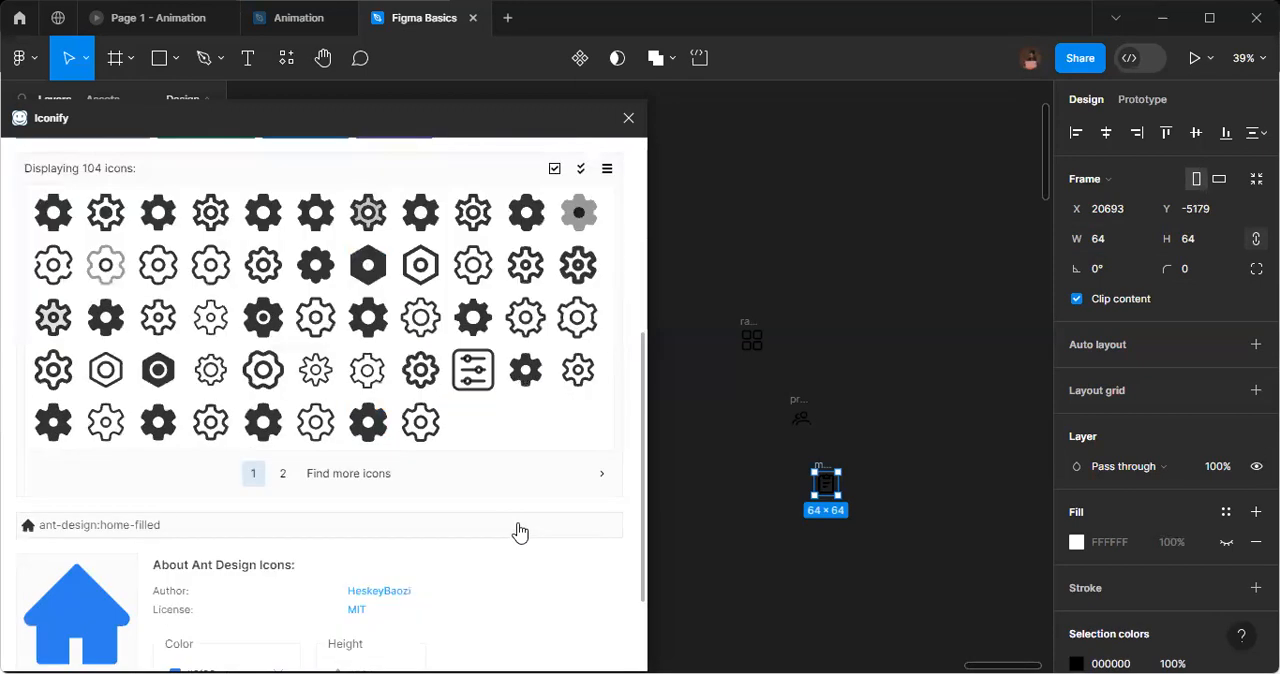
{"action": "left_click_drag", "start_coordinate": [364, 378], "coordinate": [733, 491]}
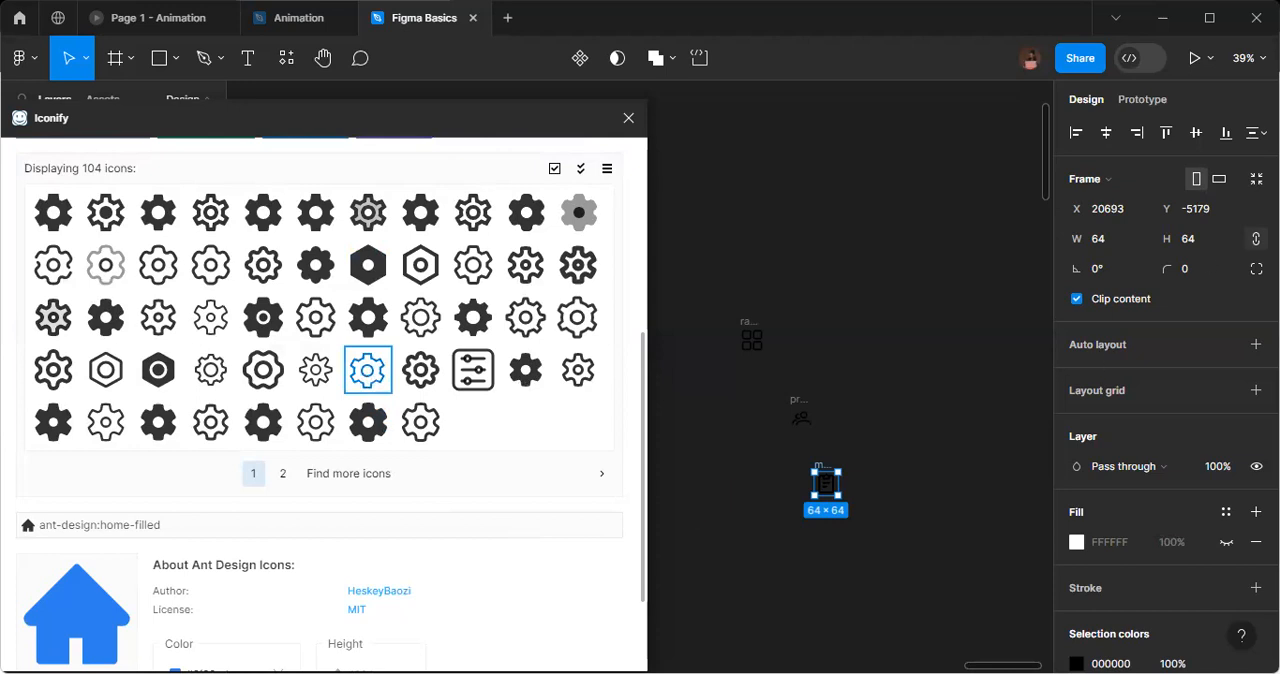
Resize the imported settings gear icon to 64 × 64.
{"action": "left_click", "coordinate": [1098, 242]}
{"action": "type", "text": "64"}
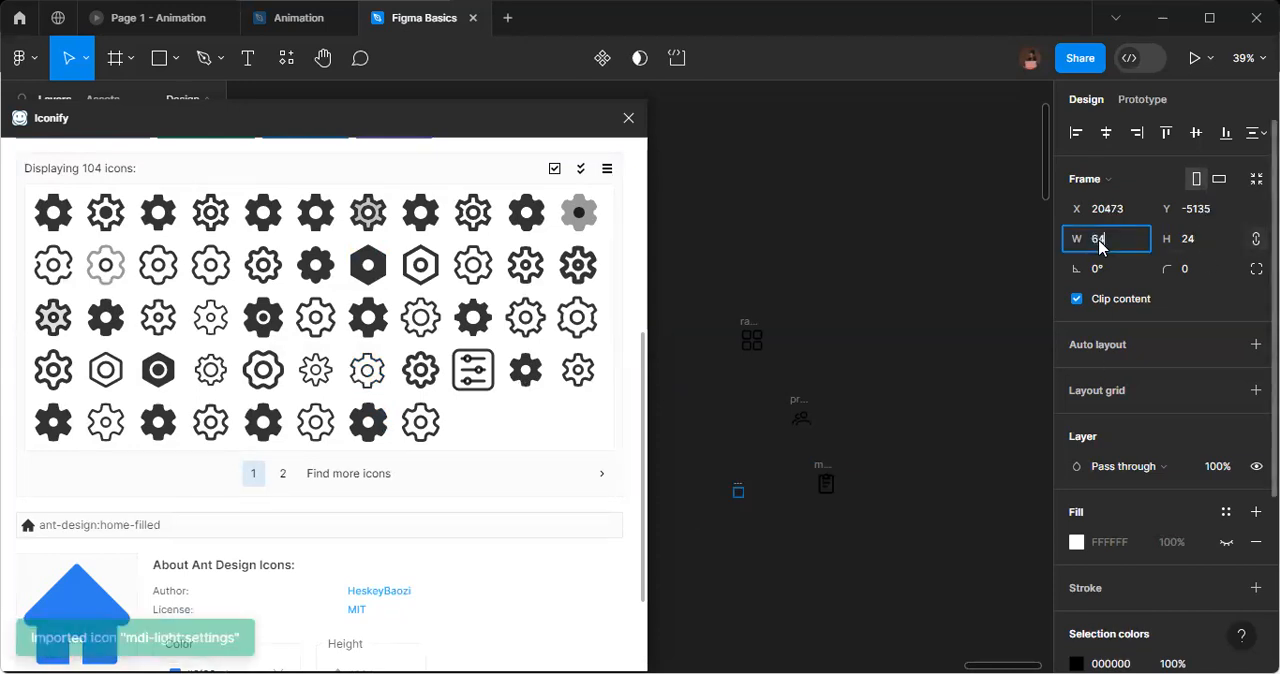
{"action": "key", "text": "Return"}
{"action": "scroll", "coordinate": [150, 380], "scroll_direction": "up", "scroll_amount": 5}
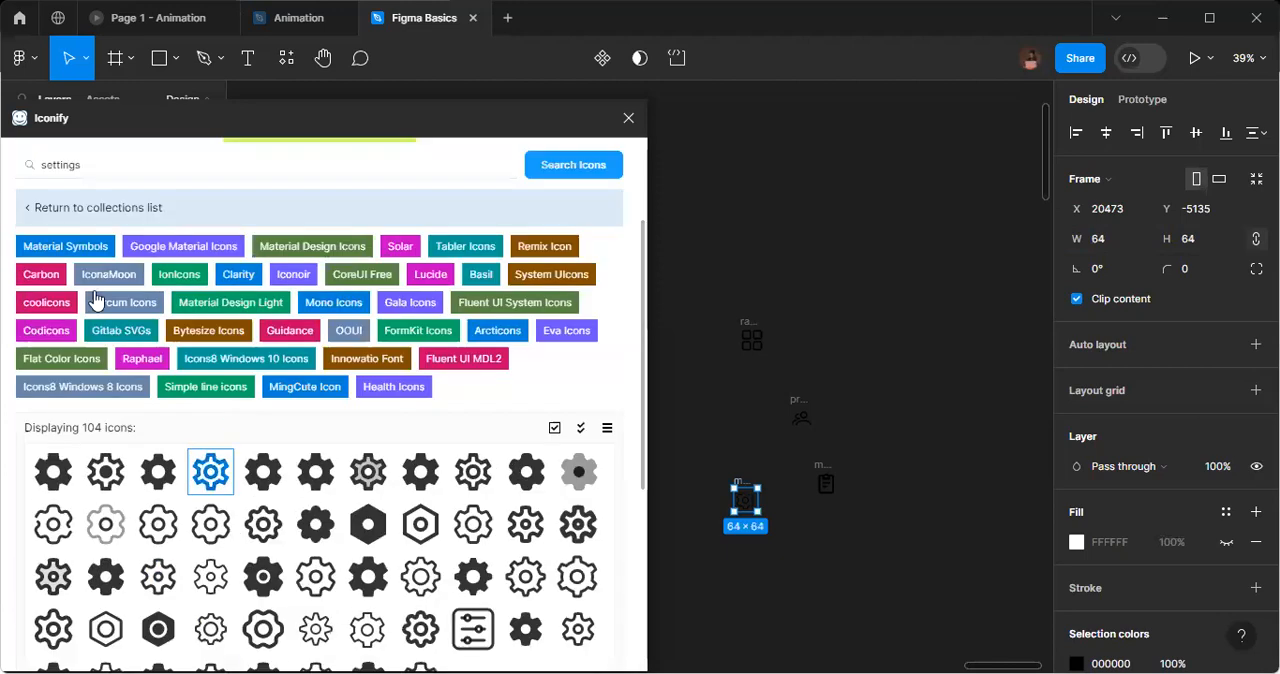
Search the Iconify library for "logout" and place the mdi-light:logout icon on the canvas below the task icon.
{"action": "double_click", "coordinate": [69, 284]}
{"action": "type", "text": "log"}
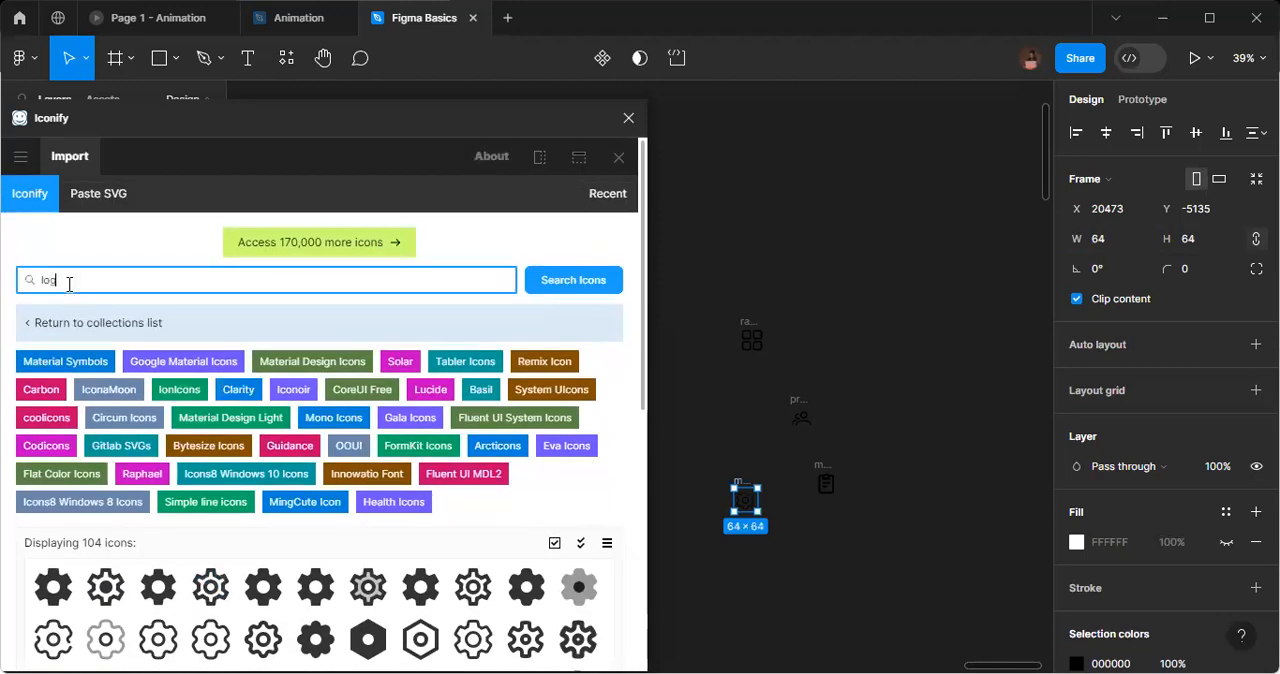
{"action": "type", "text": " on"}
{"action": "key", "text": "BackSpace"}
{"action": "type", "text": "ut"}
{"action": "scroll", "coordinate": [192, 396], "scroll_direction": "down", "scroll_amount": 3}
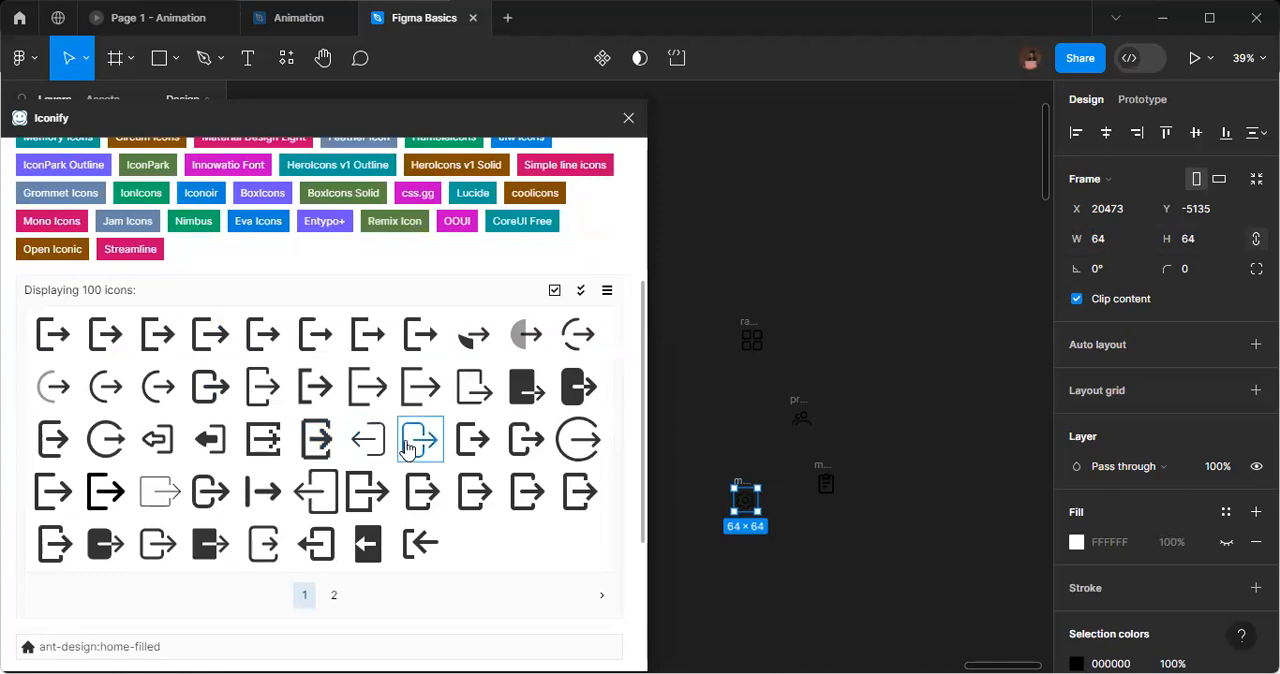
{"action": "left_click_drag", "start_coordinate": [407, 448], "coordinate": [757, 543]}
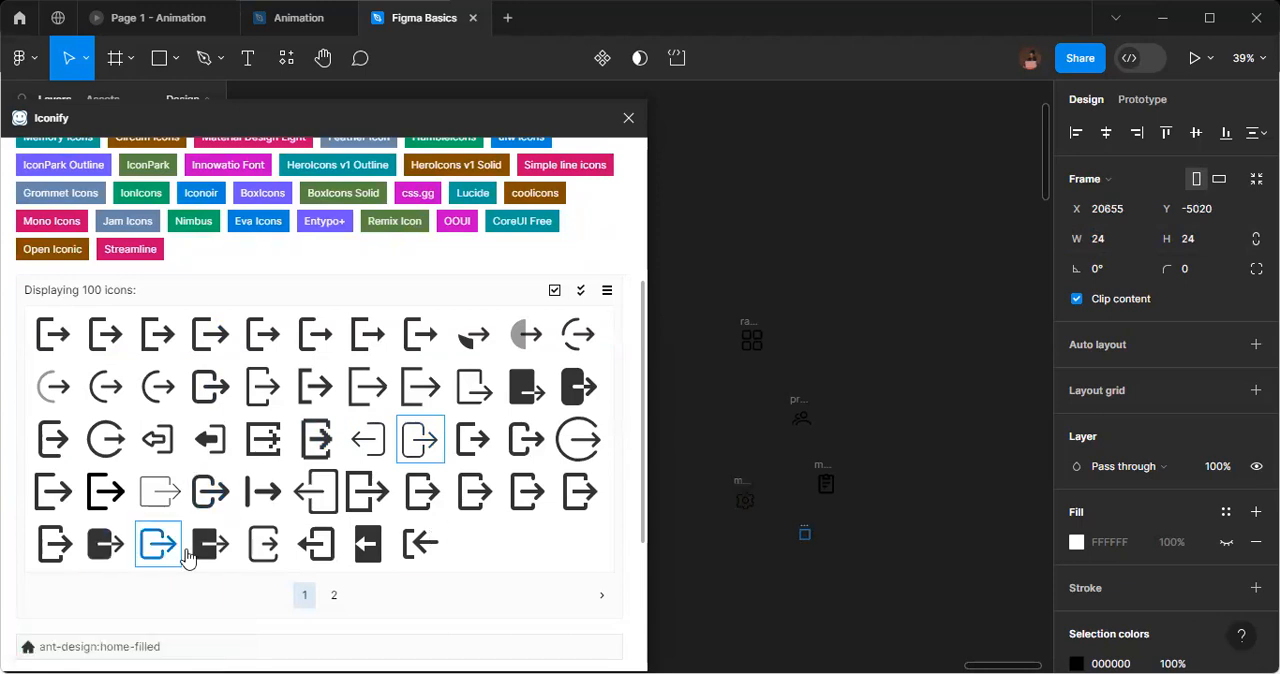
Place the ion:log-out-outline icon on the canvas, move it clear of the other icons, and resize it to 64 × 64.
{"action": "left_click_drag", "start_coordinate": [158, 548], "coordinate": [928, 520]}
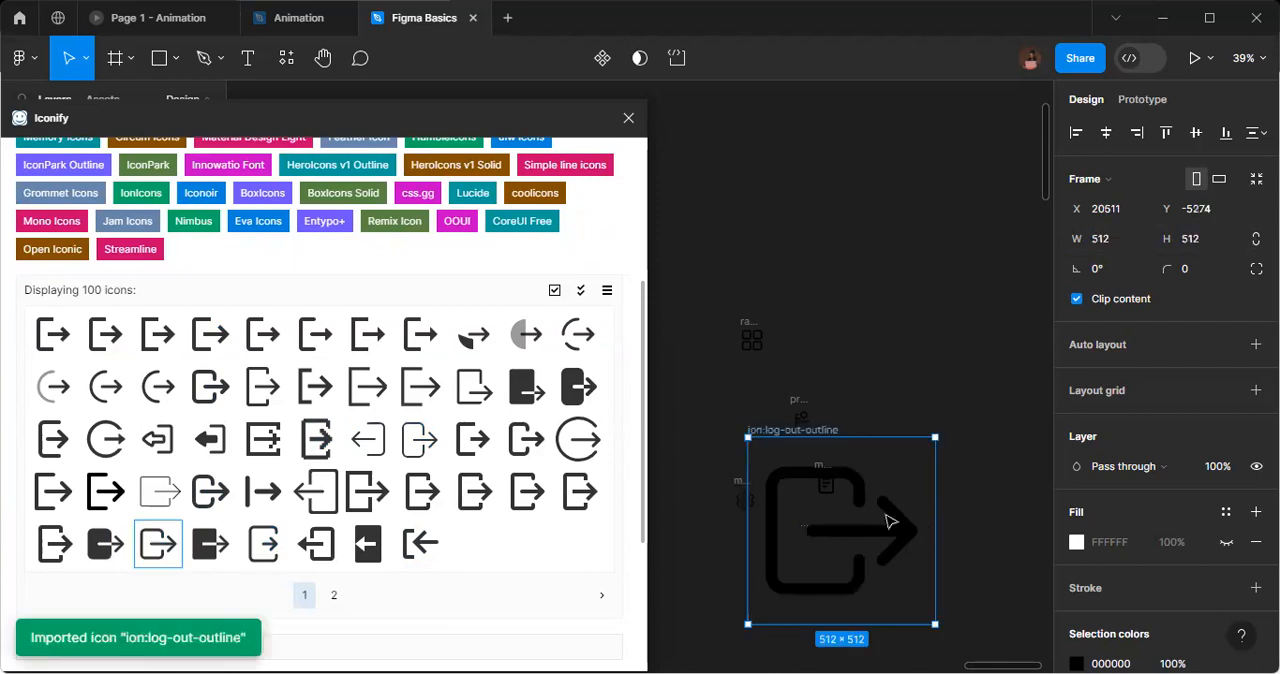
{"action": "left_click_drag", "start_coordinate": [853, 545], "coordinate": [958, 421]}
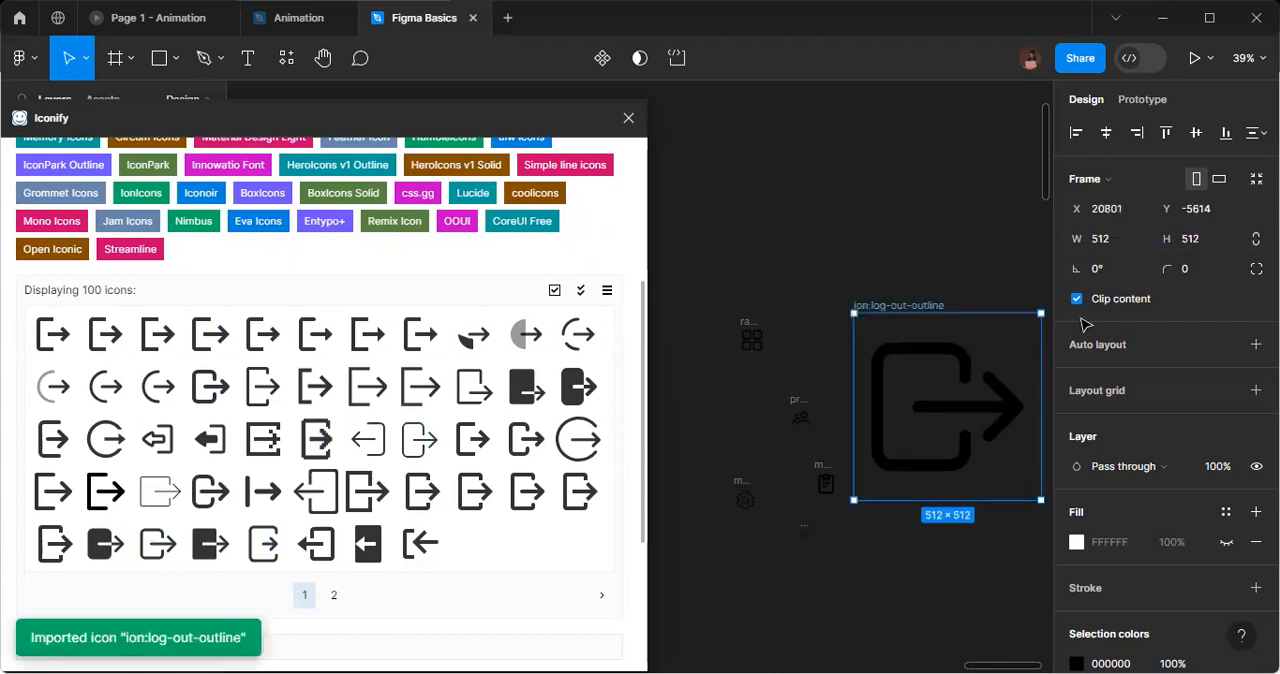
{"action": "left_click", "coordinate": [1117, 242]}
{"action": "type", "text": "64"}
{"action": "key", "text": "Return"}
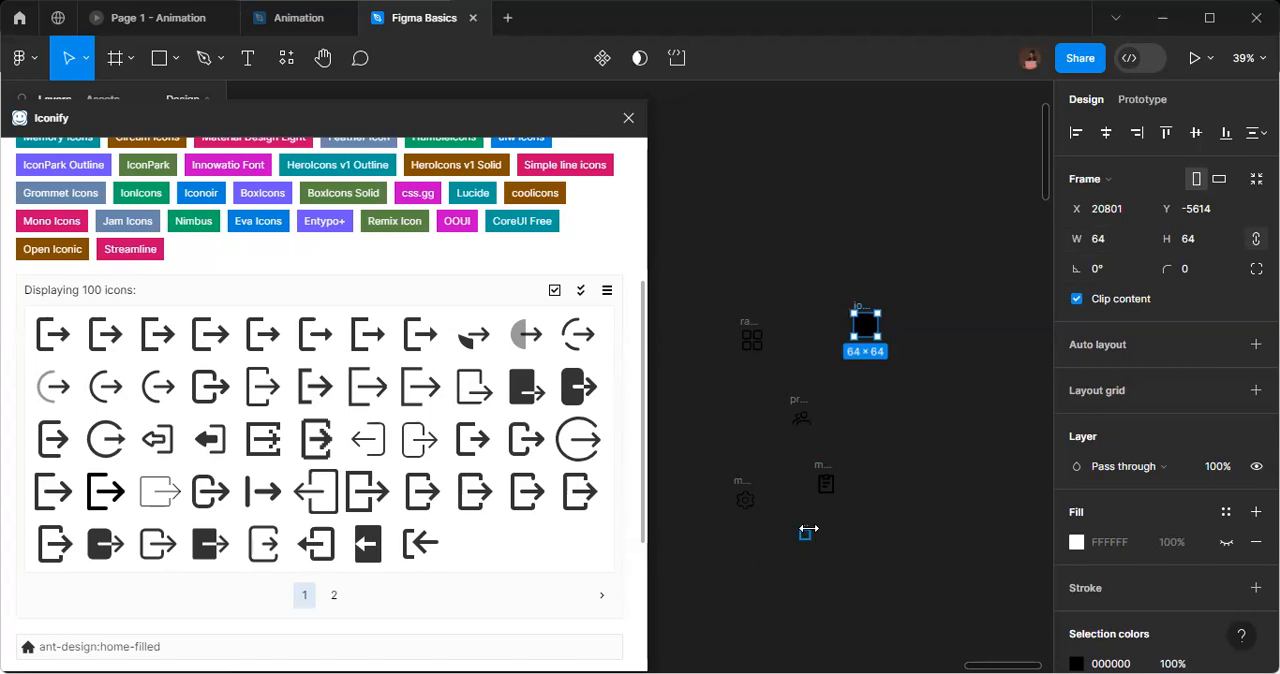
Resize the small mdi-light:logout icon below the task icon to 64 × 64.
{"action": "left_click", "coordinate": [806, 533]}
{"action": "left_click", "coordinate": [1107, 238]}
{"action": "type", "text": "64"}
{"action": "key", "text": "Return"}
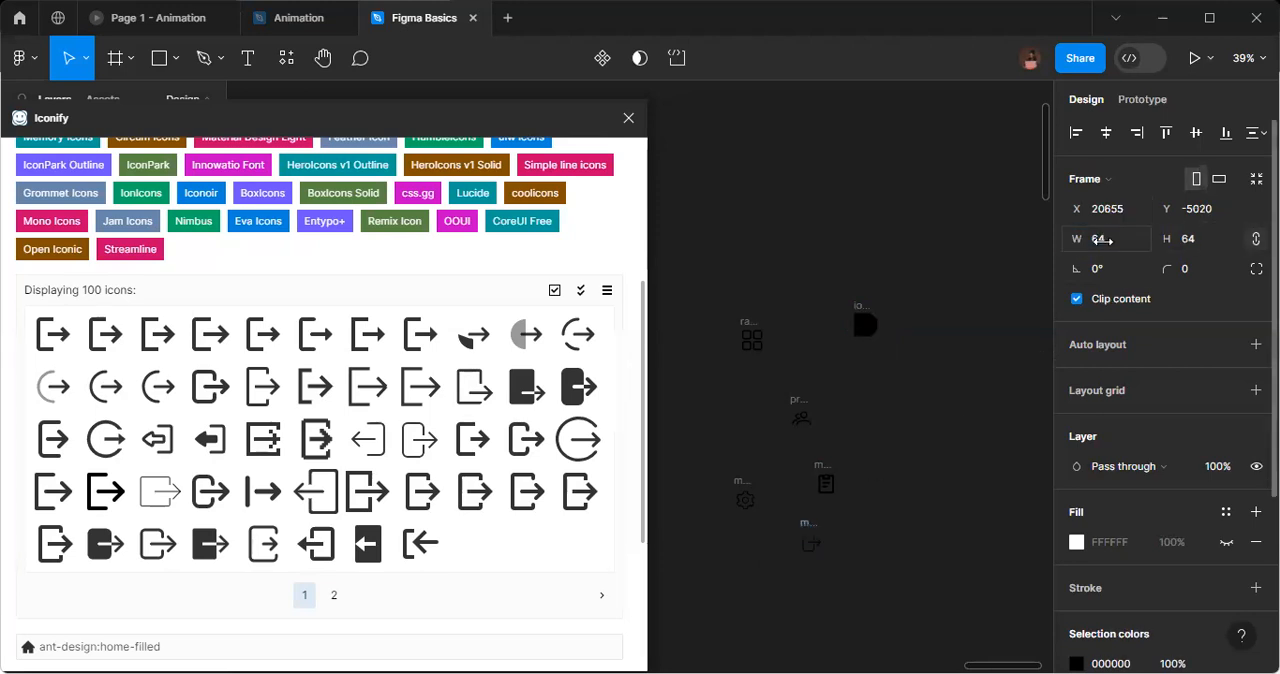
Delete the ion:log-out-outline icon from the canvas.
{"action": "left_click", "coordinate": [866, 314]}
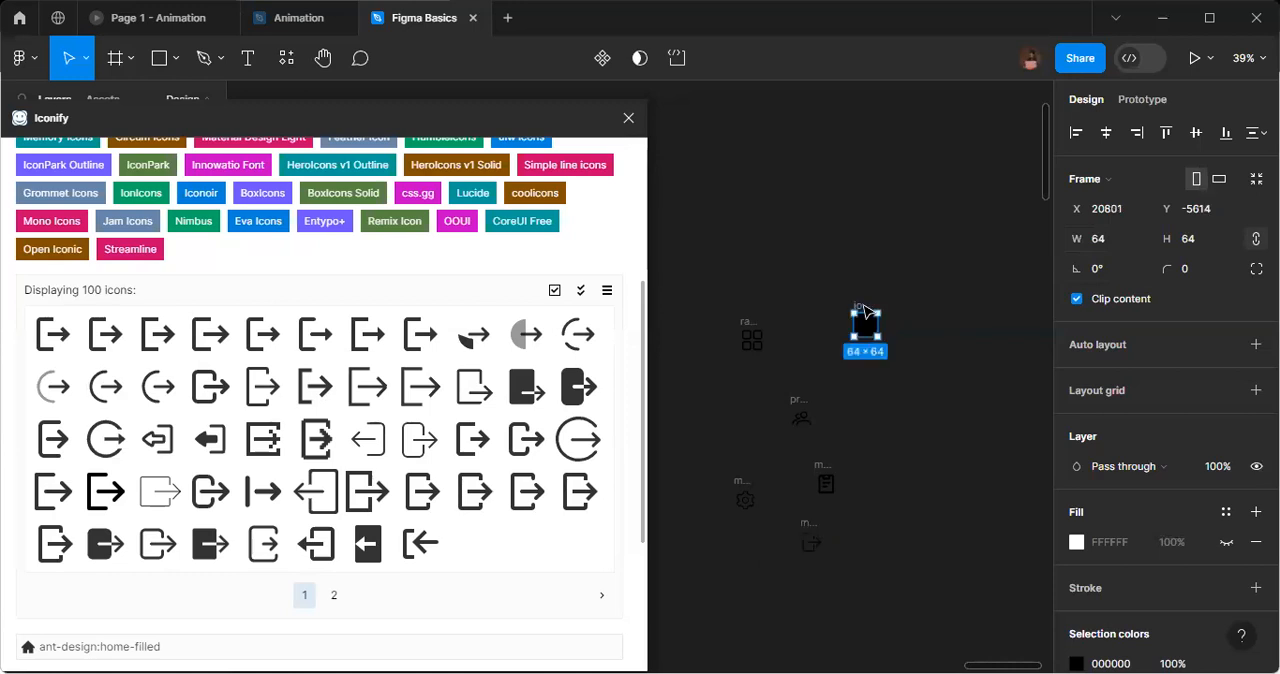
{"action": "key", "text": "Delete"}
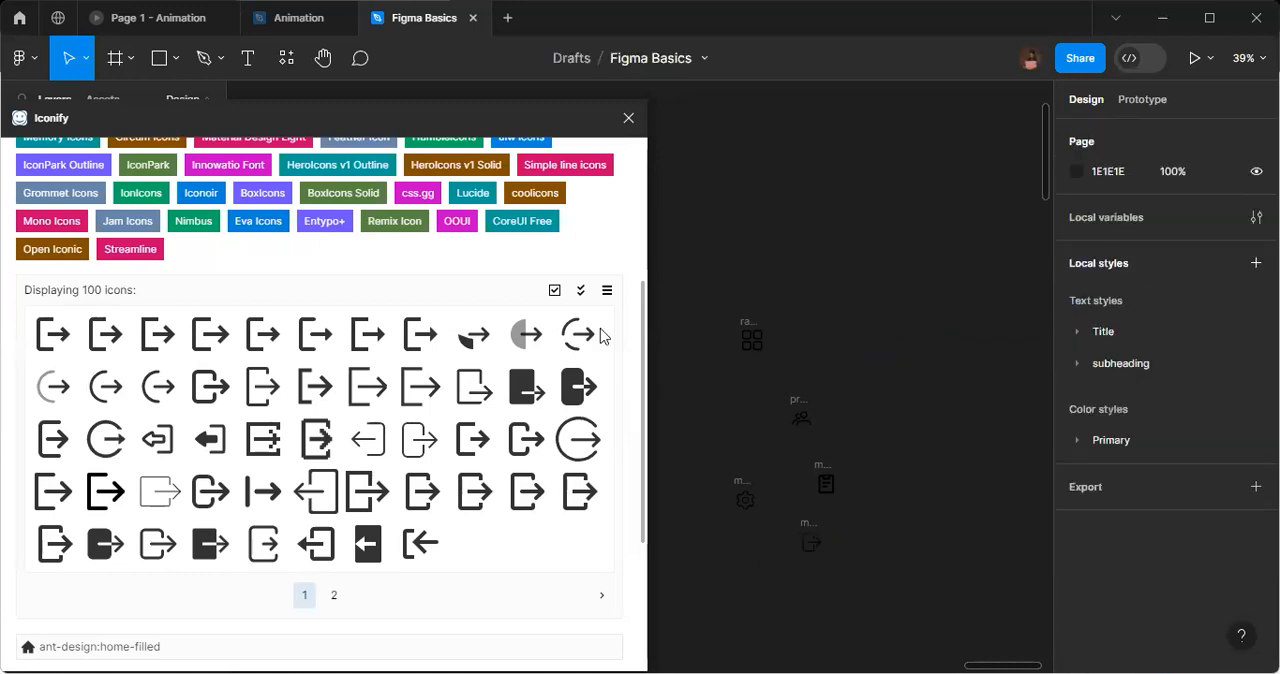
Close the Iconify plugin and move the dashboard icon up and to the left, away from the other icons.
{"action": "left_click", "coordinate": [629, 119]}
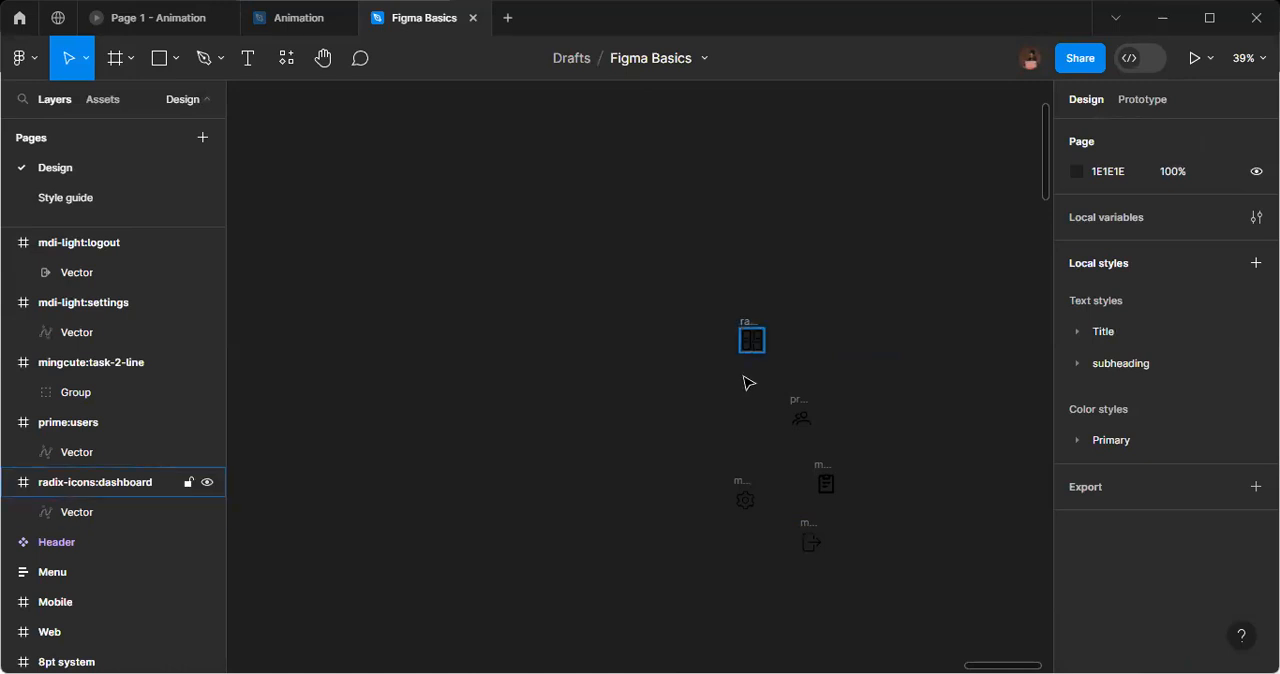
{"action": "left_click", "coordinate": [750, 324]}
{"action": "left_click_drag", "start_coordinate": [750, 324], "coordinate": [589, 303]}
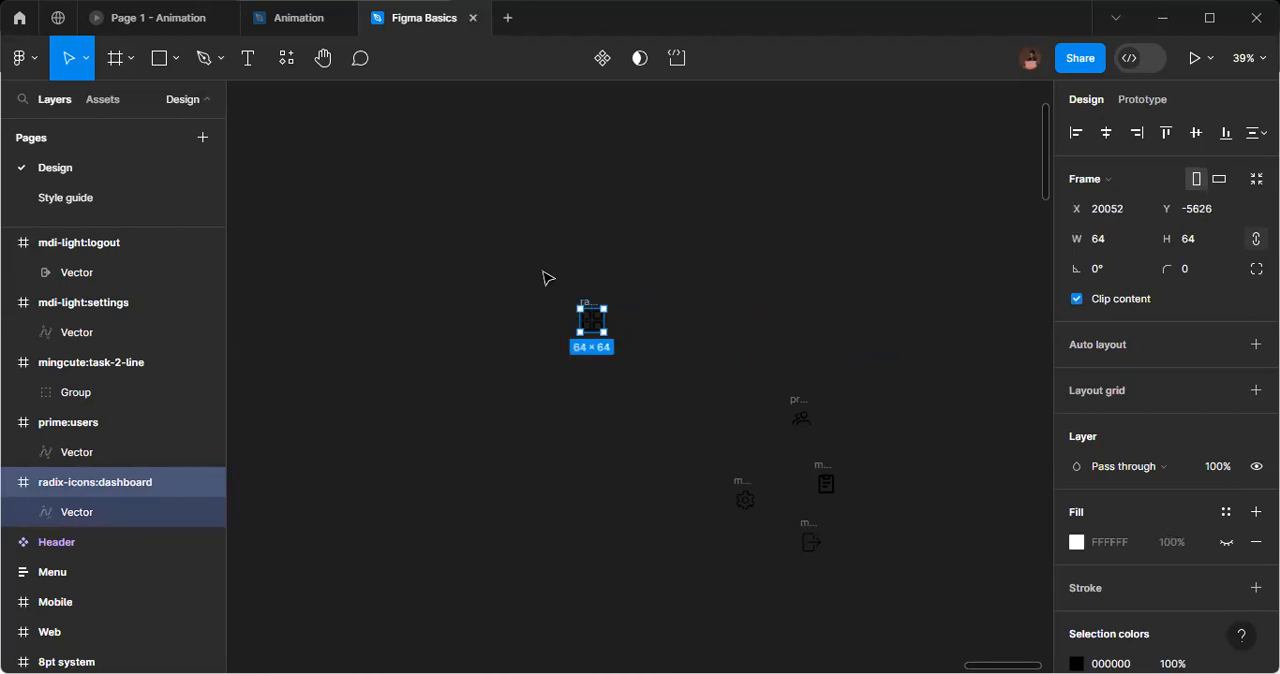
Recolour all five imported icons from black to white (FFFFFF) together.
{"action": "left_click_drag", "start_coordinate": [539, 256], "coordinate": [883, 580]}
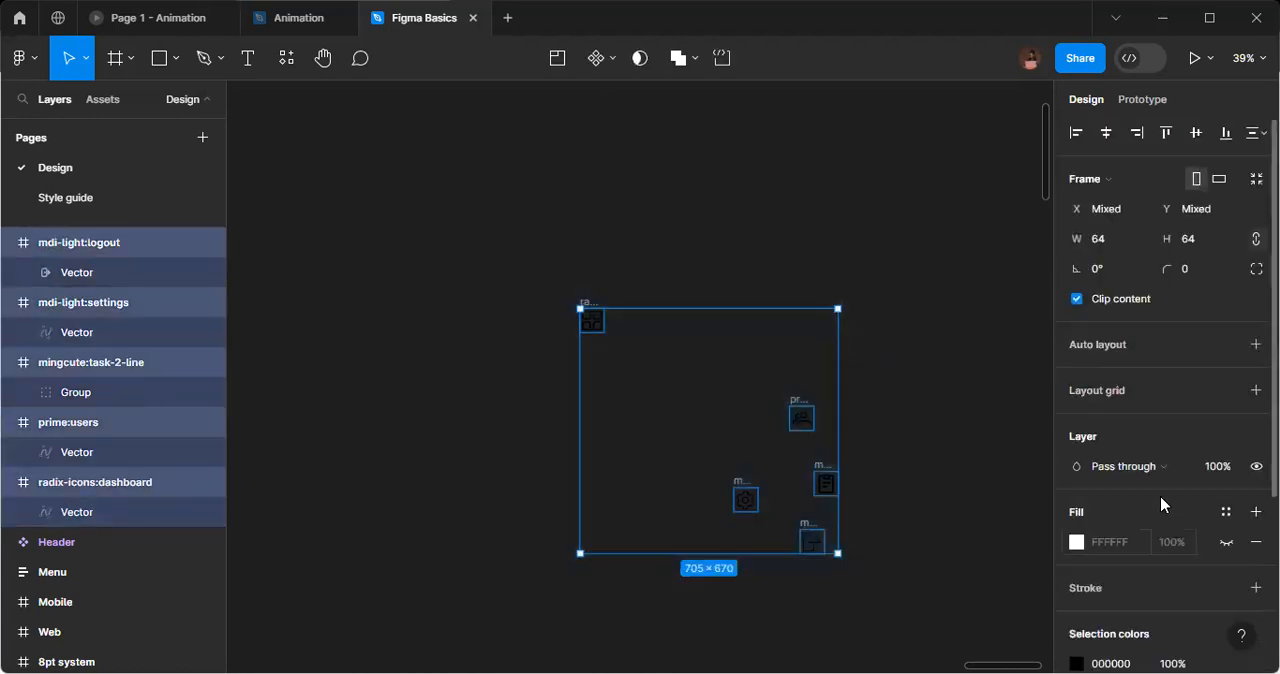
{"action": "scroll", "coordinate": [1190, 470], "scroll_direction": "down", "scroll_amount": 3}
{"action": "left_click", "coordinate": [1135, 484]}
{"action": "key", "text": "ctrl+a"}
{"action": "type", "text": "ffffff"}
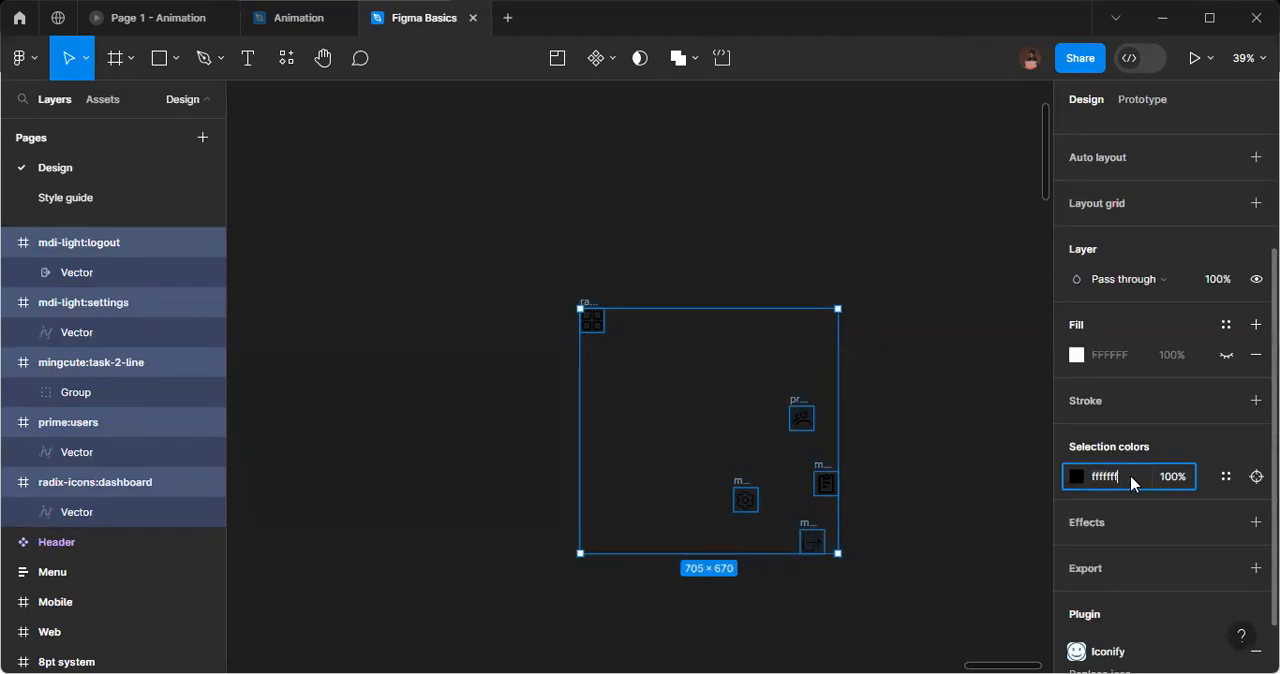
{"action": "key", "text": "Return"}
{"action": "left_click", "coordinate": [938, 456]}
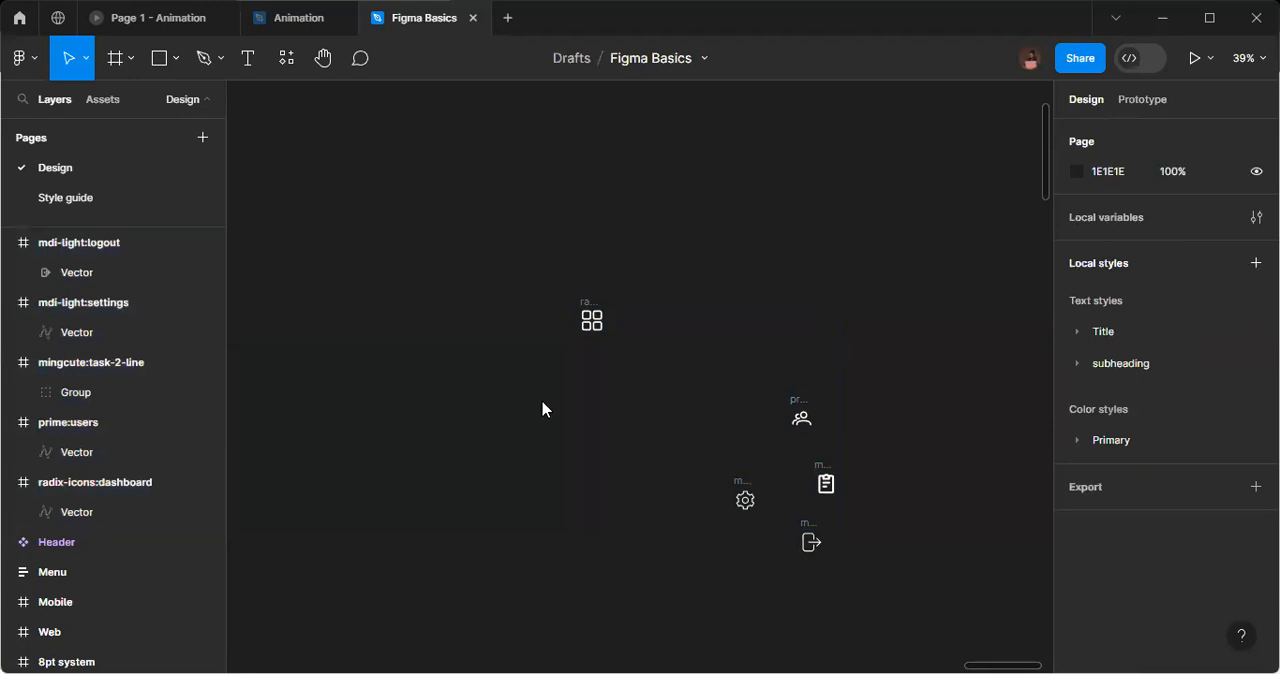
Add a "Dashboard" text label in the Poppins font to the right of the dashboard icon.
{"action": "left_click", "coordinate": [250, 60]}
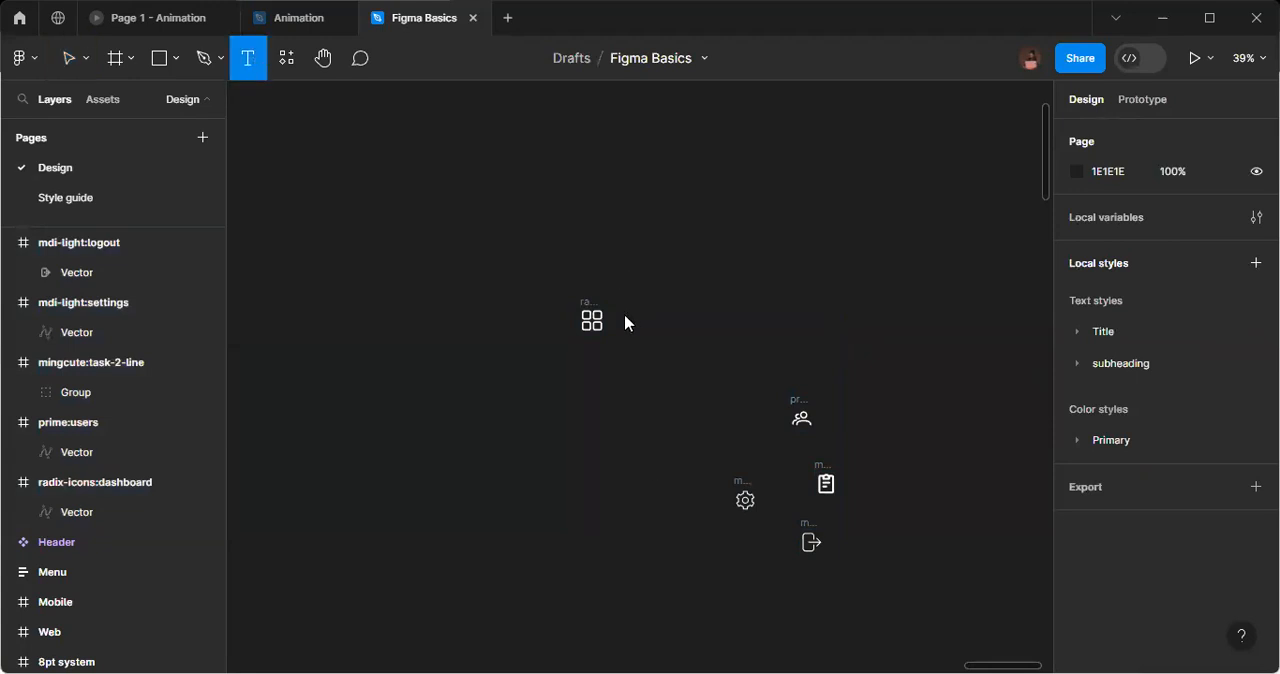
{"action": "left_click", "coordinate": [626, 321]}
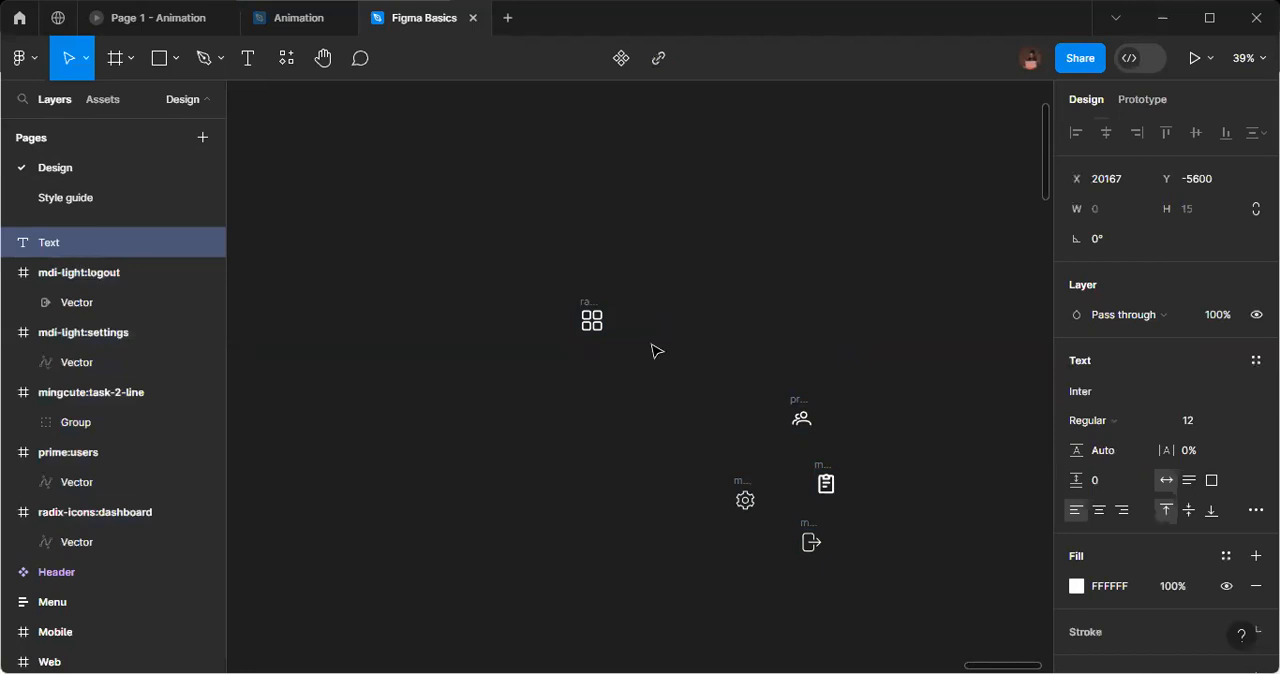
{"action": "left_click", "coordinate": [1084, 393]}
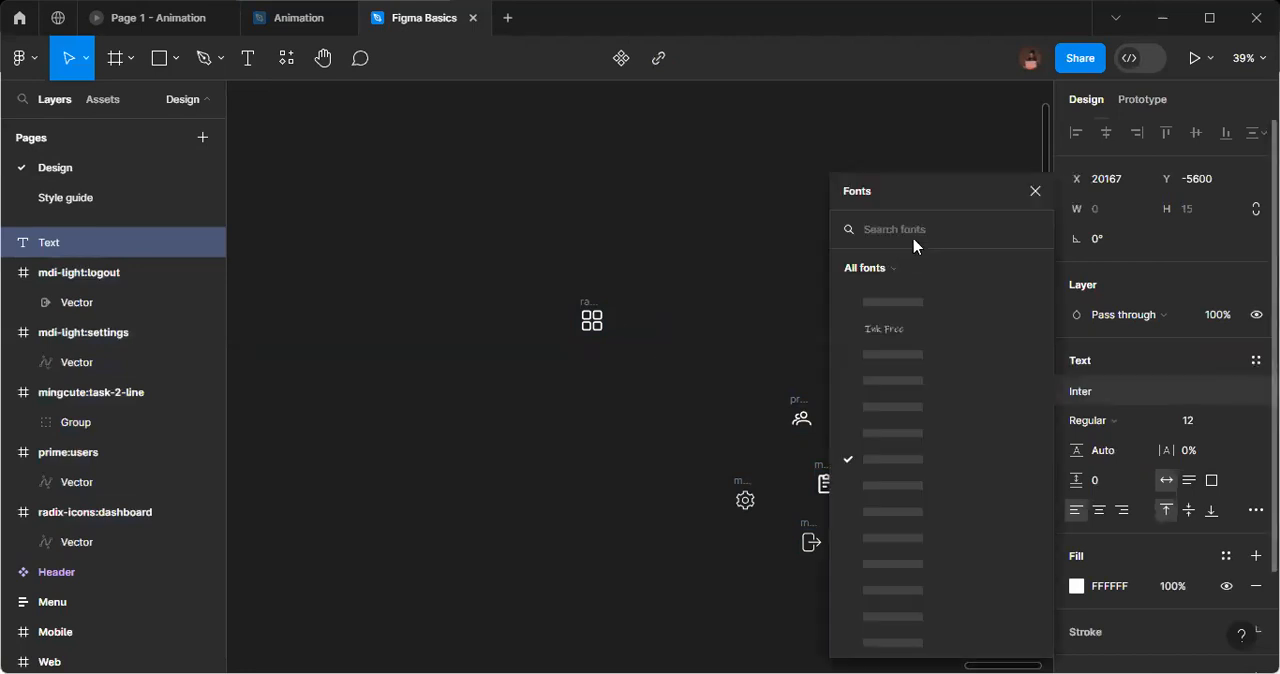
{"action": "type", "text": "pop"}
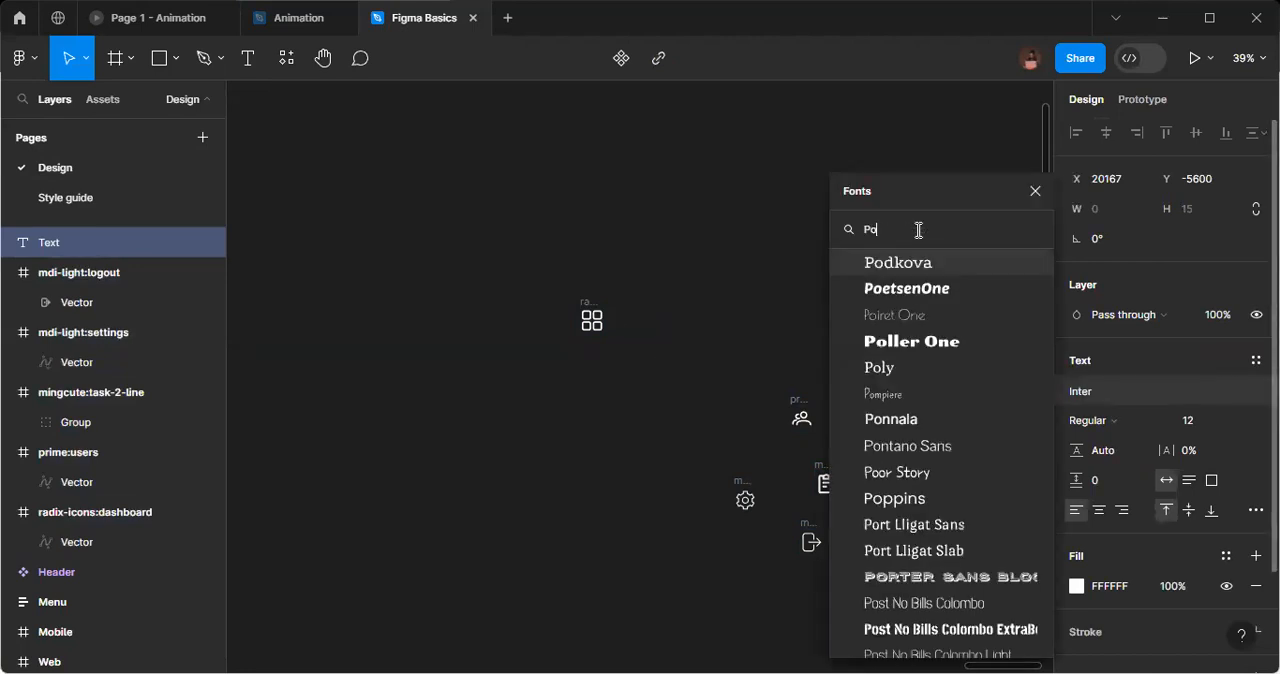
{"action": "key", "text": "Return"}
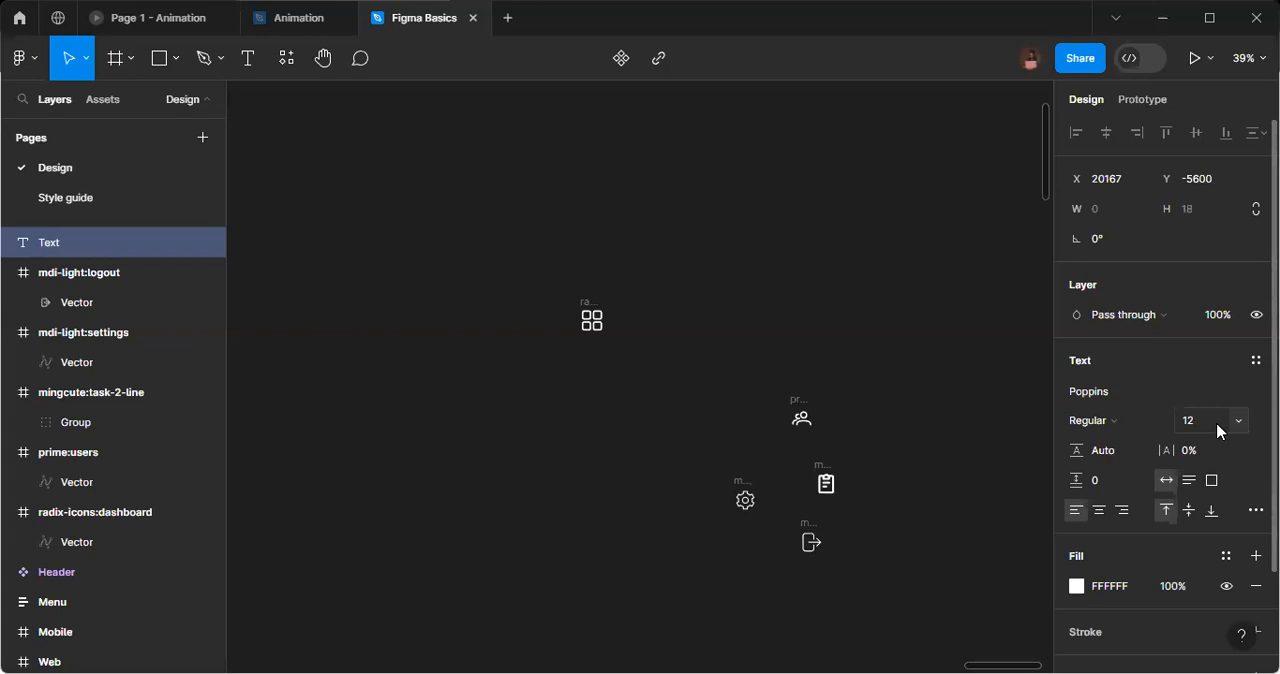
{"action": "type", "text": "Dashboard"}
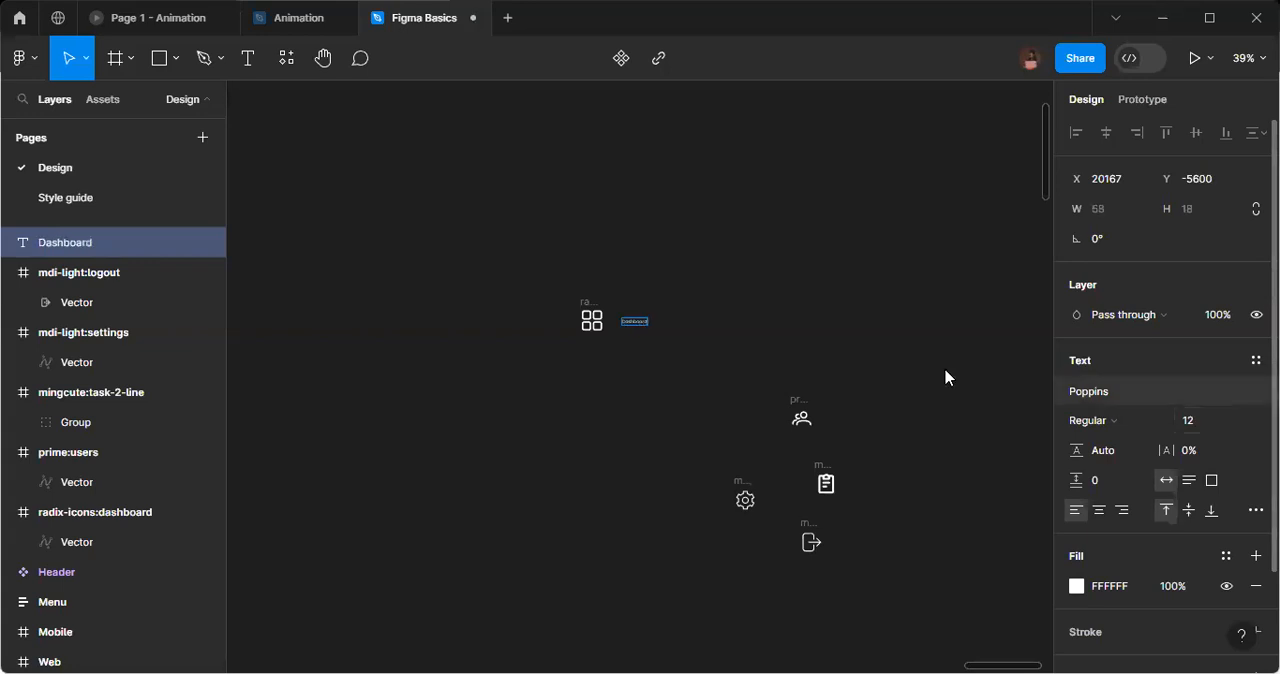
{"action": "key", "text": "Escape"}
Move the Dashboard text closer to its icon and set its font size to 18.
{"action": "scroll", "coordinate": [614, 330], "scroll_direction": "up", "scroll_amount": 8}
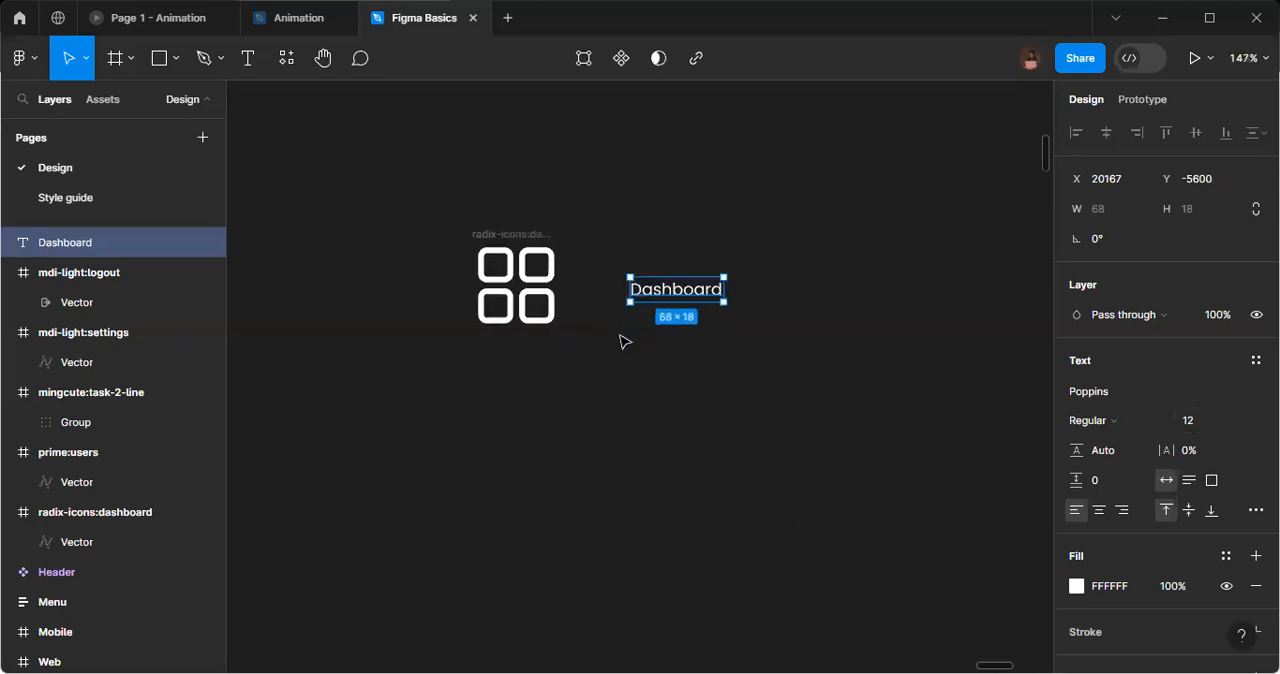
{"action": "scroll", "coordinate": [624, 342], "scroll_direction": "up", "scroll_amount": 2}
{"action": "left_click_drag", "start_coordinate": [686, 277], "coordinate": [659, 274]}
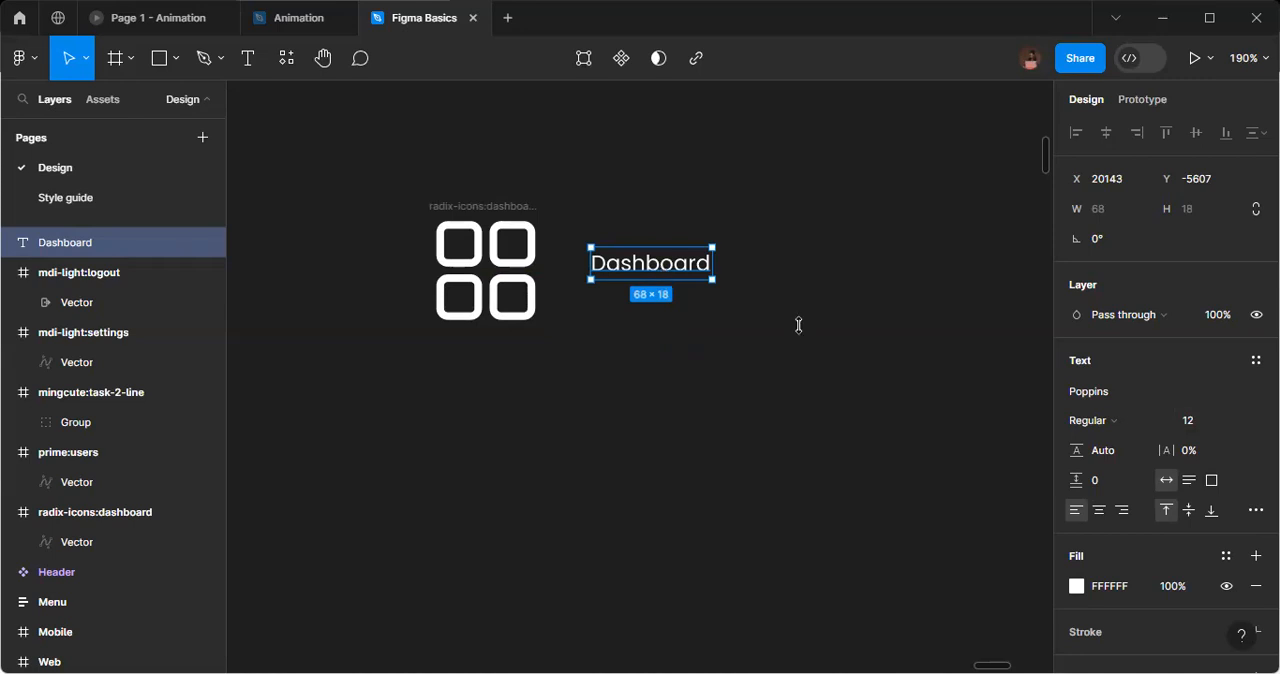
{"action": "left_click", "coordinate": [1208, 422]}
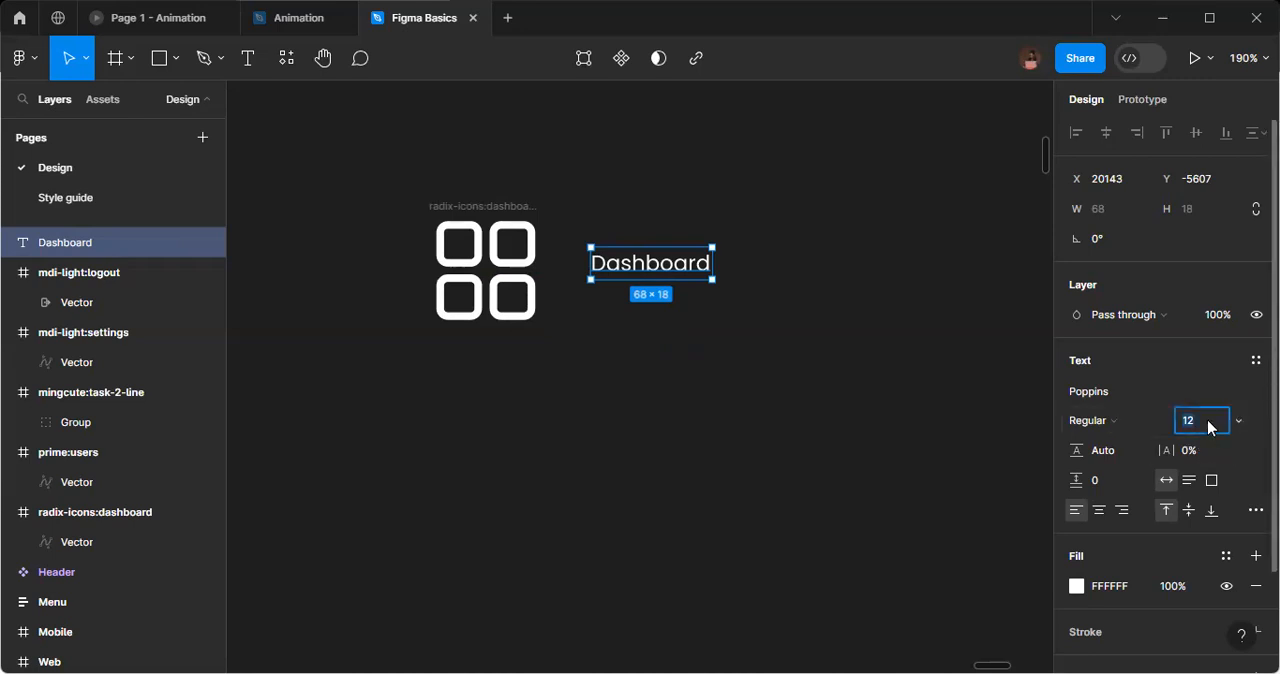
{"action": "type", "text": "18"}
{"action": "key", "text": "Return"}
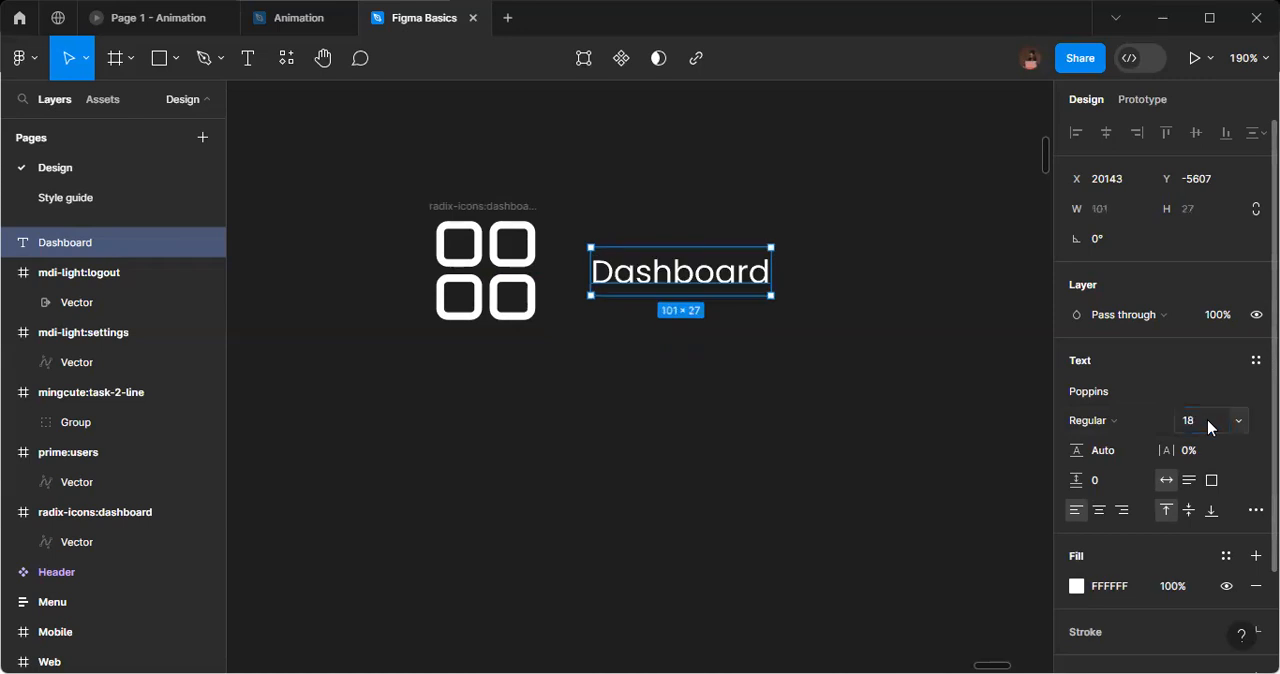
Resize the dashboard icon frame to 56 × 56.
{"action": "left_click", "coordinate": [470, 211]}
{"action": "left_click", "coordinate": [1130, 240]}
{"action": "type", "text": "56"}
{"action": "key", "text": "Return"}
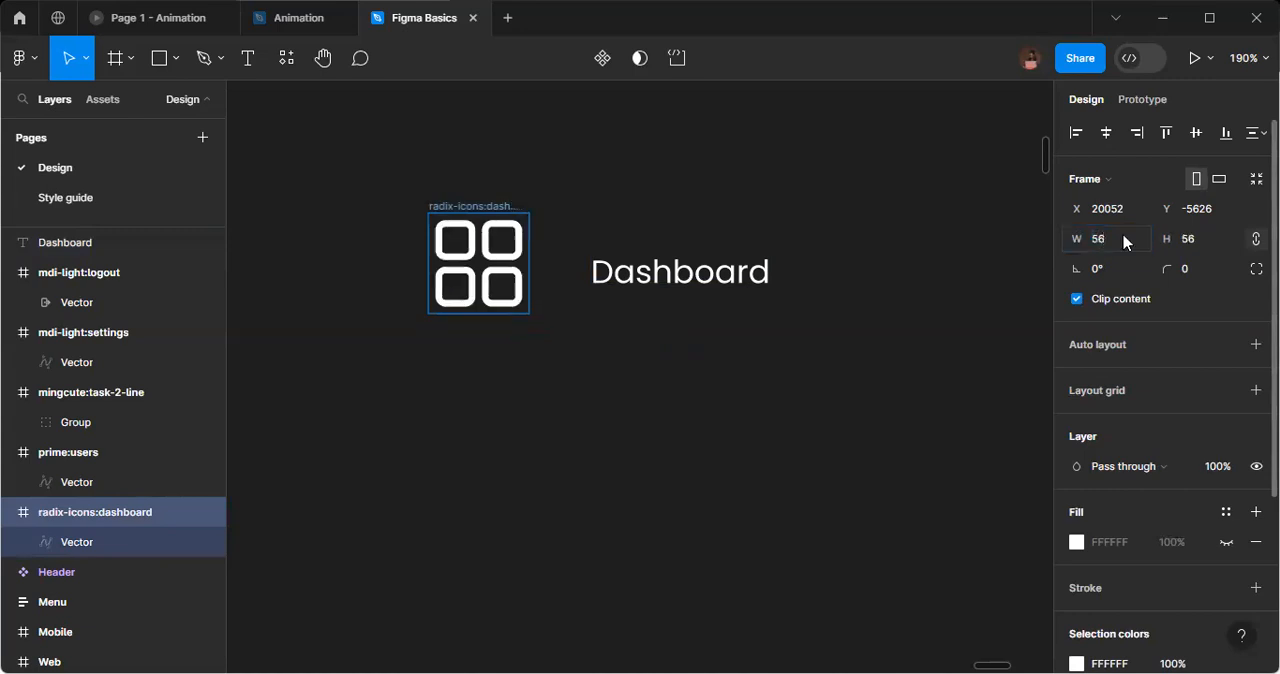
{"action": "left_click", "coordinate": [716, 278]}
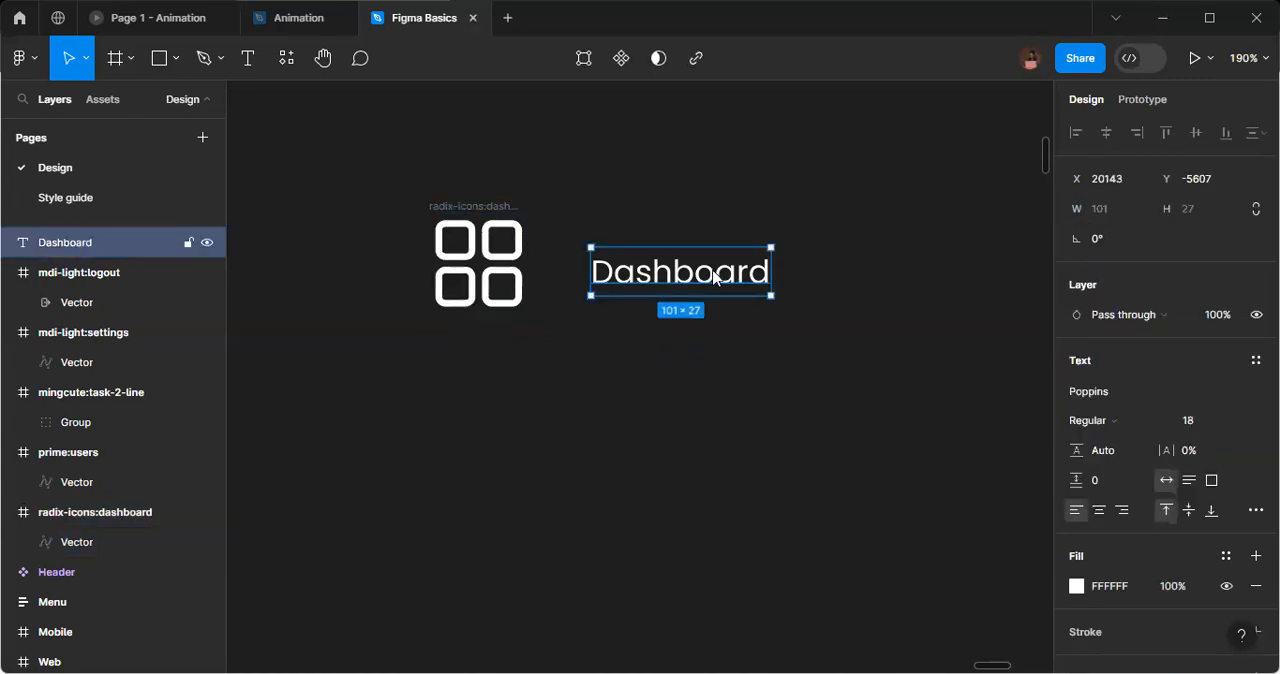
Resize the dashboard icon frame to 40 × 40.
{"action": "left_click", "coordinate": [521, 240]}
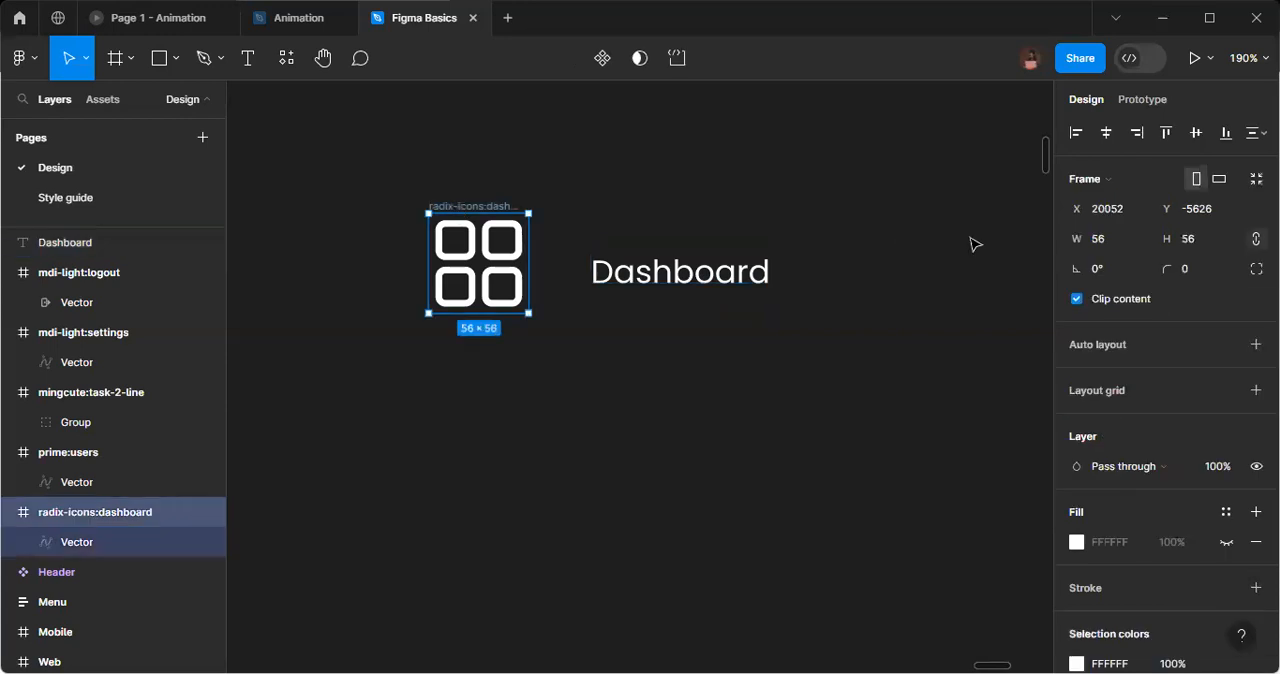
{"action": "left_click", "coordinate": [1107, 246]}
{"action": "type", "text": "40"}
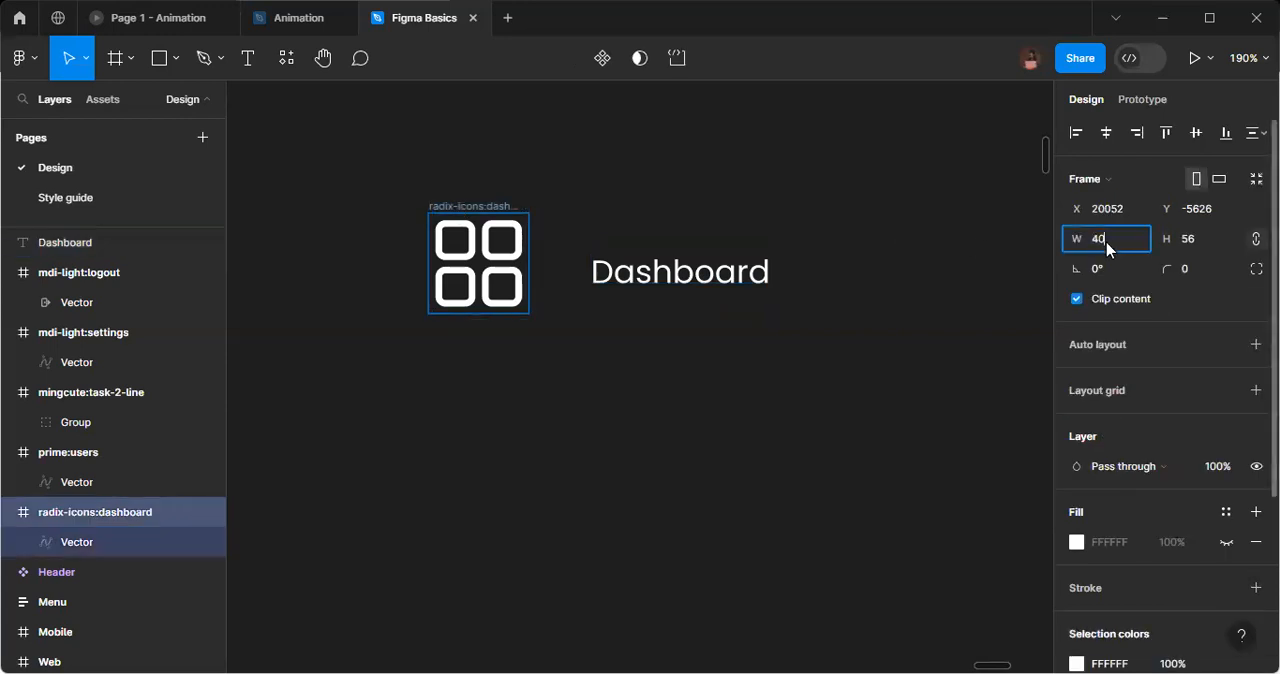
{"action": "key", "text": "Return"}
Move the Dashboard text right beside the resized icon and set its font size to 20.
{"action": "left_click", "coordinate": [767, 279]}
{"action": "left_click_drag", "start_coordinate": [677, 273], "coordinate": [612, 253]}
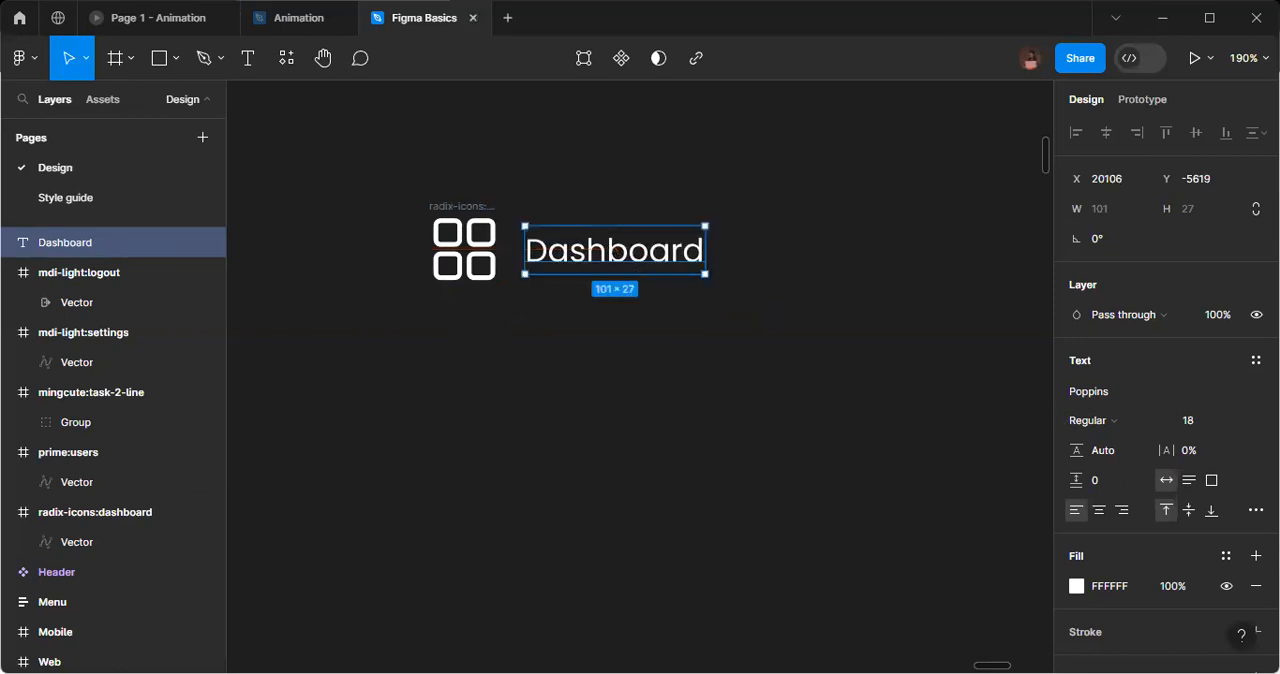
{"action": "left_click", "coordinate": [1202, 422]}
{"action": "key", "text": "BackSpace"}
{"action": "key", "text": "BackSpace"}
{"action": "type", "text": "2"}
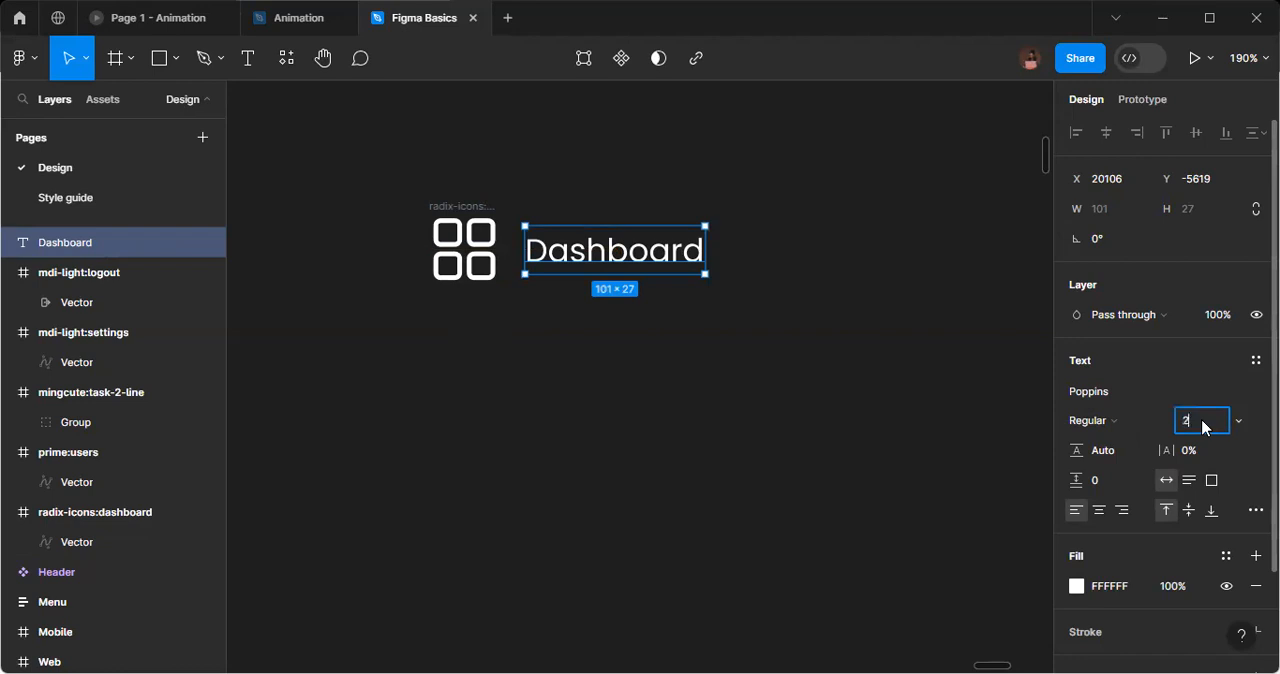
{"action": "type", "text": "0"}
{"action": "key", "text": "Return"}
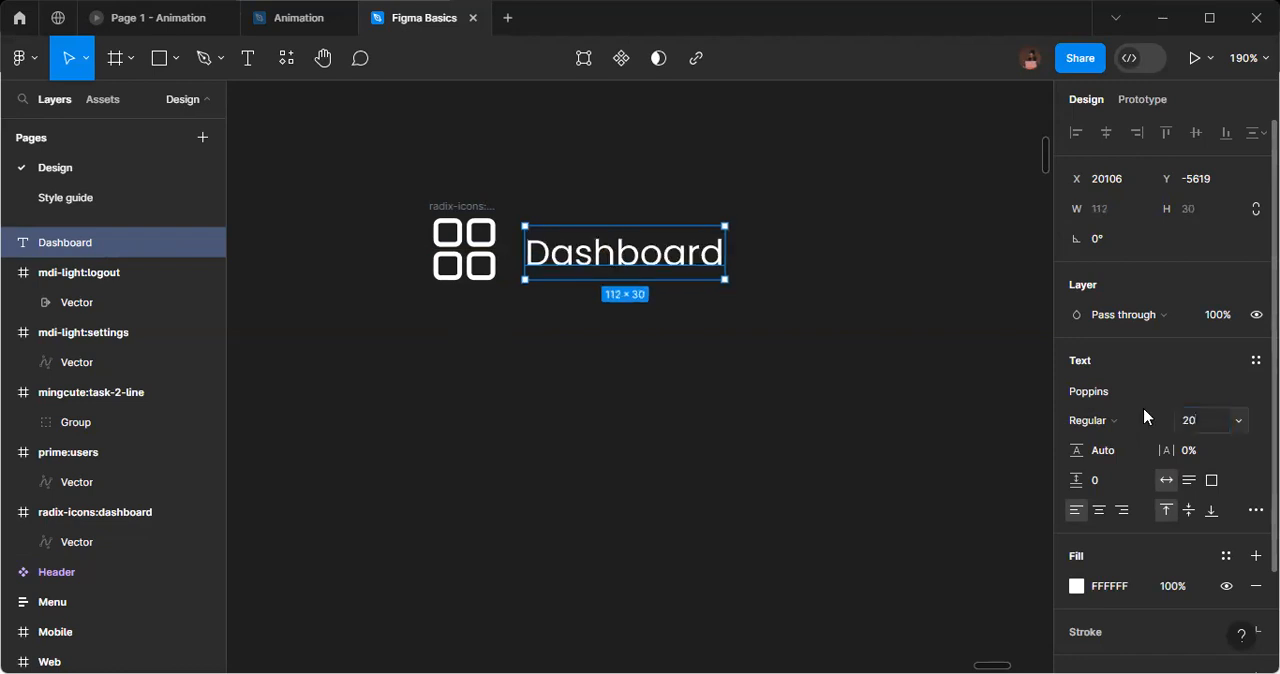
{"action": "left_click", "coordinate": [658, 355]}
Align the Dashboard text and the dashboard icon's vector on their vertical centers.
{"action": "scroll", "coordinate": [665, 340], "scroll_direction": "left", "scroll_amount": 3}
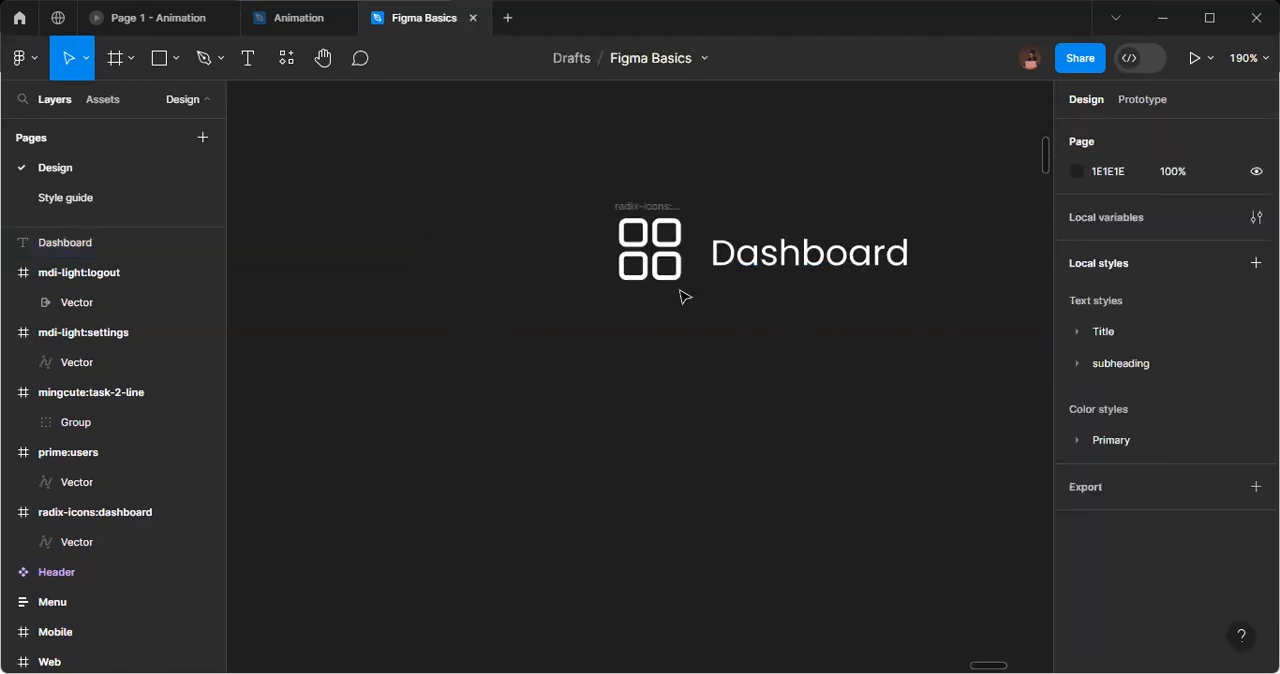
{"action": "left_click", "coordinate": [745, 258]}
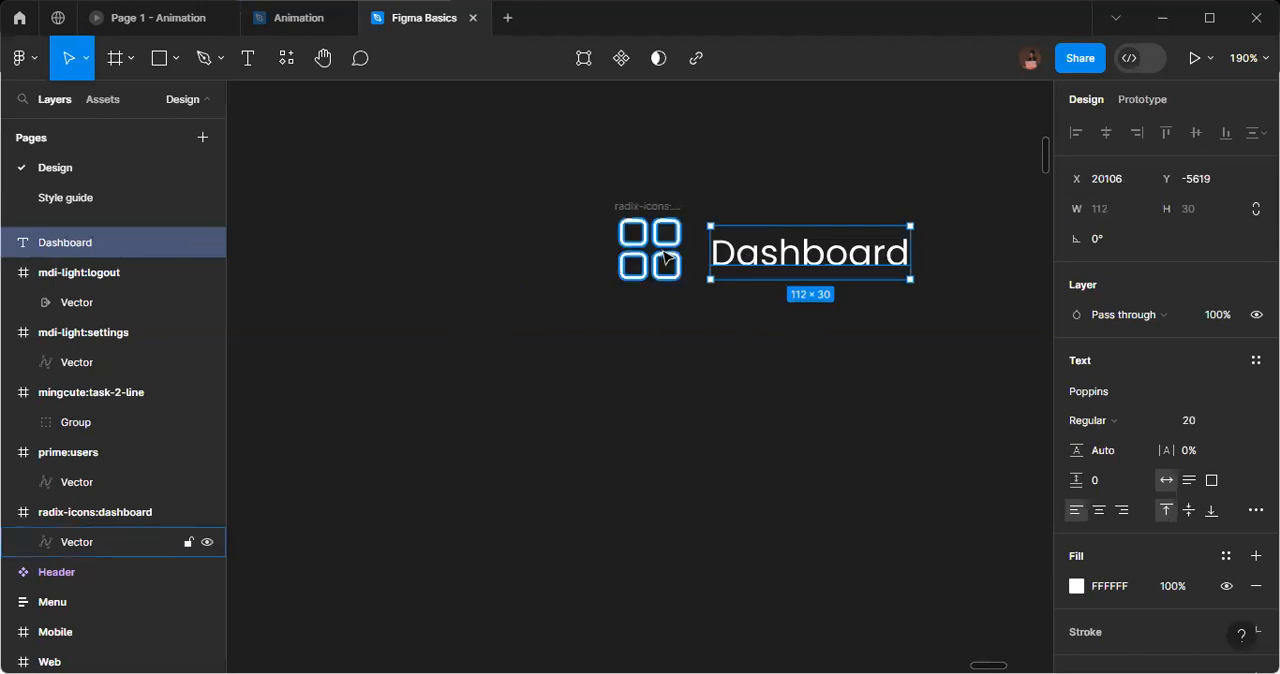
{"action": "left_click", "coordinate": [120, 541], "text": "shift"}
{"action": "left_click", "coordinate": [1193, 134]}
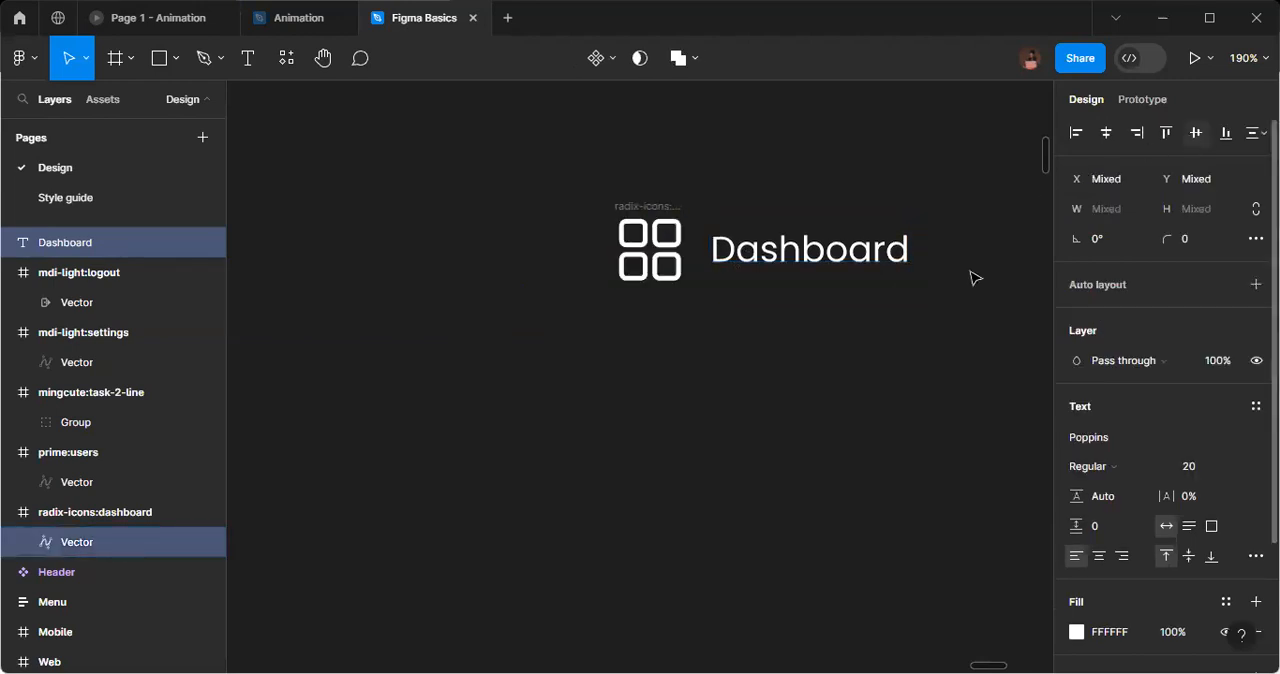
{"action": "left_click", "coordinate": [887, 293]}
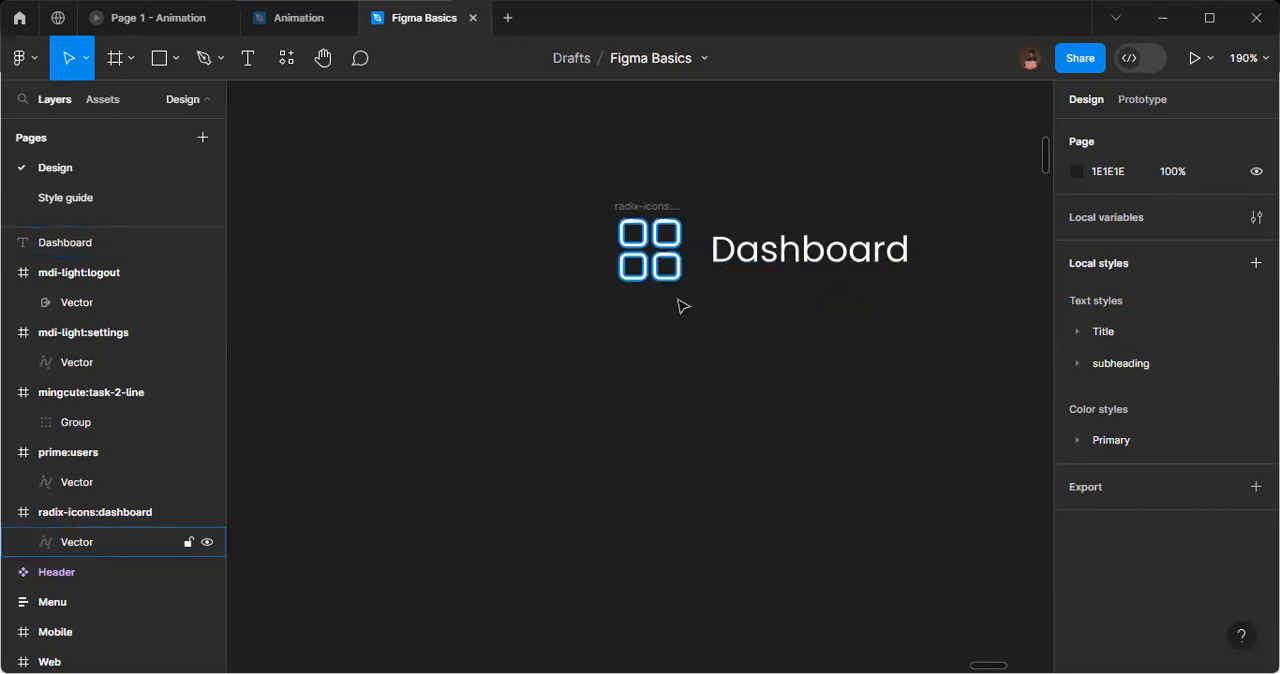
{"action": "scroll", "coordinate": [734, 362], "scroll_direction": "down", "scroll_amount": 3}
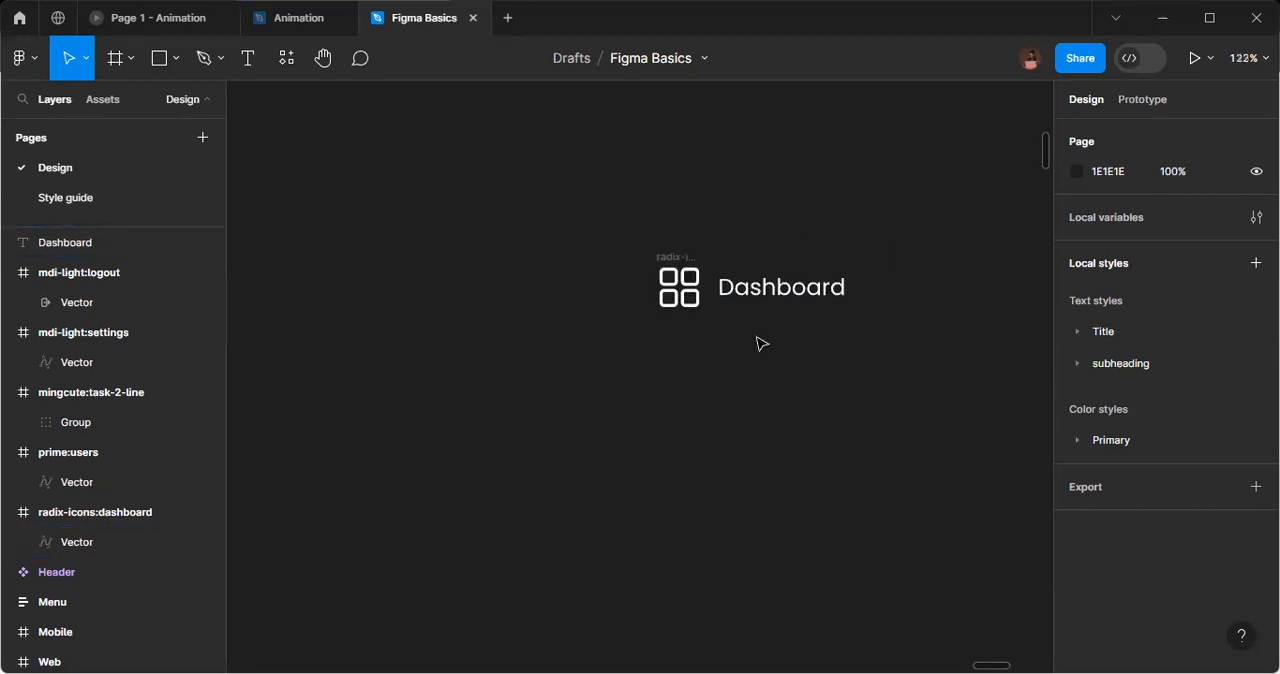
Set the font size of the Dashboard text to 24.
{"action": "left_click", "coordinate": [810, 295]}
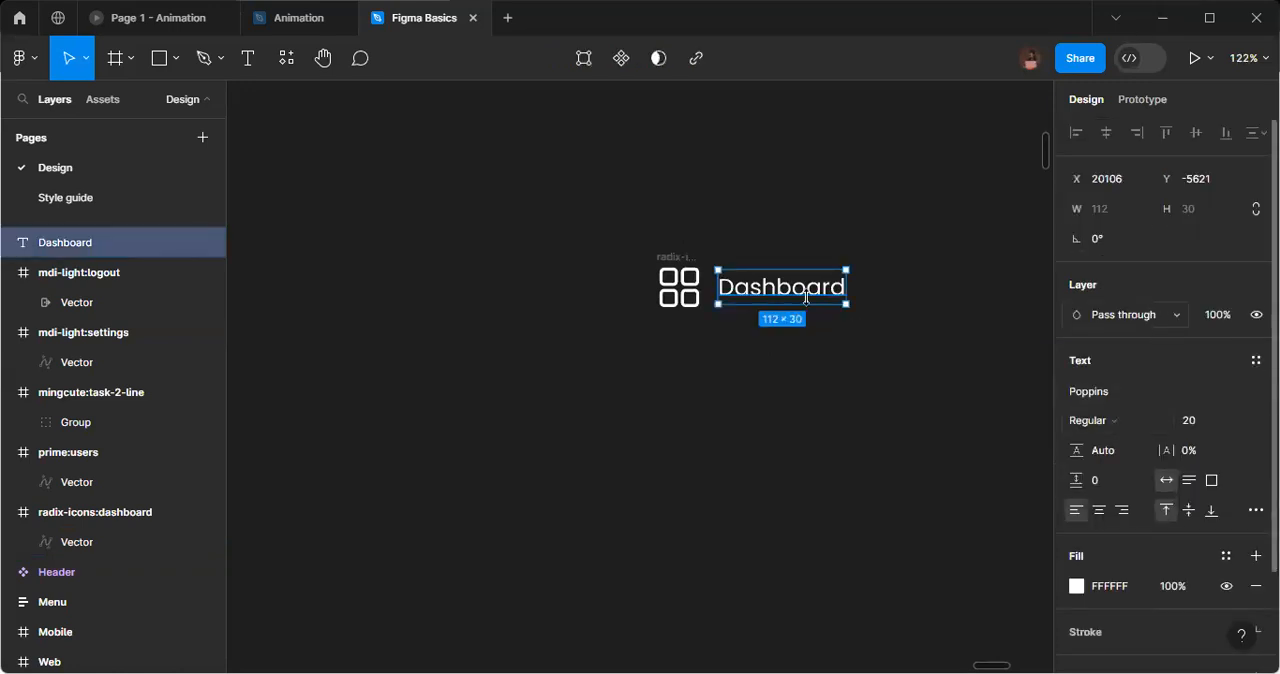
{"action": "left_click", "coordinate": [1207, 431]}
{"action": "type", "text": "24"}
{"action": "key", "text": "Return"}
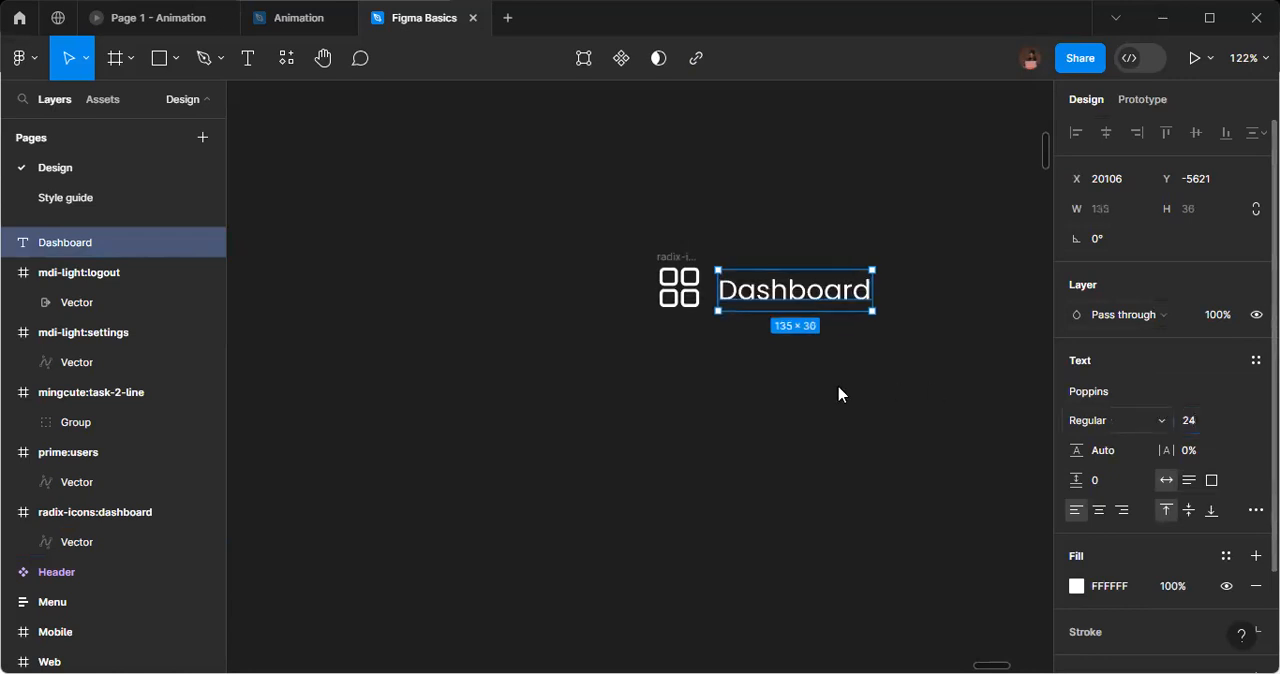
{"action": "left_click", "coordinate": [777, 379]}
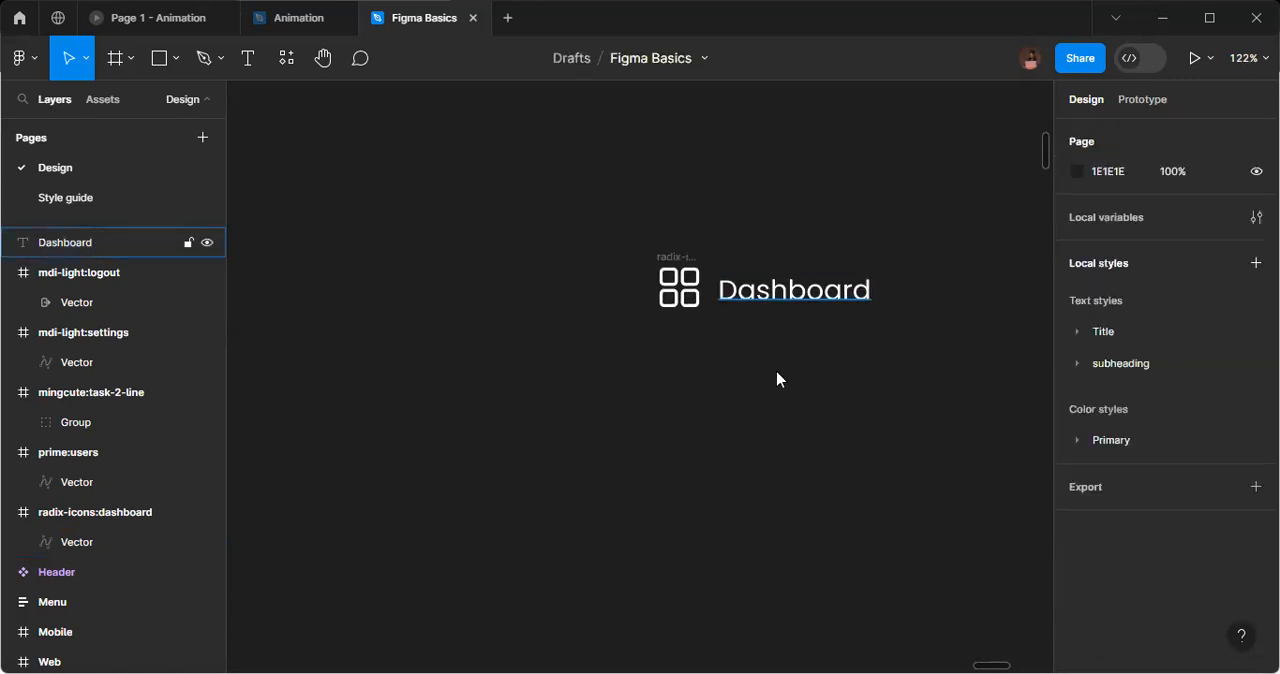
Realign the enlarged Dashboard text and the dashboard icon's vector on their vertical centers.
{"action": "left_click", "coordinate": [65, 242]}
{"action": "left_click", "coordinate": [77, 542], "text": "shift"}
{"action": "left_click", "coordinate": [1197, 134]}
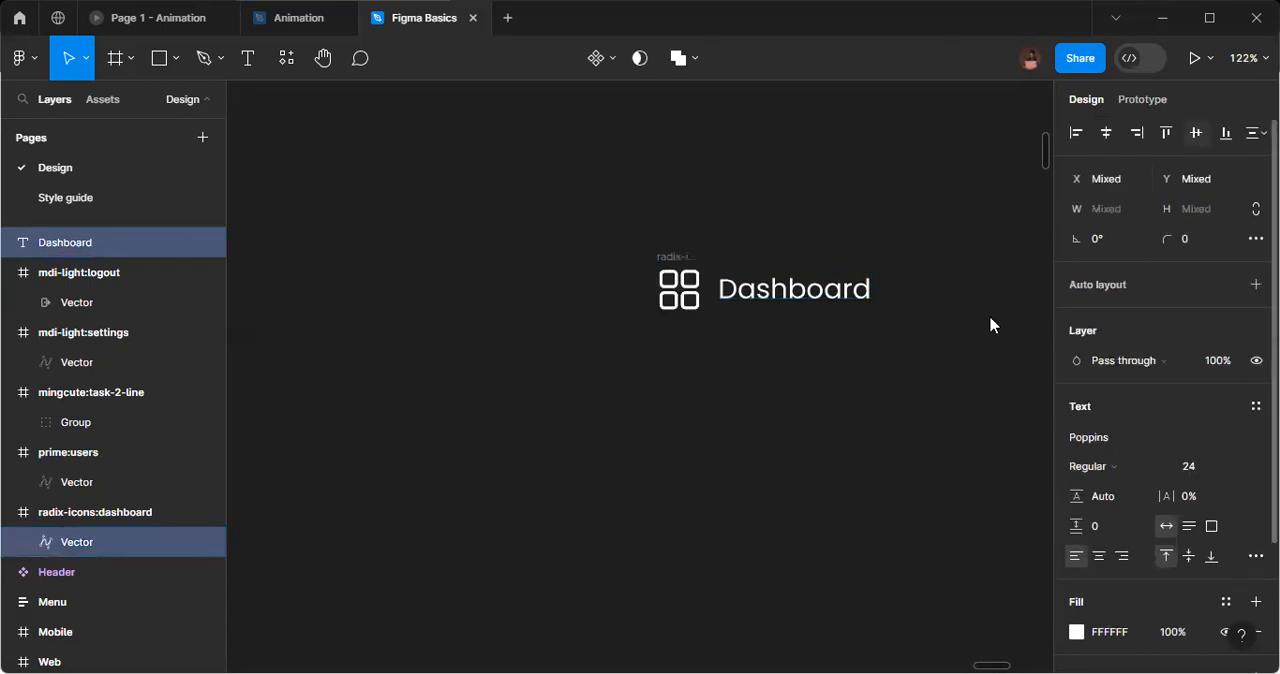
{"action": "left_click", "coordinate": [818, 392]}
Move the users icon below the dashboard icon and resize its frame to 40 × 40.
{"action": "scroll", "coordinate": [818, 392], "scroll_direction": "down", "scroll_amount": 3}
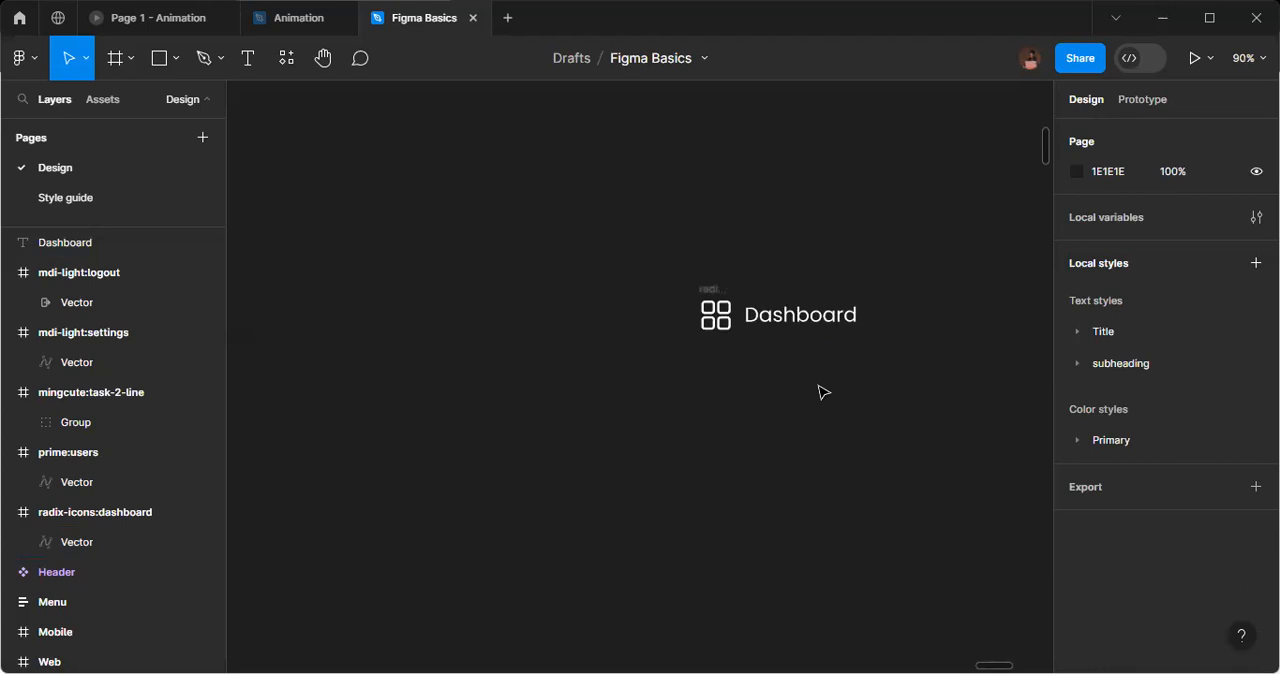
{"action": "scroll", "coordinate": [830, 402], "scroll_direction": "down", "scroll_amount": 2}
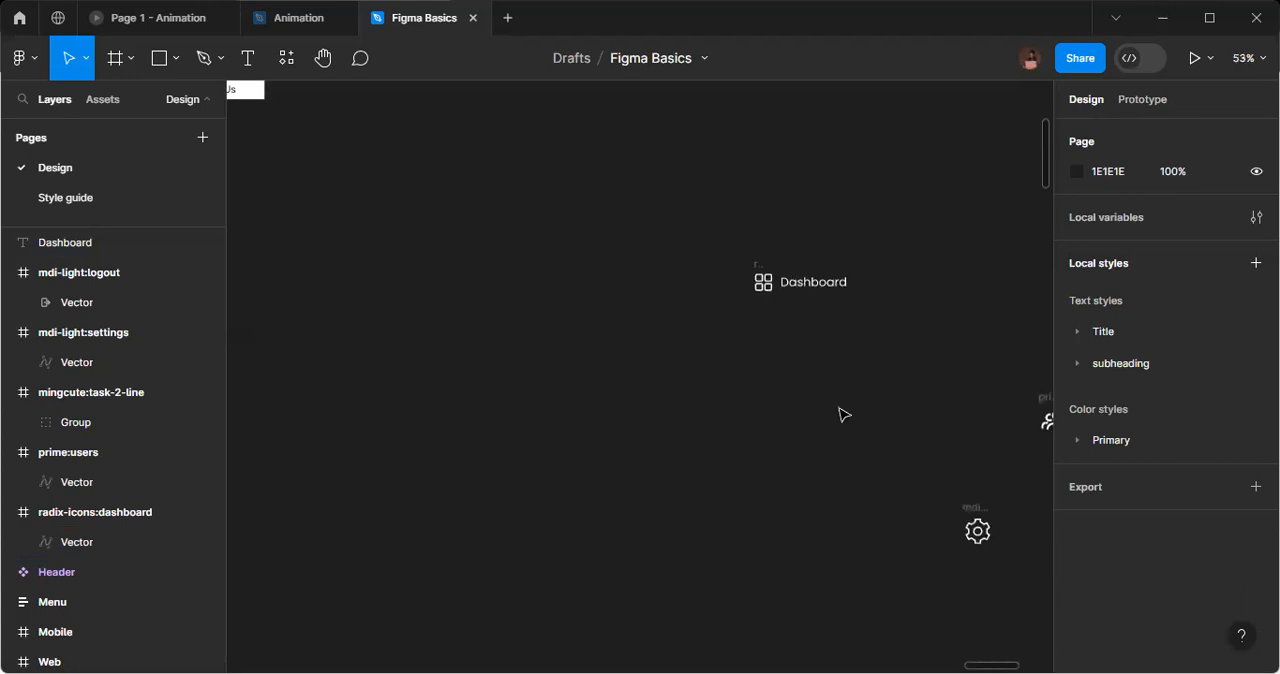
{"action": "scroll", "coordinate": [923, 443], "scroll_direction": "down", "scroll_amount": 2}
{"action": "scroll", "coordinate": [930, 450], "scroll_direction": "right", "scroll_amount": 1}
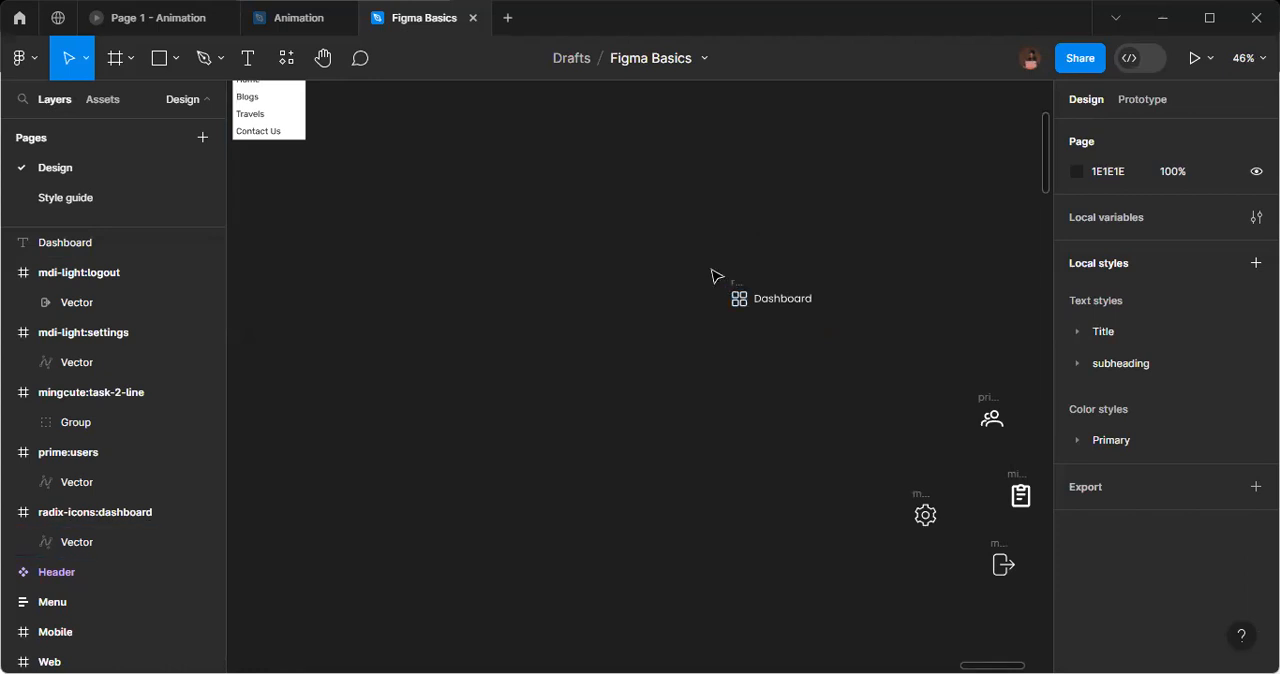
{"action": "left_click", "coordinate": [993, 413]}
{"action": "left_click_drag", "start_coordinate": [992, 403], "coordinate": [738, 345]}
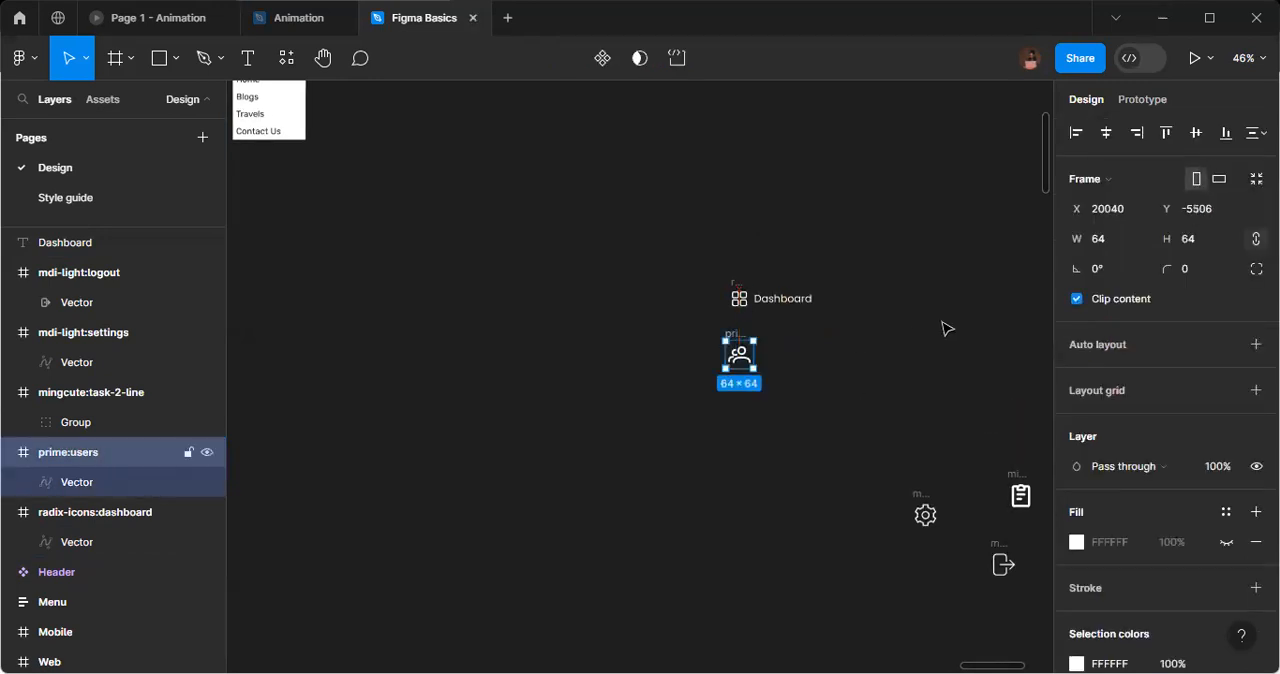
{"action": "left_click", "coordinate": [1091, 255]}
{"action": "type", "text": "40"}
{"action": "key", "text": "Return"}
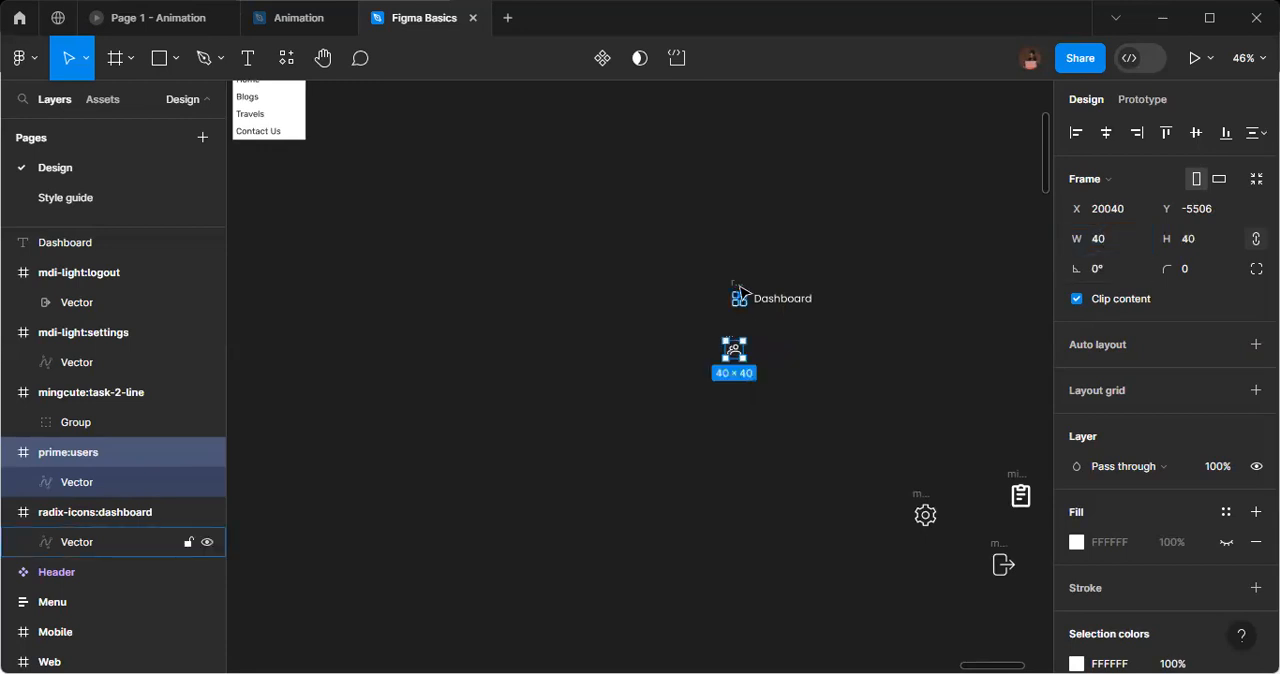
Duplicate the Dashboard text beside the users icon and change the copy to "Students".
{"action": "left_click", "coordinate": [740, 318]}
{"action": "left_click", "coordinate": [732, 339]}
{"action": "left_click", "coordinate": [789, 305]}
{"action": "left_click_drag", "start_coordinate": [789, 305], "coordinate": [789, 357]}
{"action": "double_click", "coordinate": [789, 357]}
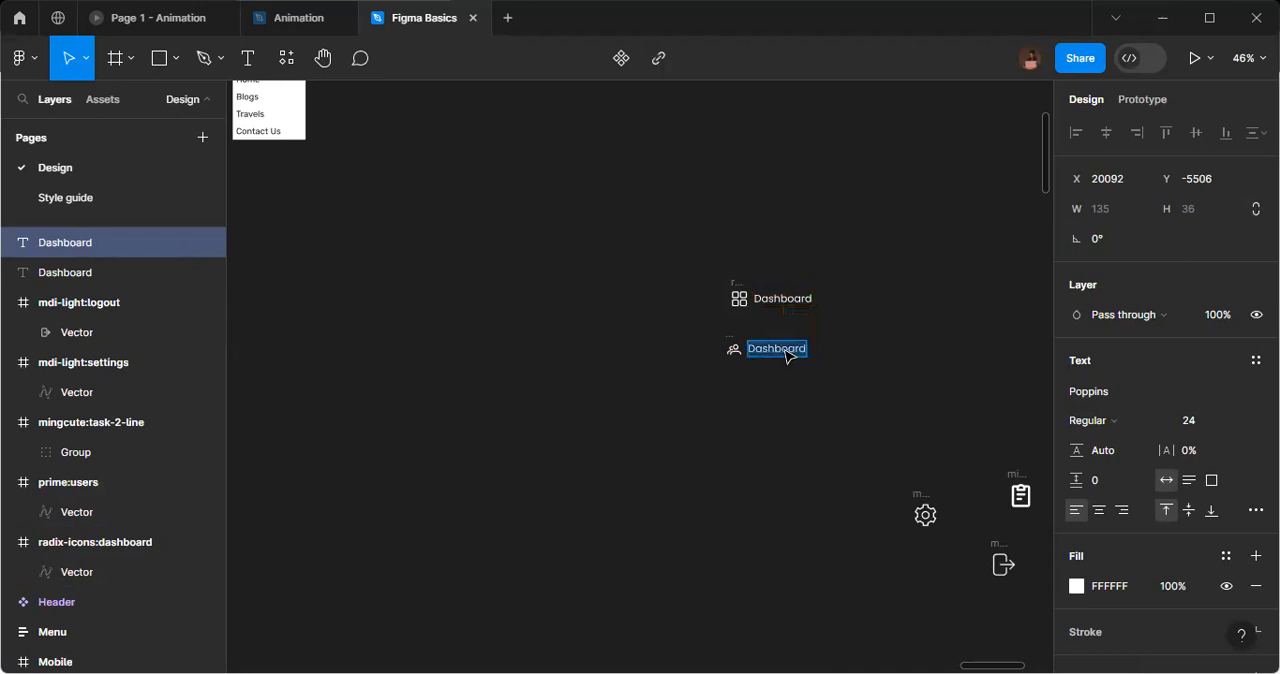
{"action": "type", "text": "Students"}
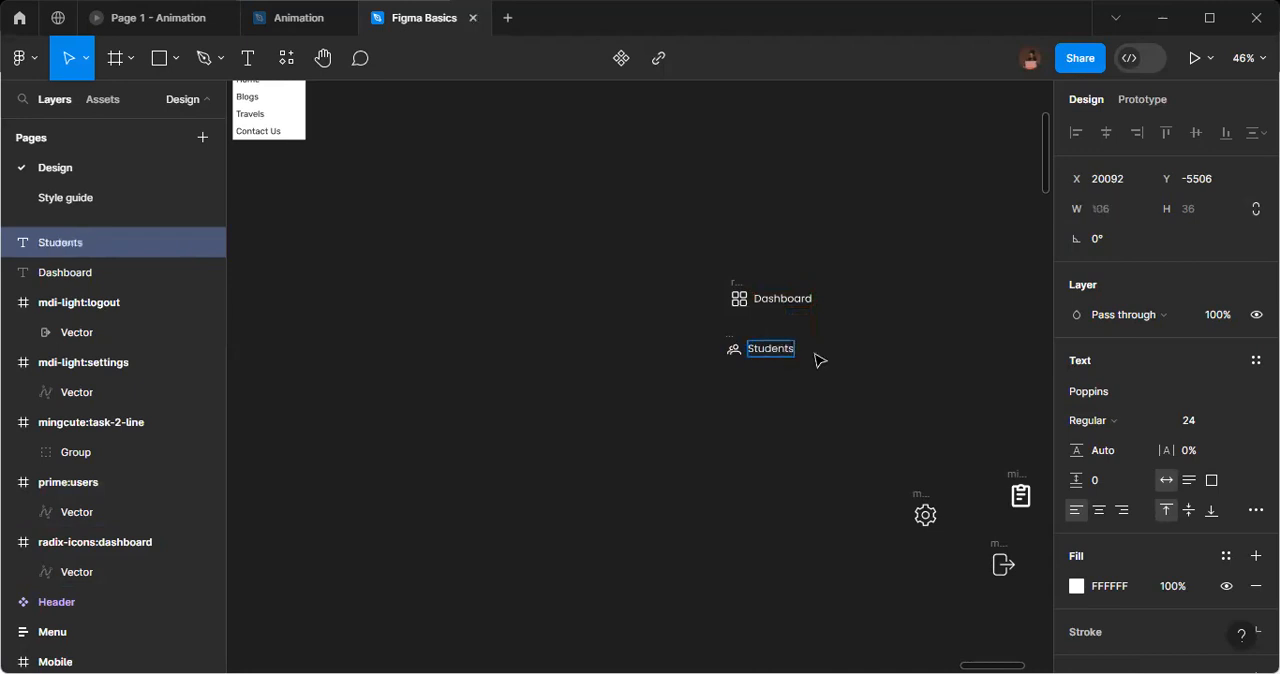
{"action": "key", "text": "Escape"}
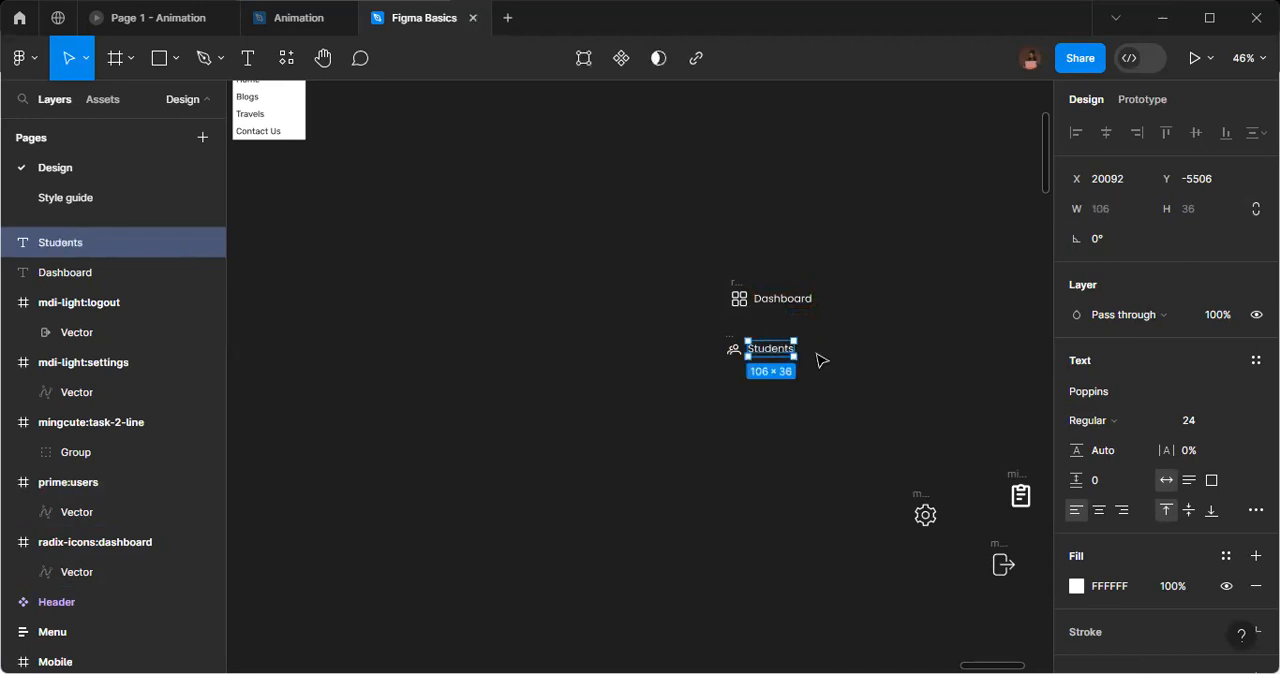
{"action": "key", "text": "Escape"}
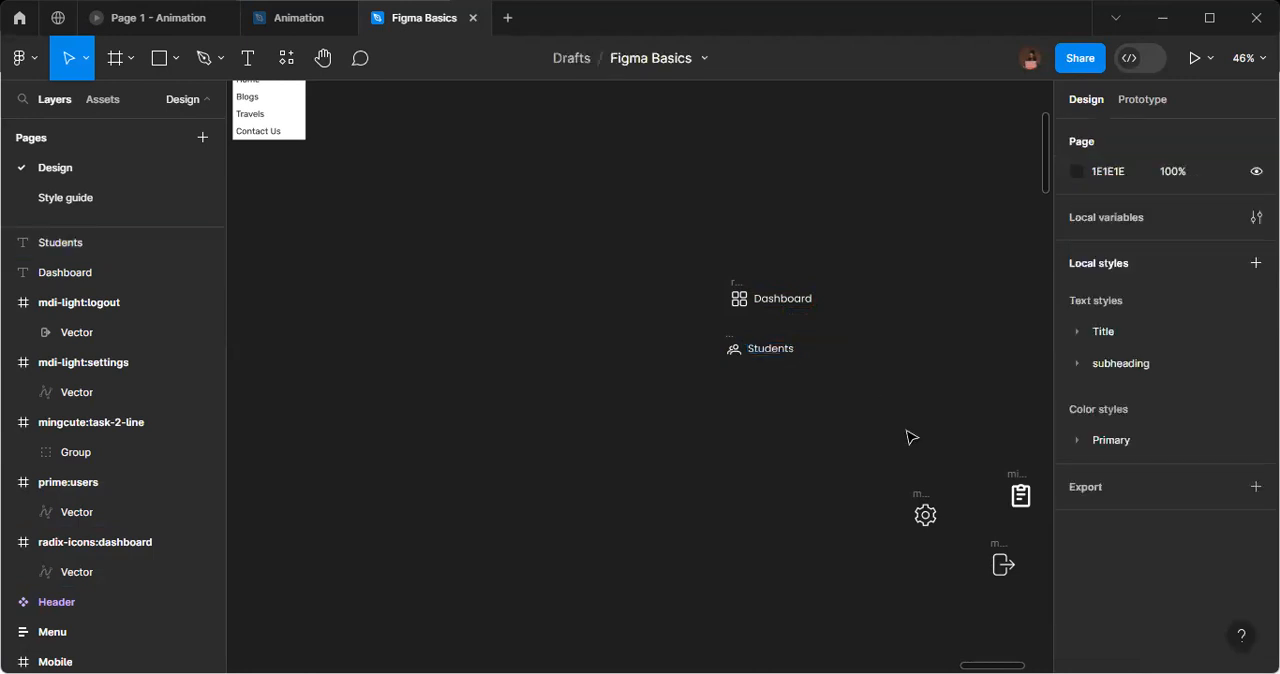
Move the task icon below the users icon and resize its frame to 40 × 40.
{"action": "left_click", "coordinate": [1017, 474]}
{"action": "left_click_drag", "start_coordinate": [1017, 474], "coordinate": [717, 368]}
{"action": "left_click", "coordinate": [1100, 239]}
{"action": "type", "text": "40"}
{"action": "key", "text": "Return"}
Duplicate the Students text beside the task icon, change the copy to "Tasks" and align it with the icon on their vertical centers.
{"action": "left_click", "coordinate": [770, 351]}
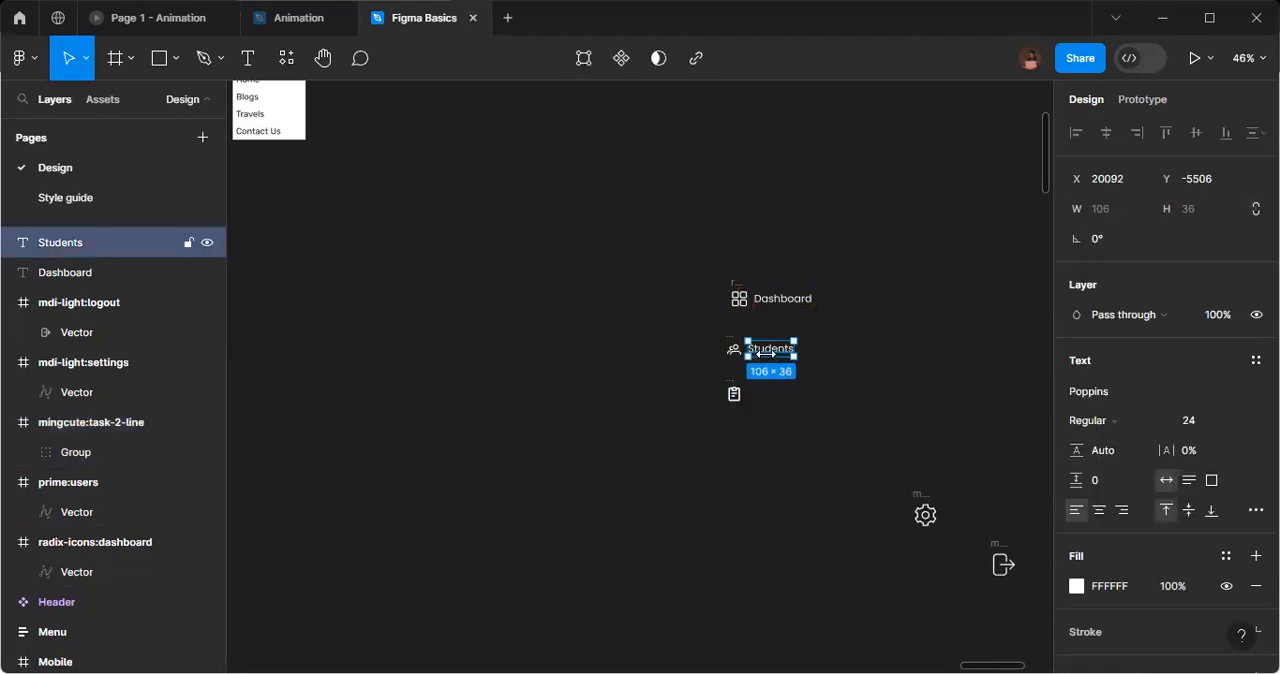
{"action": "left_click_drag", "start_coordinate": [775, 383], "coordinate": [777, 395]}
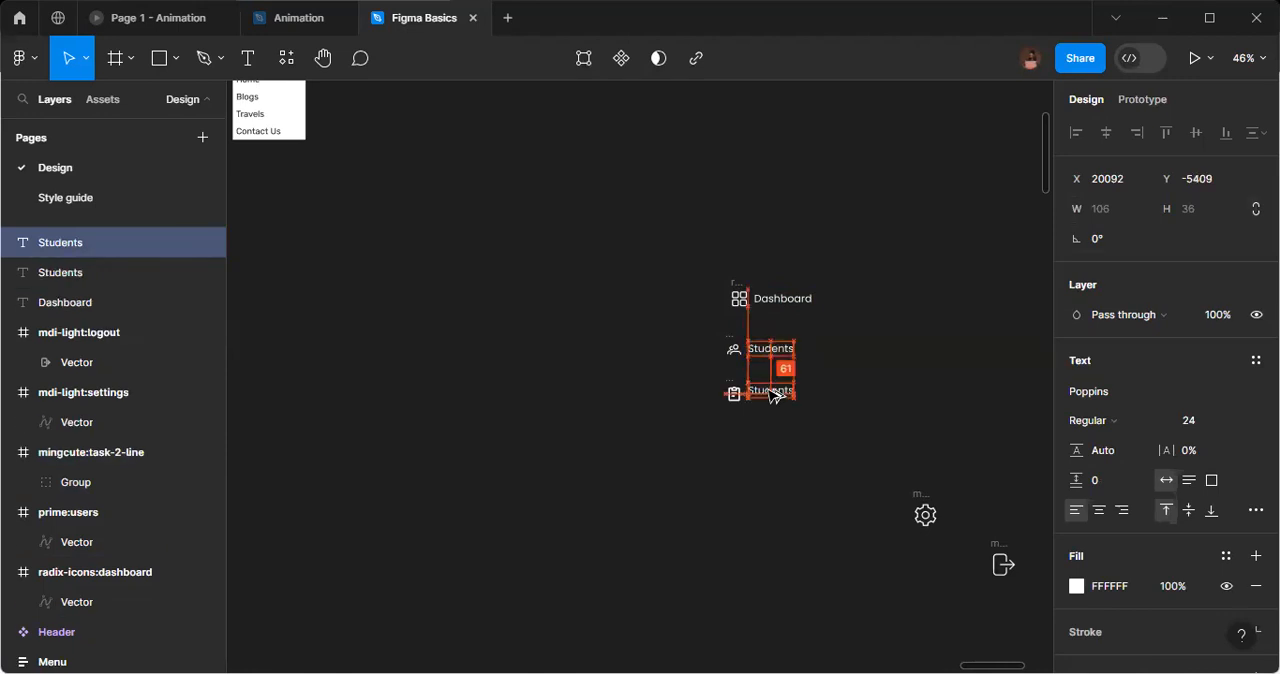
{"action": "double_click", "coordinate": [770, 390]}
{"action": "type", "text": "Tasks"}
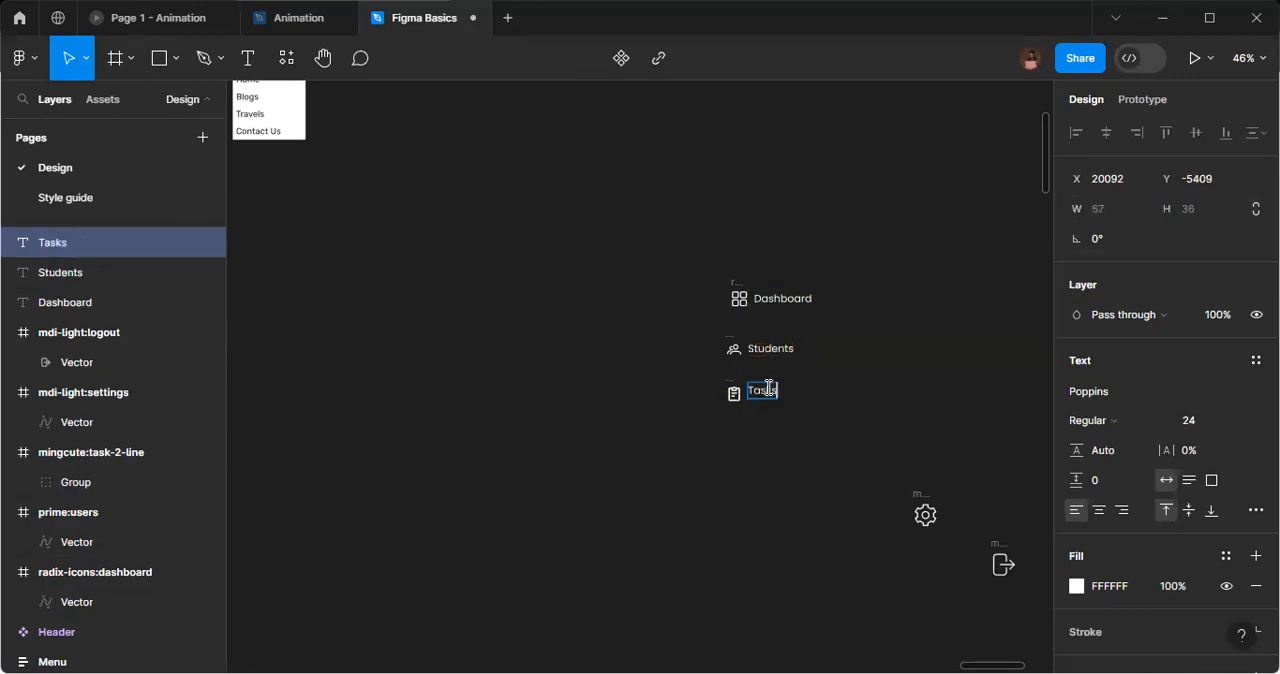
{"action": "key", "text": "Escape"}
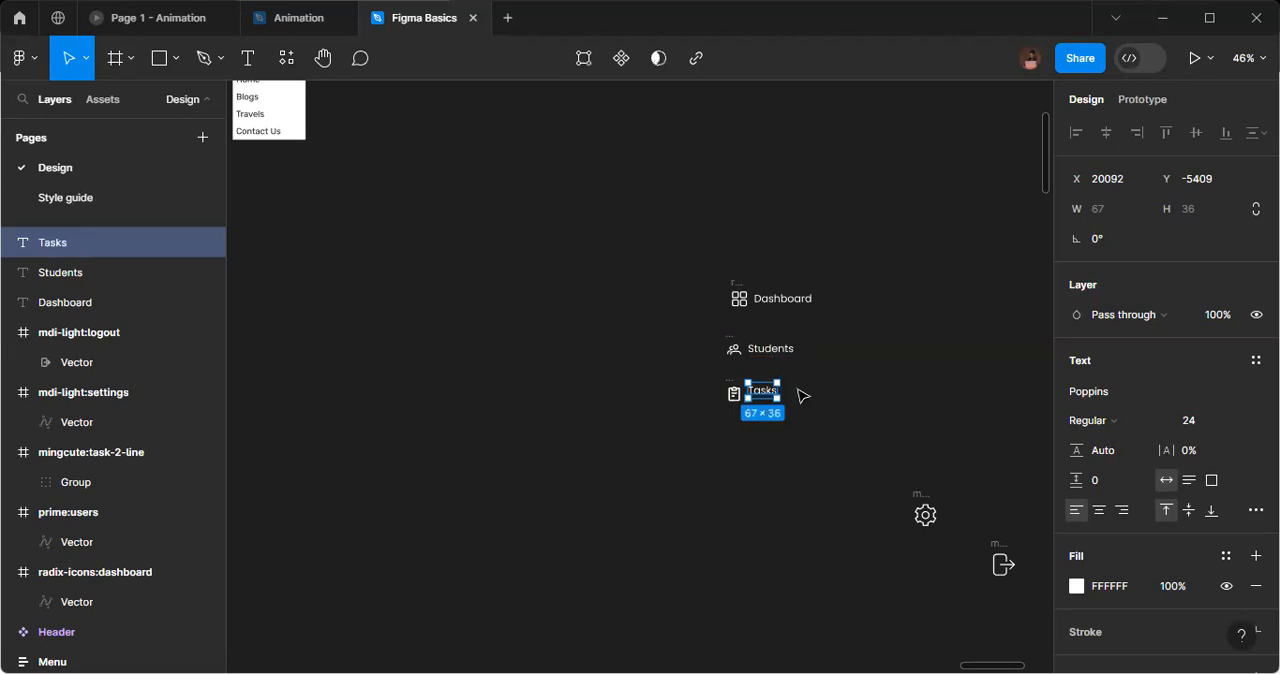
{"action": "left_click", "coordinate": [738, 396], "text": "shift"}
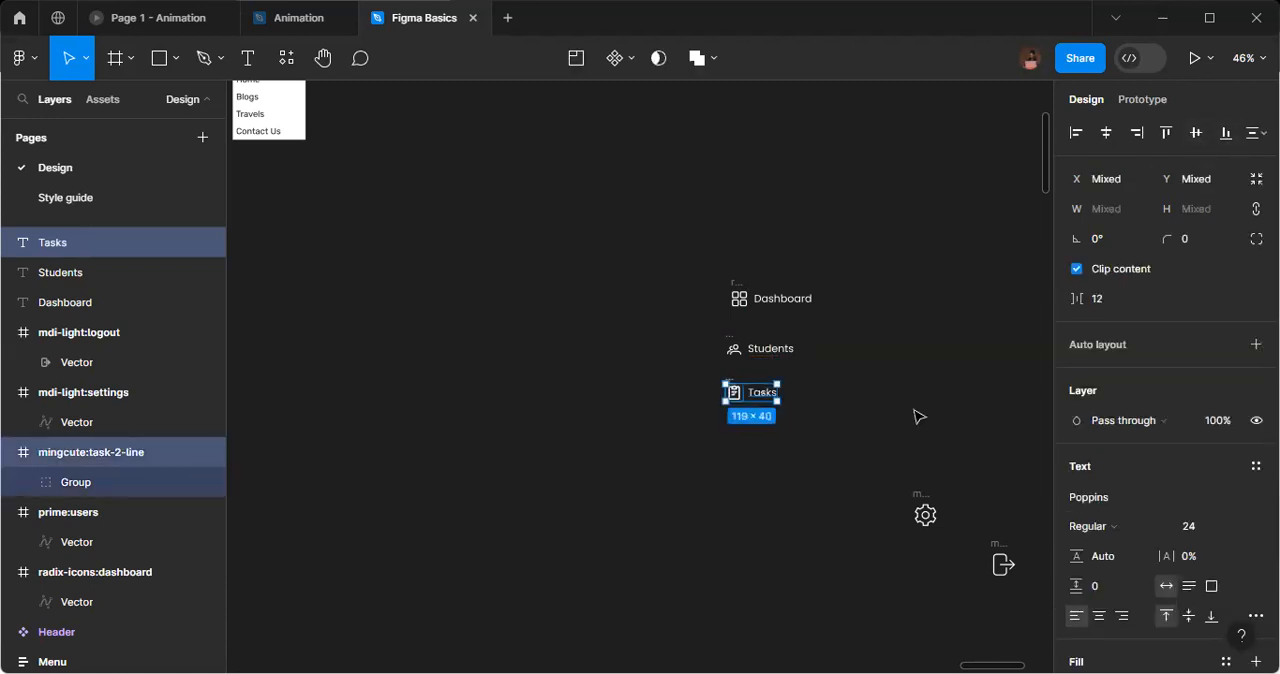
Resize the settings icon frame to 40 × 40 and move it below the task icon.
{"action": "left_click", "coordinate": [926, 508]}
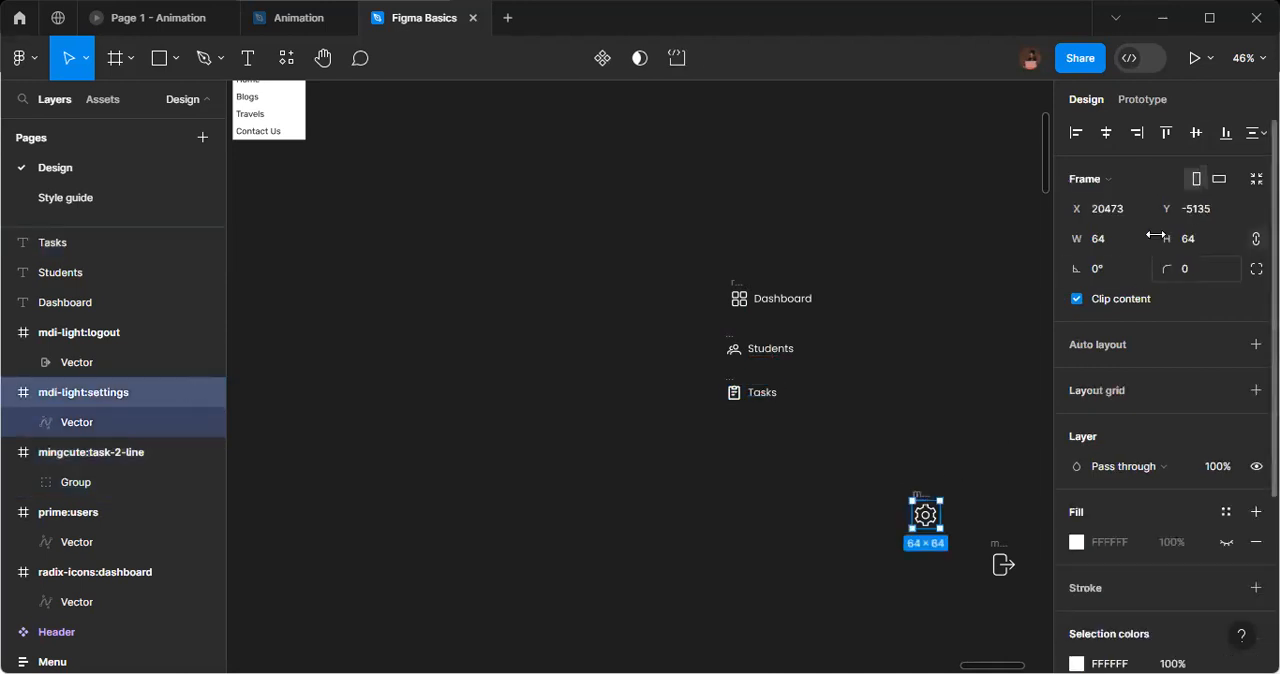
{"action": "left_click", "coordinate": [1107, 239]}
{"action": "type", "text": "40"}
{"action": "key", "text": "Return"}
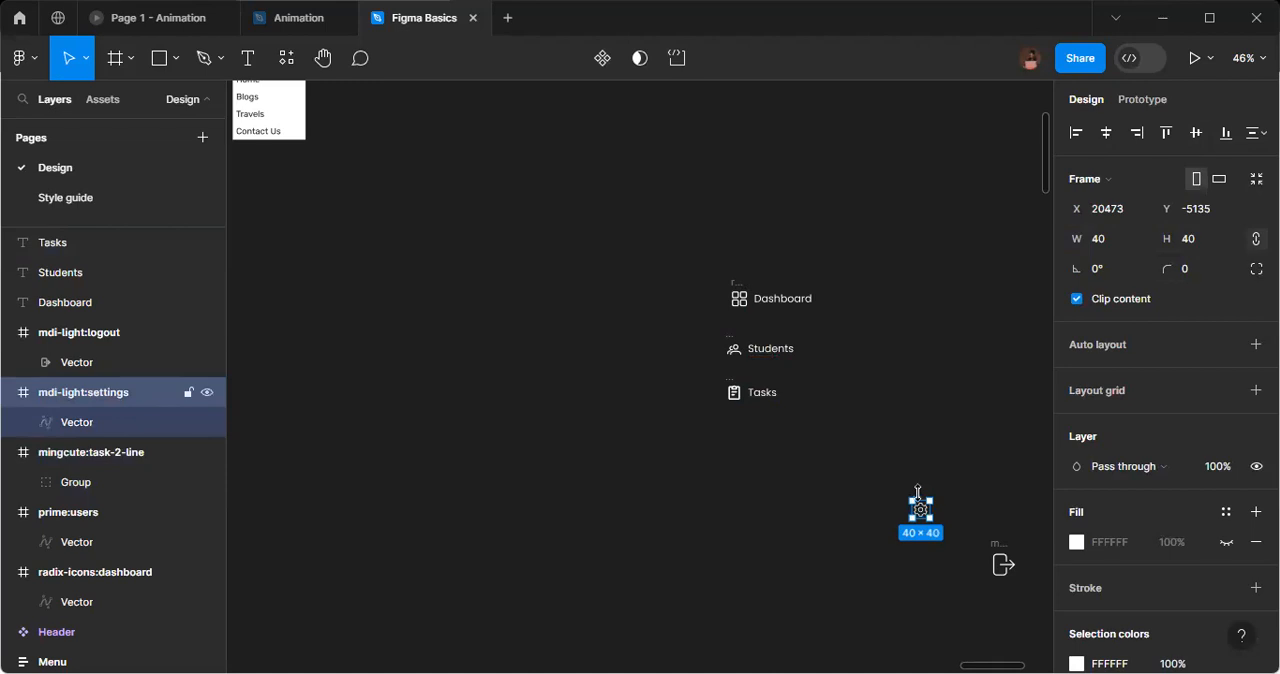
{"action": "scroll", "coordinate": [918, 490], "scroll_direction": "up", "scroll_amount": 3}
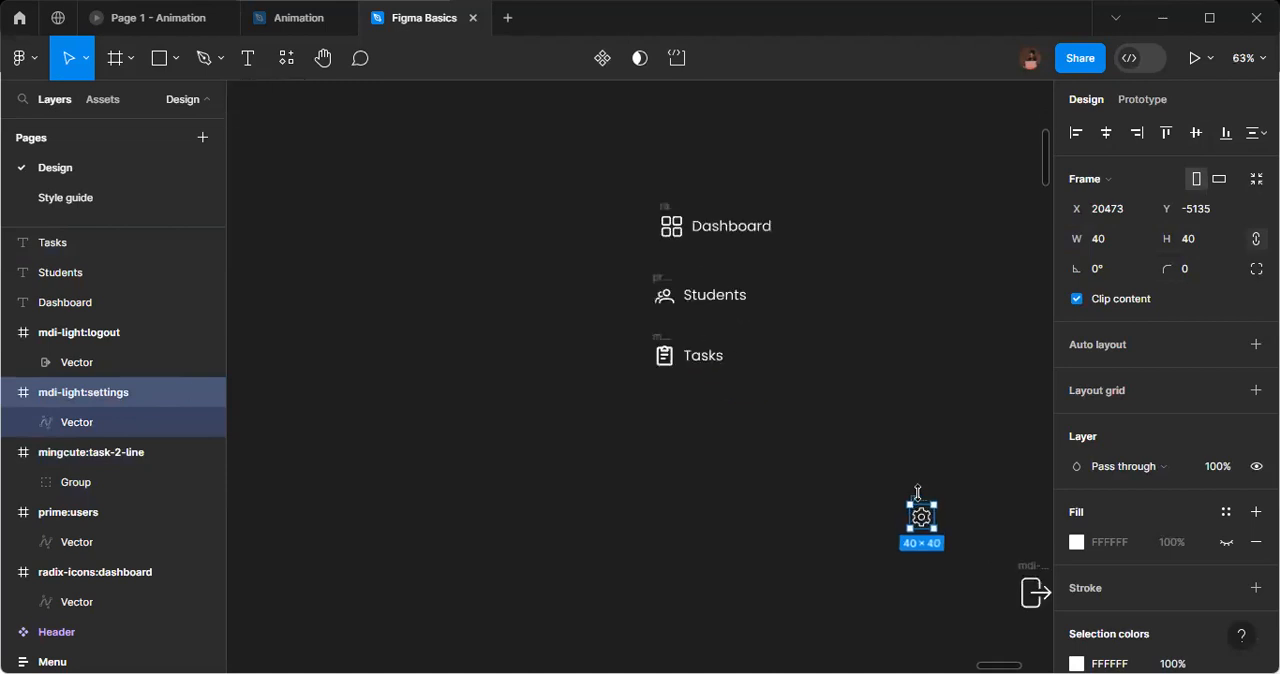
{"action": "left_click_drag", "start_coordinate": [918, 490], "coordinate": [712, 414]}
Change the copied Tasks text beside the settings icon to "Settings".
{"action": "double_click", "coordinate": [711, 413]}
{"action": "type", "text": "Set"}
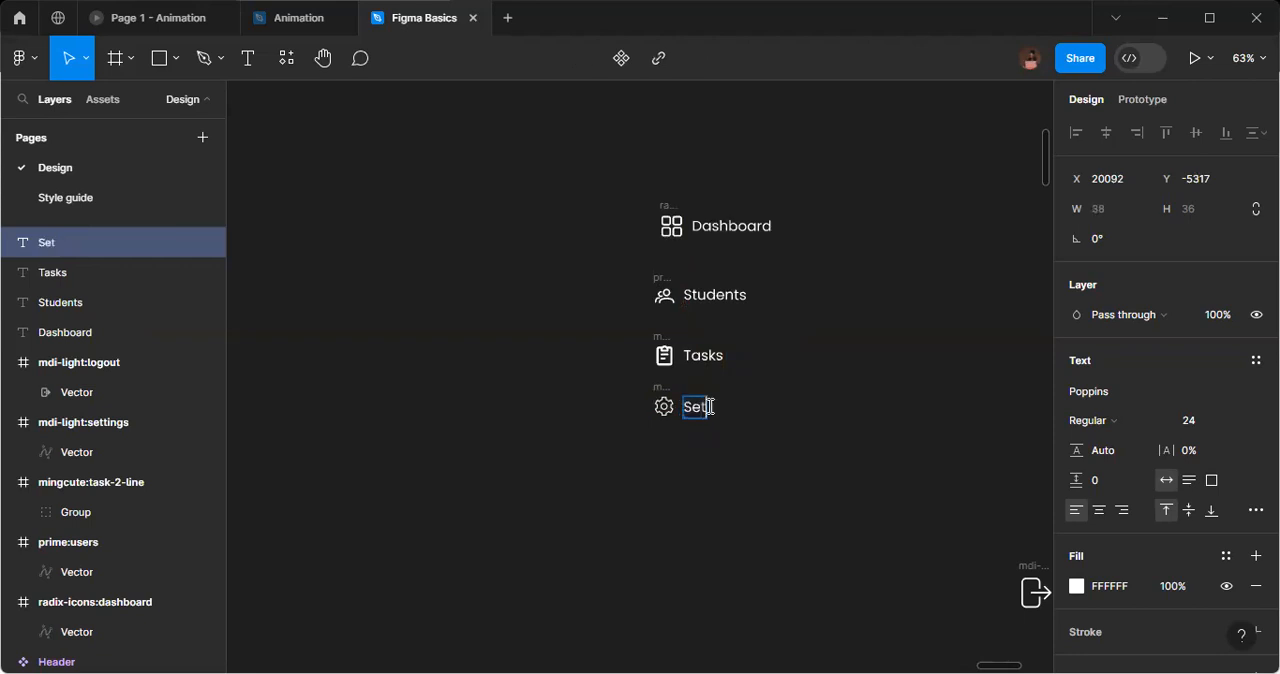
{"action": "type", "text": "tings"}
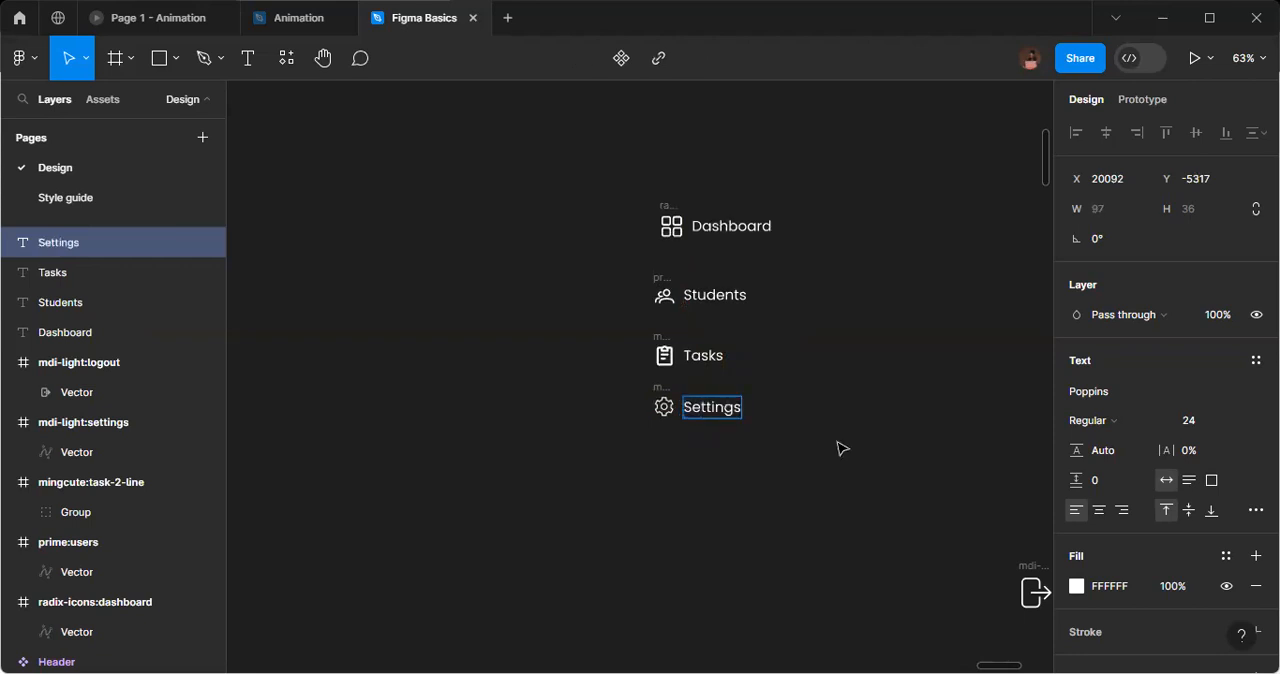
{"action": "key", "text": "Escape"}
Move the logout icon below the settings icon and resize its frame to 40 × 40.
{"action": "left_click", "coordinate": [1033, 573]}
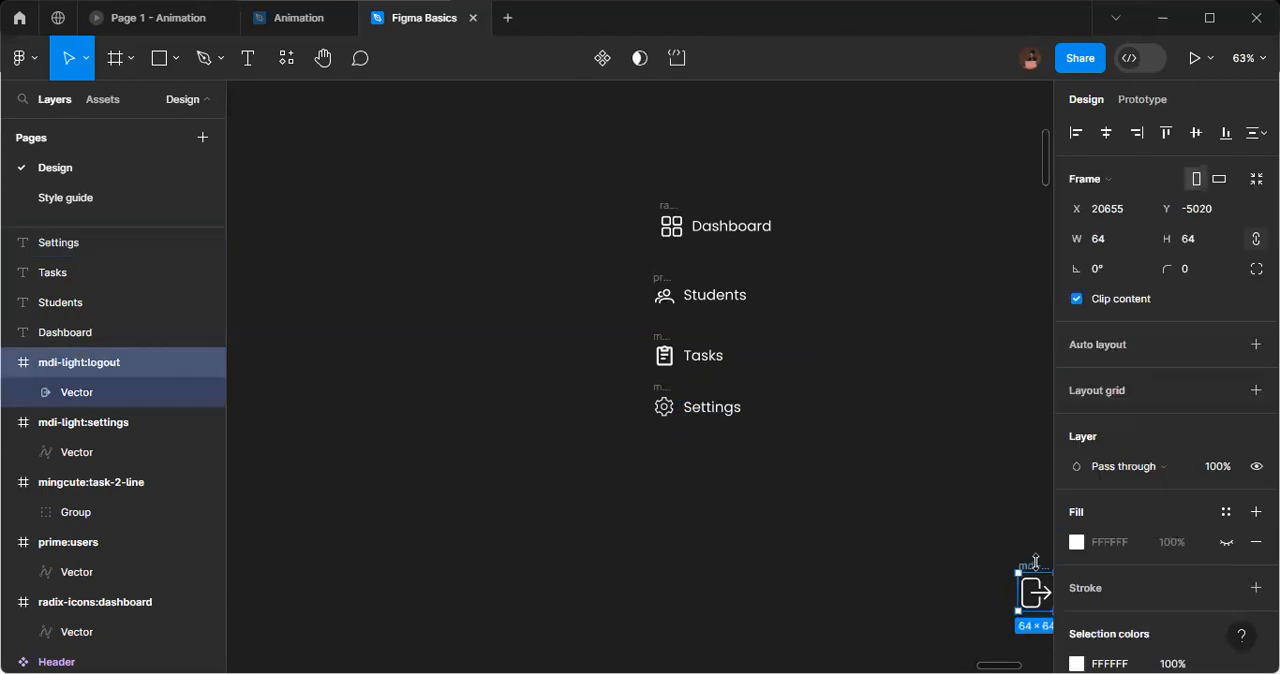
{"action": "left_click_drag", "start_coordinate": [1033, 573], "coordinate": [652, 446]}
{"action": "left_click", "coordinate": [1108, 248]}
{"action": "type", "text": "40"}
{"action": "key", "text": "Return"}
Duplicate the Settings text beside the logout icon and change the copy to "Logout".
{"action": "left_click", "coordinate": [718, 410]}
{"action": "left_click_drag", "start_coordinate": [718, 410], "coordinate": [722, 469]}
{"action": "double_click", "coordinate": [720, 469]}
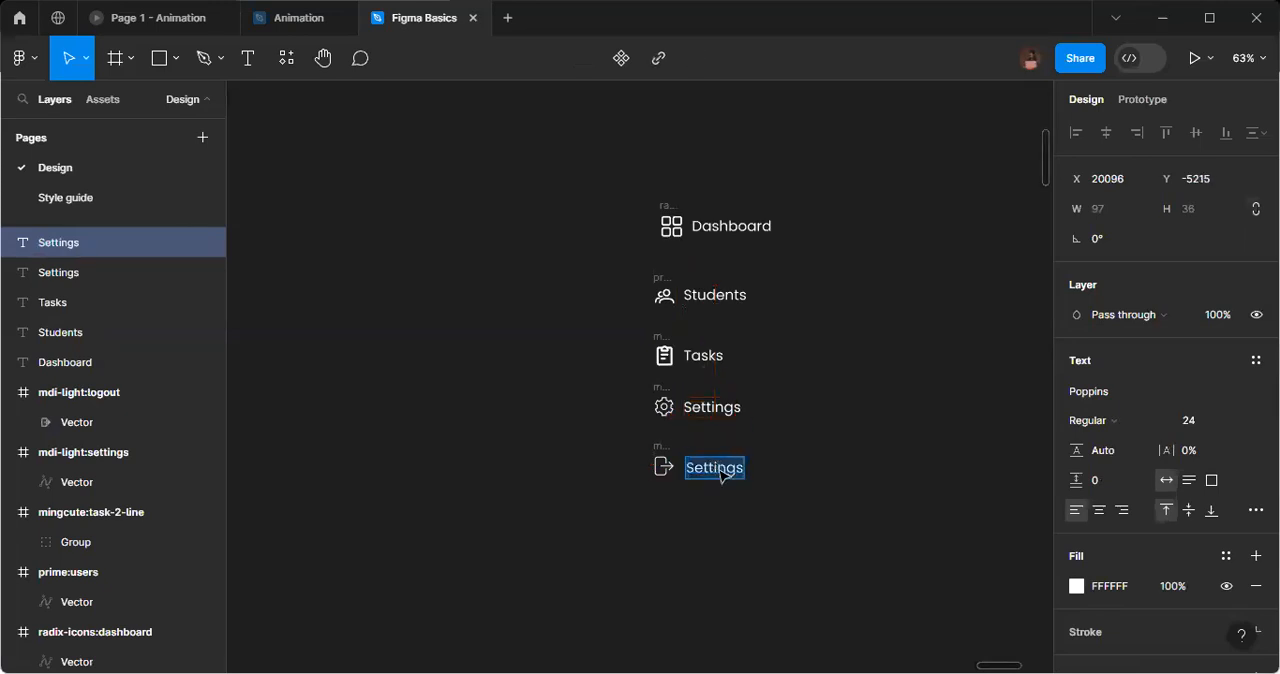
{"action": "type", "text": "Log"}
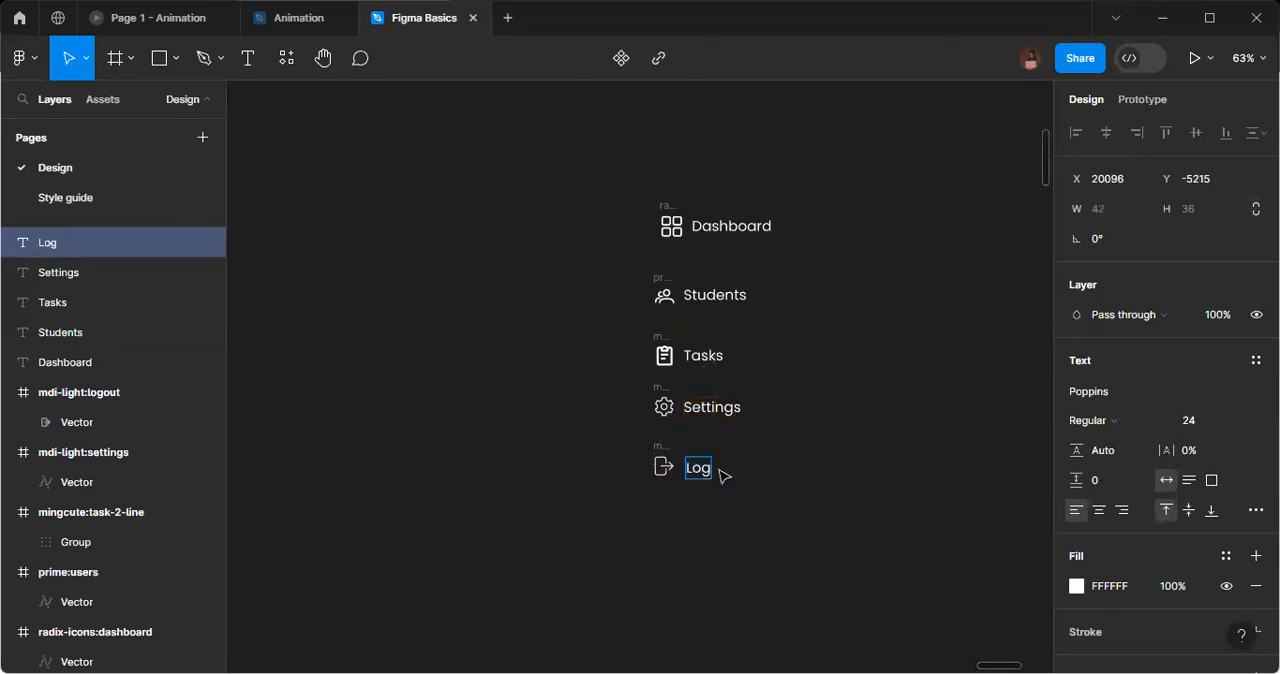
{"action": "type", "text": "out"}
{"action": "key", "text": "Escape"}
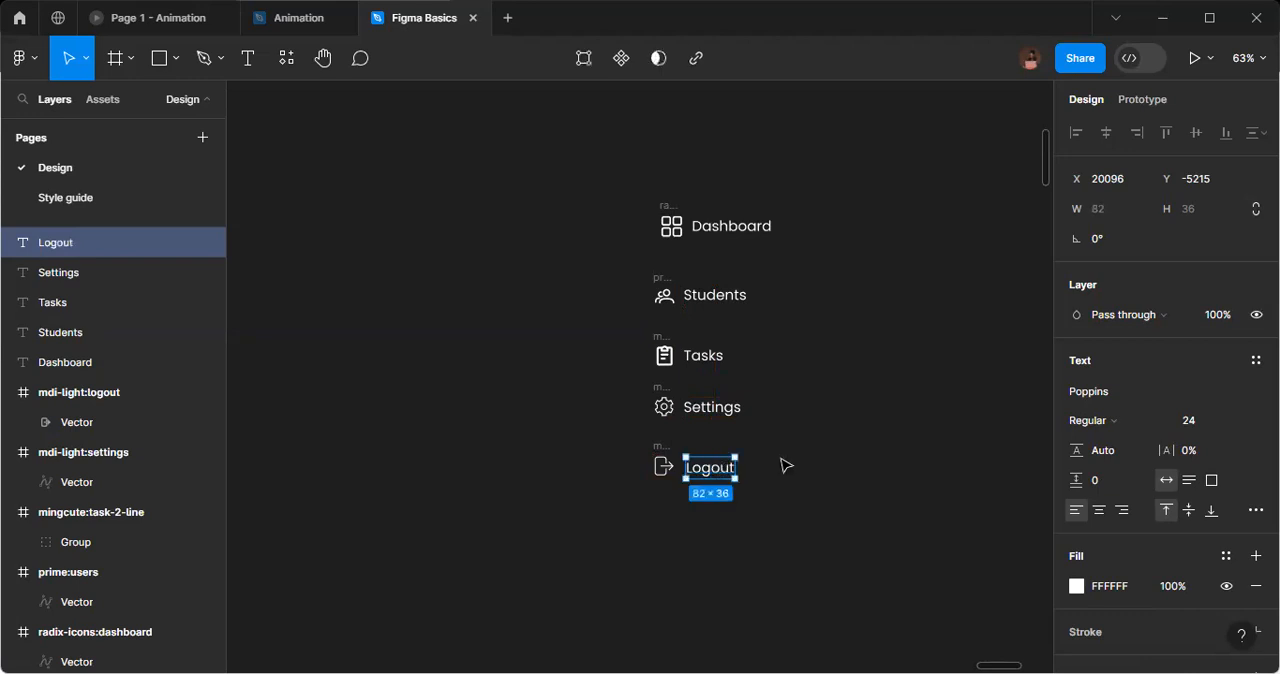
{"action": "left_click", "coordinate": [786, 465]}
Set the horizontal spacing between the dashboard icon and the Dashboard text to 16.
{"action": "scroll", "coordinate": [787, 465], "scroll_direction": "down", "scroll_amount": 2}
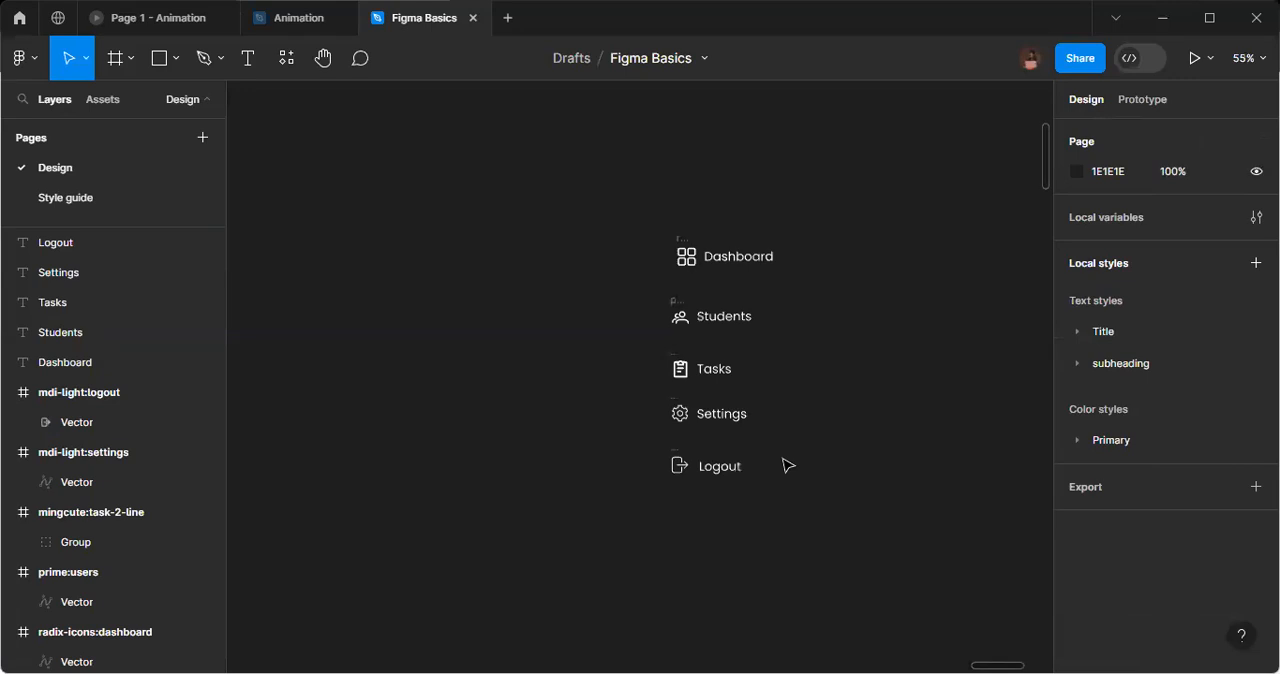
{"action": "left_click_drag", "start_coordinate": [666, 218], "coordinate": [823, 292]}
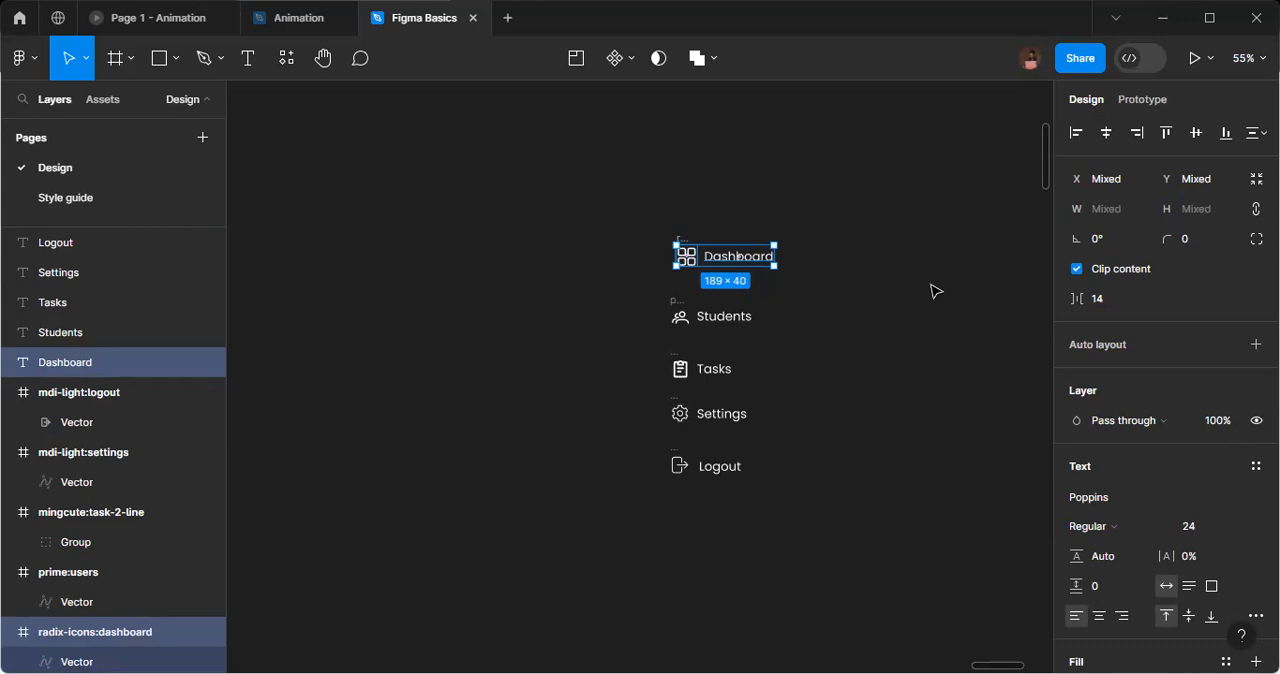
{"action": "left_click", "coordinate": [1113, 311]}
{"action": "type", "text": "16"}
{"action": "key", "text": "Return"}
{"action": "left_click", "coordinate": [829, 338]}
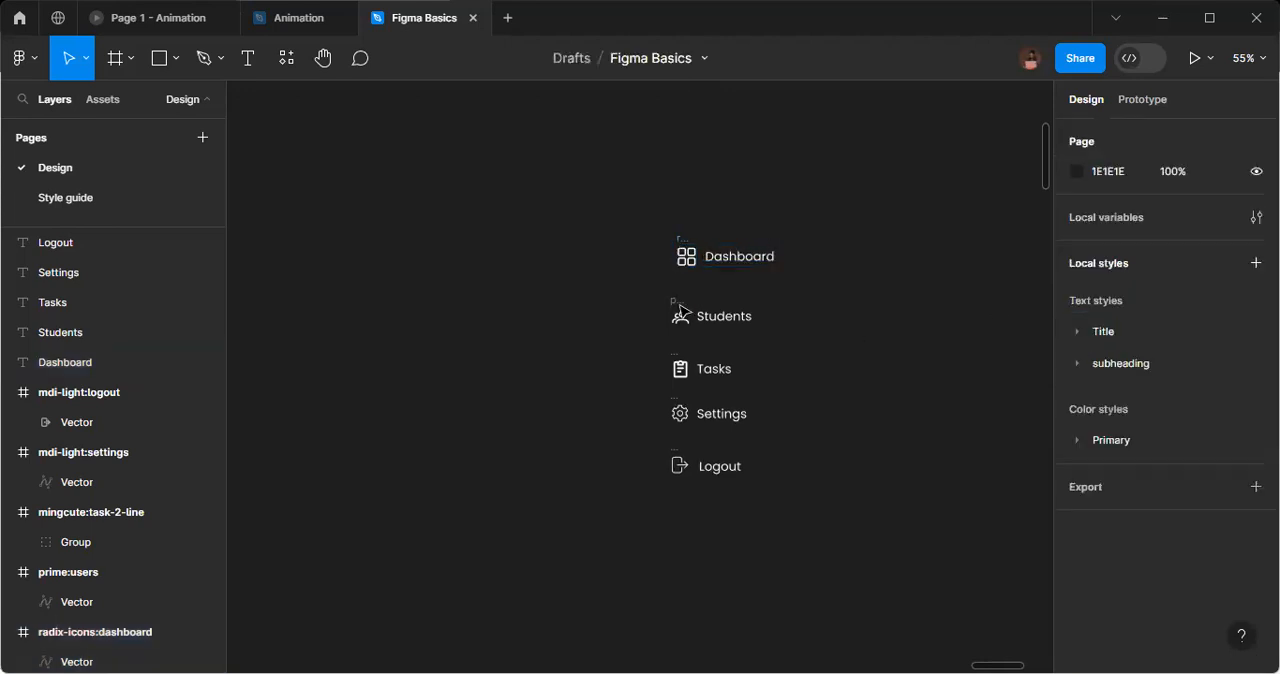
Set the horizontal spacing between the users icon and the Students text to 16.
{"action": "left_click_drag", "start_coordinate": [651, 287], "coordinate": [788, 342]}
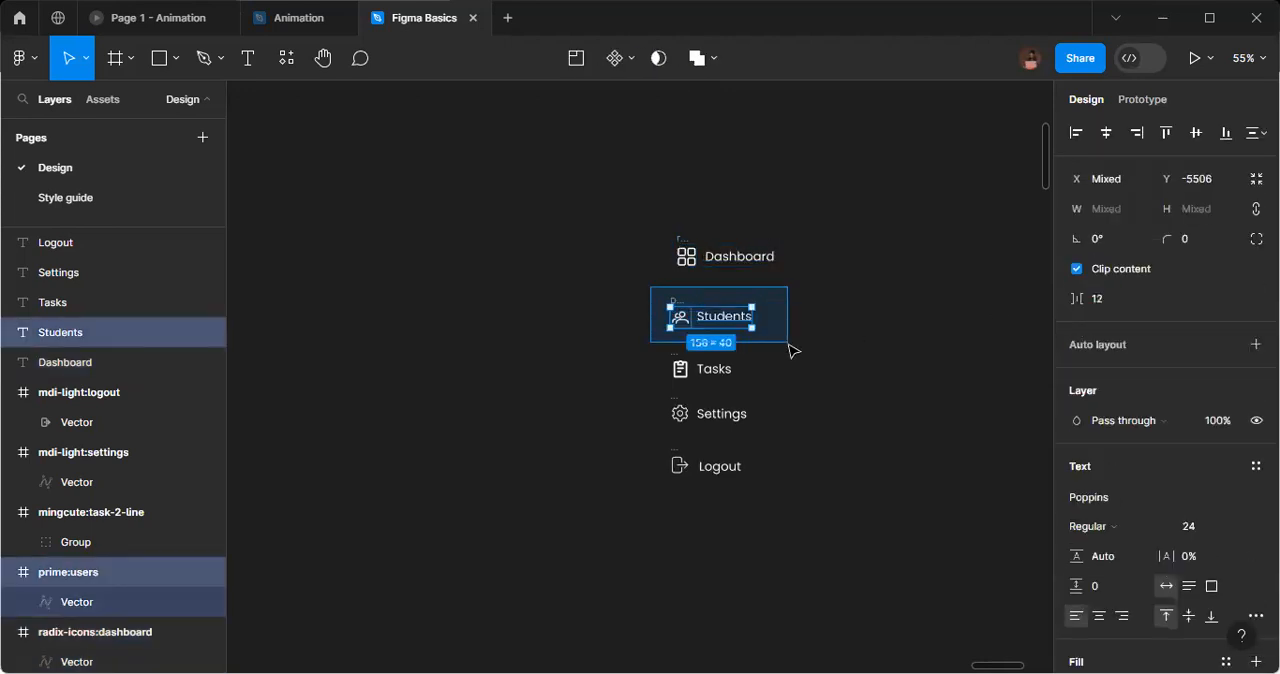
{"action": "left_click", "coordinate": [1123, 298]}
{"action": "type", "text": "16"}
{"action": "key", "text": "Return"}
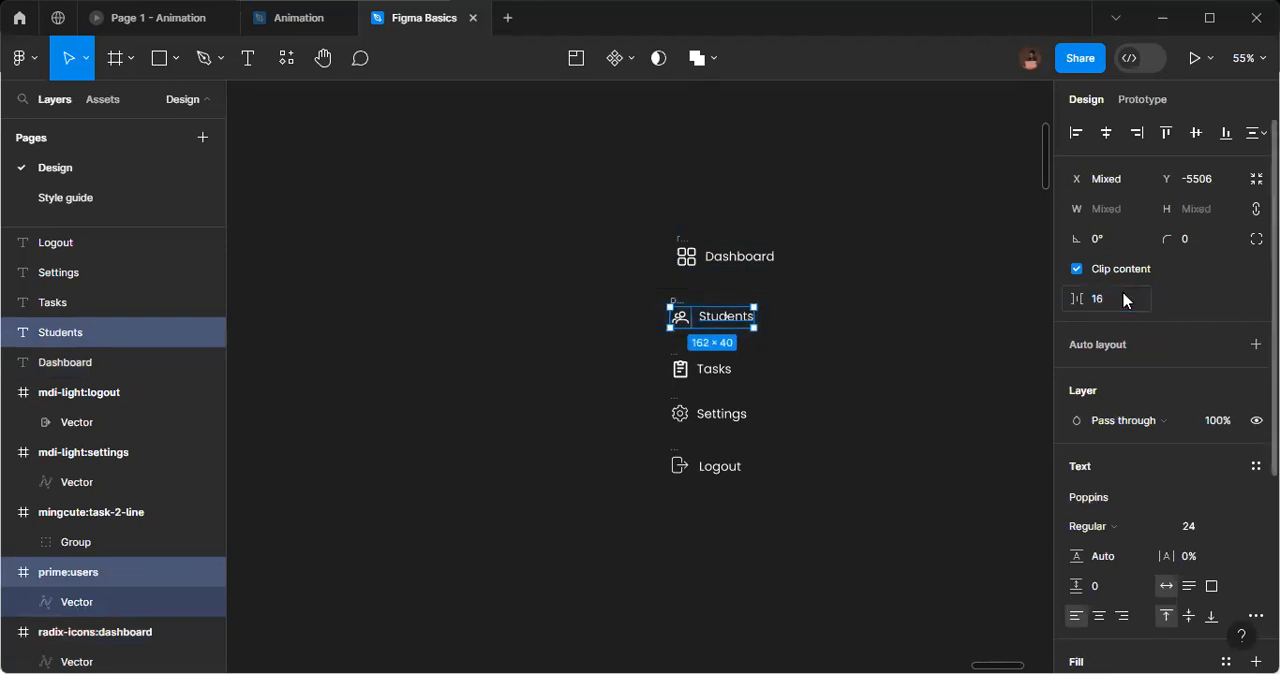
{"action": "left_click", "coordinate": [678, 216]}
Group the dashboard icon with the Dashboard text.
{"action": "left_click_drag", "start_coordinate": [648, 206], "coordinate": [820, 298]}
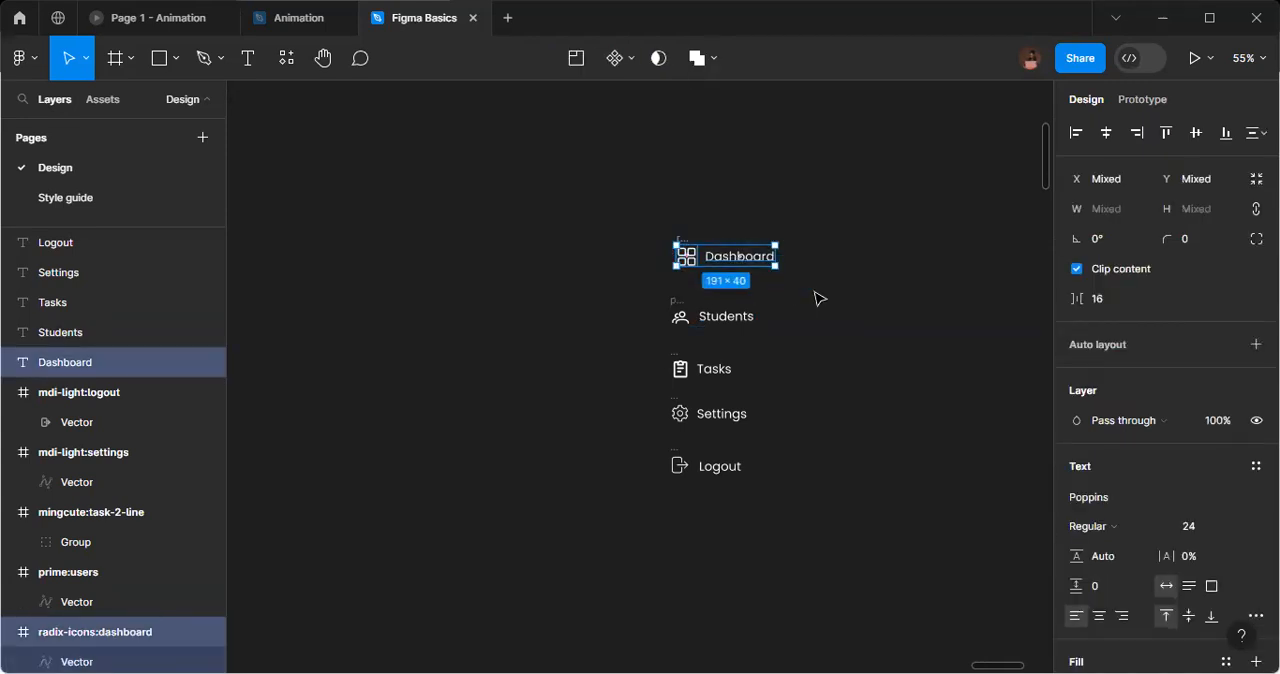
{"action": "key", "text": "ctrl+g"}
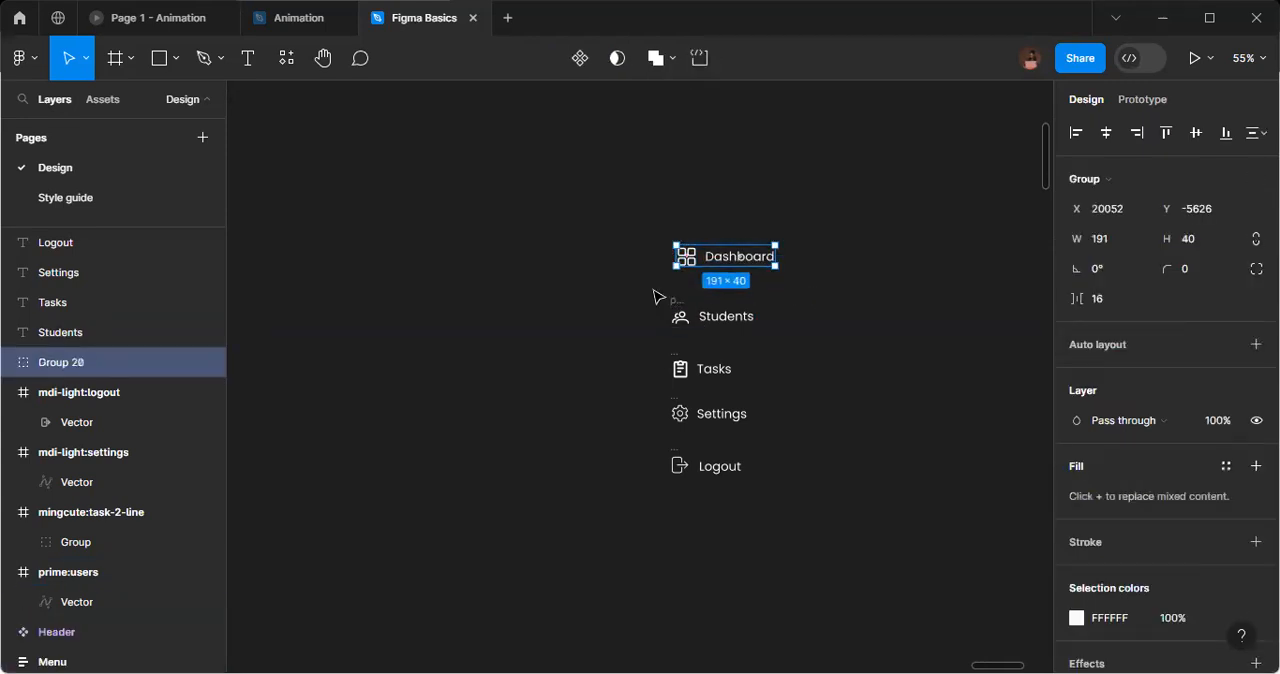
{"action": "left_click", "coordinate": [779, 343]}
Align the vertical centers of the users icon and the Students text, and group them.
{"action": "left_click_drag", "start_coordinate": [648, 284], "coordinate": [803, 351]}
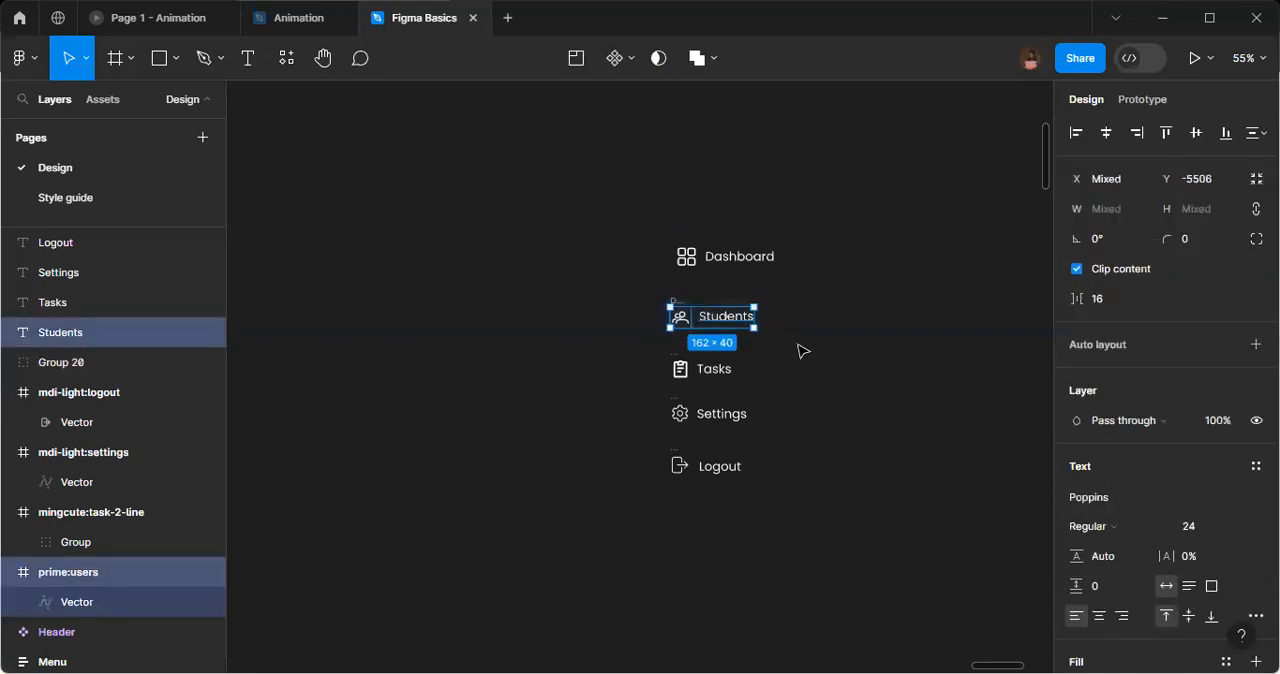
{"action": "left_click", "coordinate": [1196, 136]}
{"action": "key", "text": "ctrl+g"}
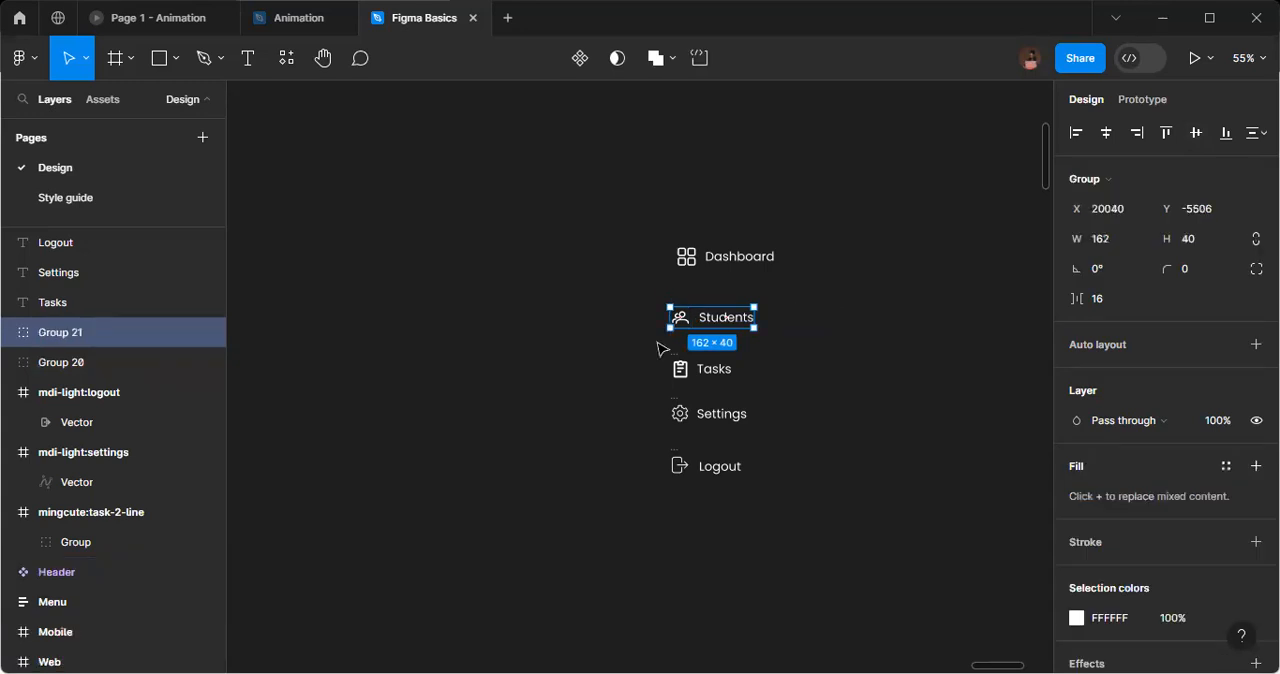
Set the horizontal spacing between the task icon and the Tasks text to 16 and group the pair.
{"action": "left_click_drag", "start_coordinate": [757, 393], "coordinate": [654, 344]}
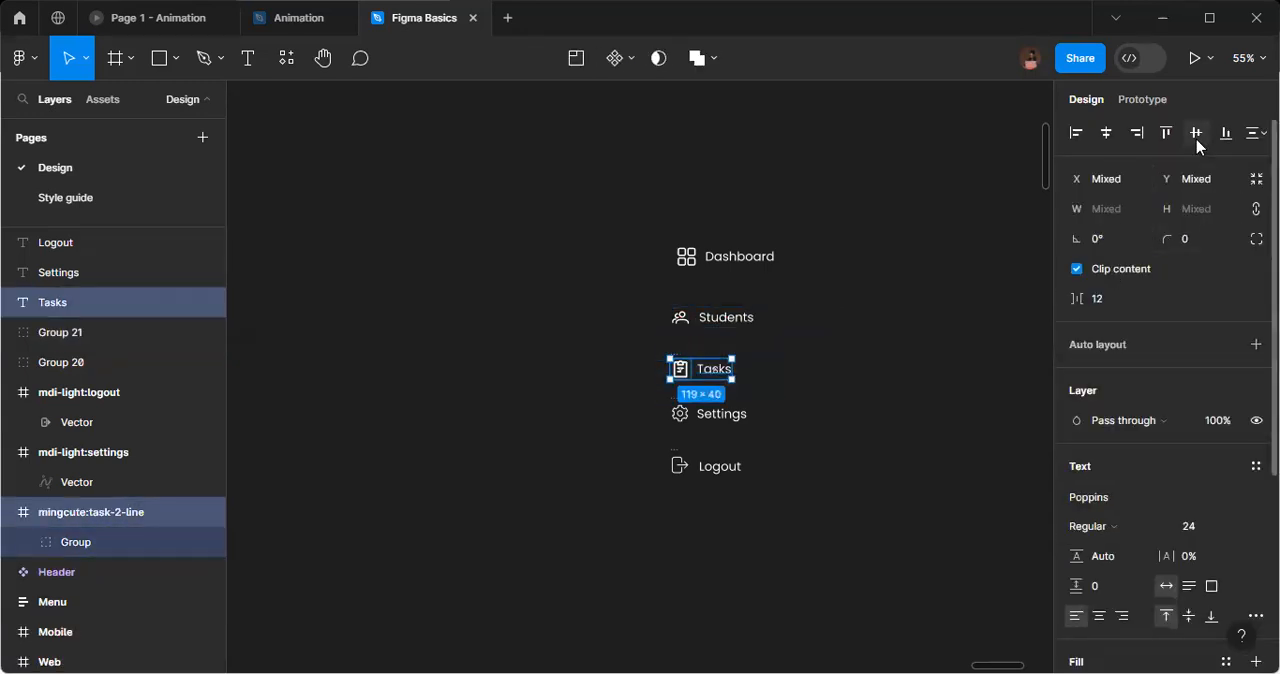
{"action": "left_click", "coordinate": [1108, 304]}
{"action": "type", "text": "16"}
{"action": "key", "text": "Return"}
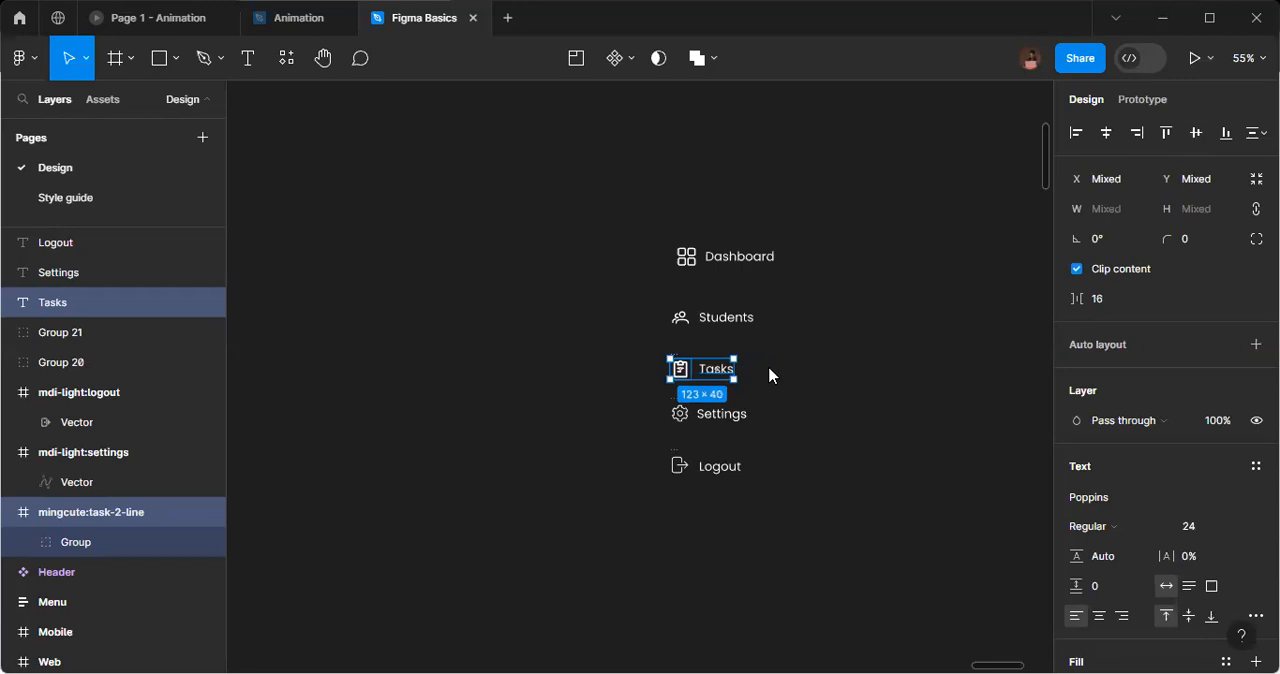
{"action": "key", "text": "ctrl+g"}
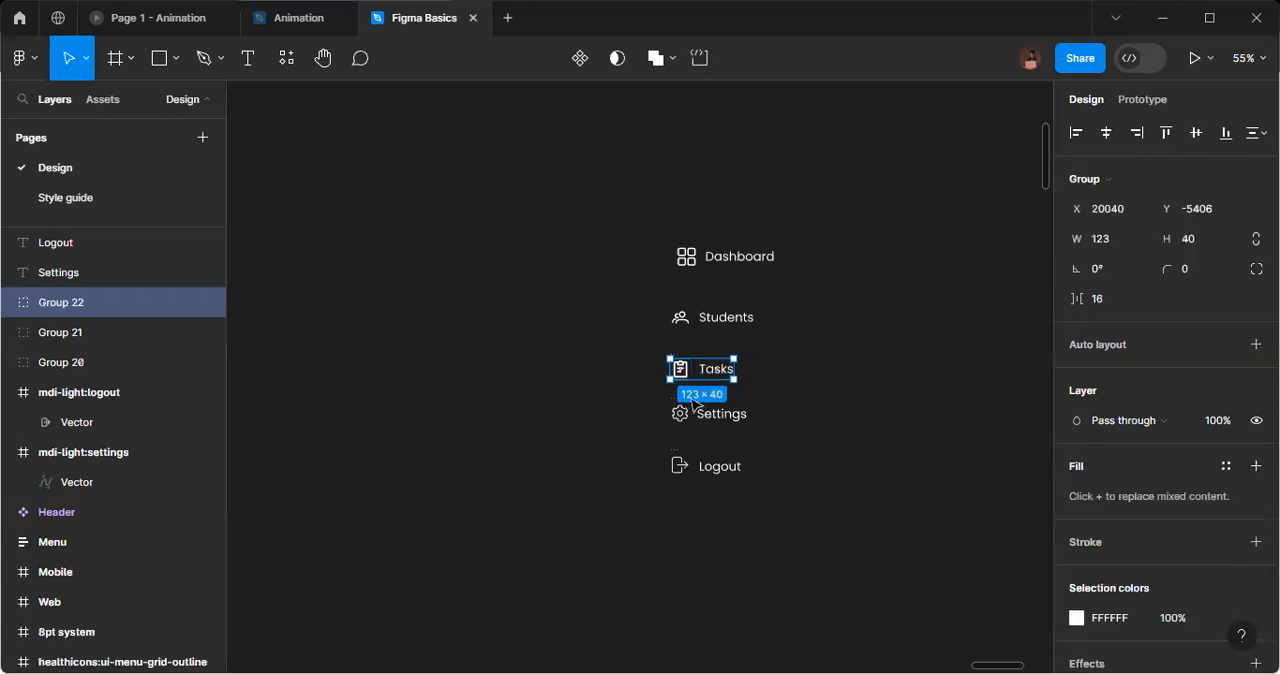
{"action": "left_click", "coordinate": [649, 395]}
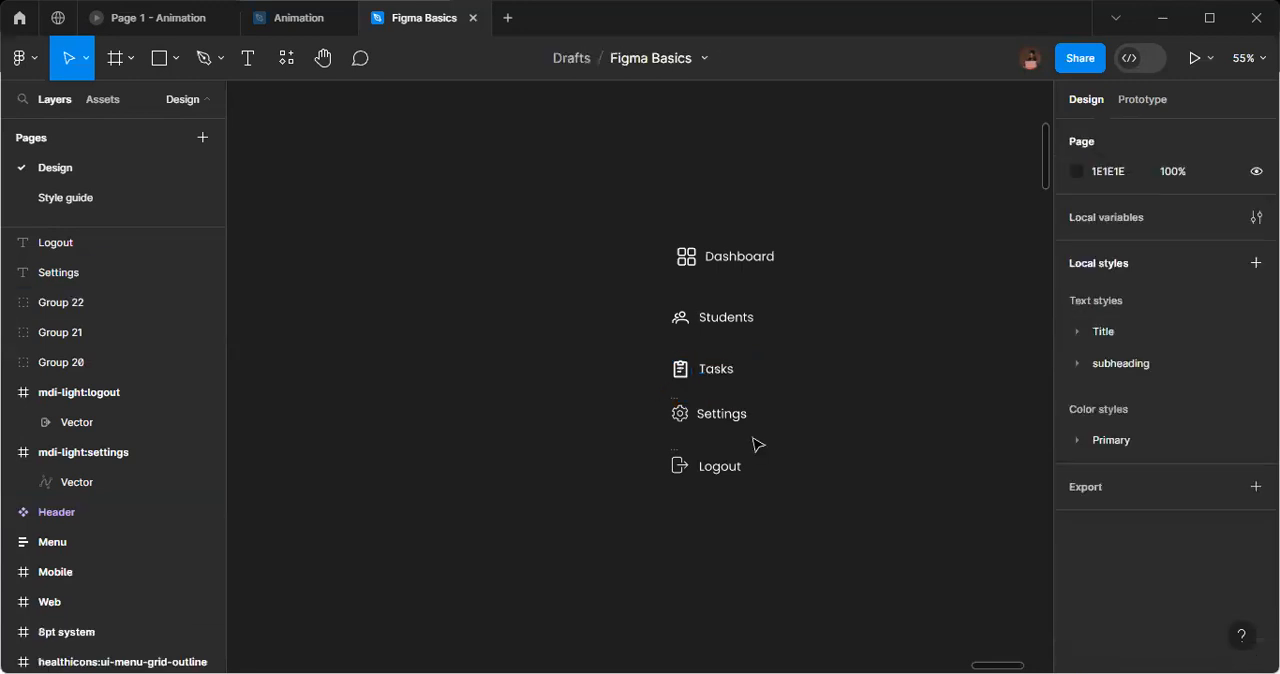
Set the horizontal spacing between the settings icon and the Settings text to 16 and group the pair.
{"action": "left_click_drag", "start_coordinate": [648, 391], "coordinate": [753, 438]}
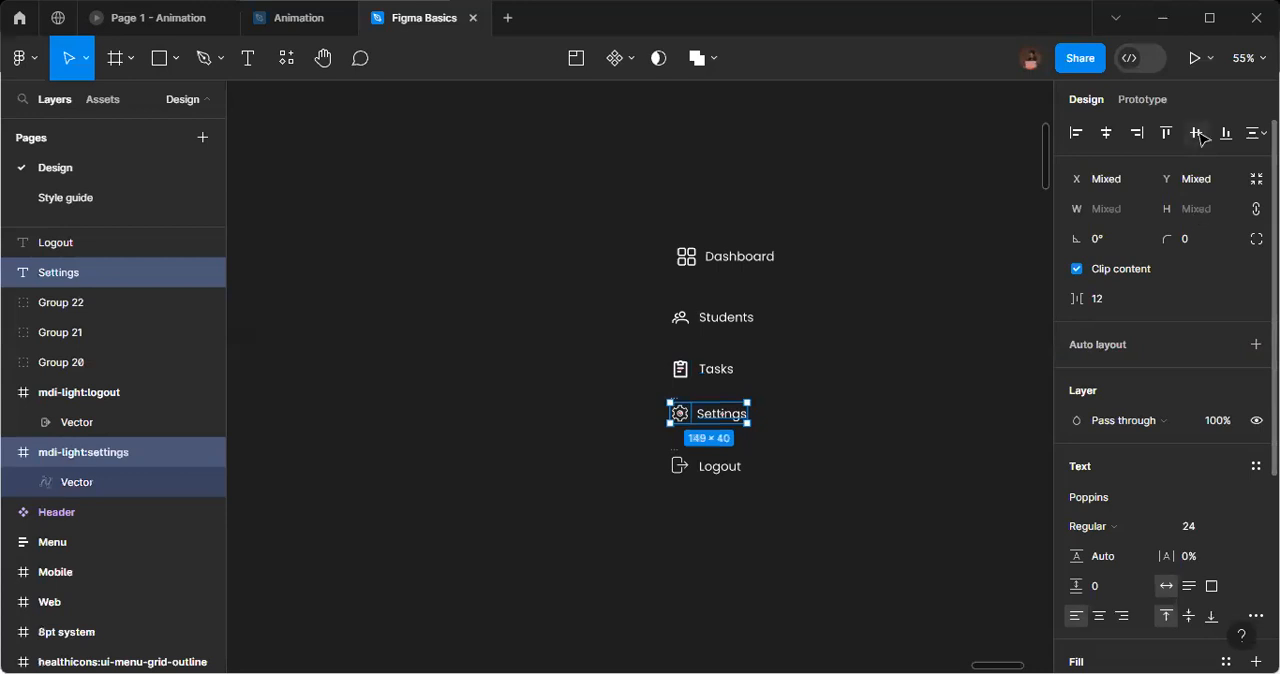
{"action": "left_click", "coordinate": [1108, 298]}
{"action": "type", "text": "1"}
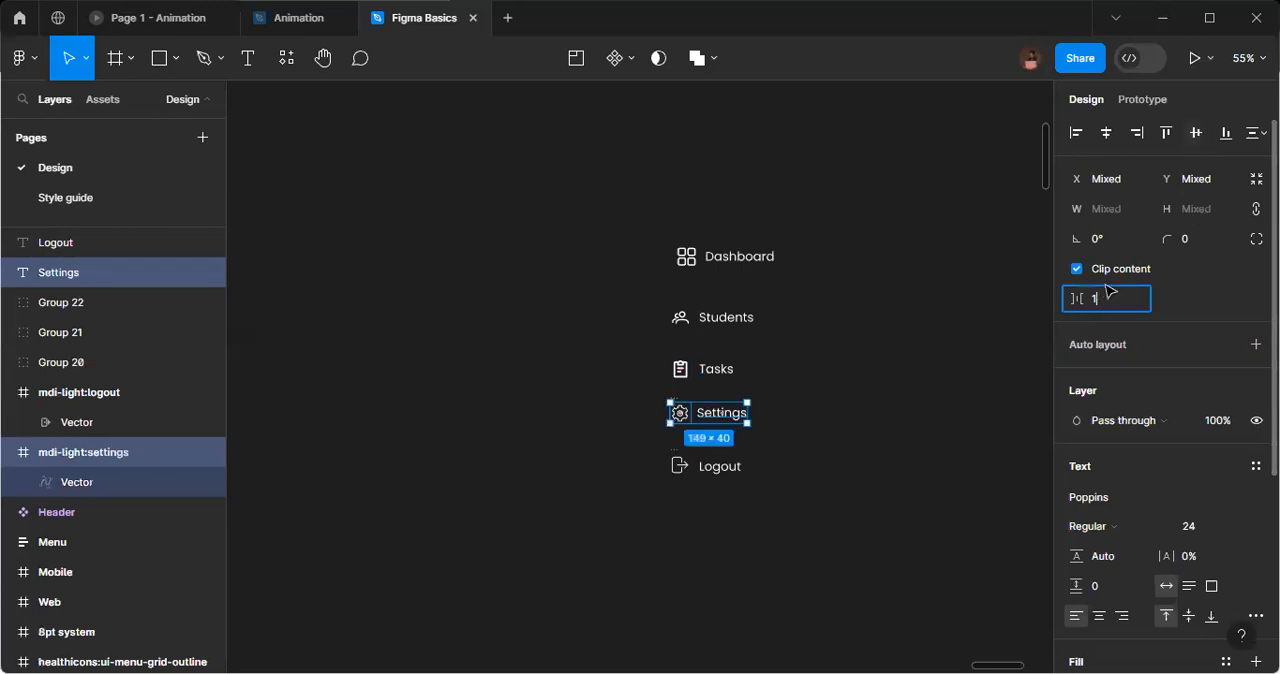
{"action": "type", "text": "6"}
{"action": "key", "text": "Return"}
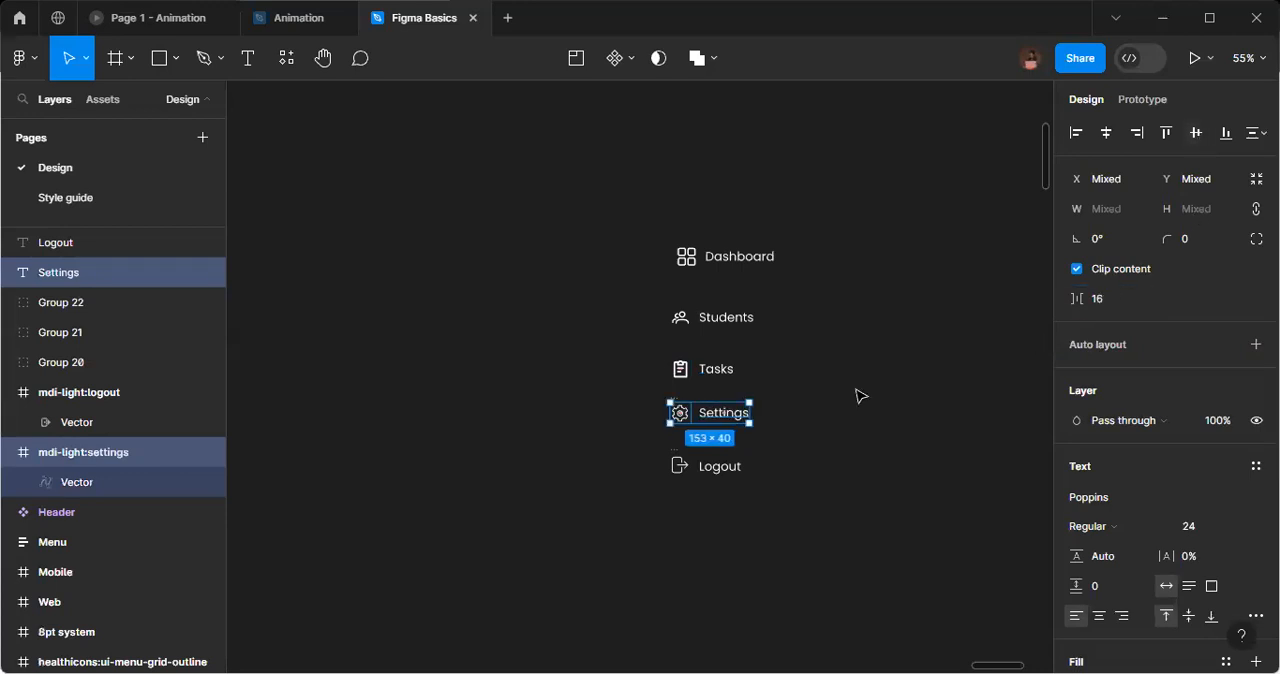
{"action": "key", "text": "ctrl+g"}
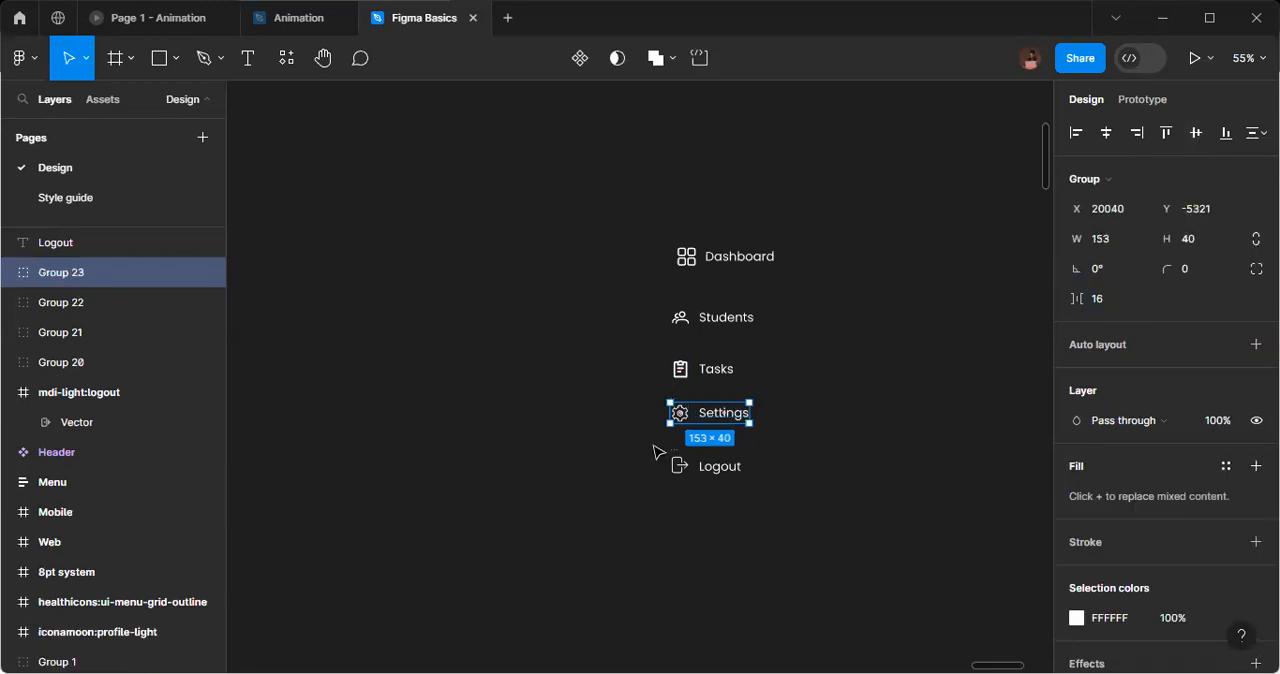
Align the vertical centers of the logout icon and the Logout text, and group them.
{"action": "left_click_drag", "start_coordinate": [655, 452], "coordinate": [773, 497]}
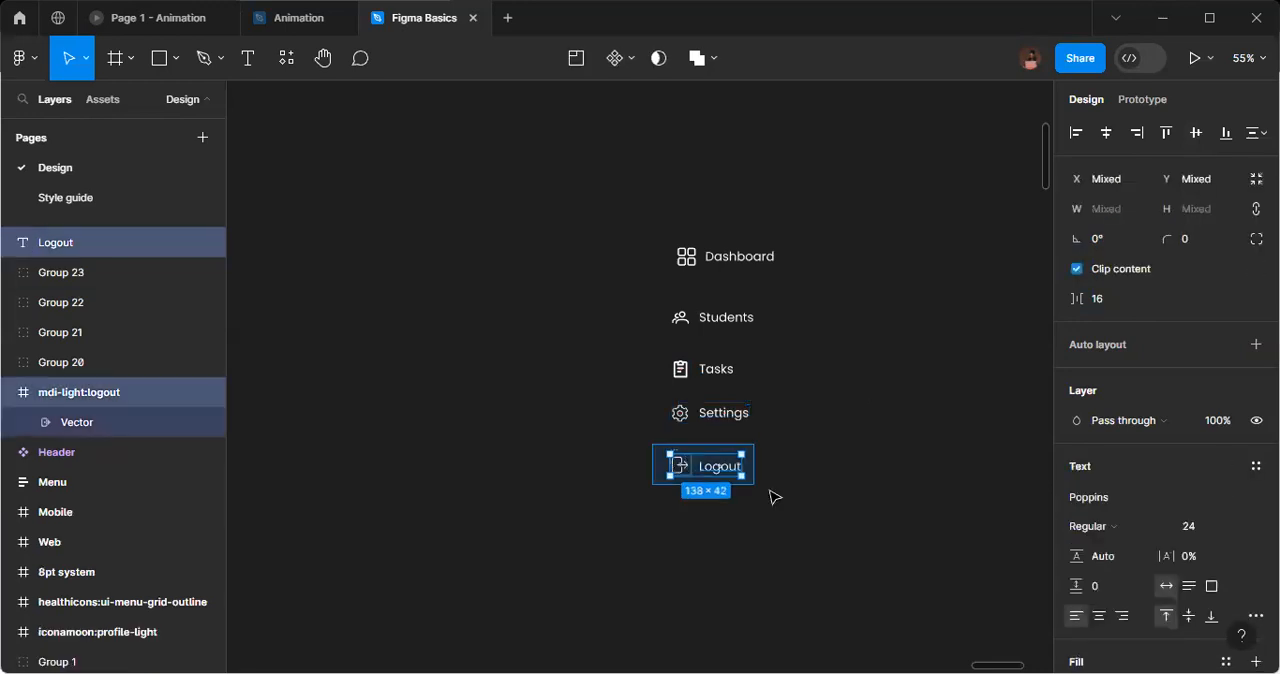
{"action": "left_click", "coordinate": [1195, 136]}
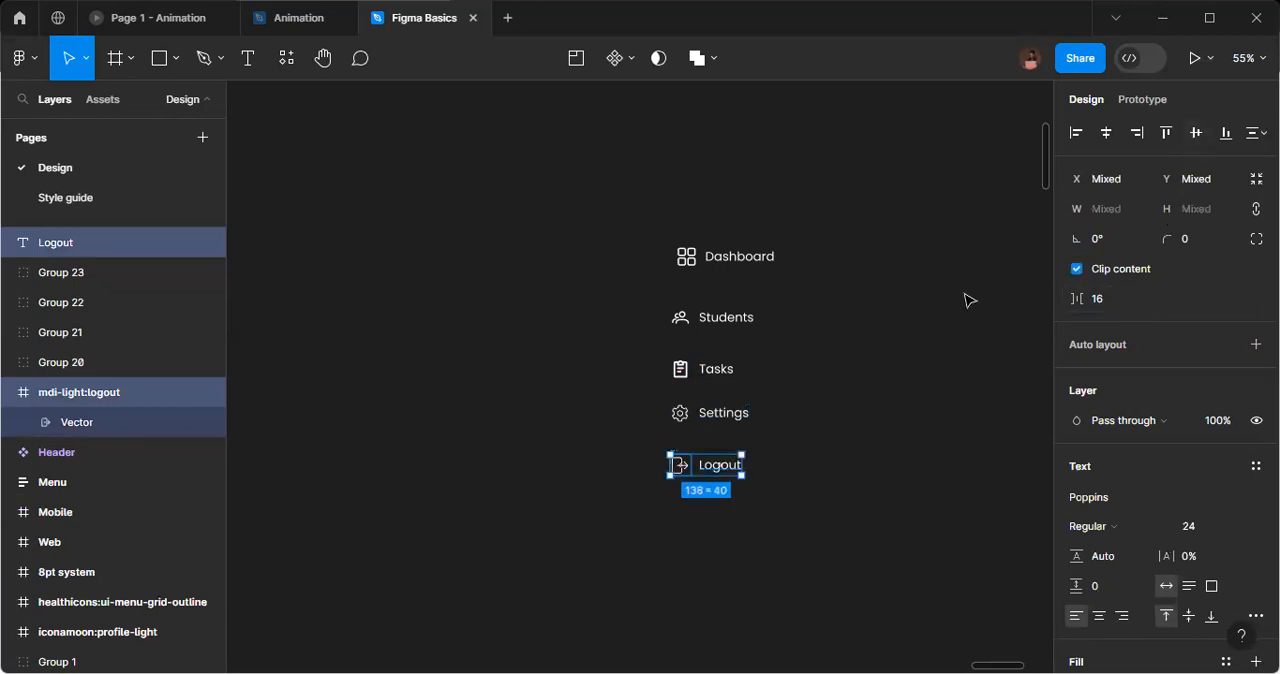
{"action": "key", "text": "ctrl+g"}
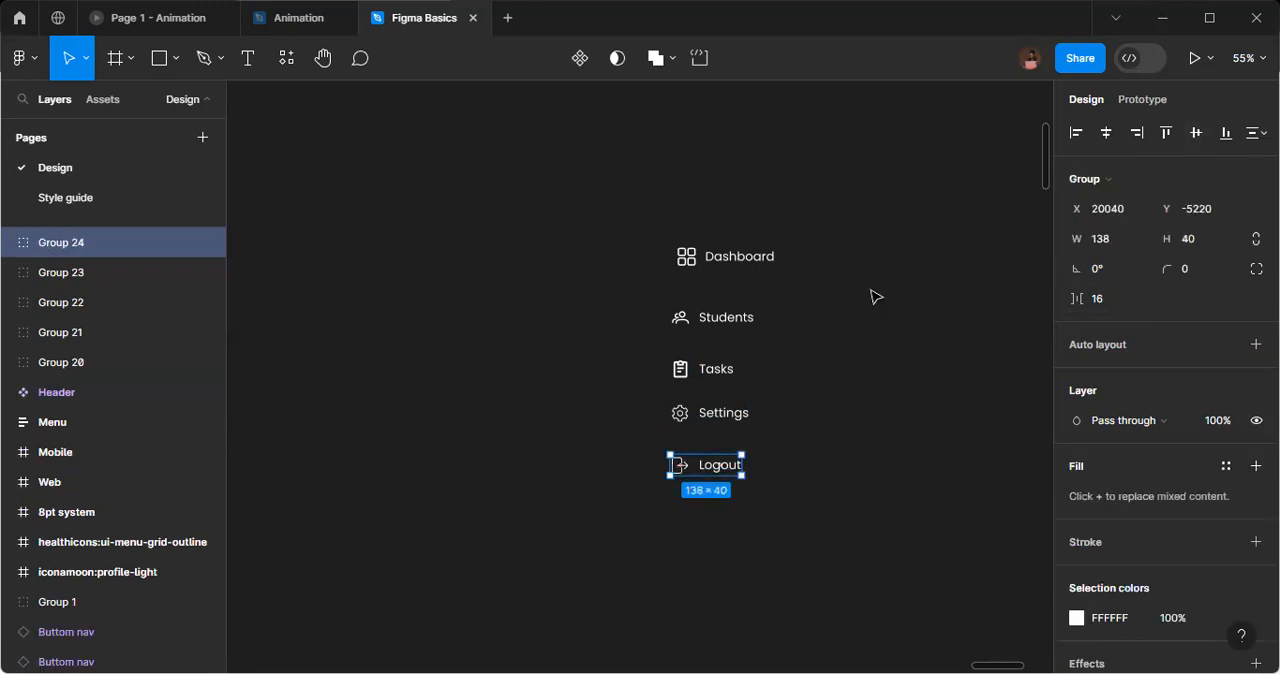
Distribute the vertical spacing of the five menu item groups and set it to 40.
{"action": "left_click_drag", "start_coordinate": [634, 183], "coordinate": [843, 525]}
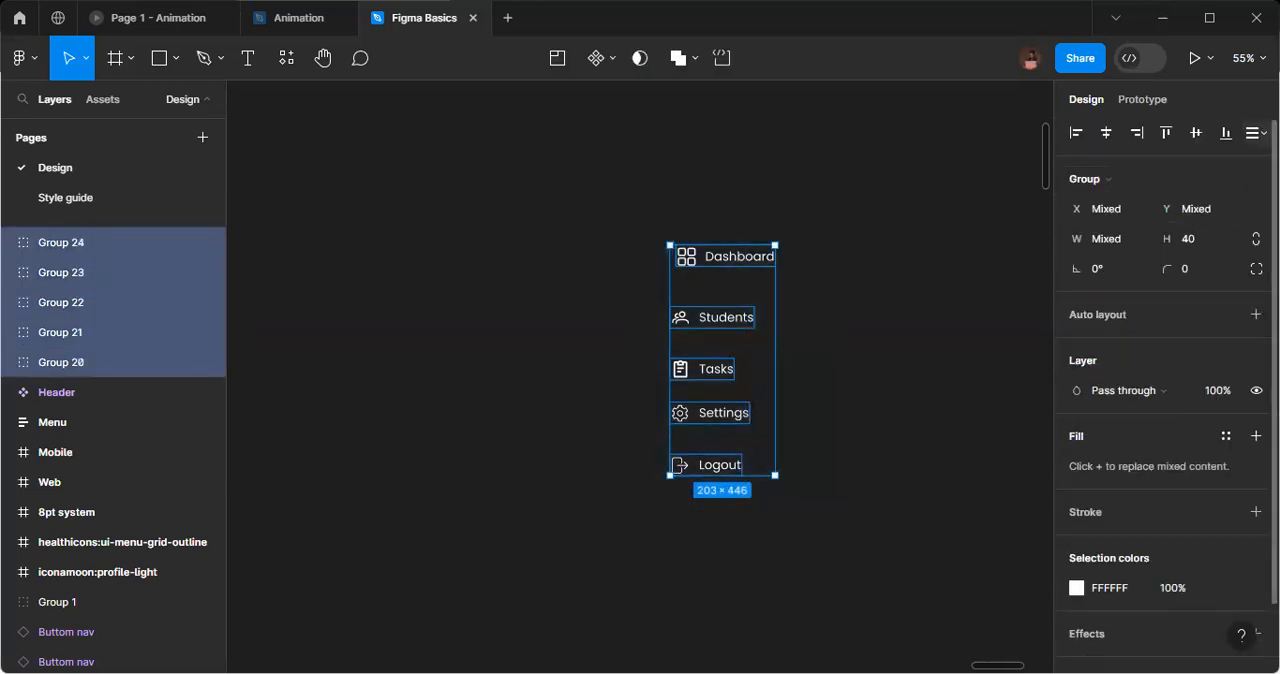
{"action": "left_click", "coordinate": [1255, 133]}
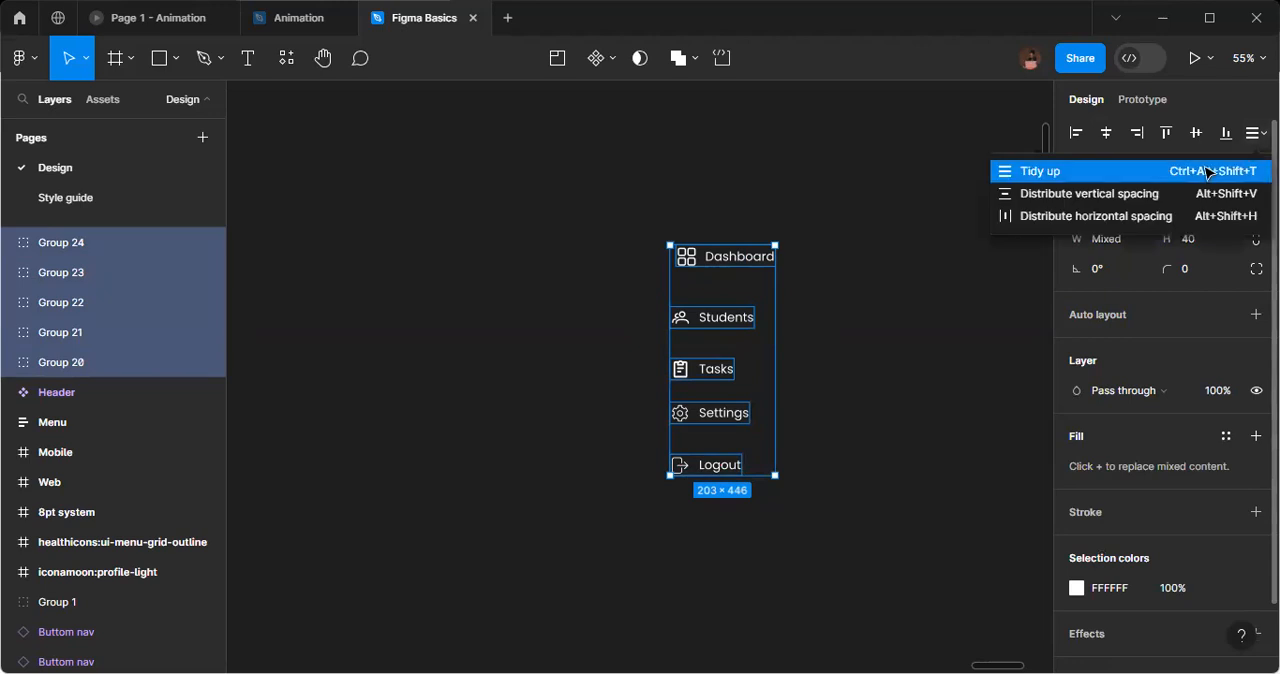
{"action": "left_click", "coordinate": [1131, 194]}
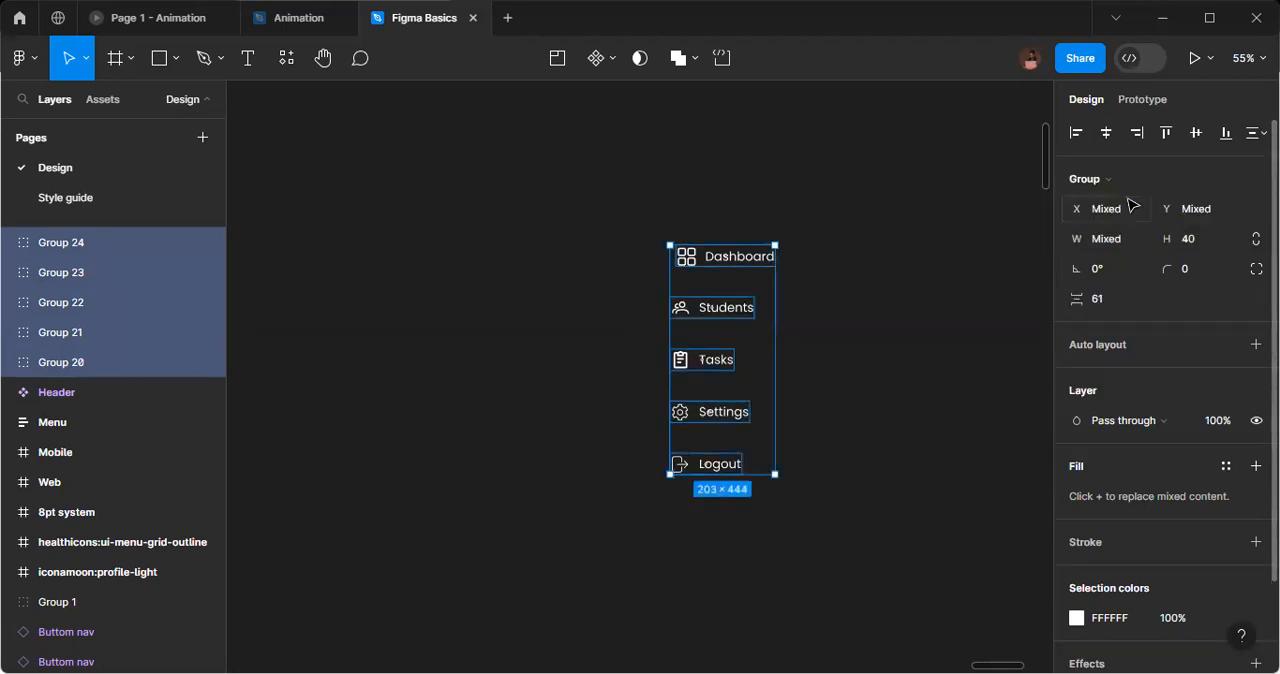
{"action": "left_click", "coordinate": [1105, 299]}
{"action": "type", "text": "40"}
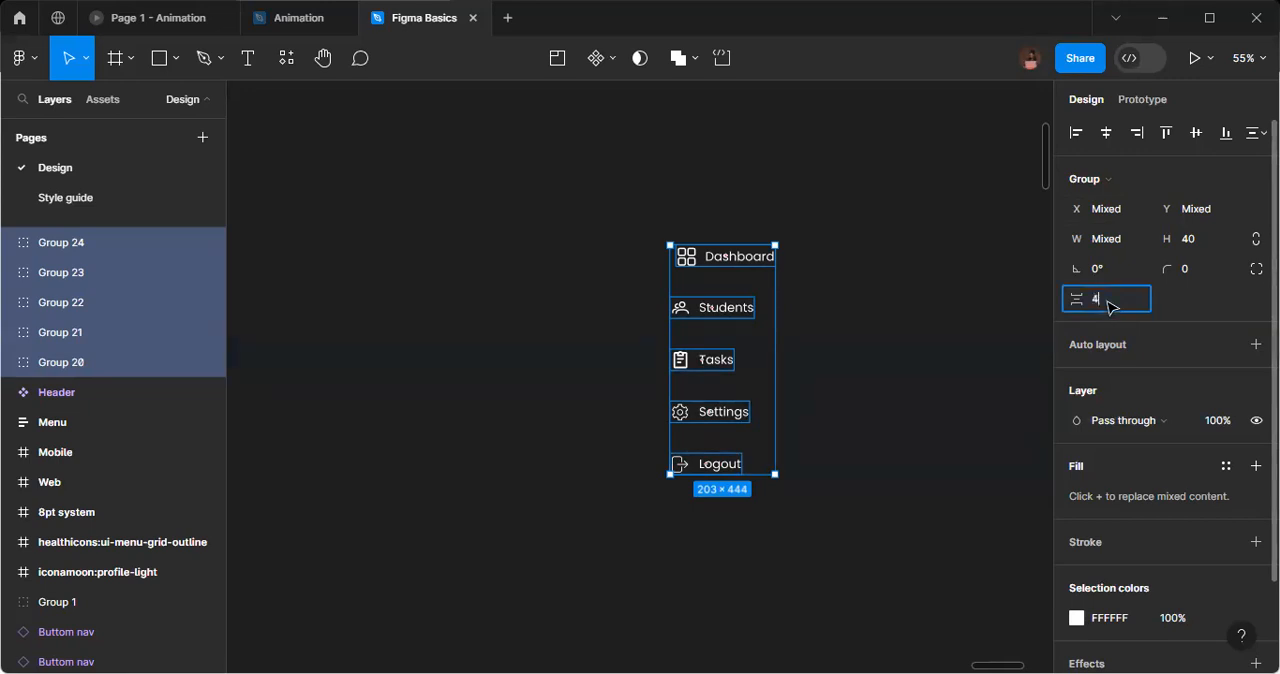
{"action": "key", "text": "Return"}
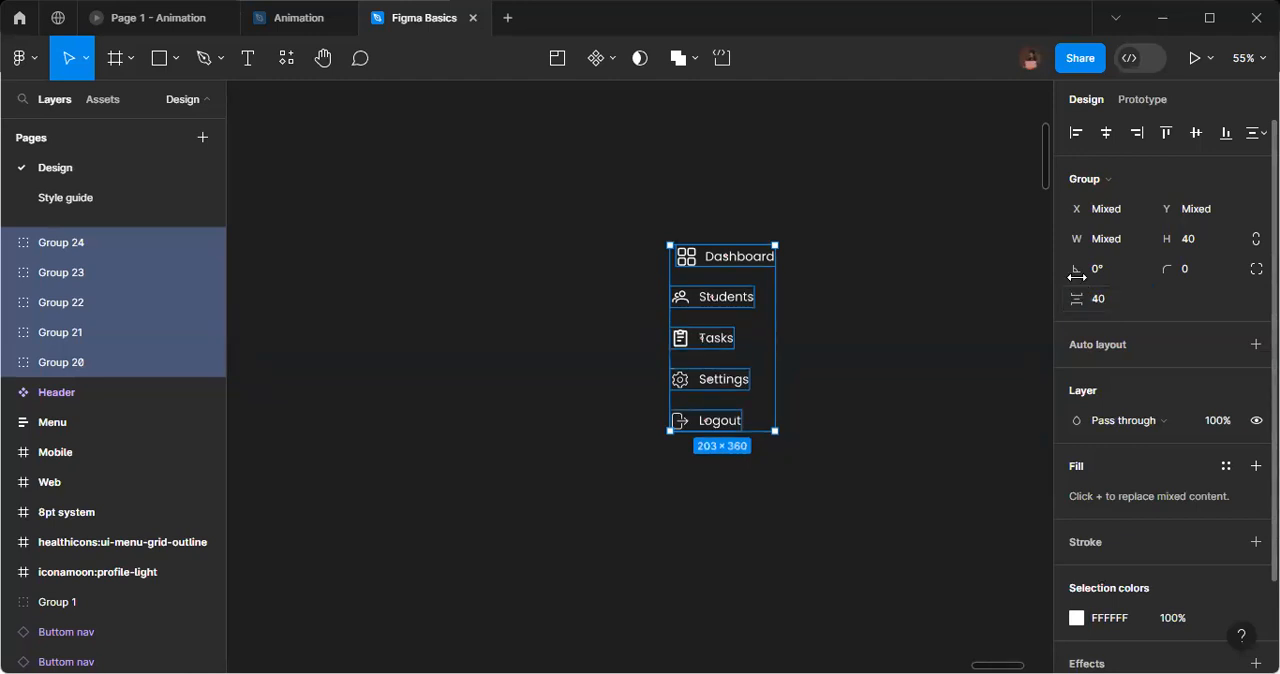
Align the five menu groups to the left and wrap them in an auto layout frame with individual padding.
{"action": "left_click", "coordinate": [1075, 142]}
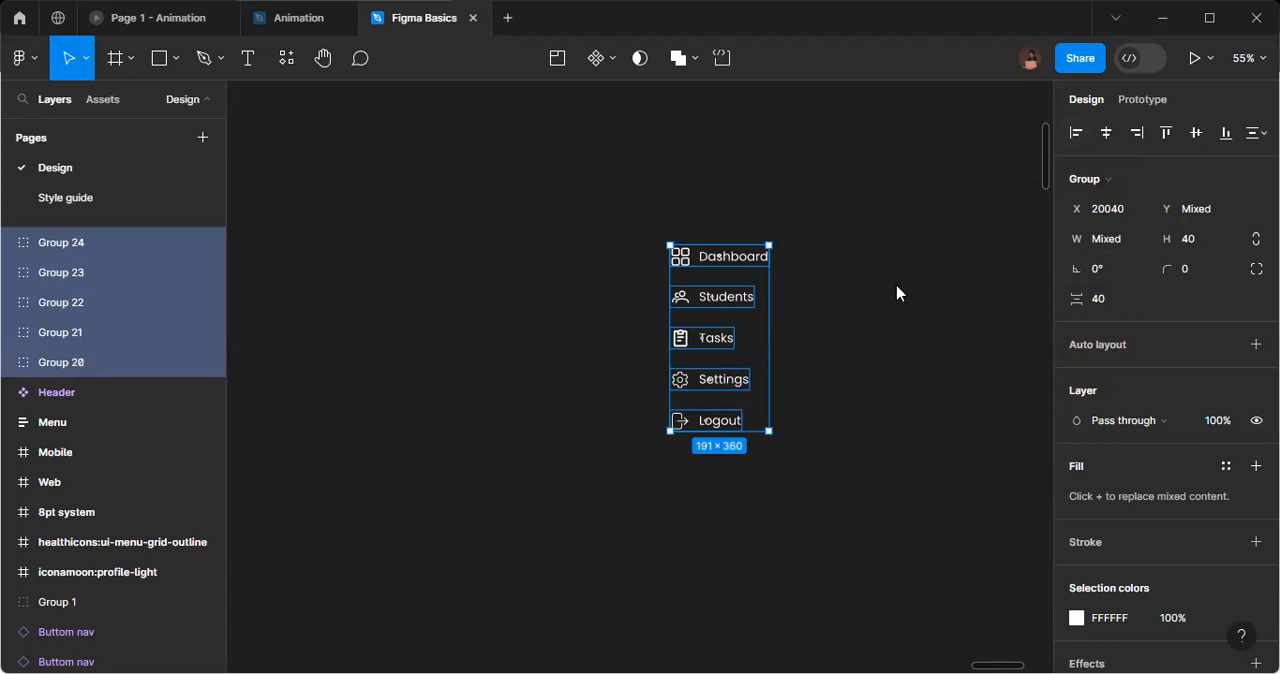
{"action": "key", "text": "shift+a"}
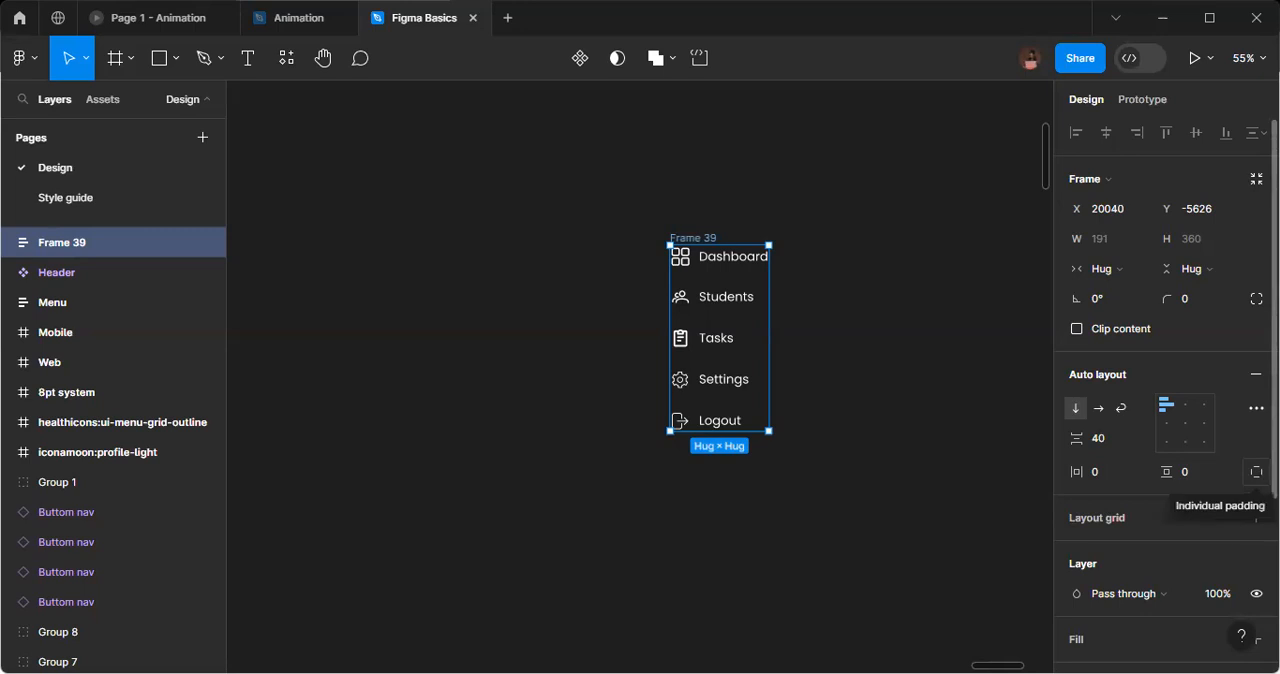
{"action": "left_click", "coordinate": [1256, 471]}
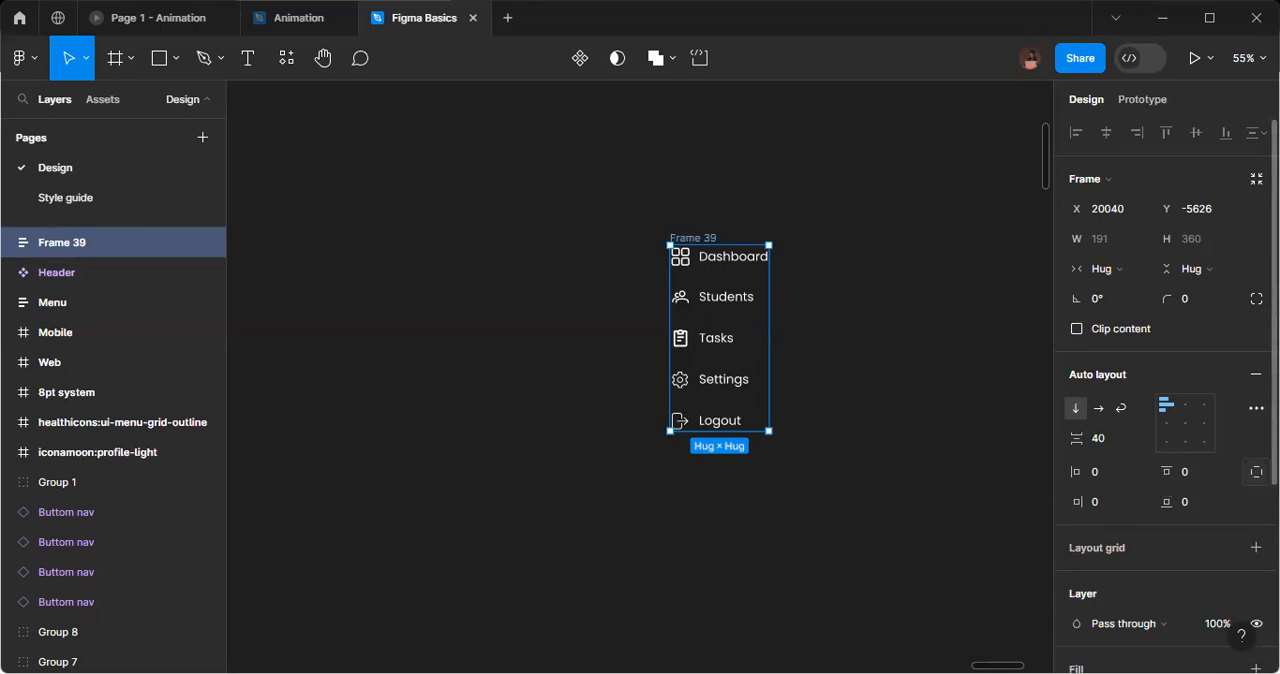
Set the menu frame's left padding to 16 and its right padding to 40.
{"action": "left_click", "coordinate": [1099, 481]}
{"action": "type", "text": "16"}
{"action": "key", "text": "Return"}
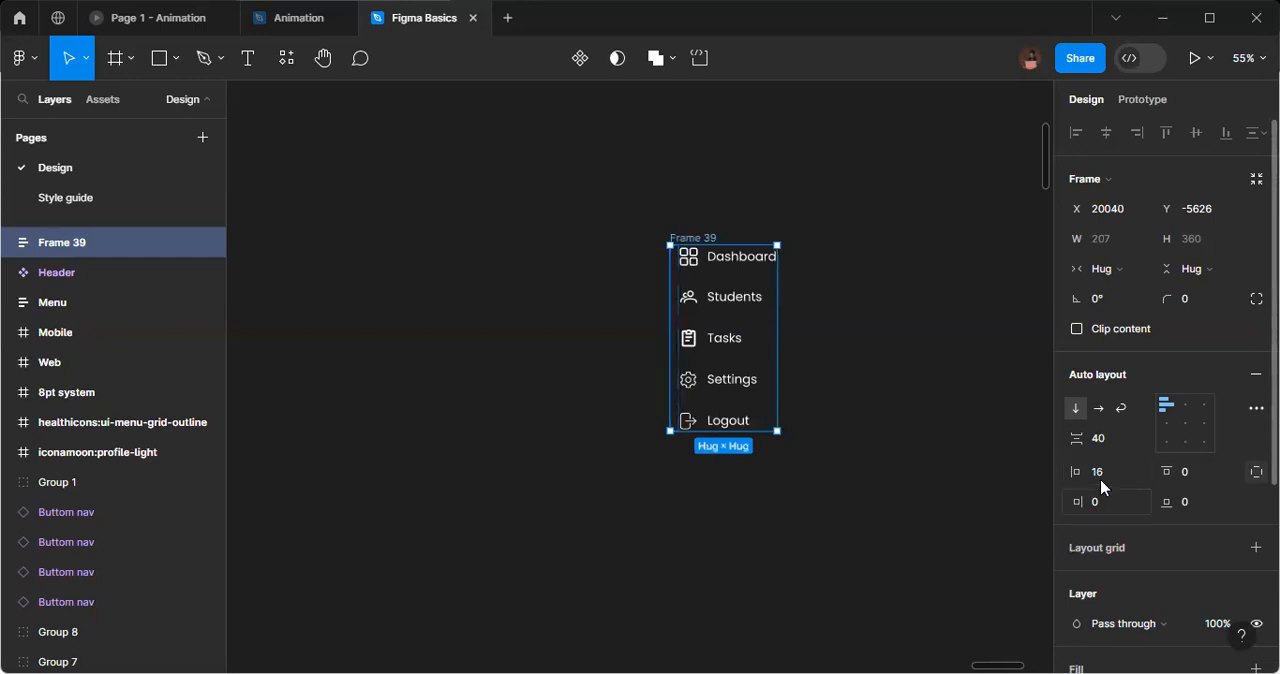
{"action": "left_click", "coordinate": [1118, 505]}
{"action": "type", "text": "40"}
{"action": "key", "text": "Return"}
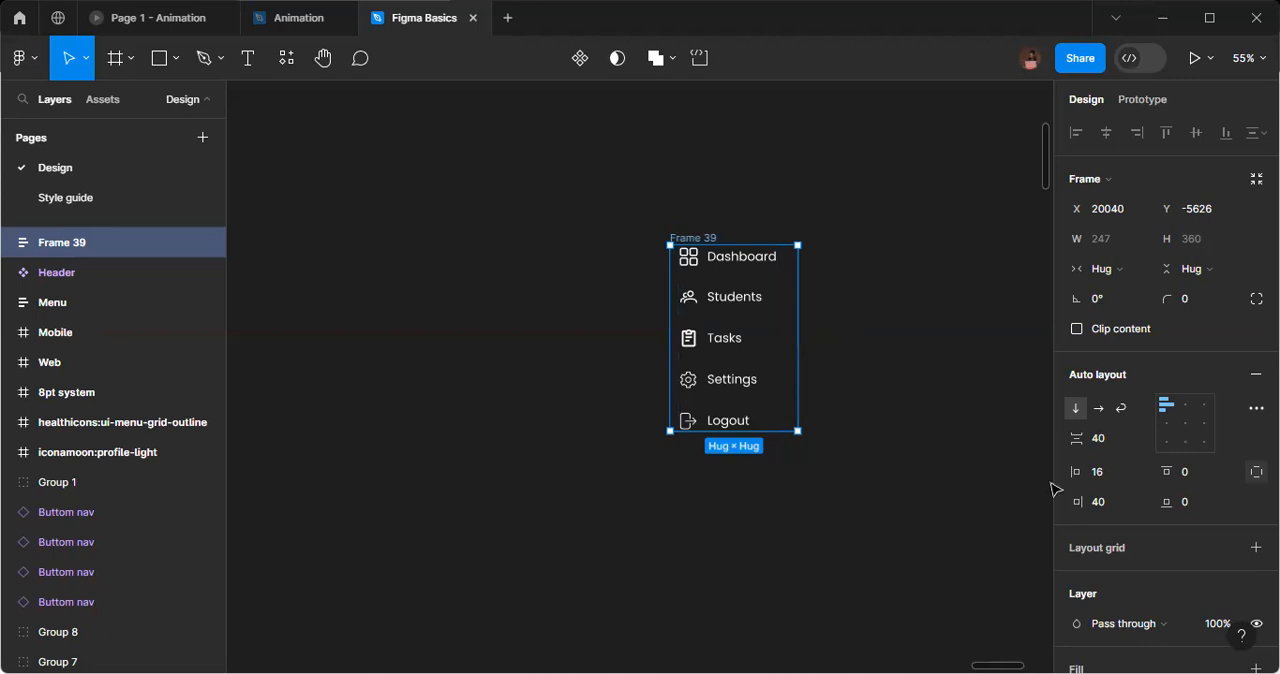
Set the menu frame's right padding to 48 and its left padding to 24.
{"action": "left_click", "coordinate": [1122, 509]}
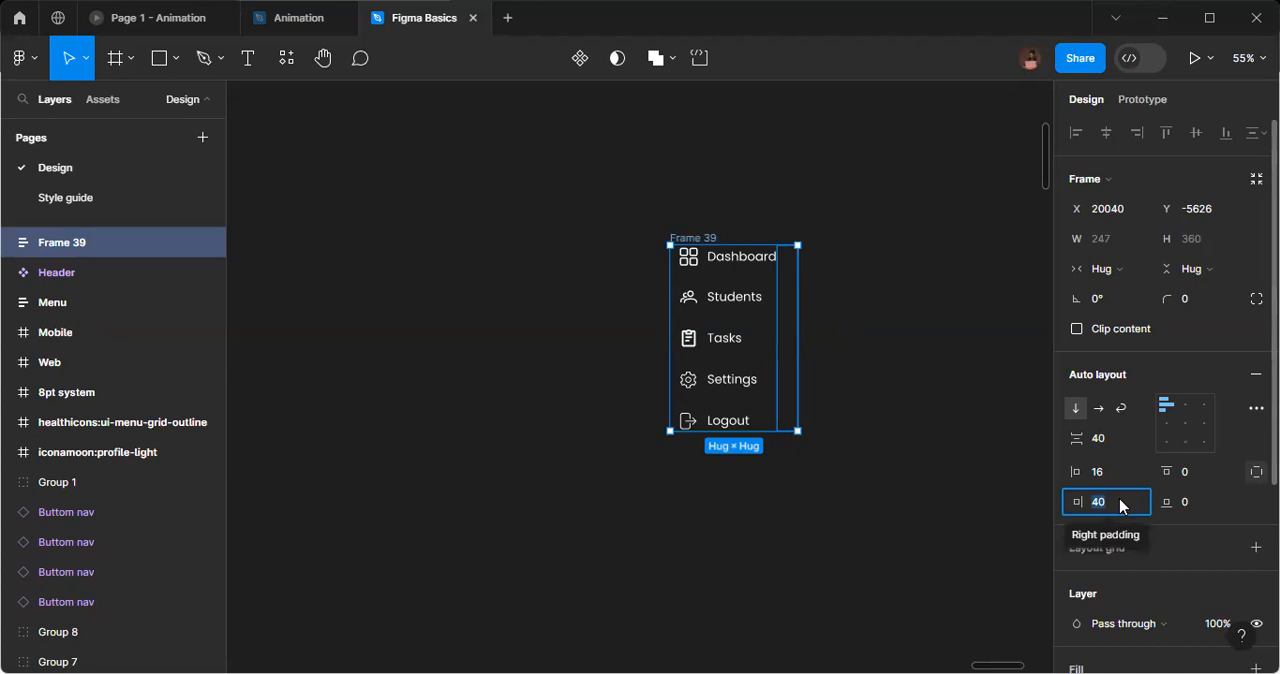
{"action": "type", "text": "48"}
{"action": "key", "text": "Return"}
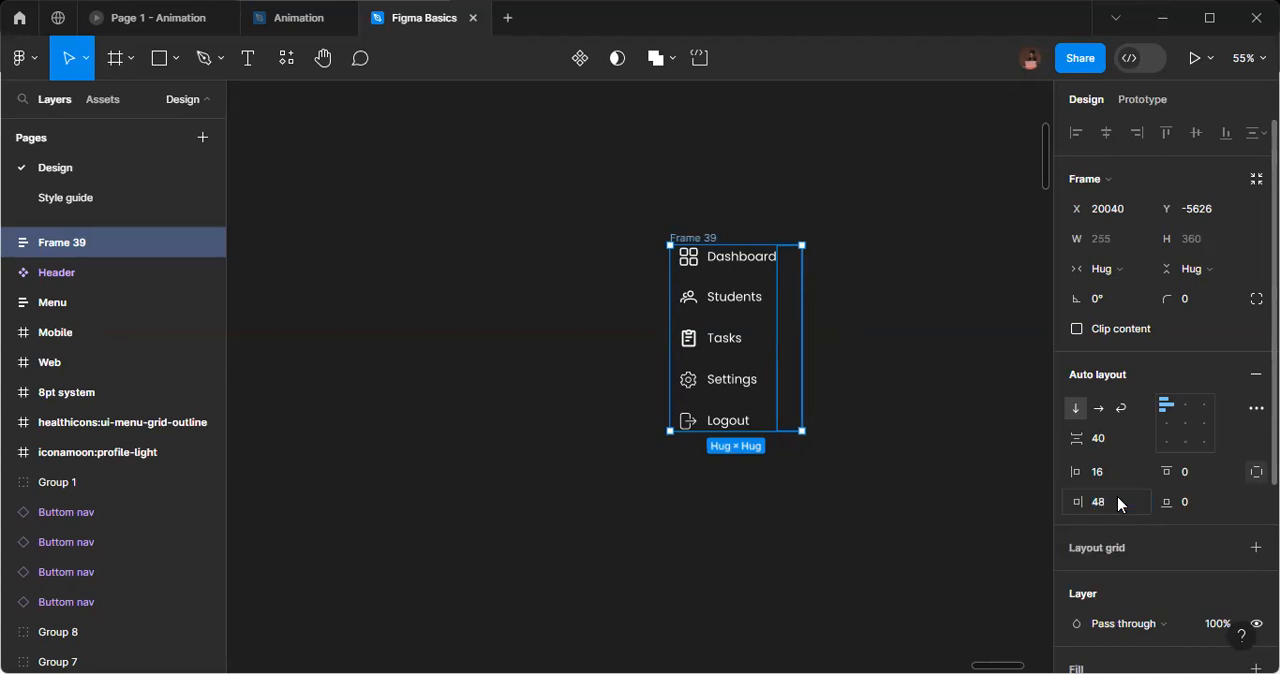
{"action": "left_click", "coordinate": [1110, 478]}
{"action": "type", "text": "24"}
{"action": "key", "text": "Return"}
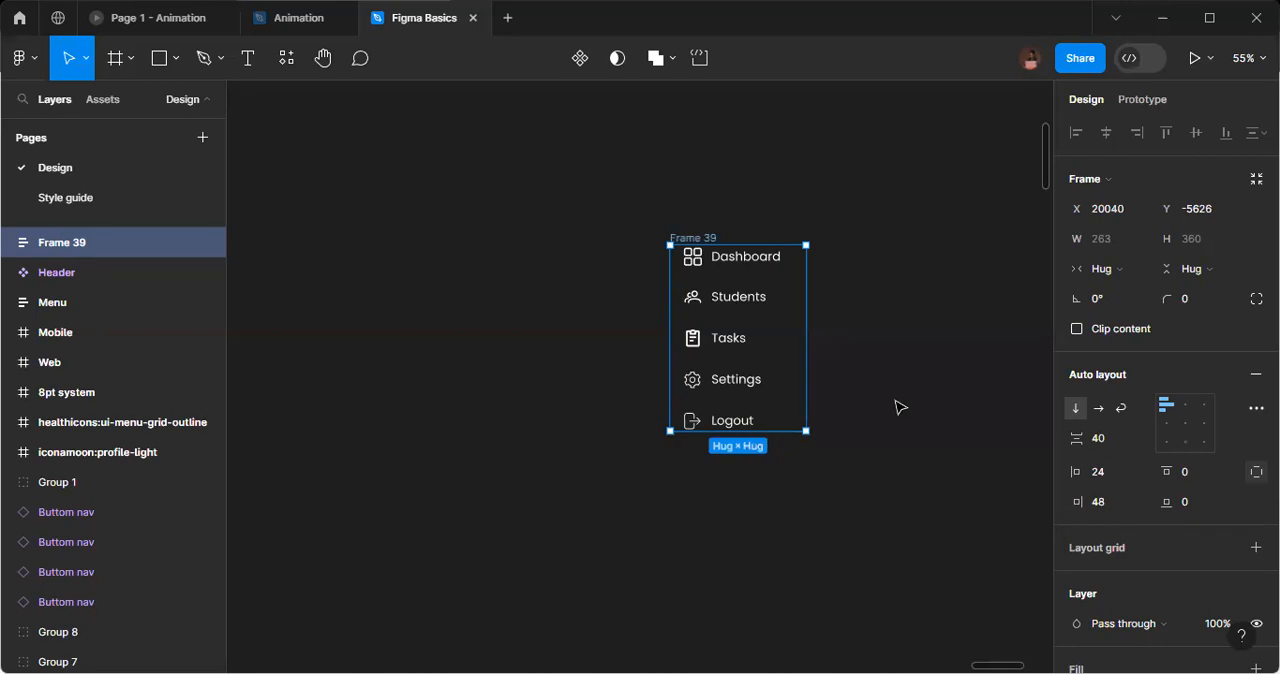
Set the menu frame's top padding to 24 and its bottom padding to 80.
{"action": "scroll", "coordinate": [897, 407], "scroll_direction": "down", "scroll_amount": 1}
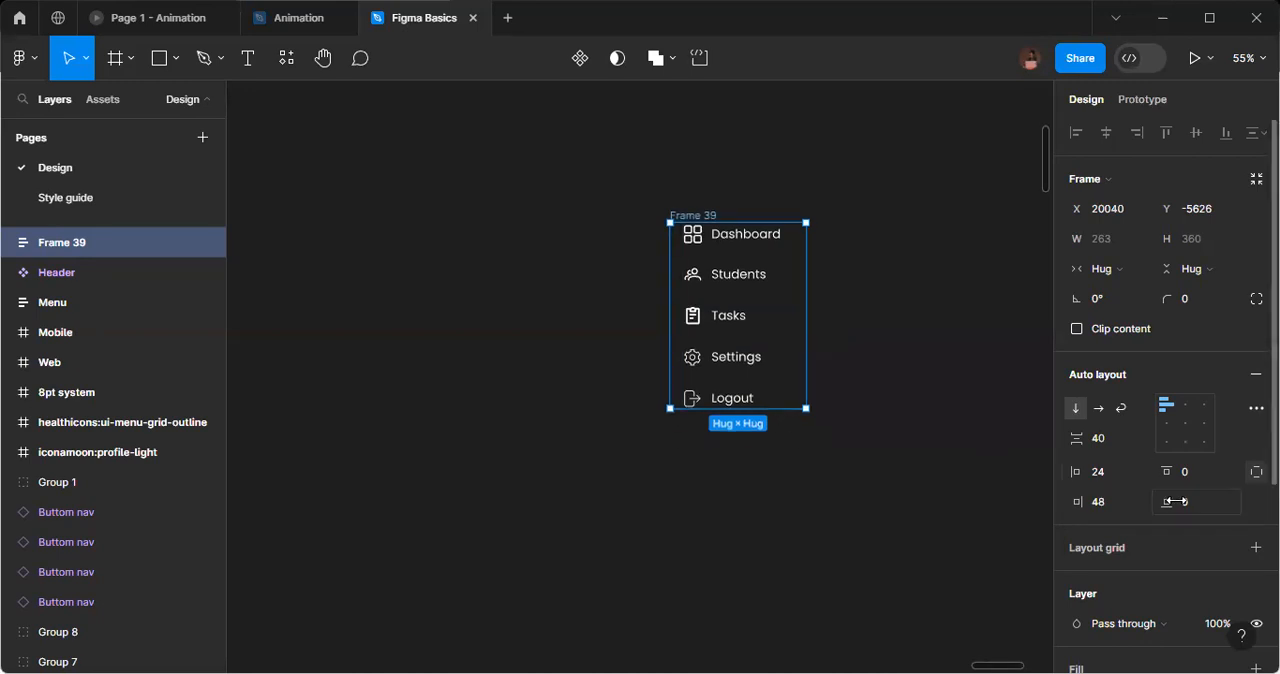
{"action": "left_click", "coordinate": [1197, 471]}
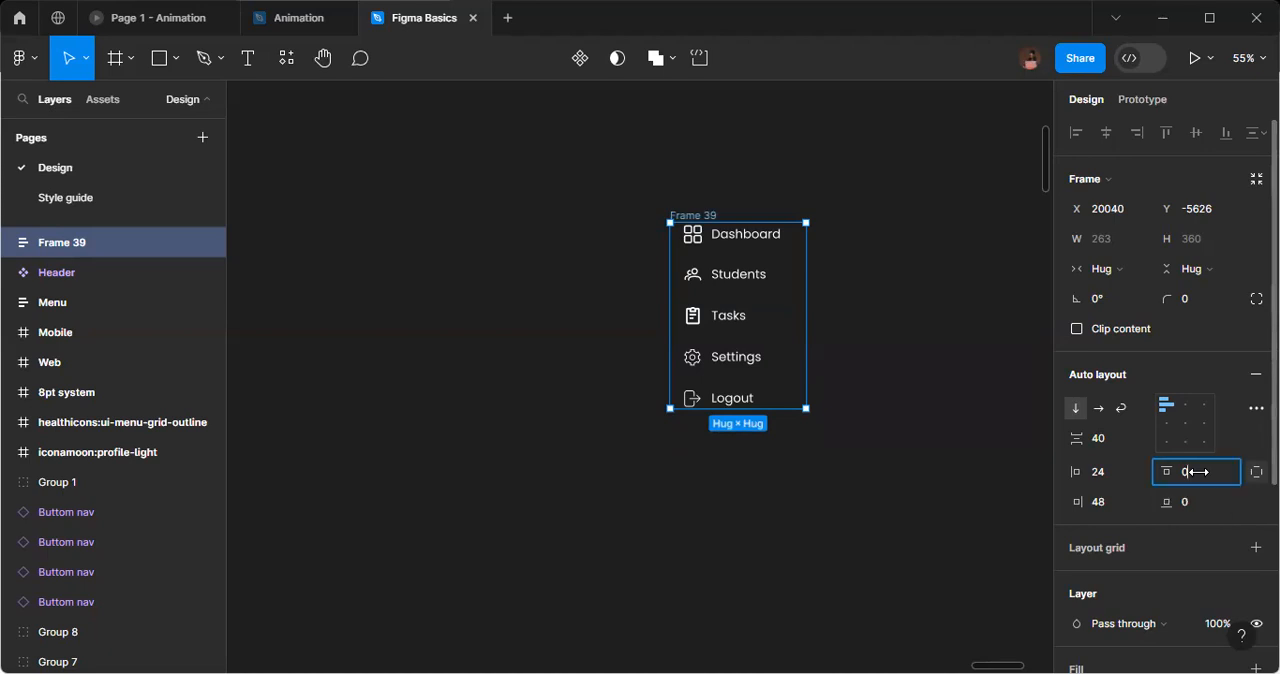
{"action": "type", "text": "24"}
{"action": "key", "text": "Return"}
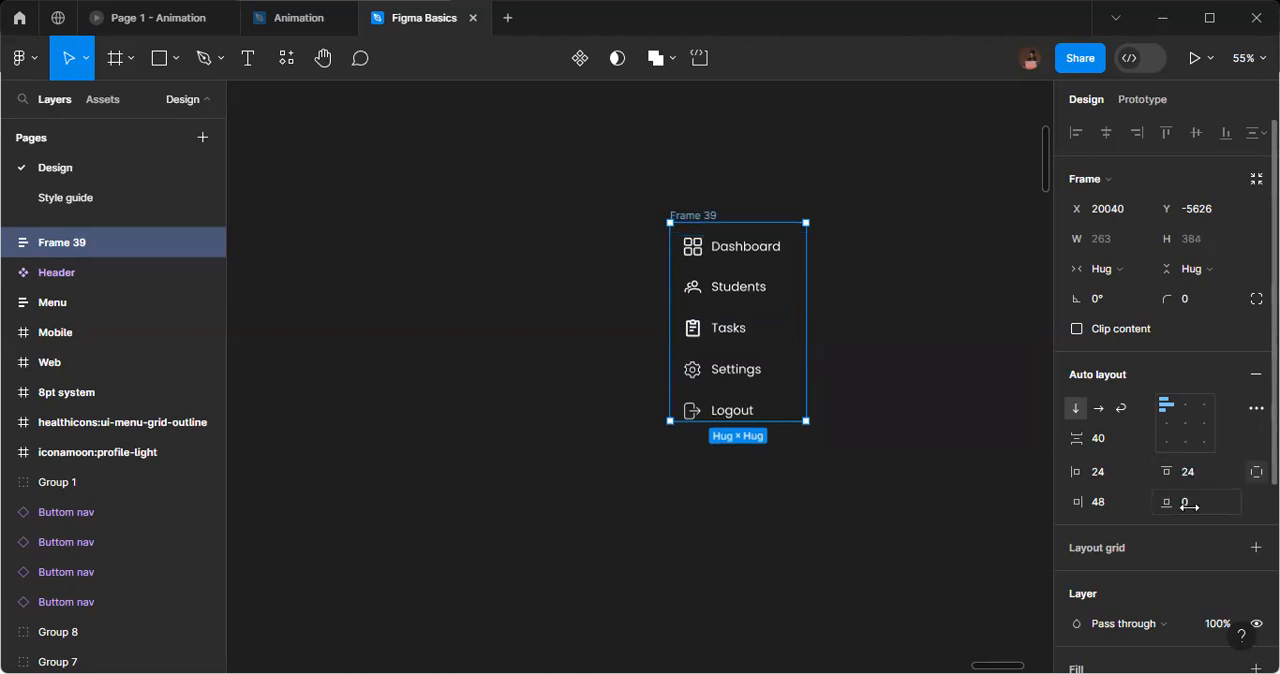
{"action": "left_click", "coordinate": [1197, 505]}
{"action": "type", "text": "80"}
{"action": "key", "text": "Return"}
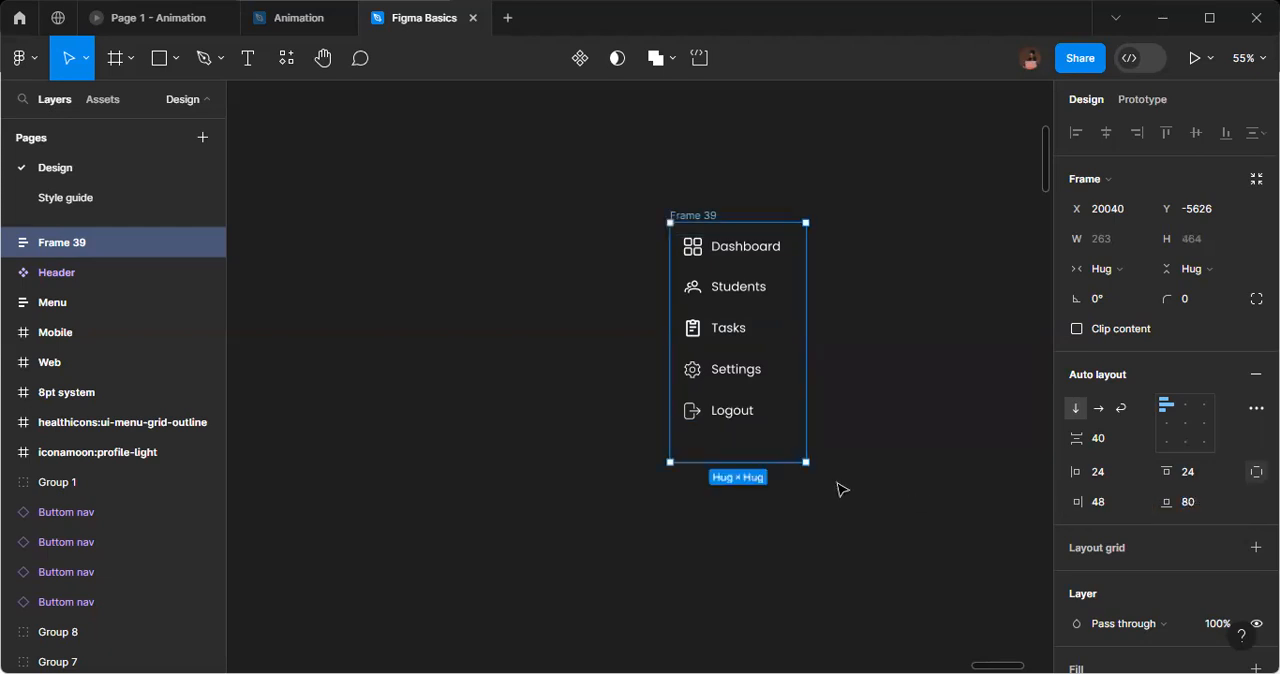
Extend the menu frame downward to a fixed height of about 733.
{"action": "left_click_drag", "start_coordinate": [731, 458], "coordinate": [716, 597]}
{"action": "scroll", "coordinate": [737, 466], "scroll_direction": "down", "scroll_amount": 2}
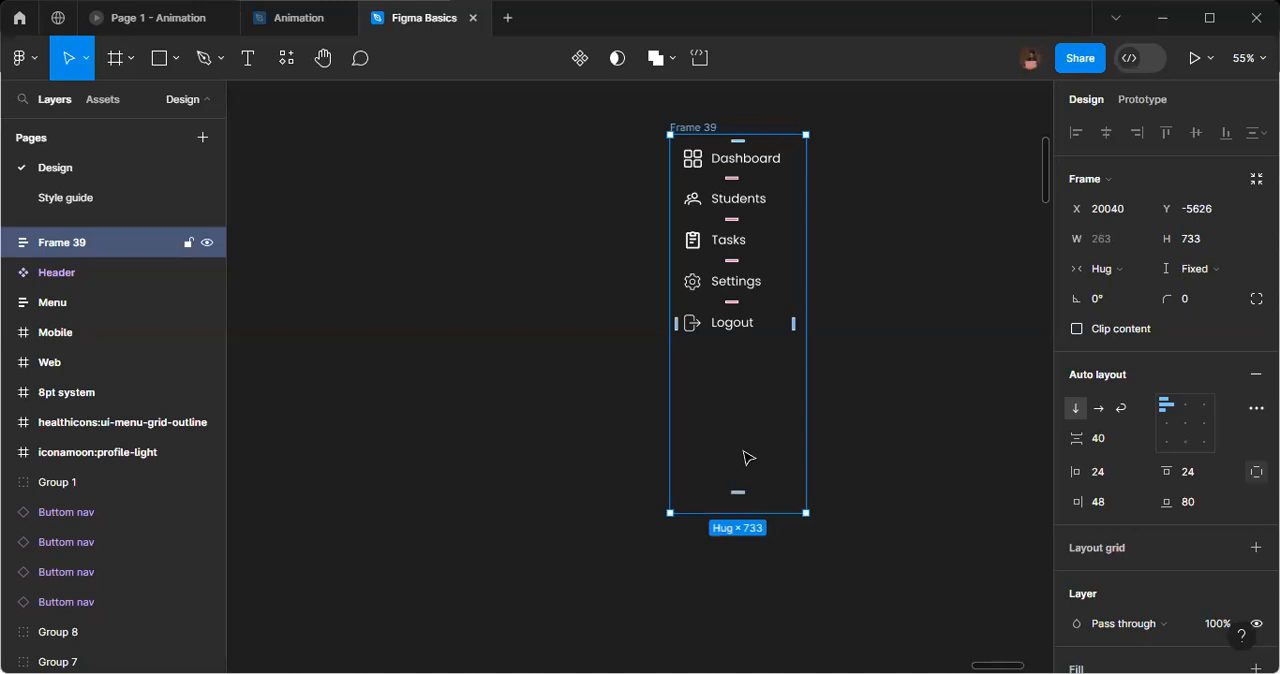
Add an FFFFFF fill at 100% opacity to the menu frame.
{"action": "scroll", "coordinate": [749, 452], "scroll_direction": "right", "scroll_amount": 3}
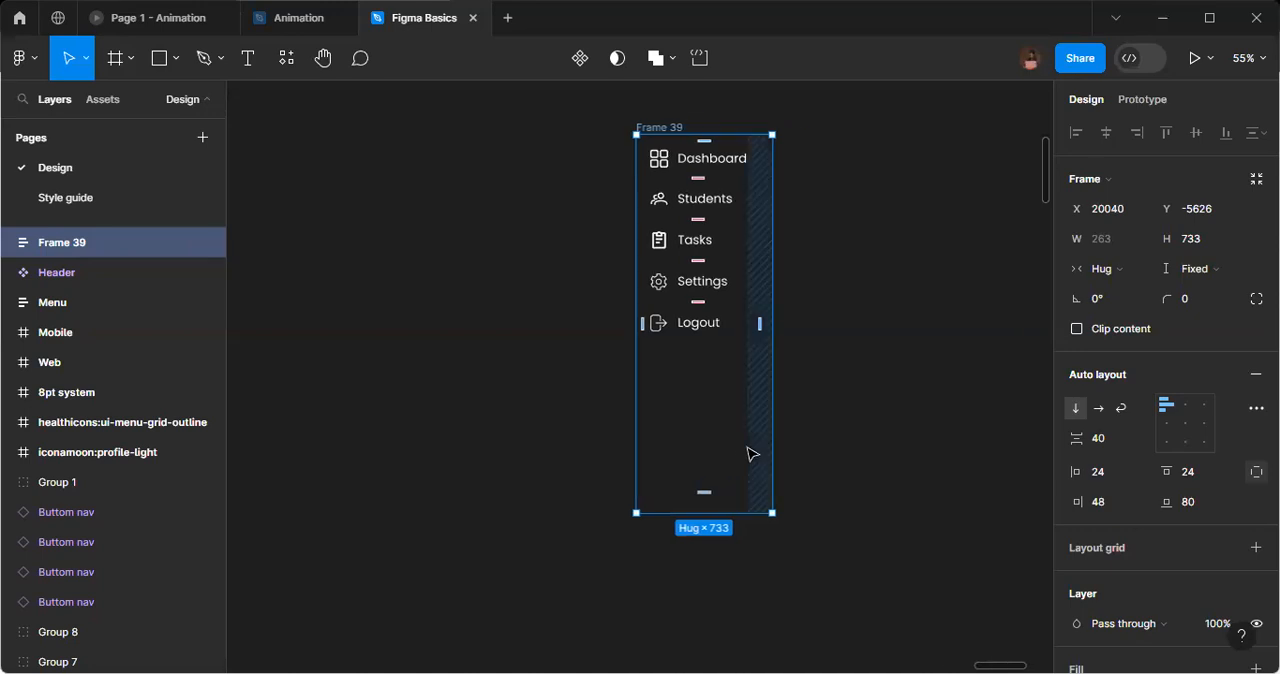
{"action": "scroll", "coordinate": [1222, 490], "scroll_direction": "down", "scroll_amount": 2}
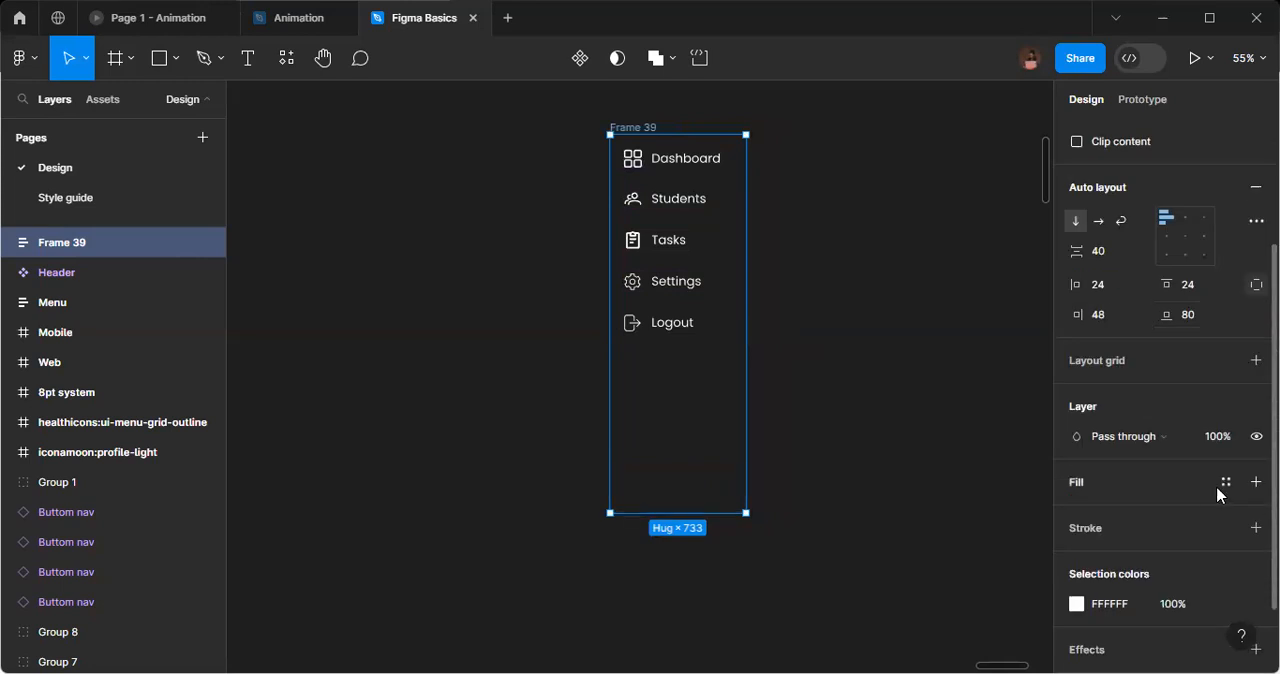
{"action": "left_click", "coordinate": [1256, 481]}
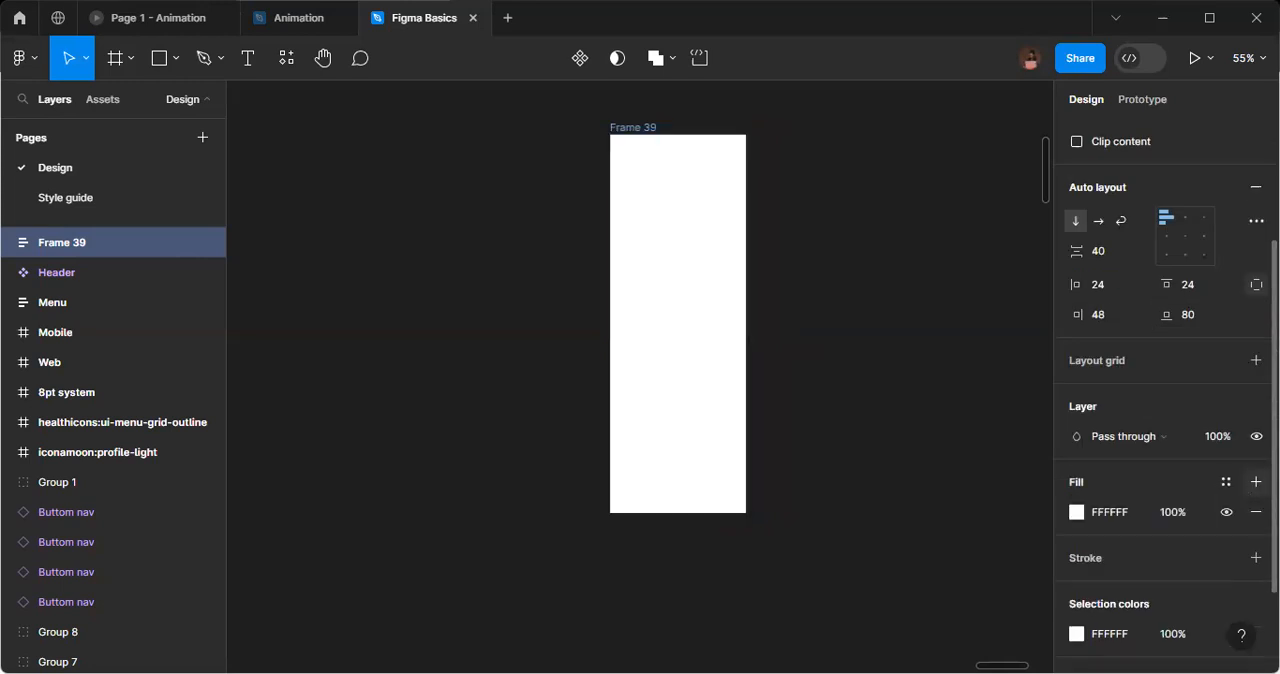
{"action": "scroll", "coordinate": [1094, 480], "scroll_direction": "down", "scroll_amount": 3}
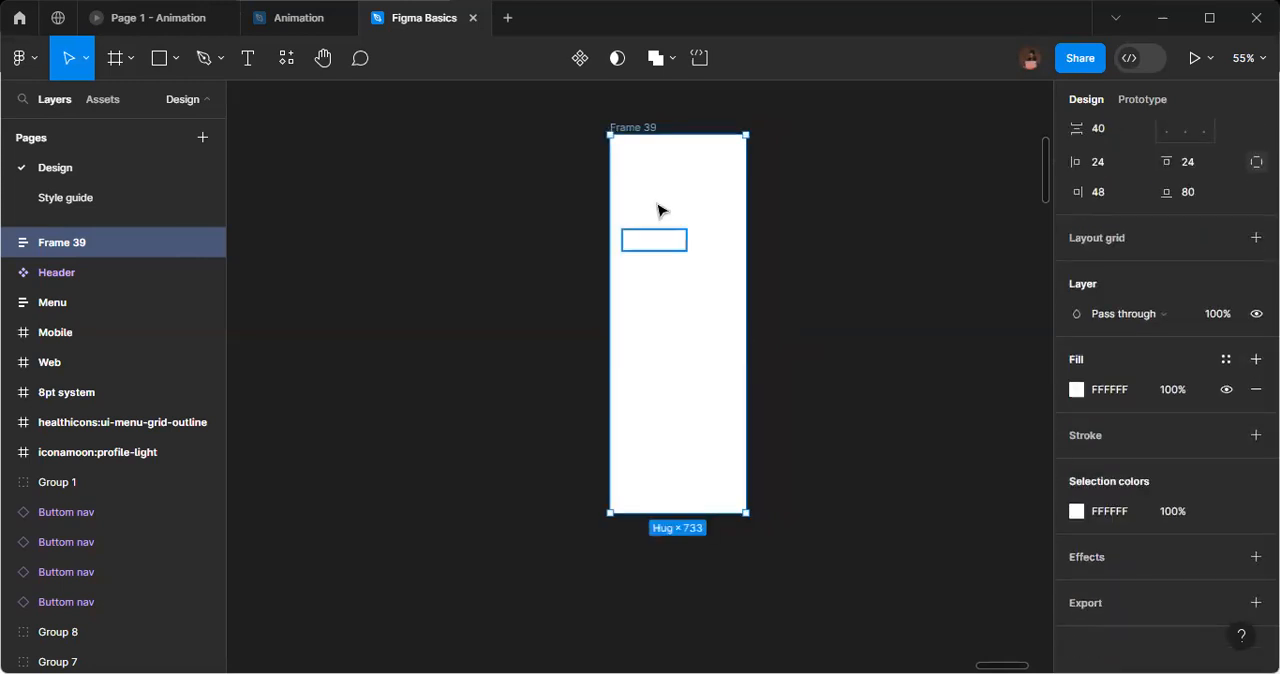
Apply the Gray 3 library colour to the icons and labels of all five menu item groups.
{"action": "double_click", "coordinate": [655, 165]}
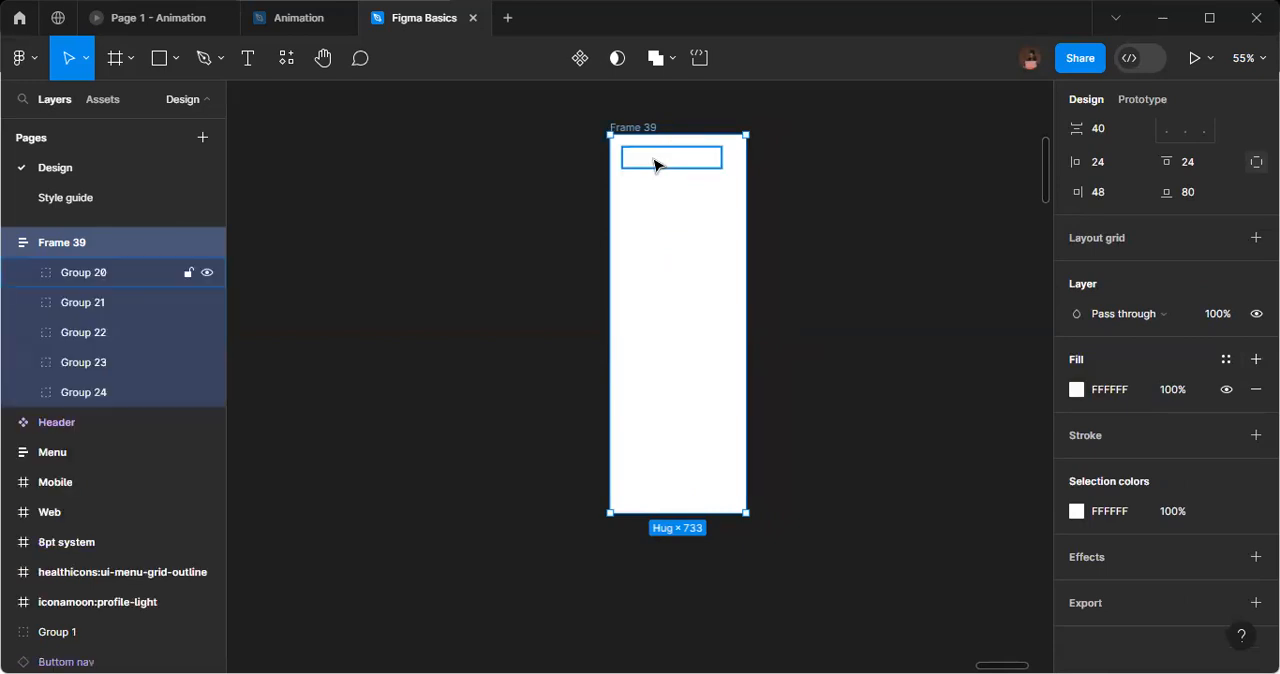
{"action": "left_click", "coordinate": [655, 165]}
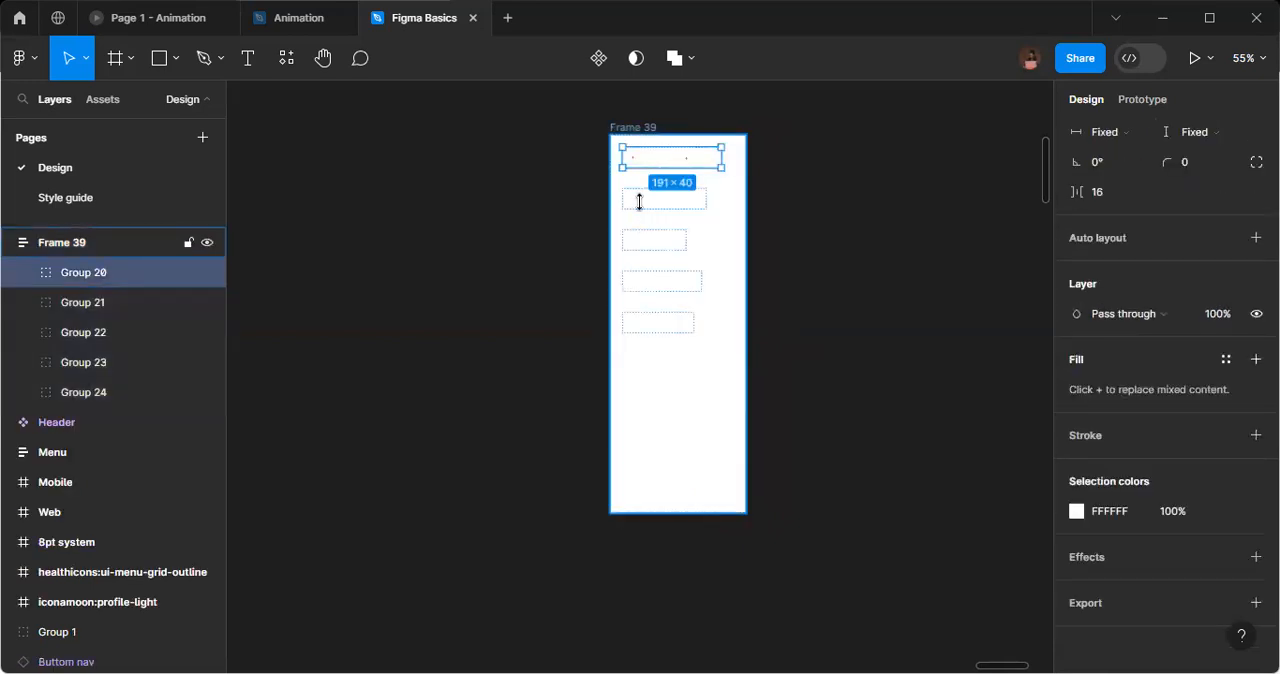
{"action": "left_click", "coordinate": [638, 199], "text": "shift"}
{"action": "left_click", "coordinate": [643, 238], "text": "shift"}
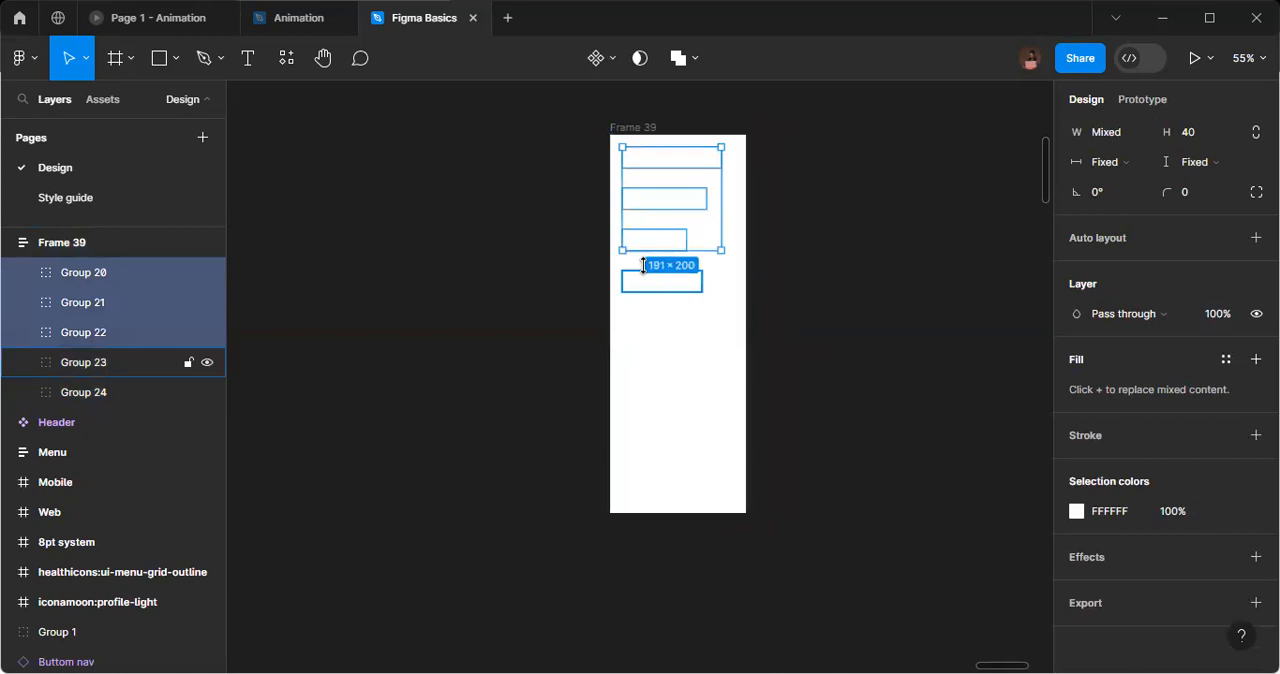
{"action": "left_click", "coordinate": [648, 282], "text": "shift"}
{"action": "left_click", "coordinate": [648, 322], "text": "shift"}
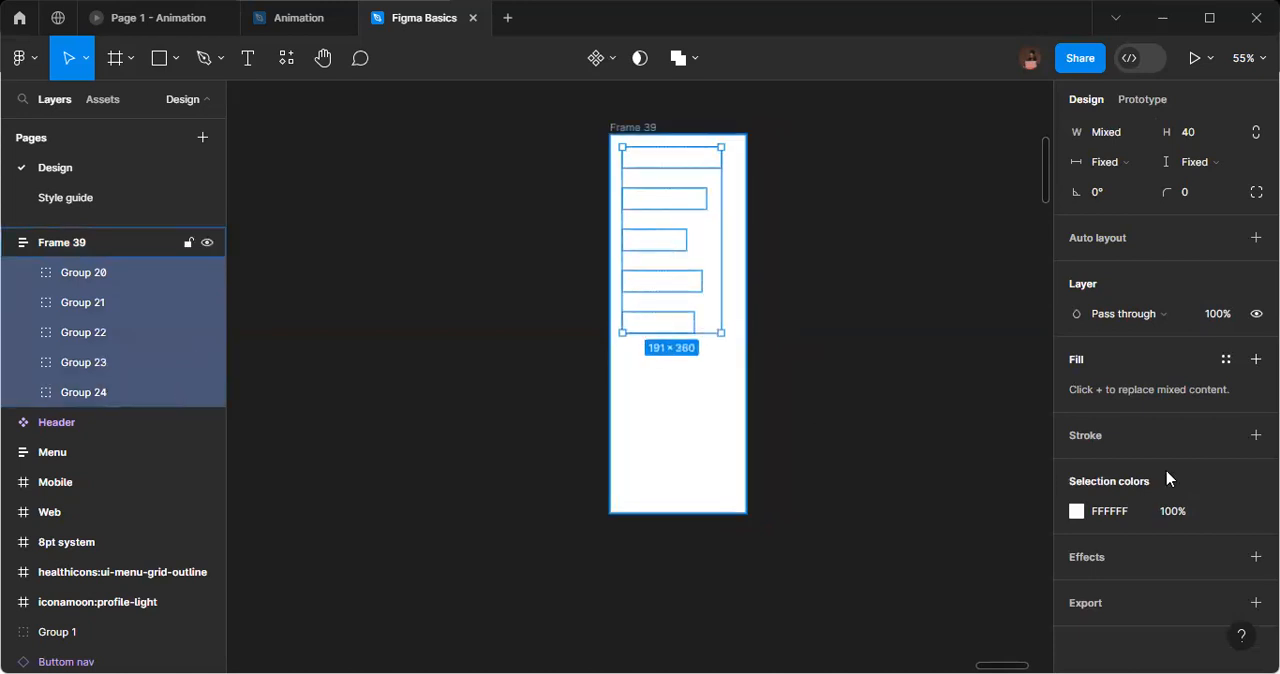
{"action": "mouse_move", "coordinate": [1219, 512]}
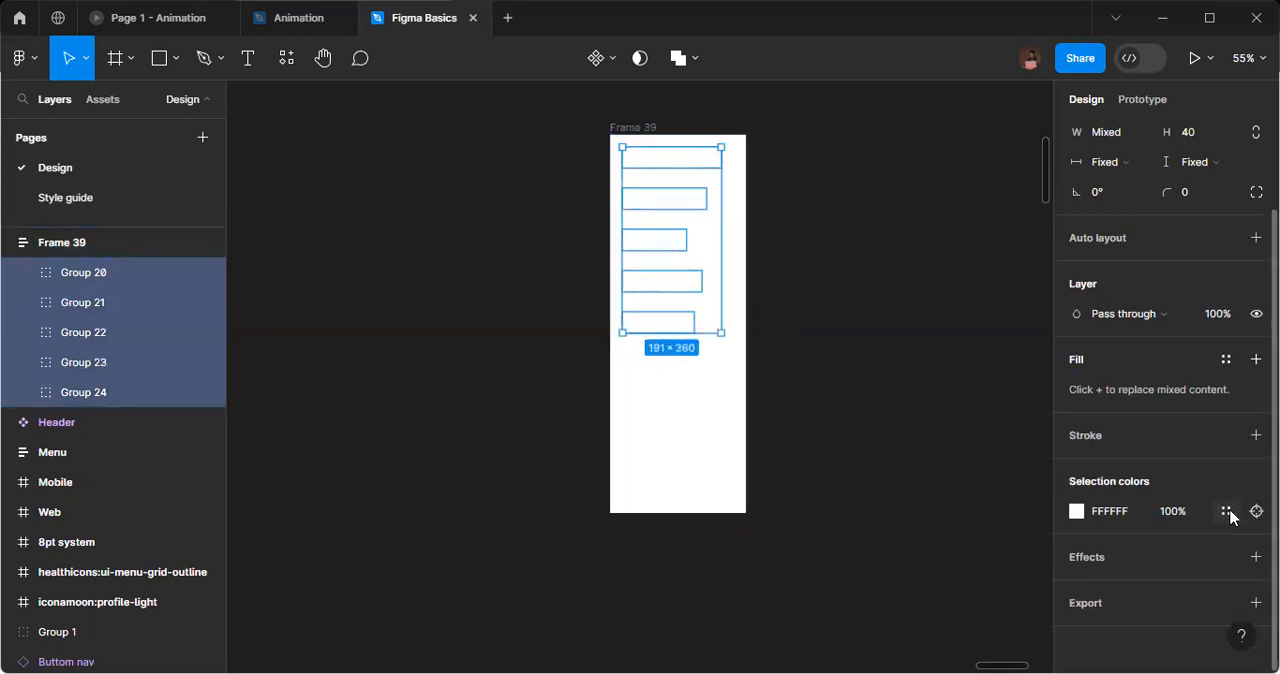
{"action": "left_click", "coordinate": [1226, 511]}
{"action": "scroll", "coordinate": [879, 466], "scroll_direction": "down", "scroll_amount": 2}
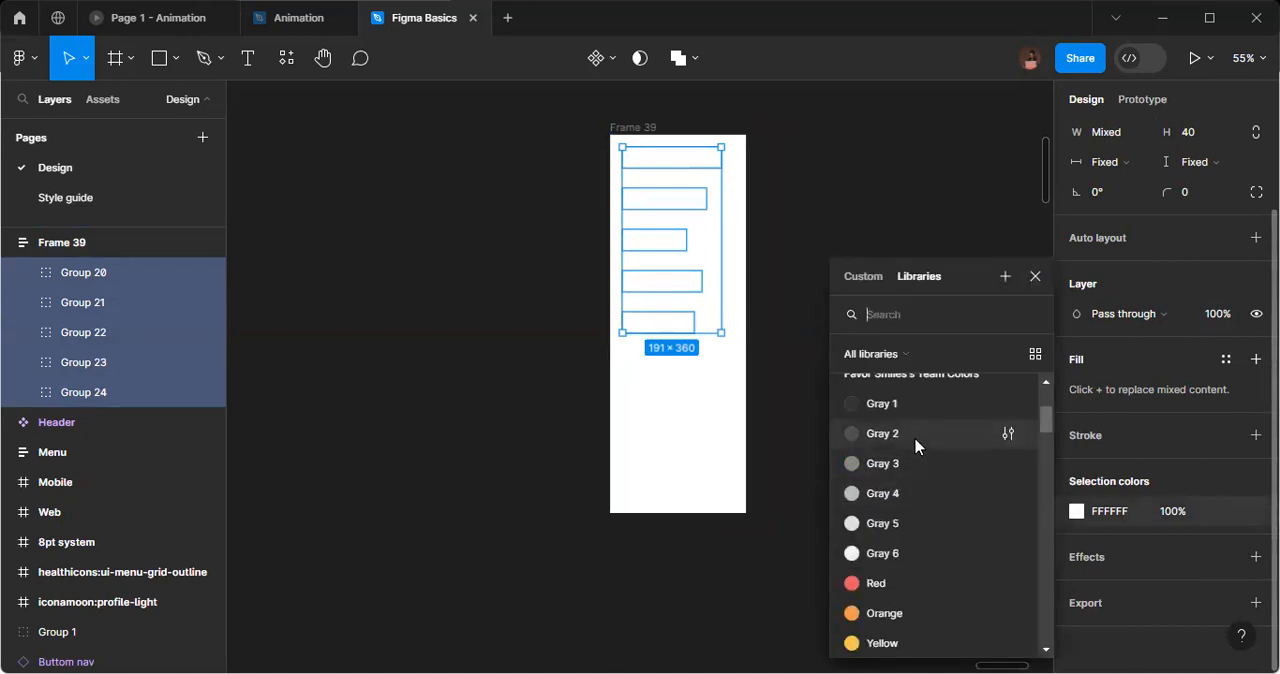
{"action": "left_click", "coordinate": [915, 439]}
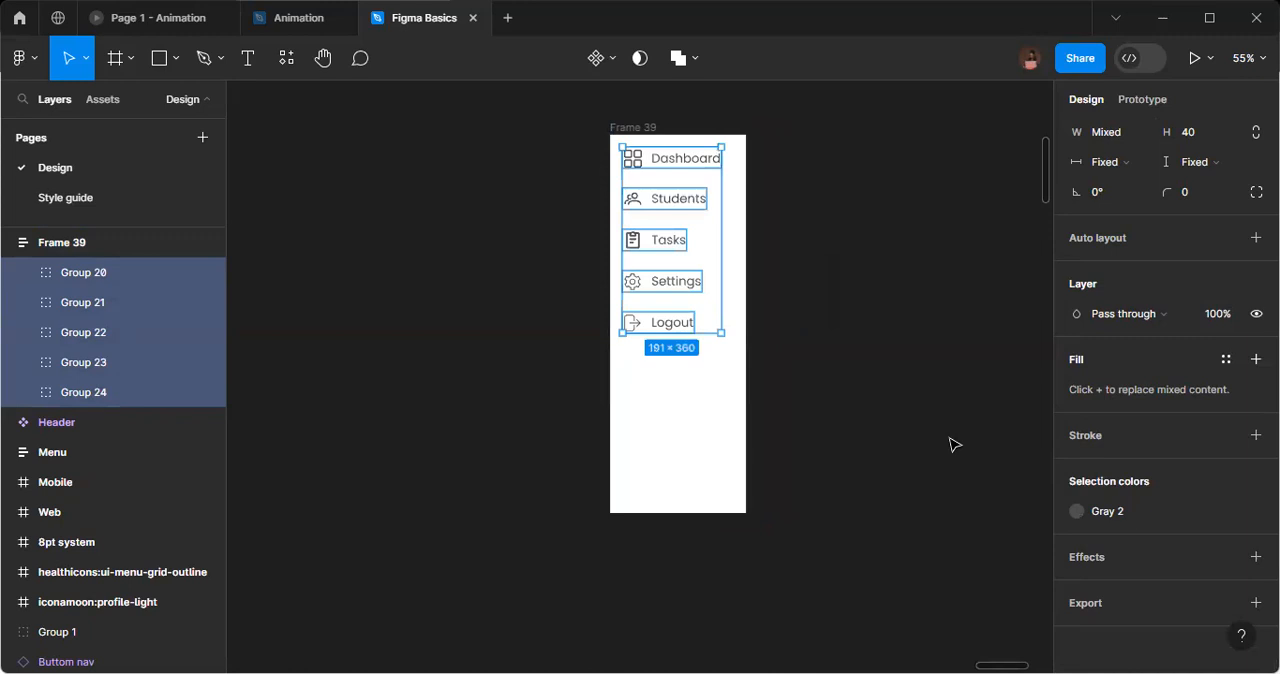
{"action": "left_click", "coordinate": [860, 370]}
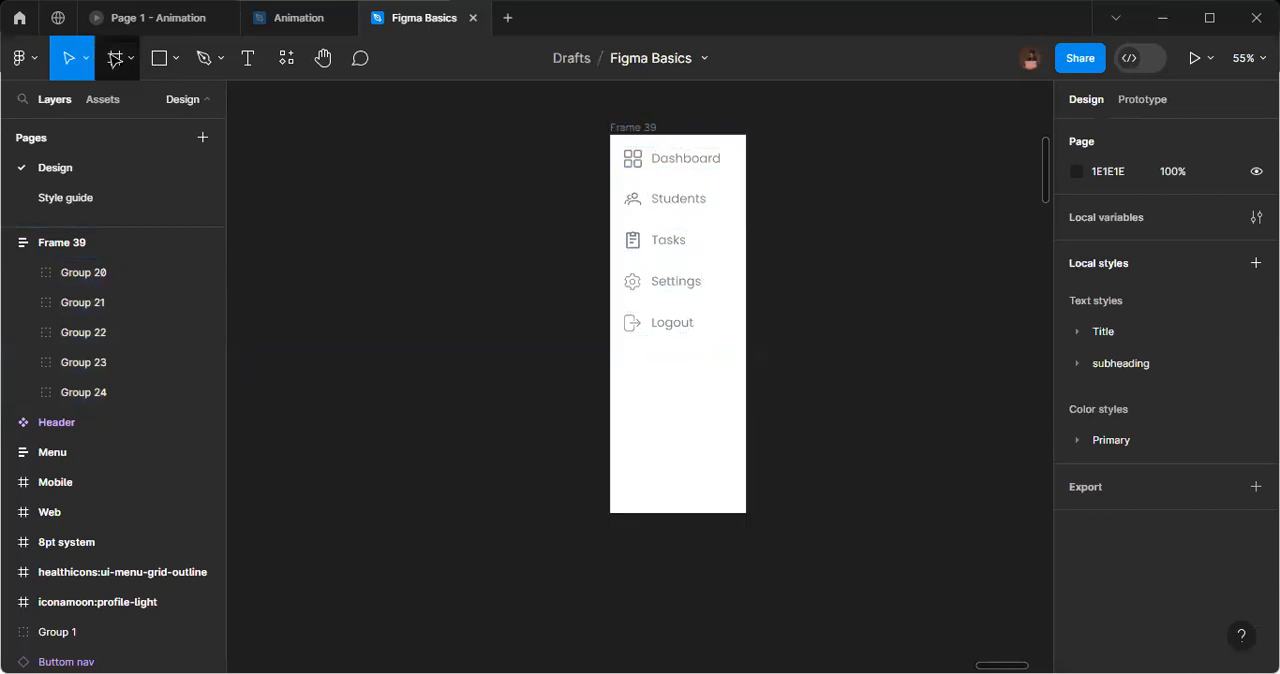
Add a 1440 × 1024 Desktop preset frame and align the menu frame's top edge with it.
{"action": "left_click", "coordinate": [120, 66]}
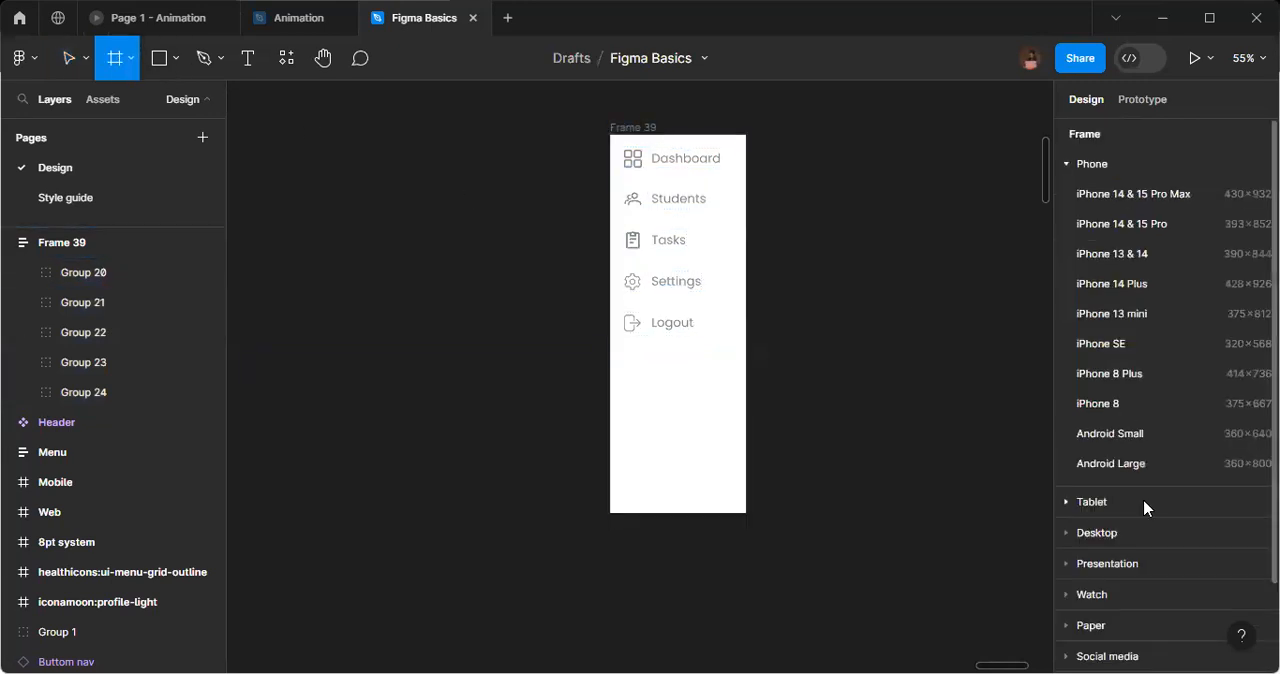
{"action": "left_click", "coordinate": [1112, 535]}
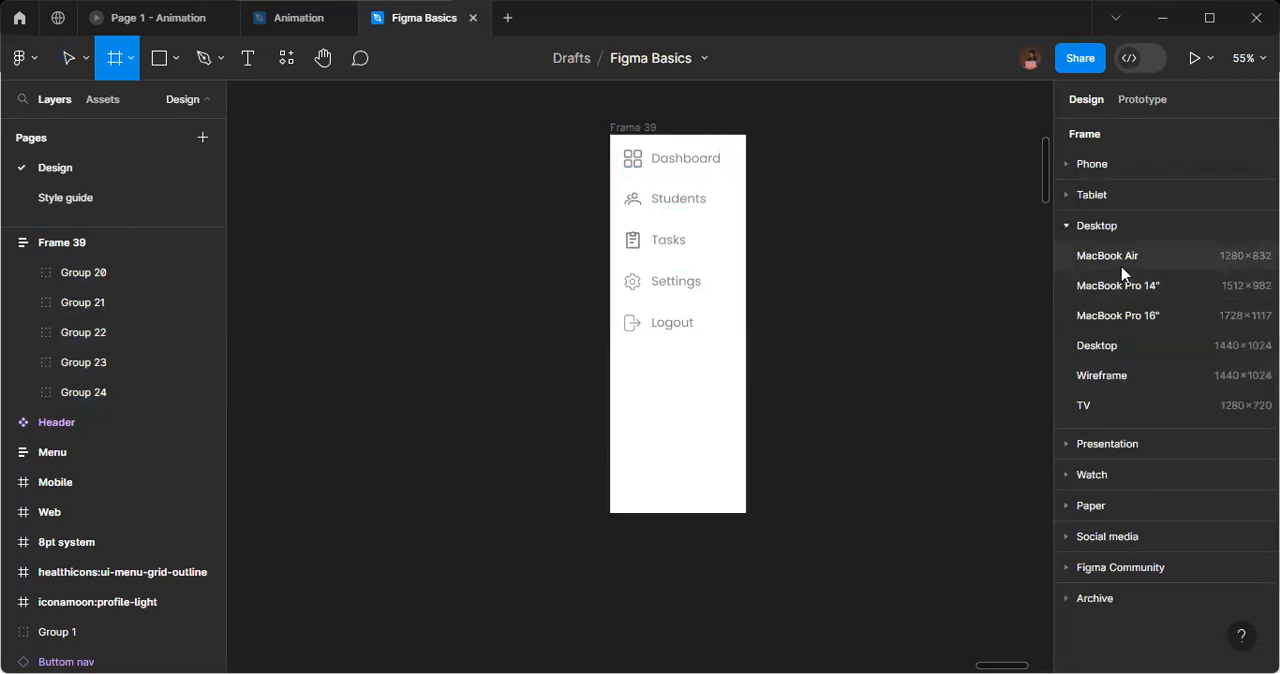
{"action": "left_click", "coordinate": [1064, 345]}
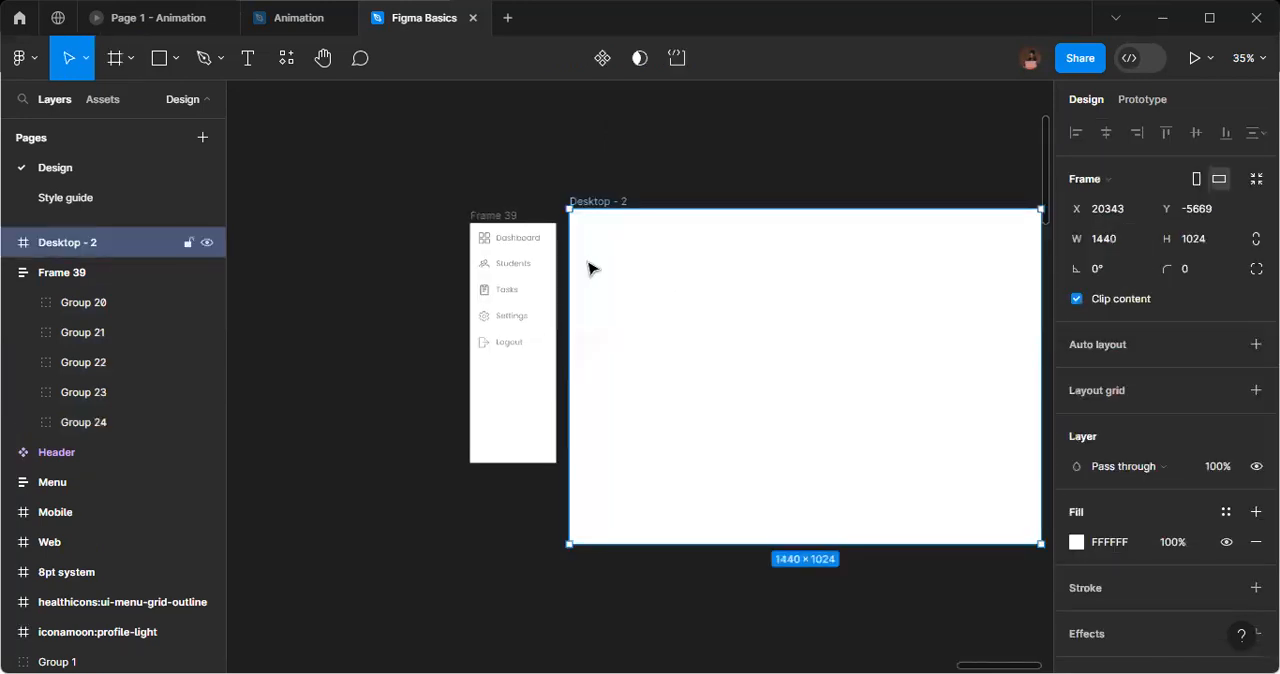
{"action": "left_click_drag", "start_coordinate": [493, 216], "coordinate": [489, 202]}
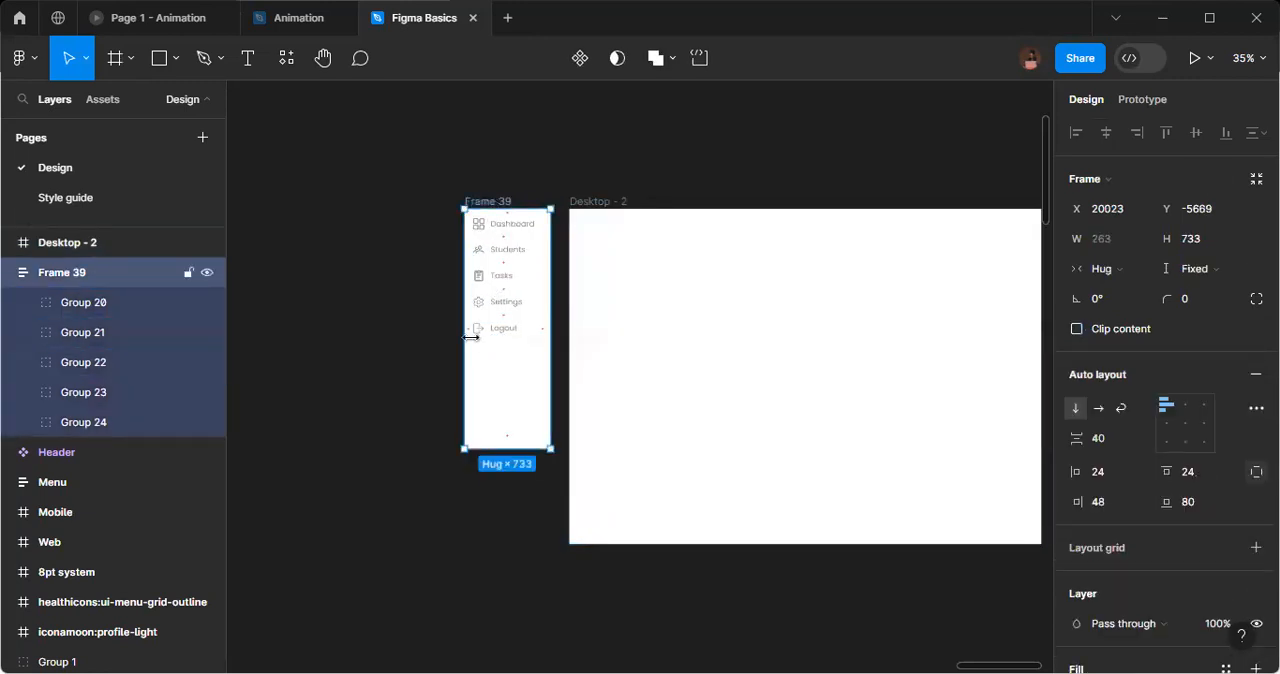
Recolour the Dashboard item's icon and label with the Primary/100 colour style.
{"action": "scroll", "coordinate": [474, 357], "scroll_direction": "up", "scroll_amount": 1}
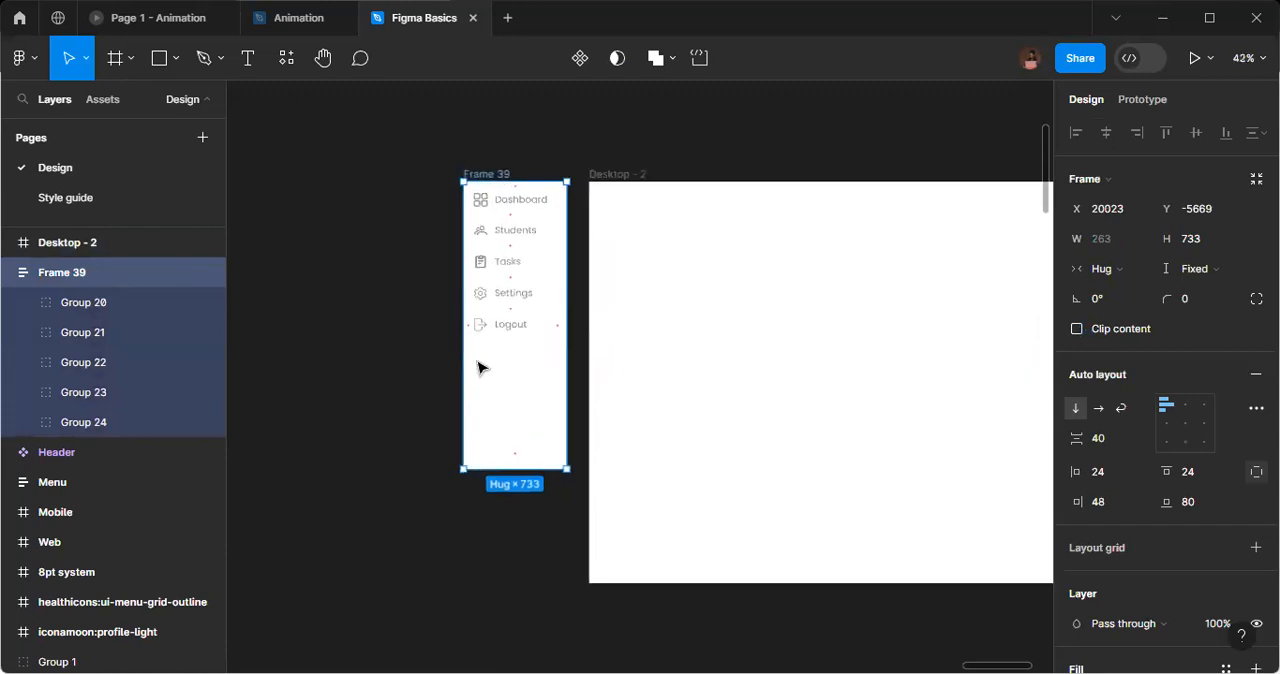
{"action": "left_click", "coordinate": [521, 206]}
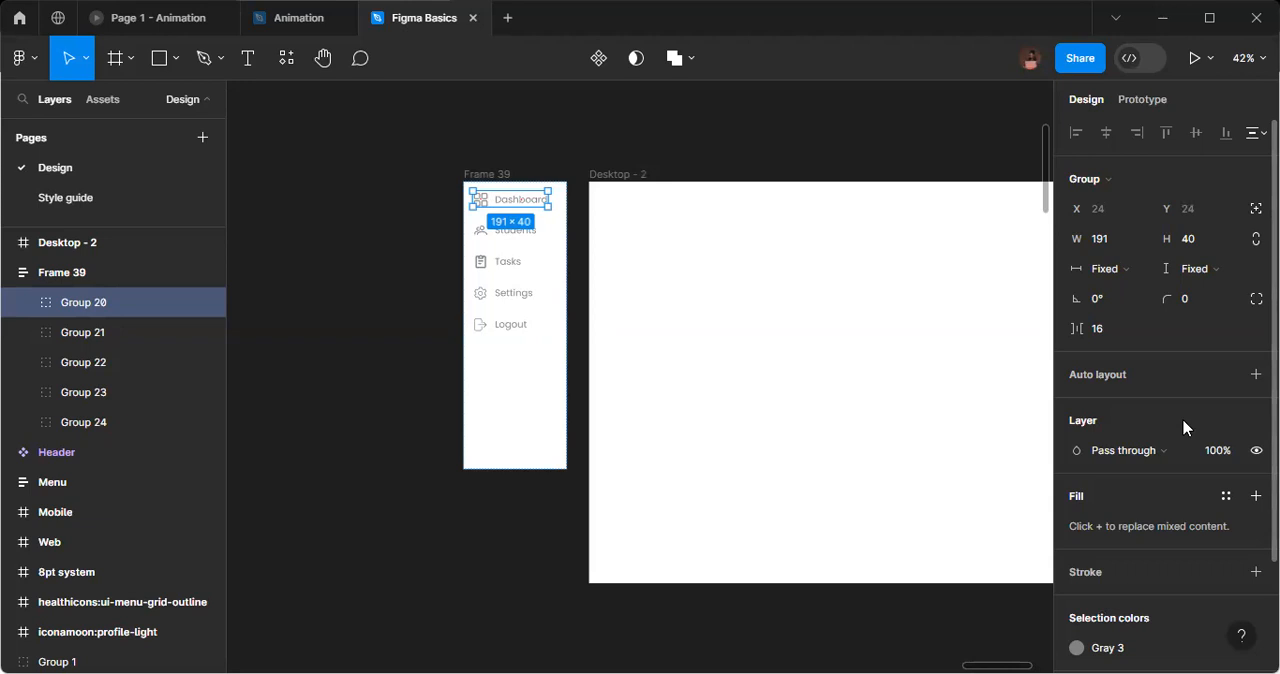
{"action": "scroll", "coordinate": [1183, 427], "scroll_direction": "down", "scroll_amount": 3}
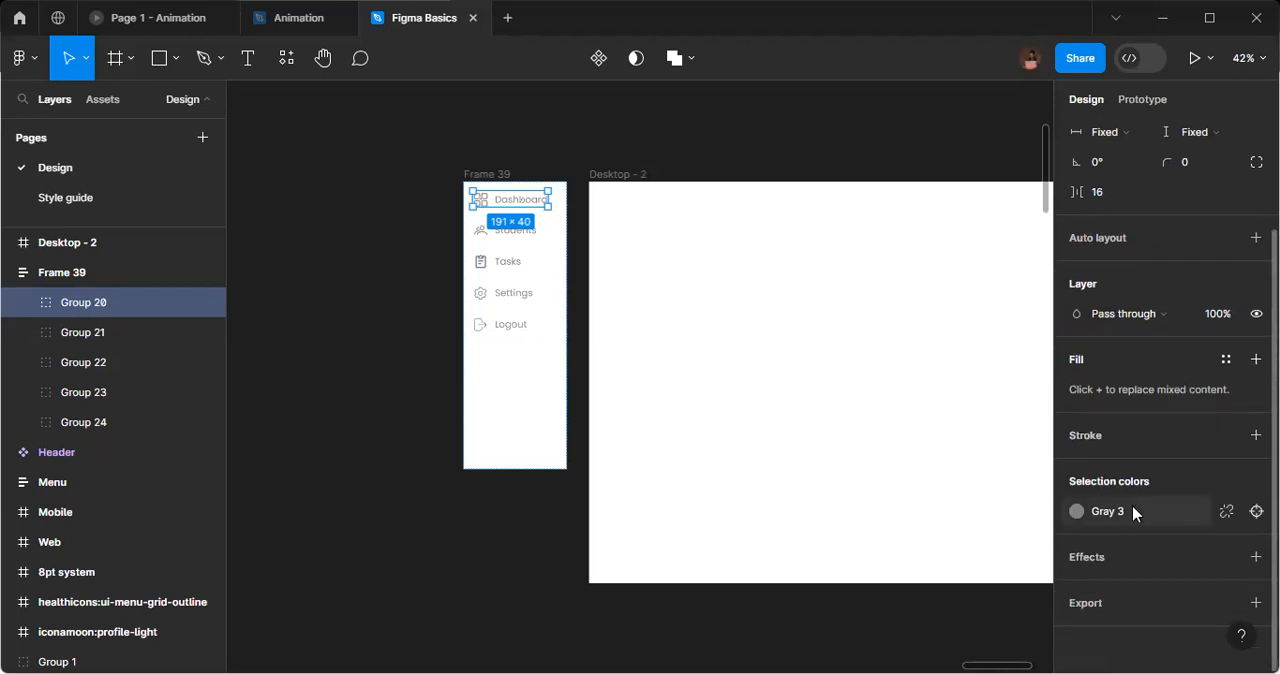
{"action": "left_click", "coordinate": [1120, 512]}
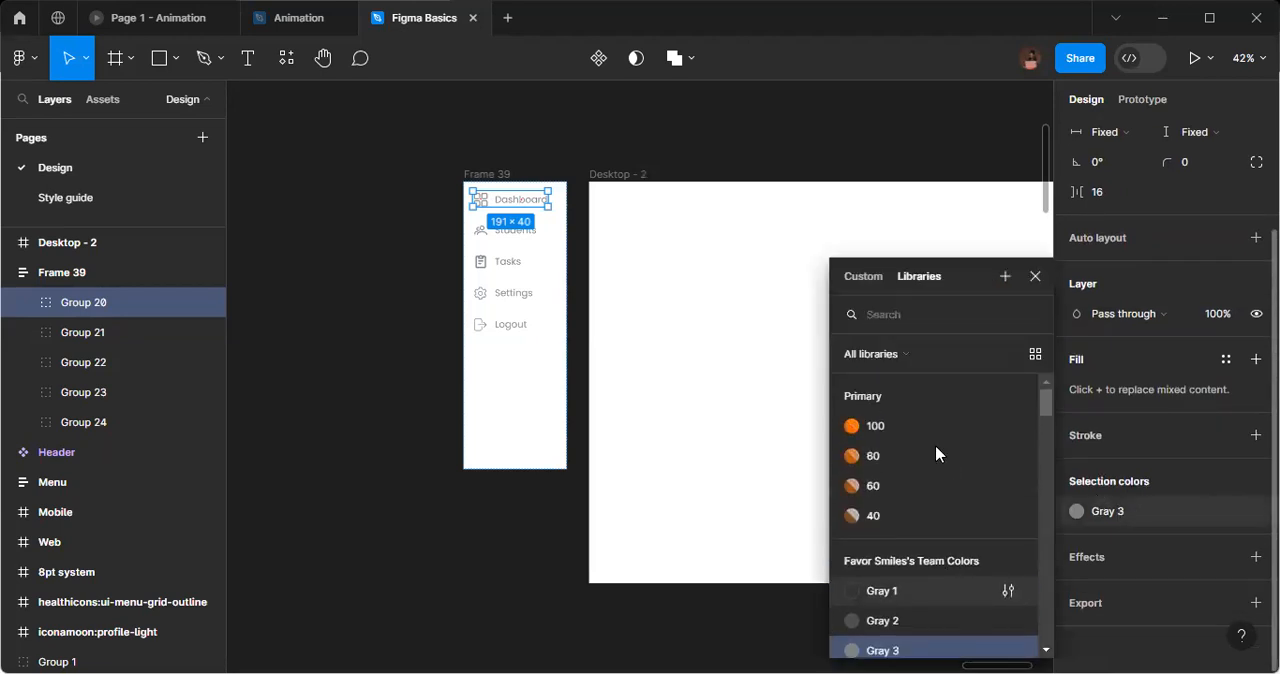
{"action": "left_click", "coordinate": [906, 427]}
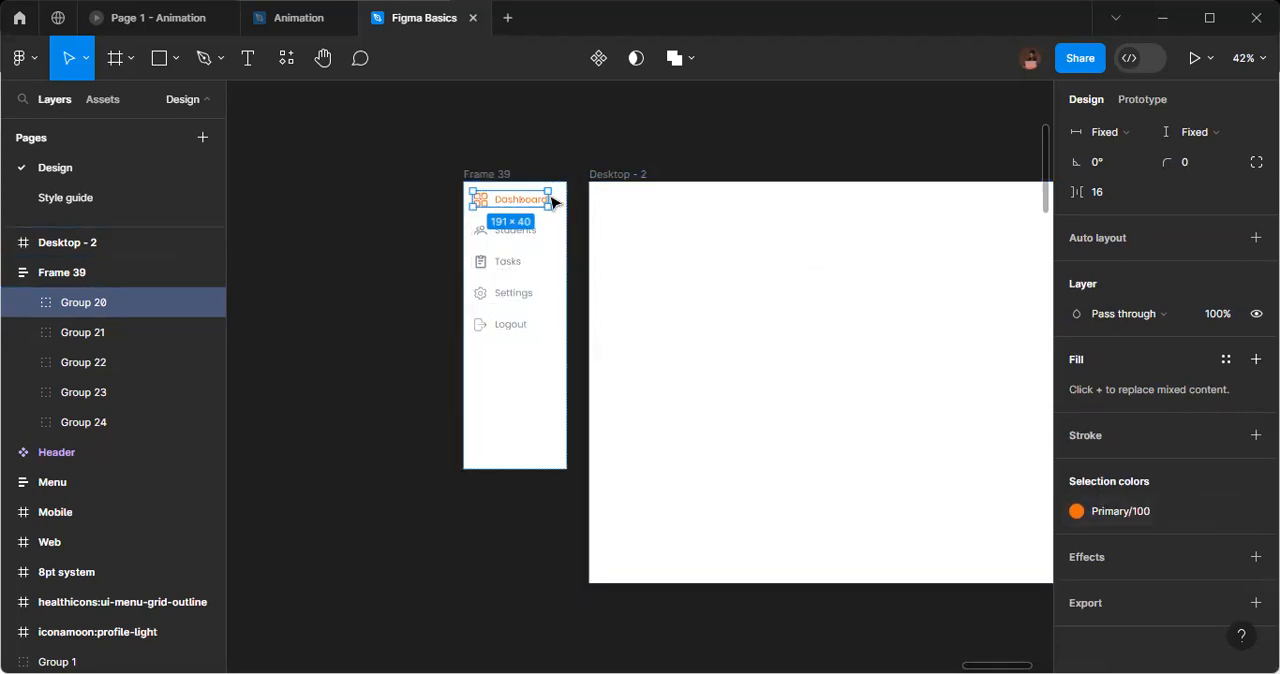
{"action": "left_click", "coordinate": [467, 150]}
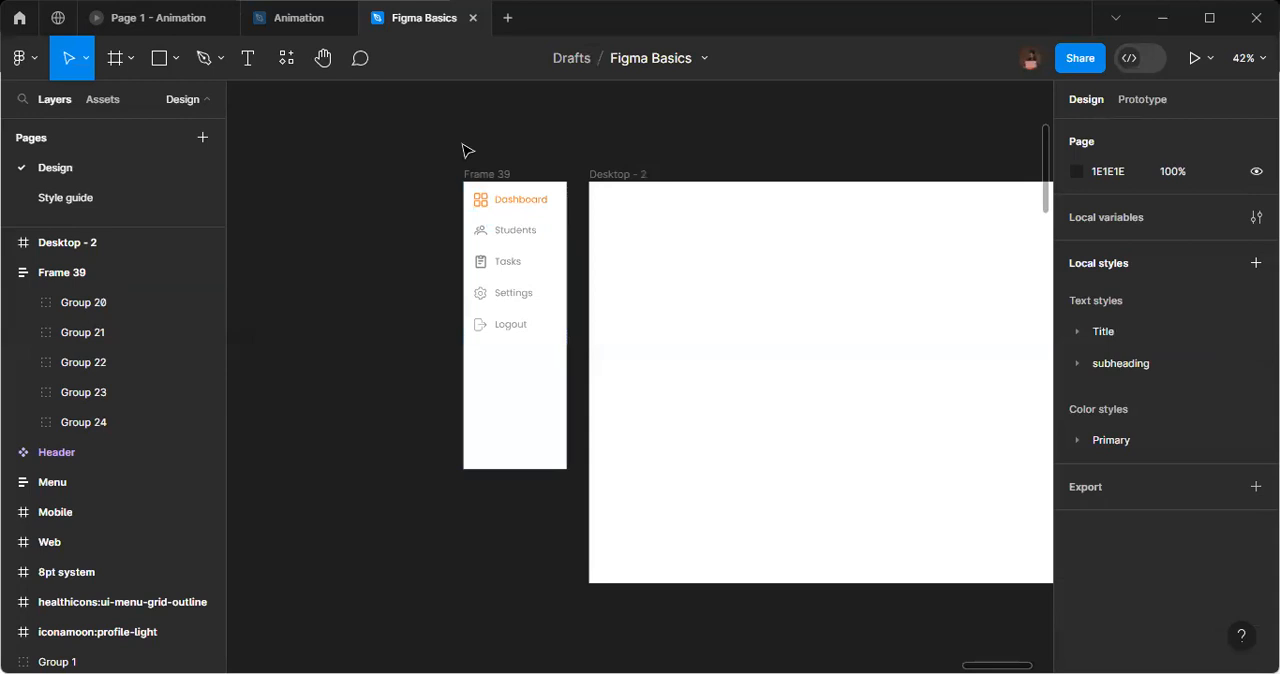
Set the Dashboard label's font weight to SemiBold.
{"action": "double_click", "coordinate": [507, 204]}
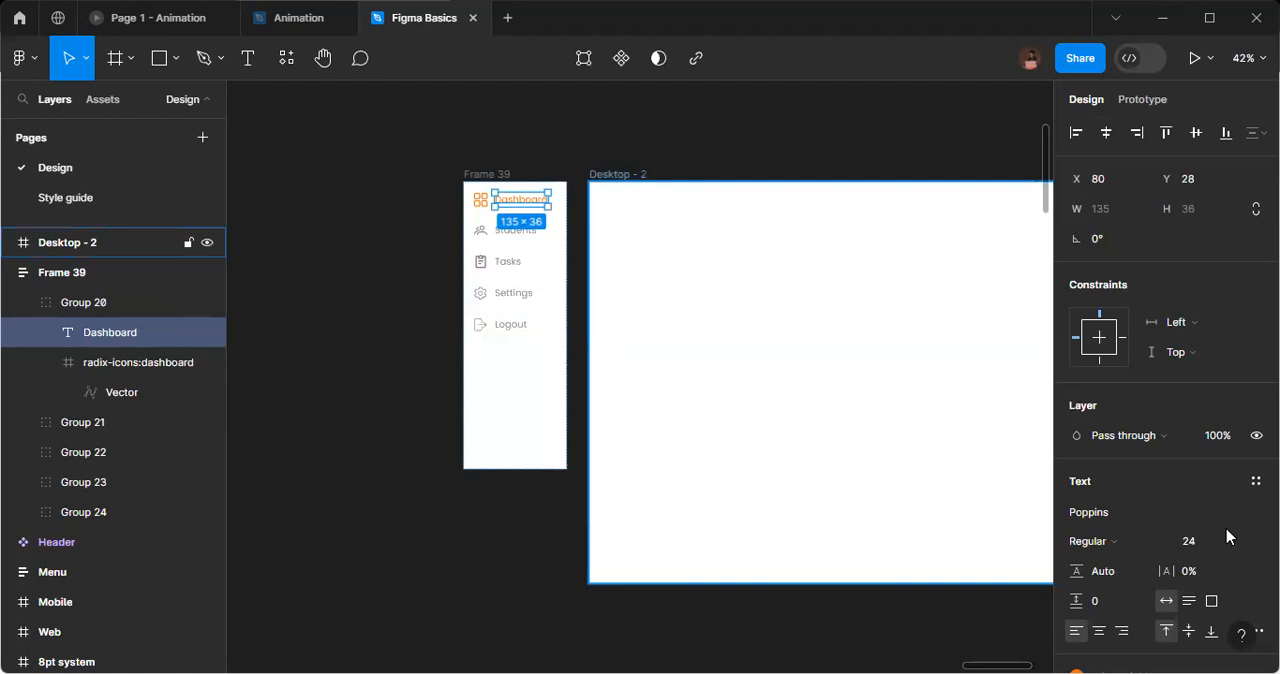
{"action": "left_click", "coordinate": [1143, 543]}
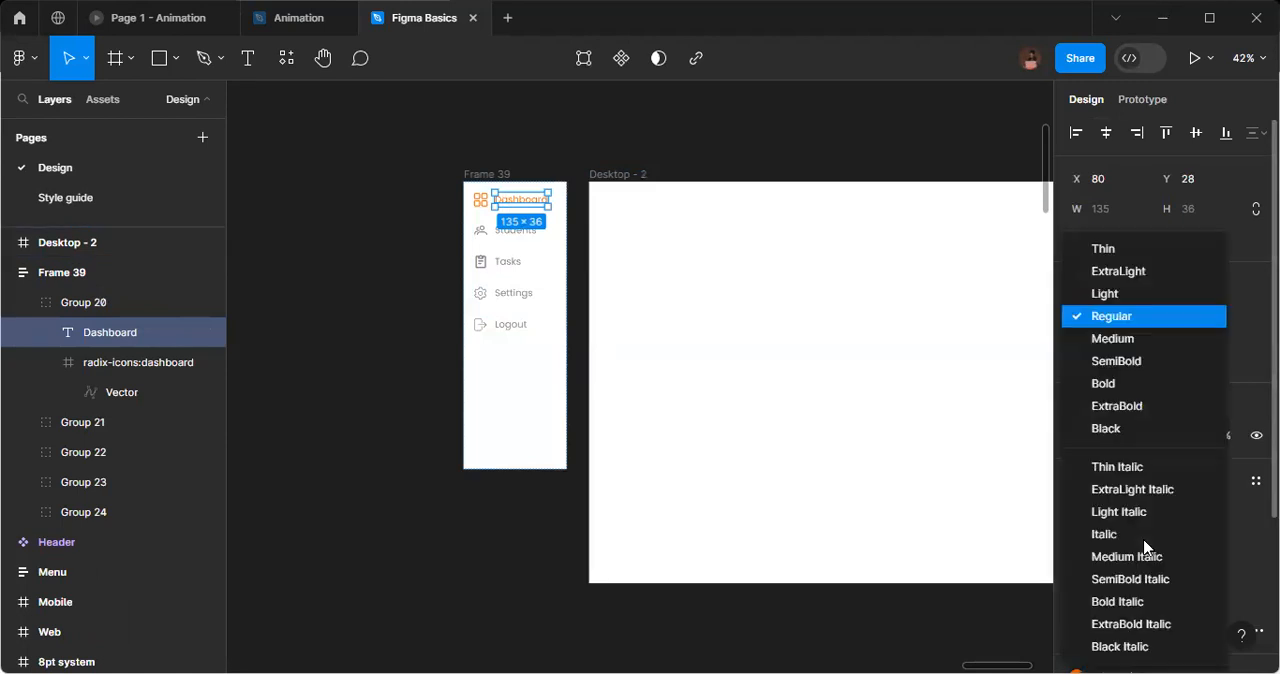
{"action": "left_click", "coordinate": [1145, 361]}
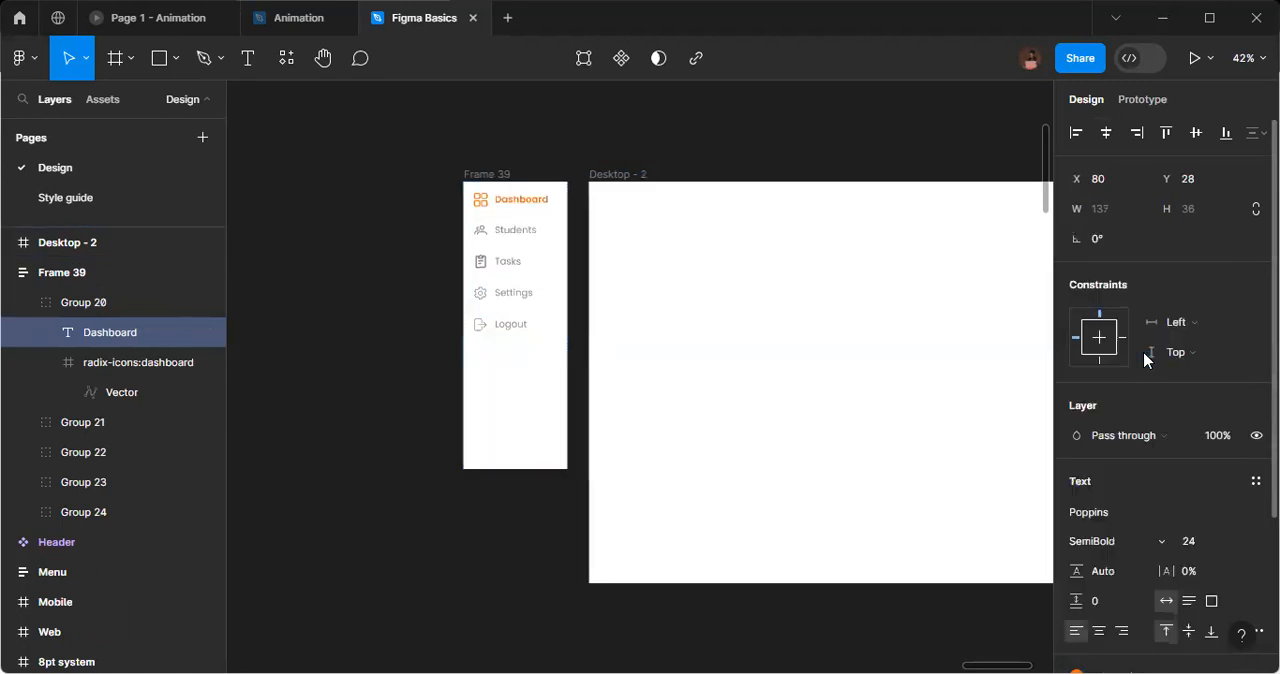
{"action": "left_click", "coordinate": [647, 163]}
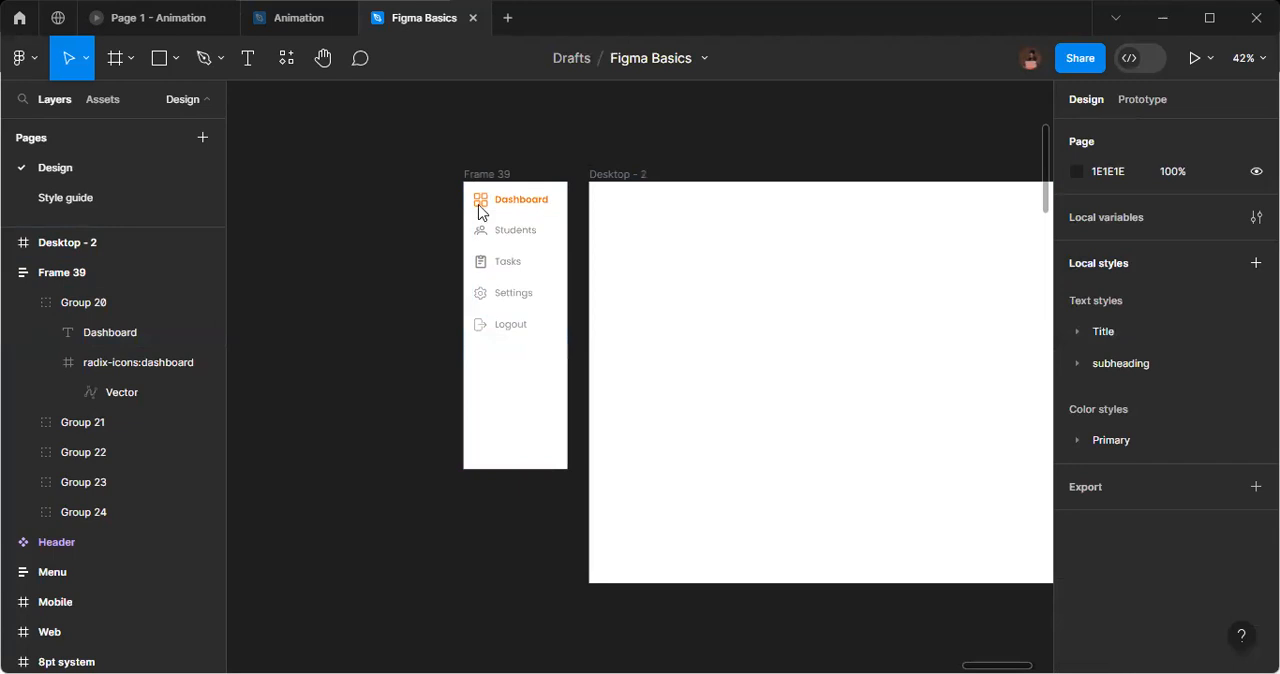
Extend the menu frame downward to a height of 1024 to match the Desktop - 2 frame.
{"action": "scroll", "coordinate": [479, 209], "scroll_direction": "up", "scroll_amount": 2}
{"action": "scroll", "coordinate": [479, 209], "scroll_direction": "up", "scroll_amount": 4}
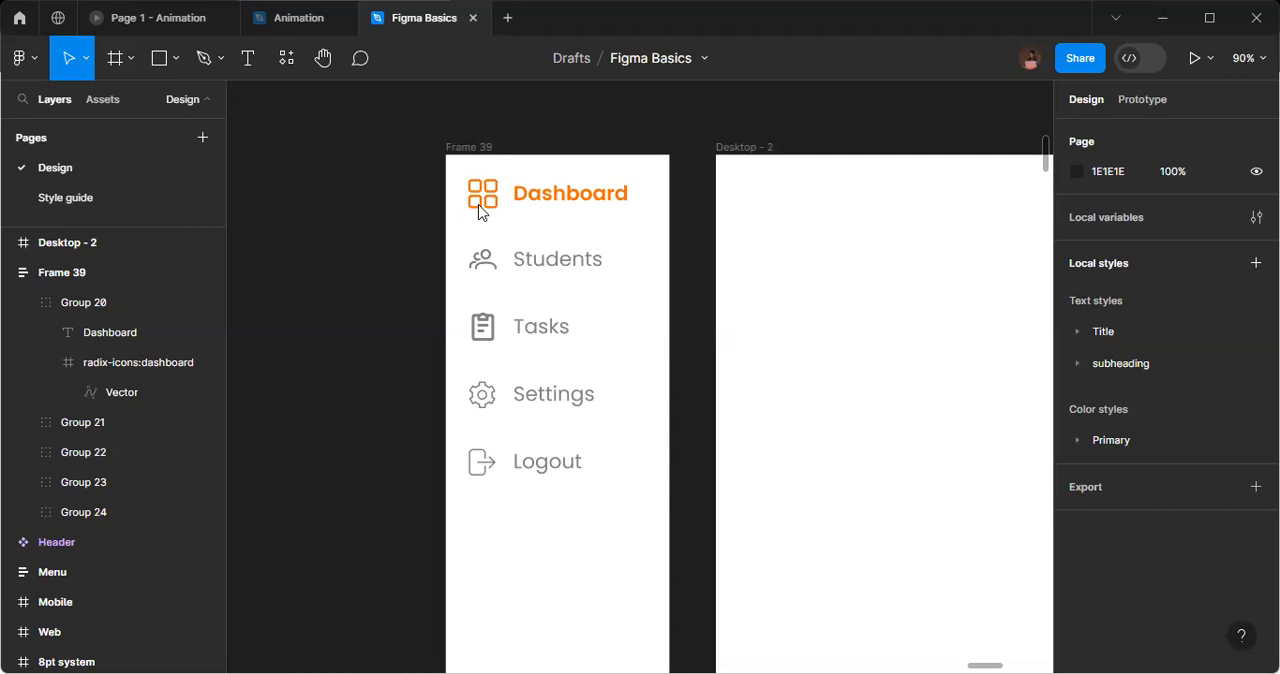
{"action": "scroll", "coordinate": [478, 210], "scroll_direction": "down", "scroll_amount": 5}
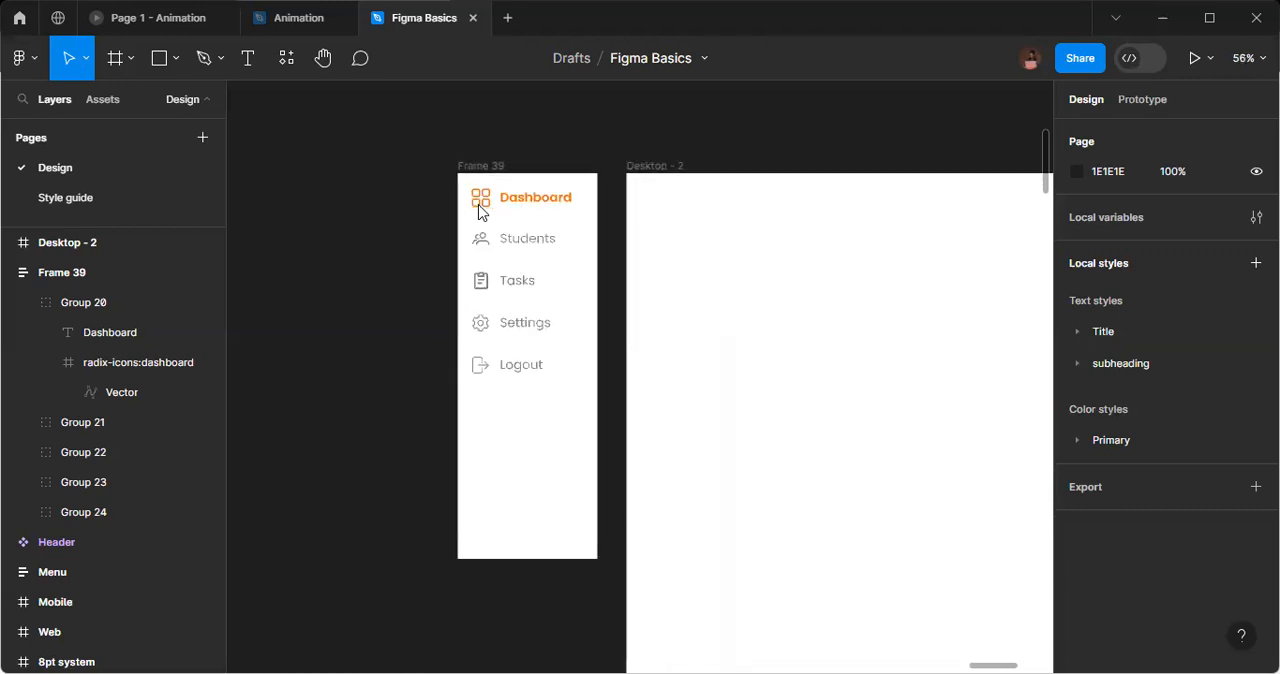
{"action": "left_click", "coordinate": [495, 176]}
{"action": "key", "text": "Escape"}
{"action": "left_click", "coordinate": [474, 177]}
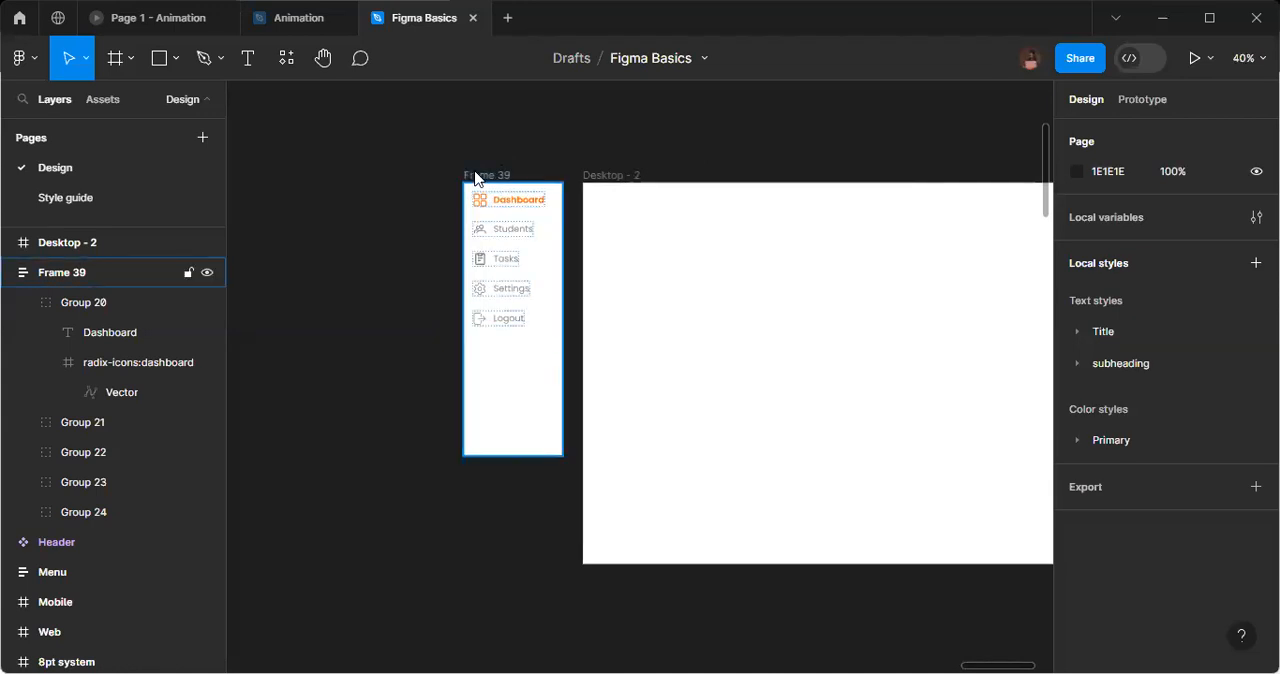
{"action": "left_click", "coordinate": [476, 179]}
{"action": "left_click_drag", "start_coordinate": [521, 457], "coordinate": [515, 573]}
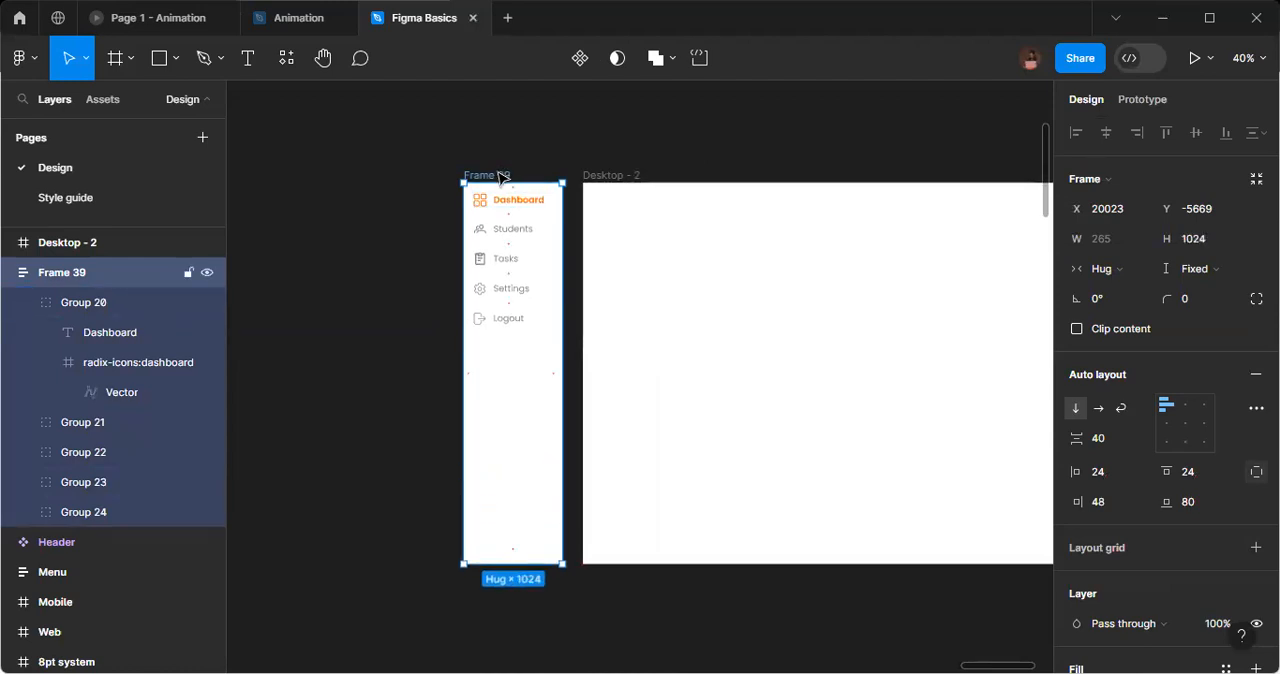
Move the menu frame onto the left edge of the Desktop - 2 frame and nest it inside that frame's layer.
{"action": "left_click_drag", "start_coordinate": [503, 177], "coordinate": [622, 176]}
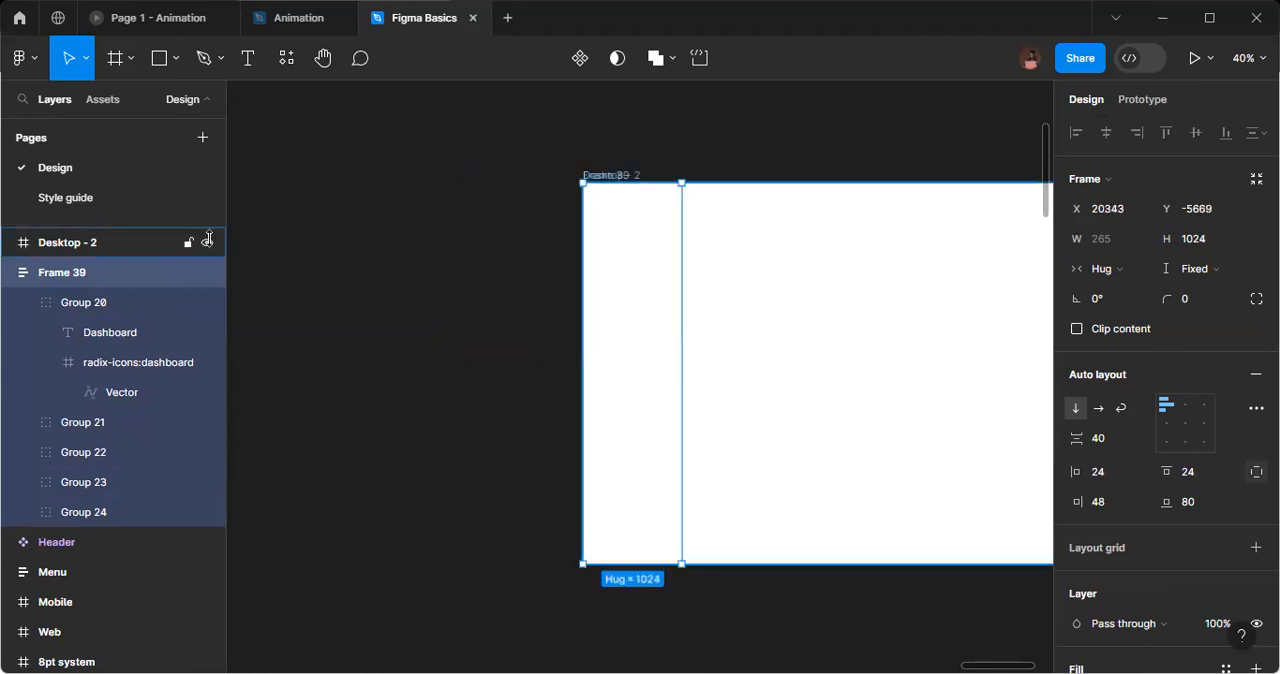
{"action": "left_click", "coordinate": [10, 275]}
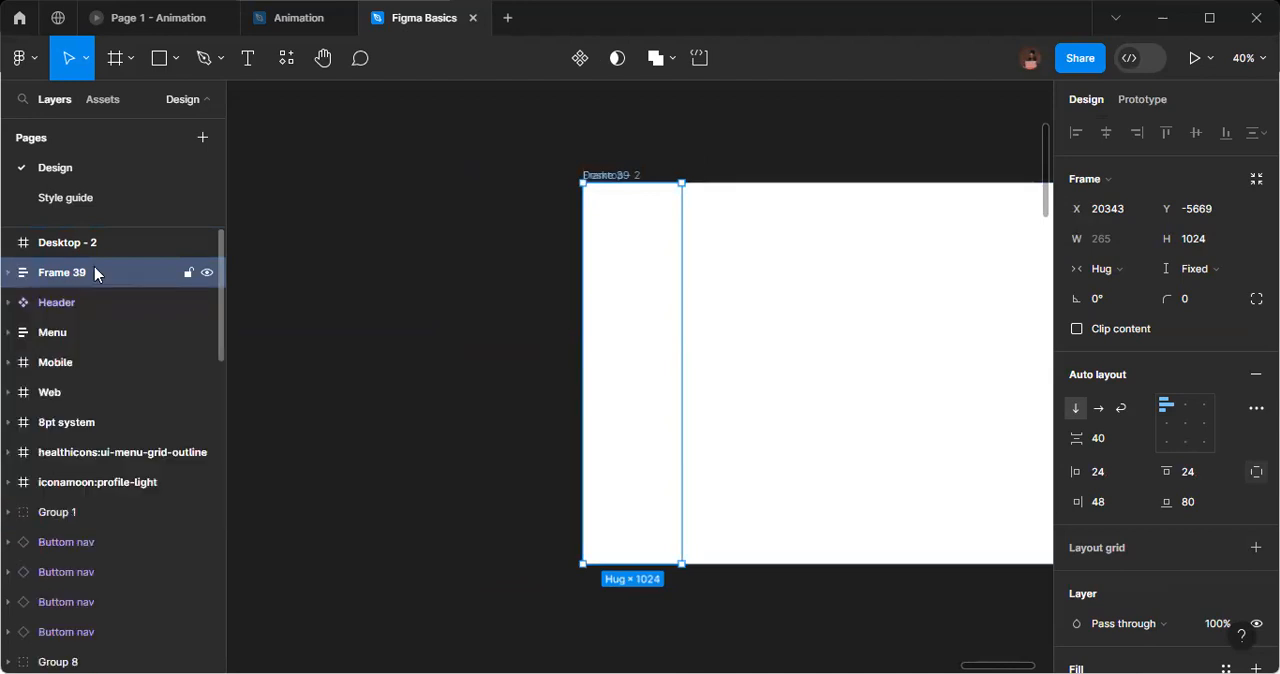
{"action": "left_click_drag", "start_coordinate": [101, 276], "coordinate": [100, 249]}
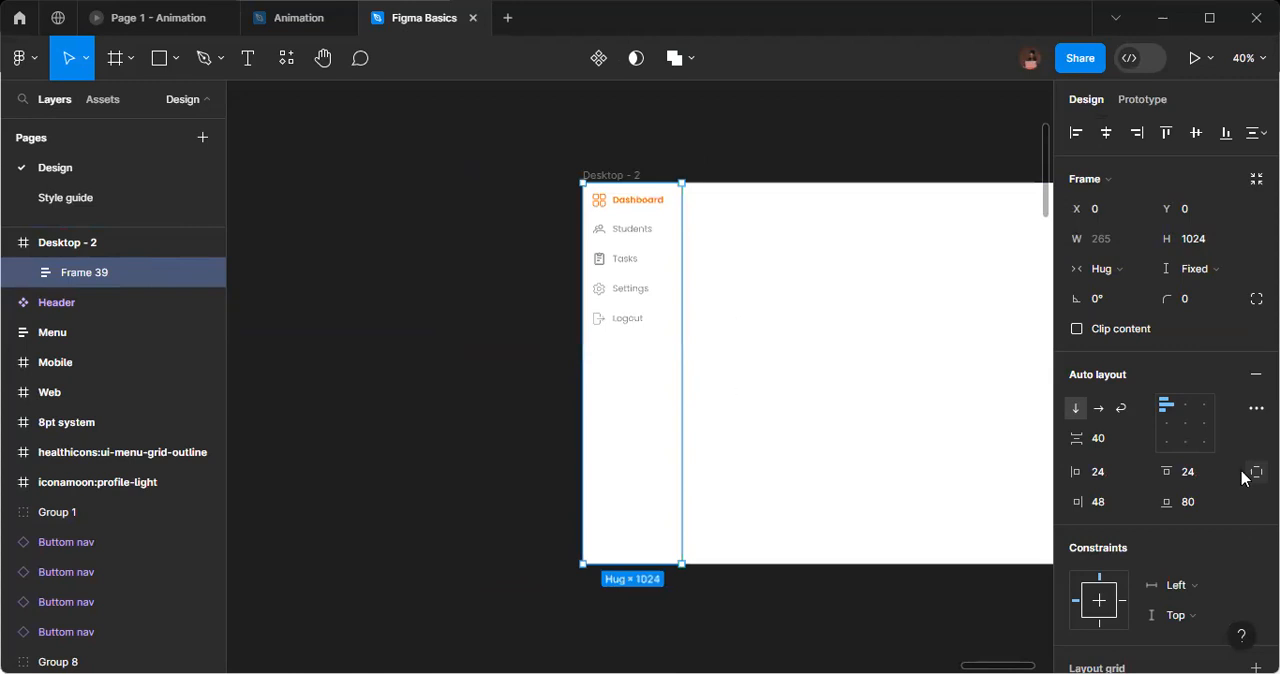
Add a drop shadow with a blur of 10 to the menu frame.
{"action": "scroll", "coordinate": [1222, 472], "scroll_direction": "down", "scroll_amount": 5}
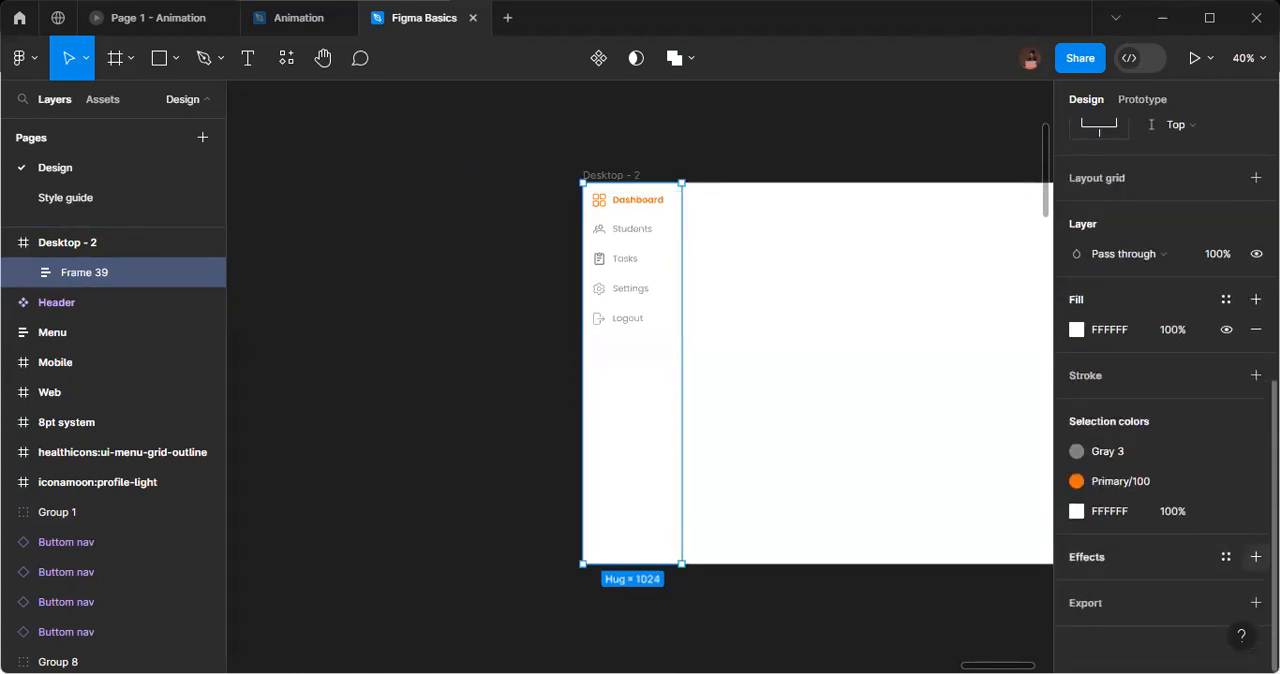
{"action": "left_click", "coordinate": [1256, 557]}
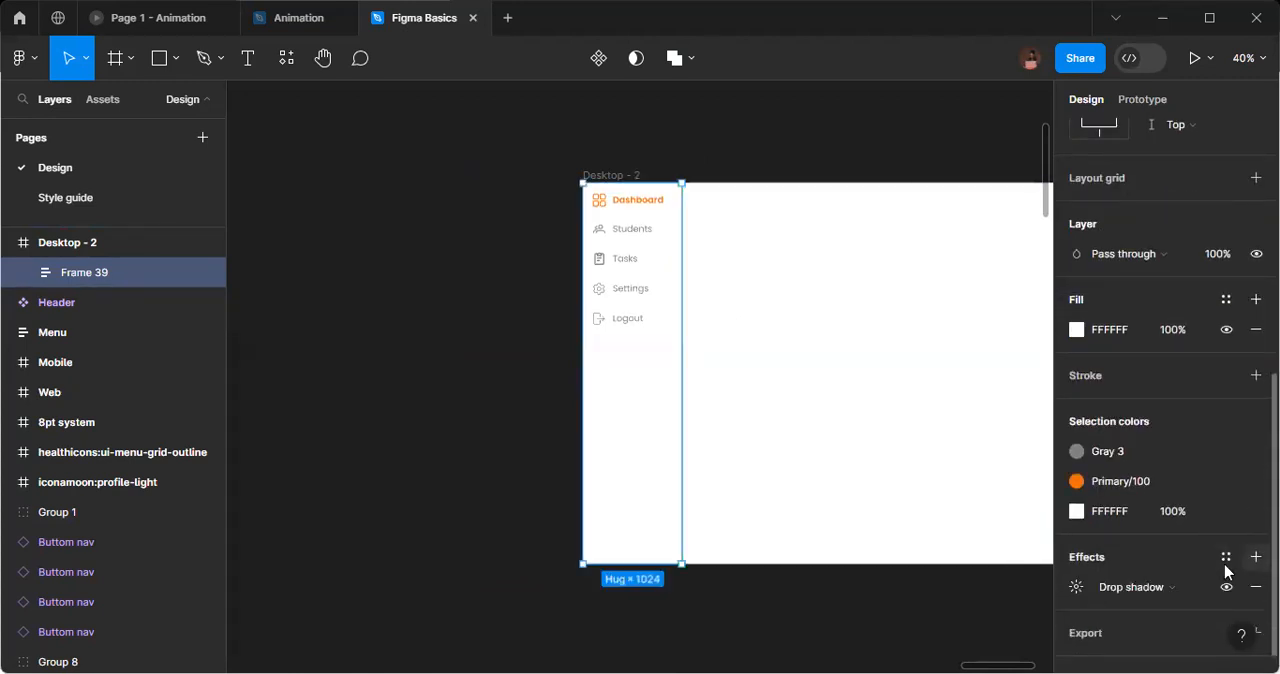
{"action": "left_click", "coordinate": [1074, 592]}
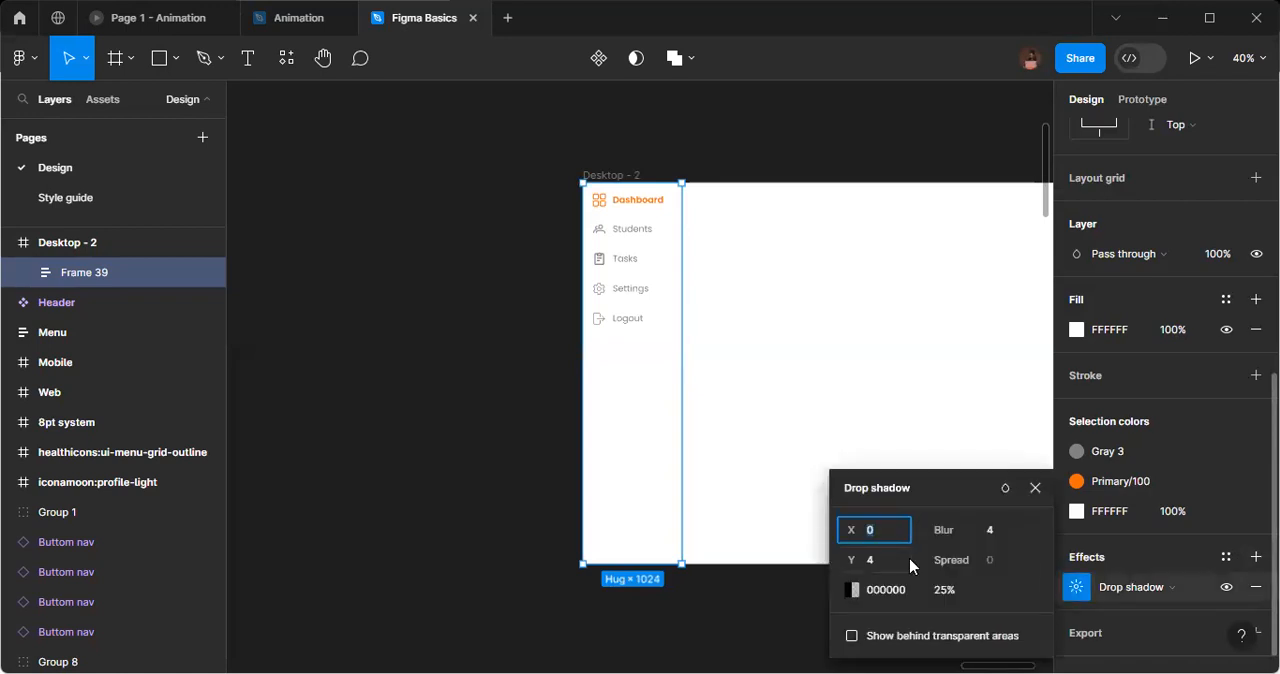
{"action": "key", "text": "Tab"}
{"action": "type", "text": "10"}
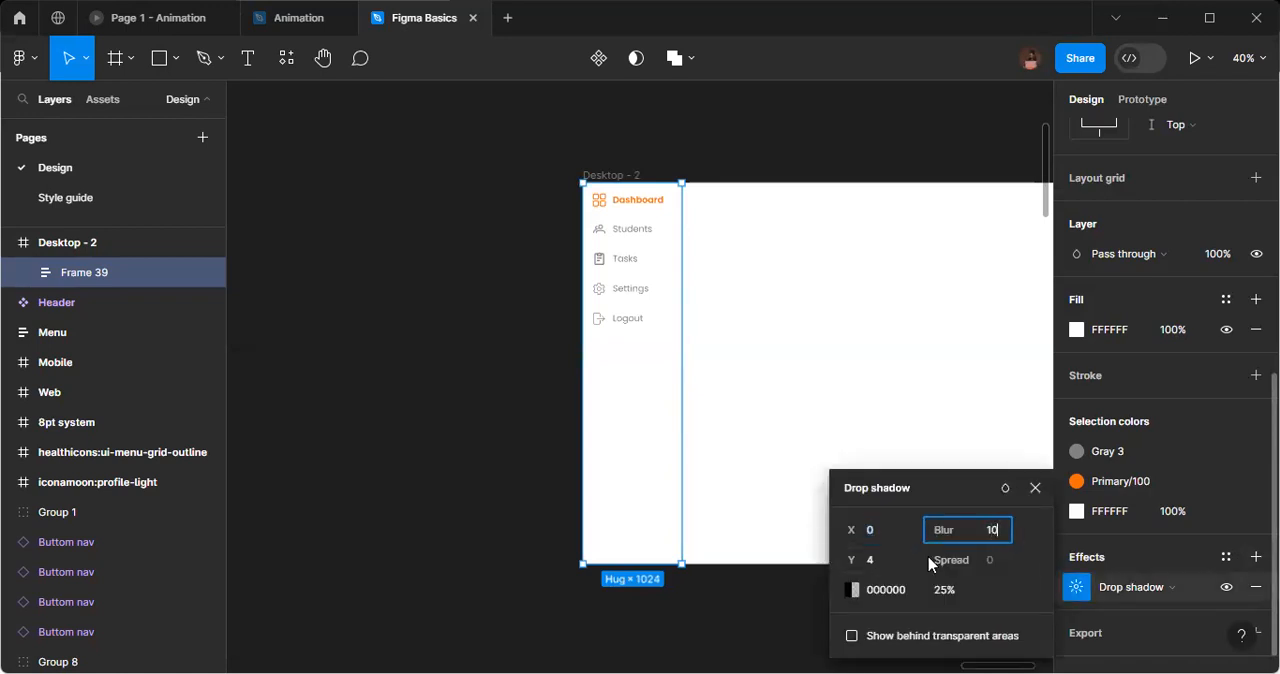
{"action": "key", "text": "Return"}
{"action": "left_click", "coordinate": [1034, 489]}
{"action": "left_click", "coordinate": [925, 422]}
{"action": "scroll", "coordinate": [840, 406], "scroll_direction": "up", "scroll_amount": 3}
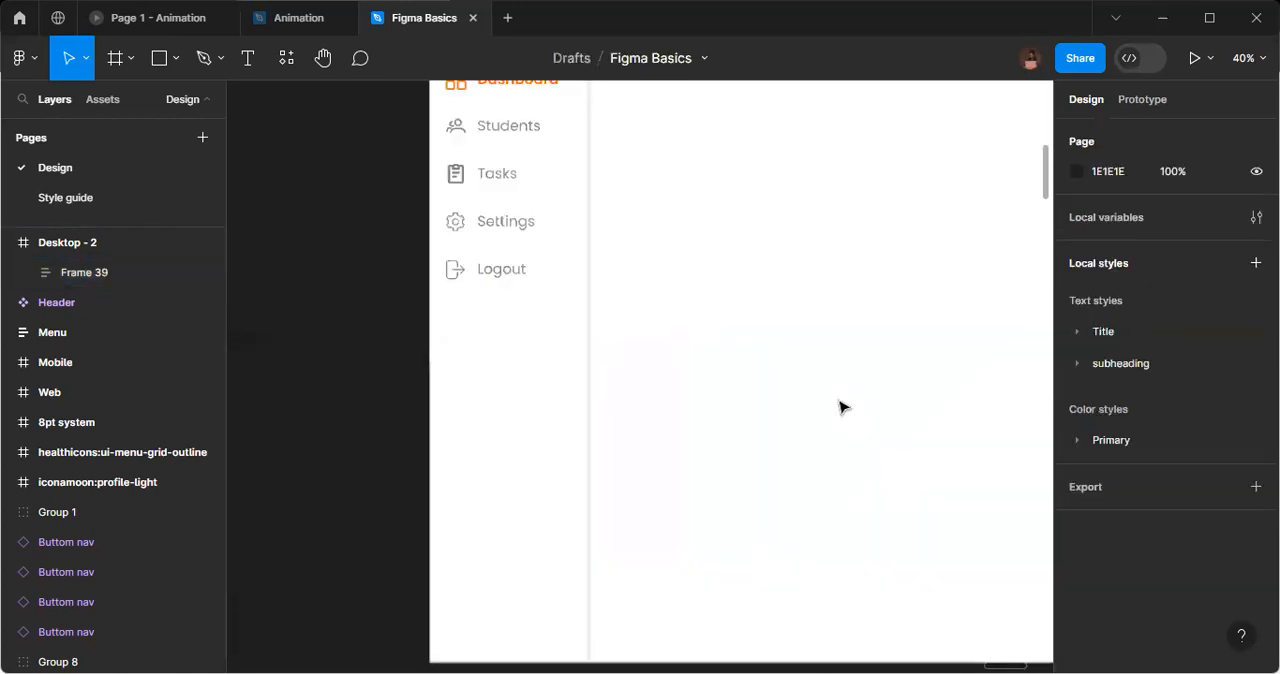
{"action": "scroll", "coordinate": [840, 406], "scroll_direction": "up", "scroll_amount": 1}
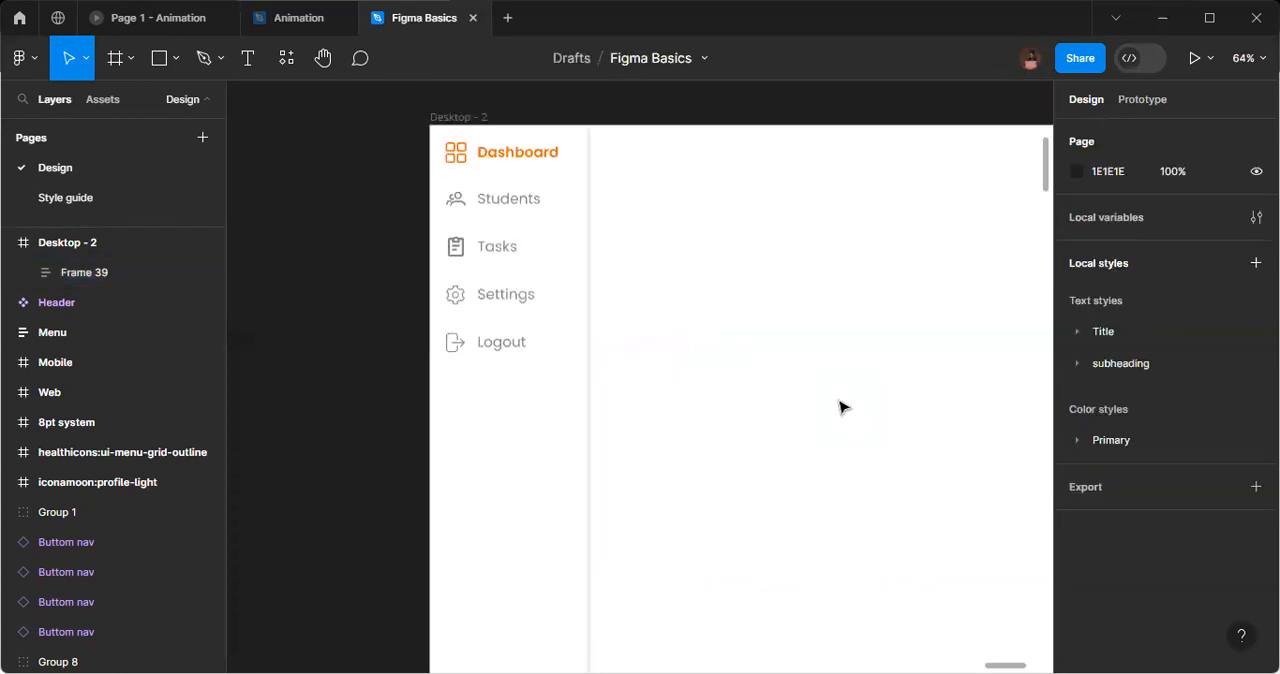
Move the Desktop - 2 frame into the empty canvas area left of the Header and Web frames.
{"action": "scroll", "coordinate": [840, 406], "scroll_direction": "down", "scroll_amount": 1}
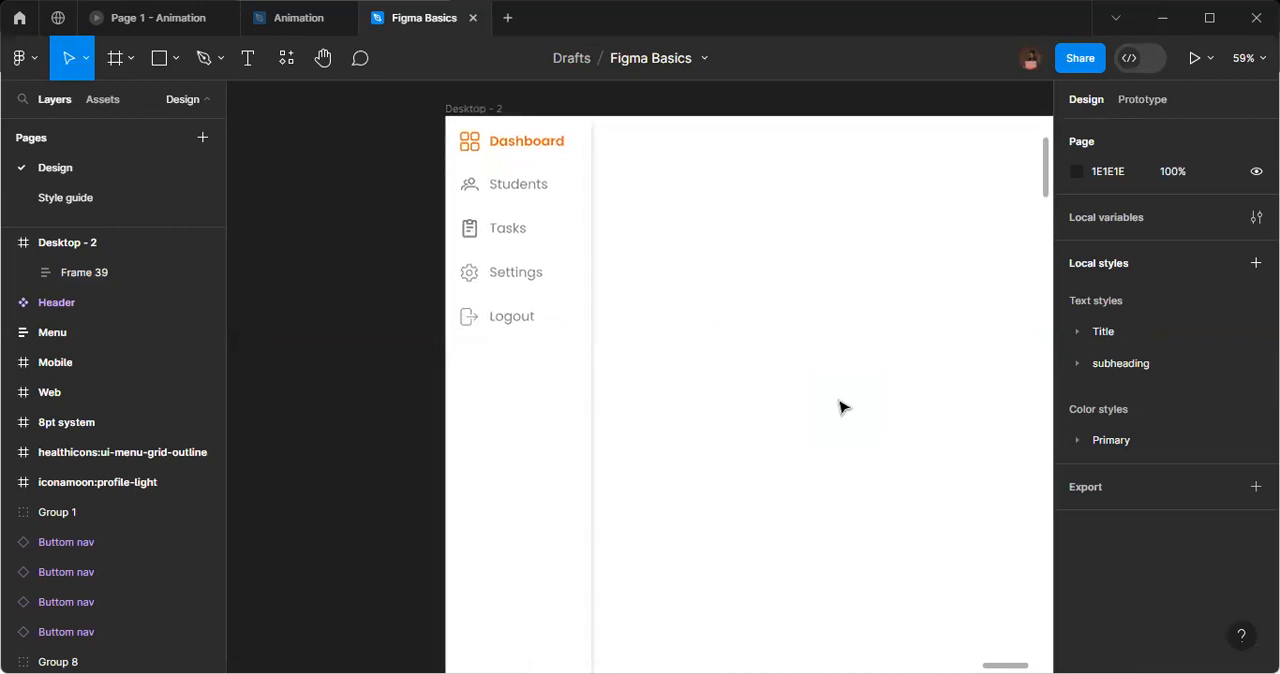
{"action": "scroll", "coordinate": [840, 406], "scroll_direction": "right", "scroll_amount": 1}
{"action": "scroll", "coordinate": [840, 406], "scroll_direction": "right", "scroll_amount": 1}
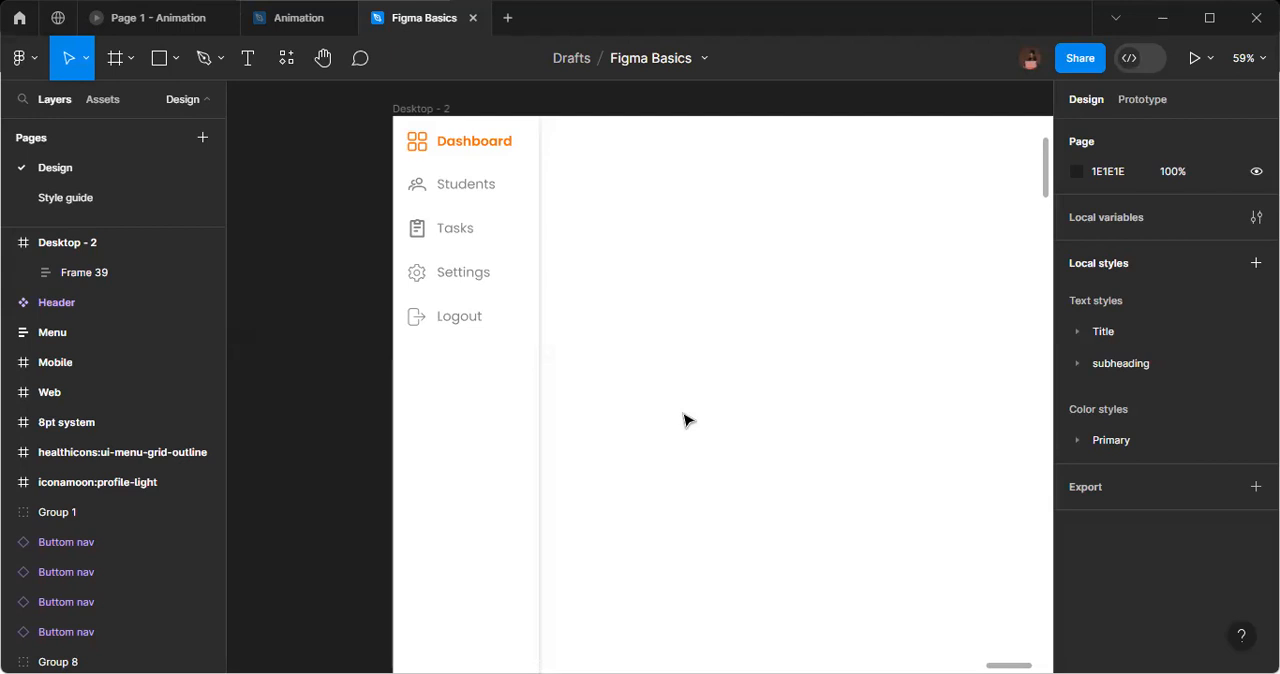
{"action": "scroll", "coordinate": [686, 420], "scroll_direction": "down", "scroll_amount": 2, "text": "ctrl"}
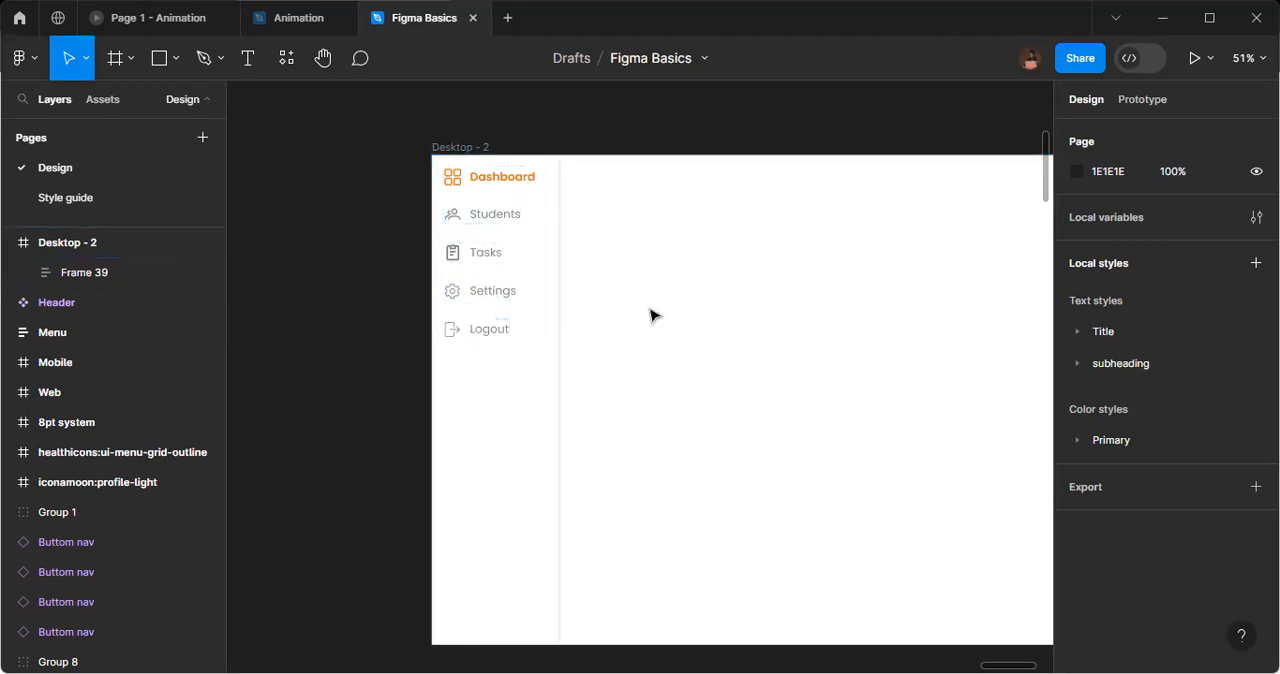
{"action": "left_click", "coordinate": [452, 149]}
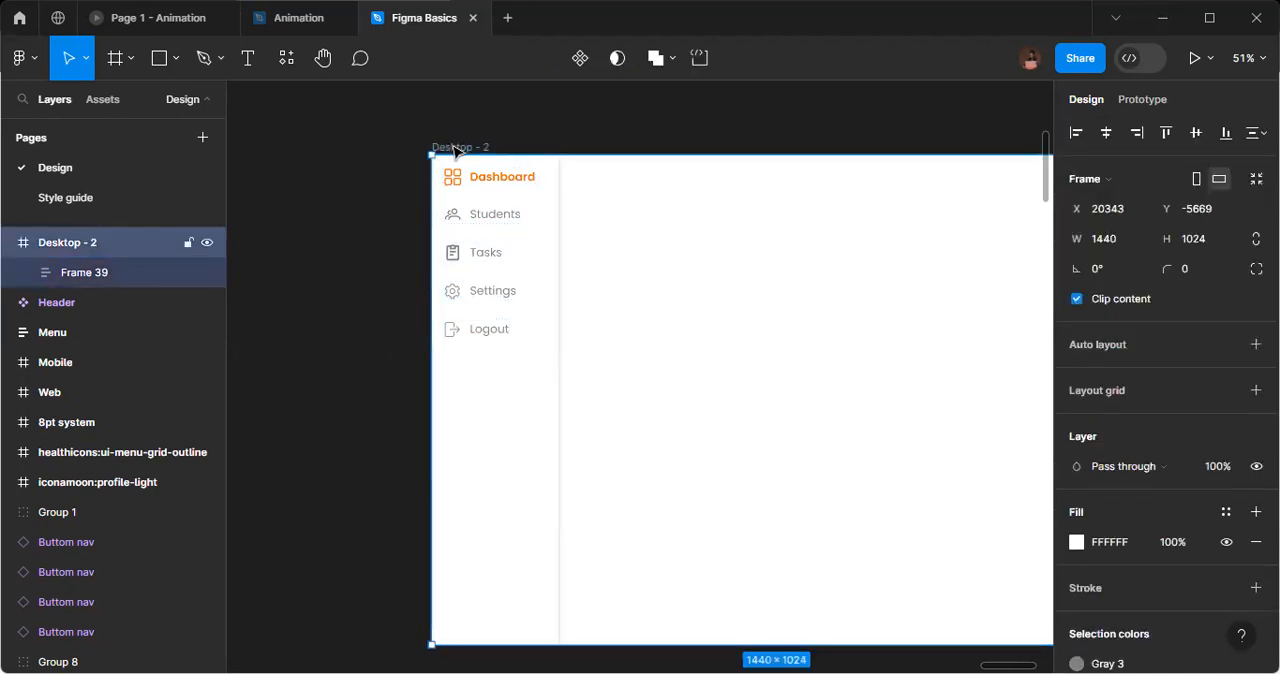
{"action": "scroll", "coordinate": [495, 171], "scroll_direction": "down", "scroll_amount": 3}
{"action": "scroll", "coordinate": [566, 266], "scroll_direction": "down", "scroll_amount": 1}
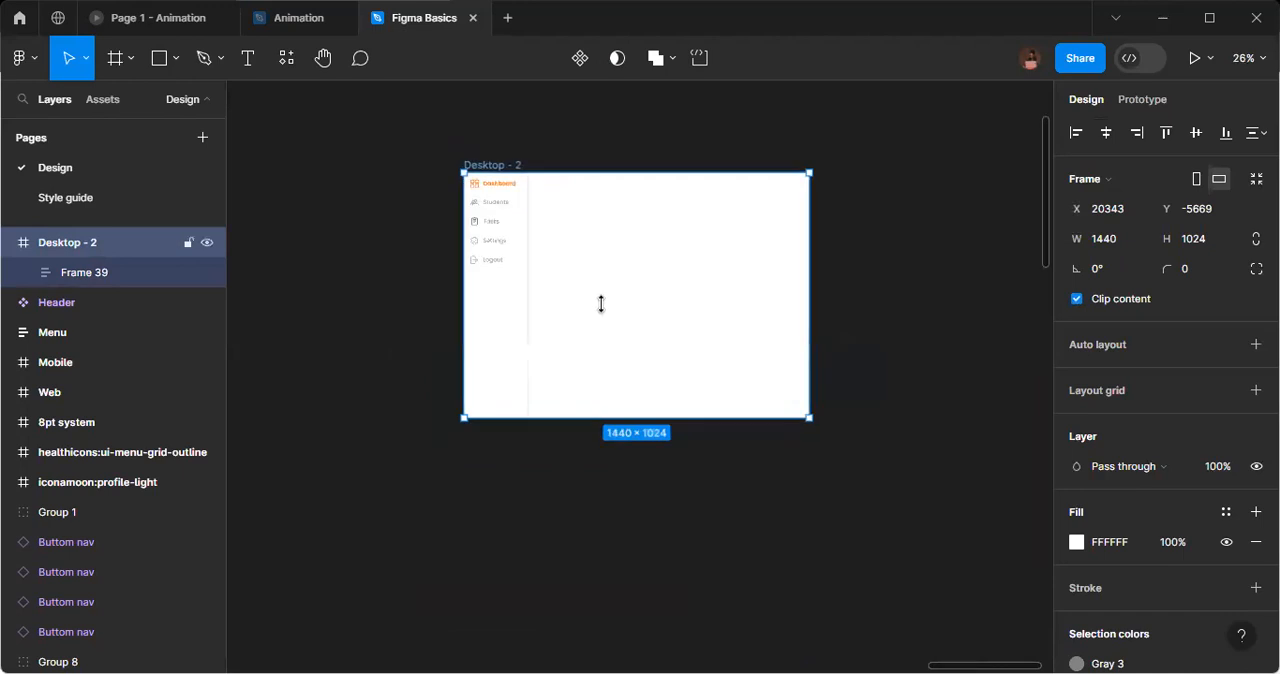
{"action": "scroll", "coordinate": [620, 331], "scroll_direction": "down", "scroll_amount": 2}
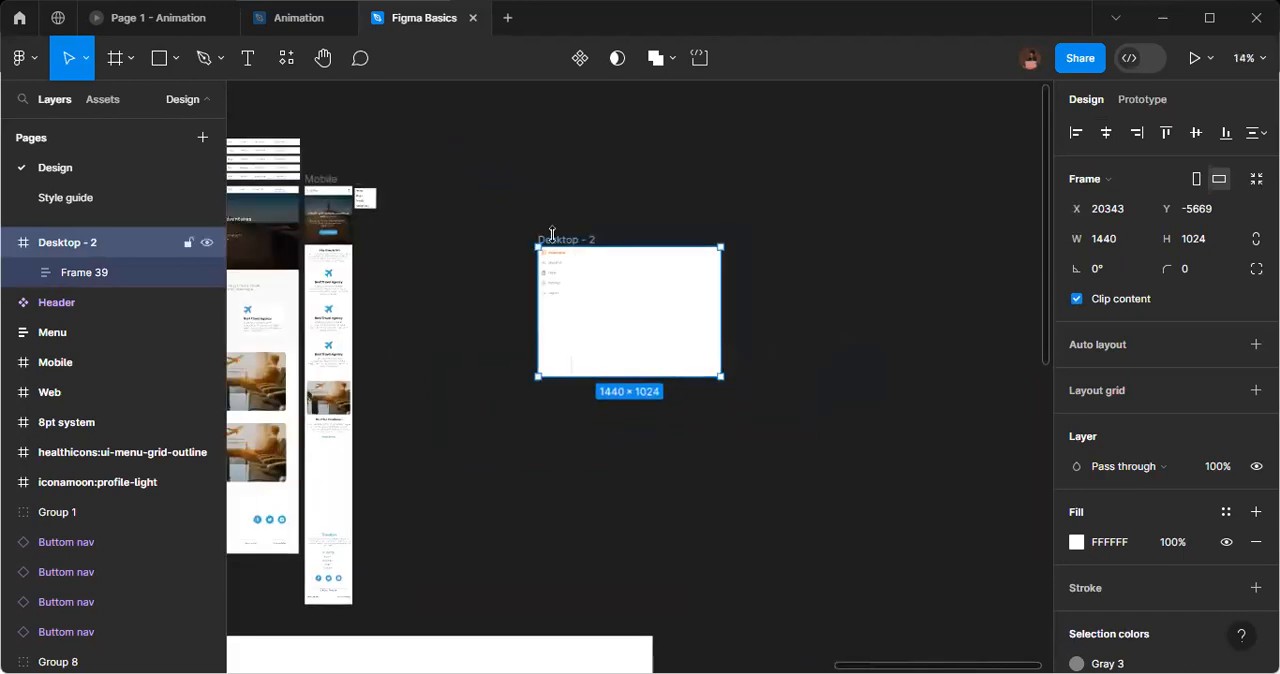
{"action": "left_click_drag", "start_coordinate": [552, 236], "coordinate": [711, 440]}
Place a copy of the Web frame's desert hero section on the empty canvas as a standalone frame.
{"action": "scroll", "coordinate": [711, 440], "scroll_direction": "up", "scroll_amount": 5}
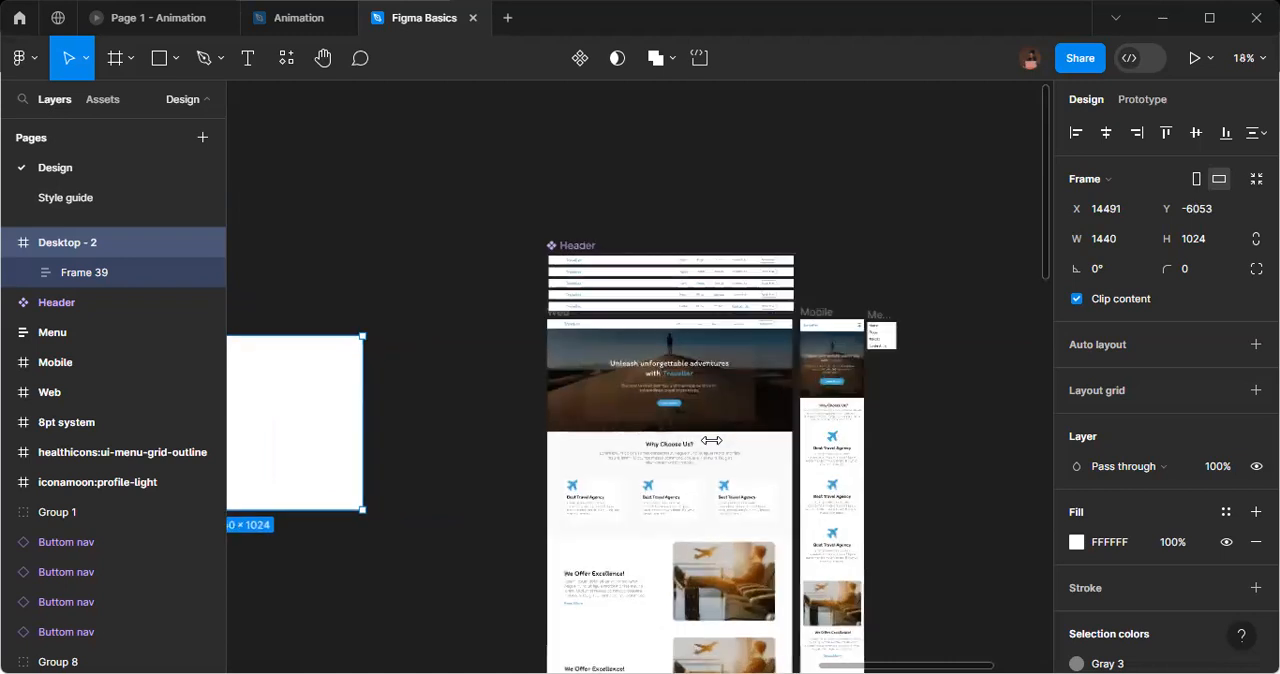
{"action": "scroll", "coordinate": [711, 440], "scroll_direction": "up", "scroll_amount": 2}
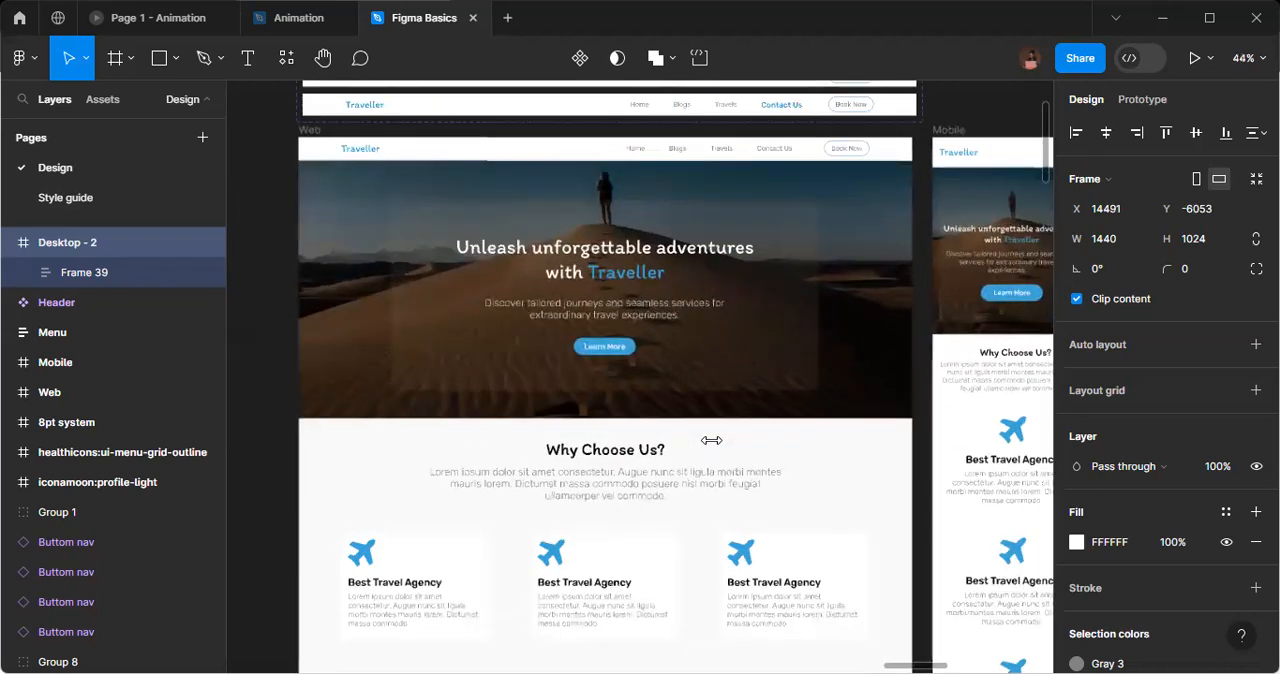
{"action": "scroll", "coordinate": [711, 440], "scroll_direction": "up", "scroll_amount": 1}
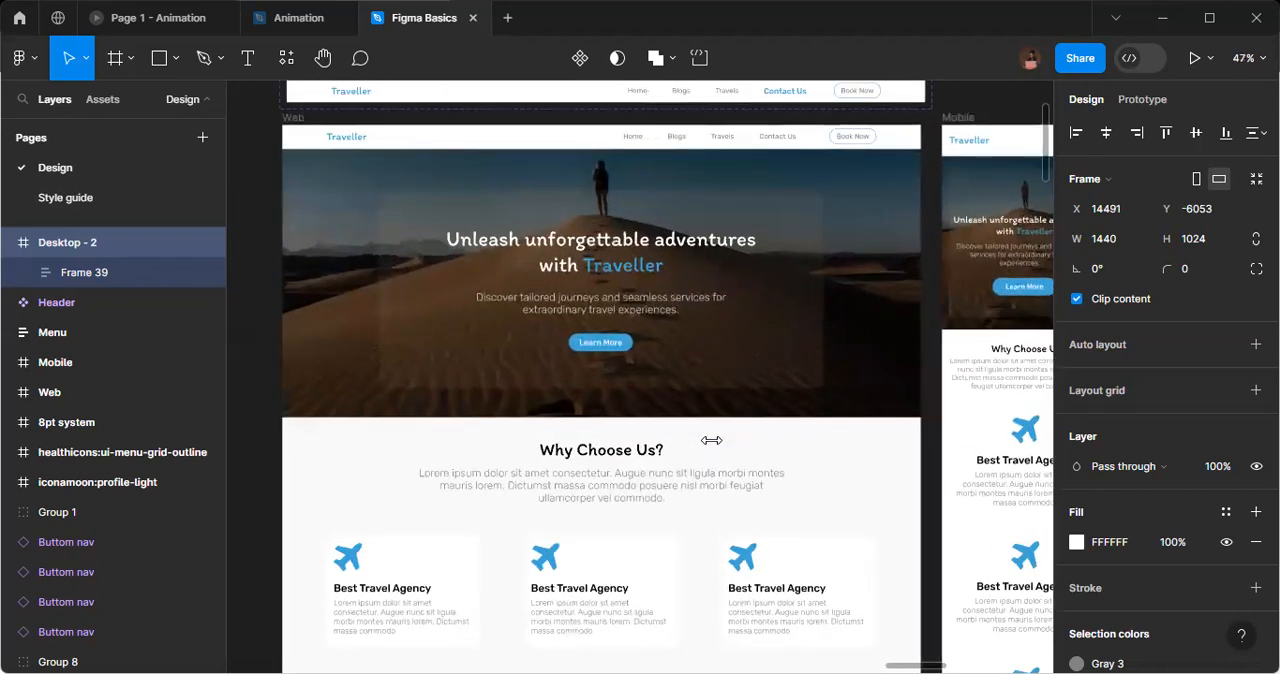
{"action": "scroll", "coordinate": [711, 440], "scroll_direction": "down", "scroll_amount": 1}
{"action": "scroll", "coordinate": [711, 440], "scroll_direction": "down", "scroll_amount": 10}
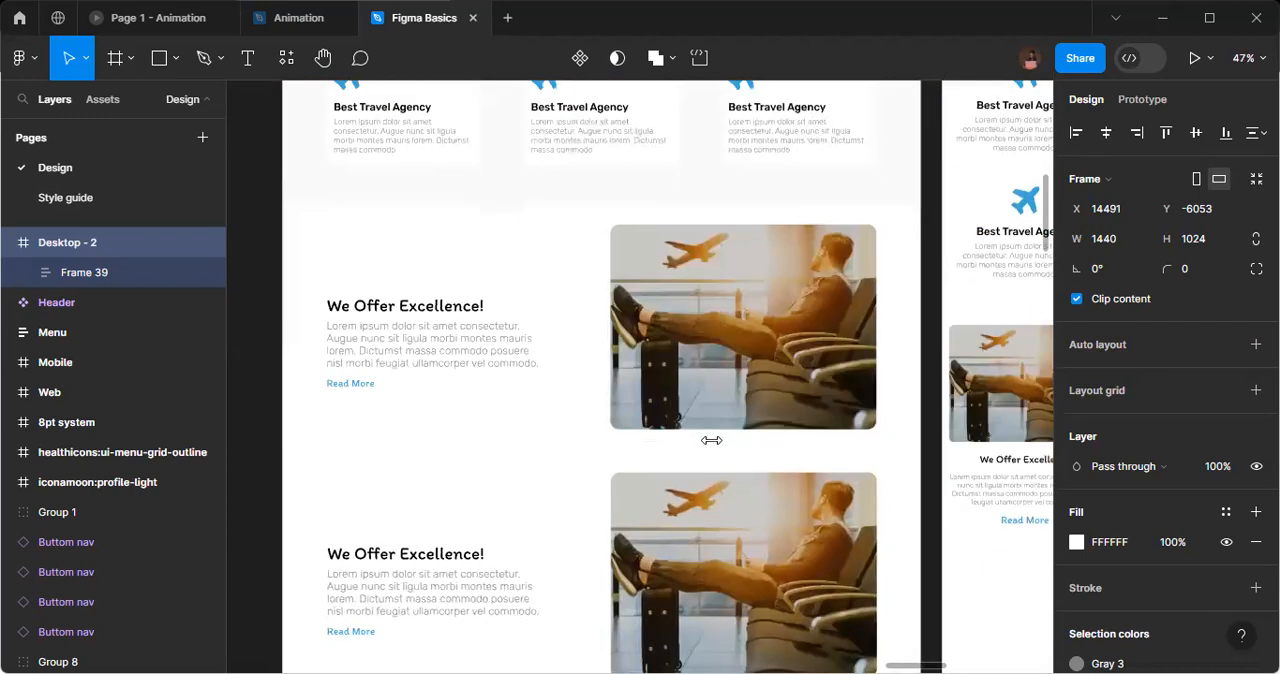
{"action": "scroll", "coordinate": [711, 440], "scroll_direction": "up", "scroll_amount": 5}
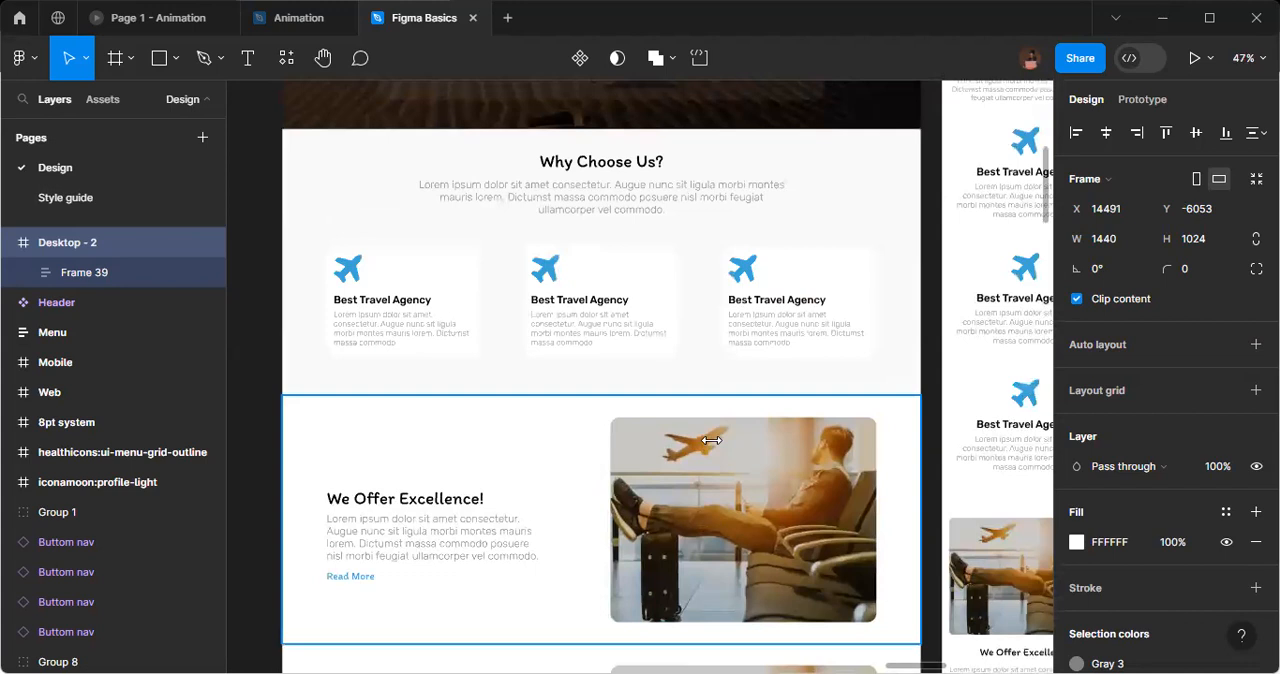
{"action": "scroll", "coordinate": [711, 440], "scroll_direction": "up", "scroll_amount": 2}
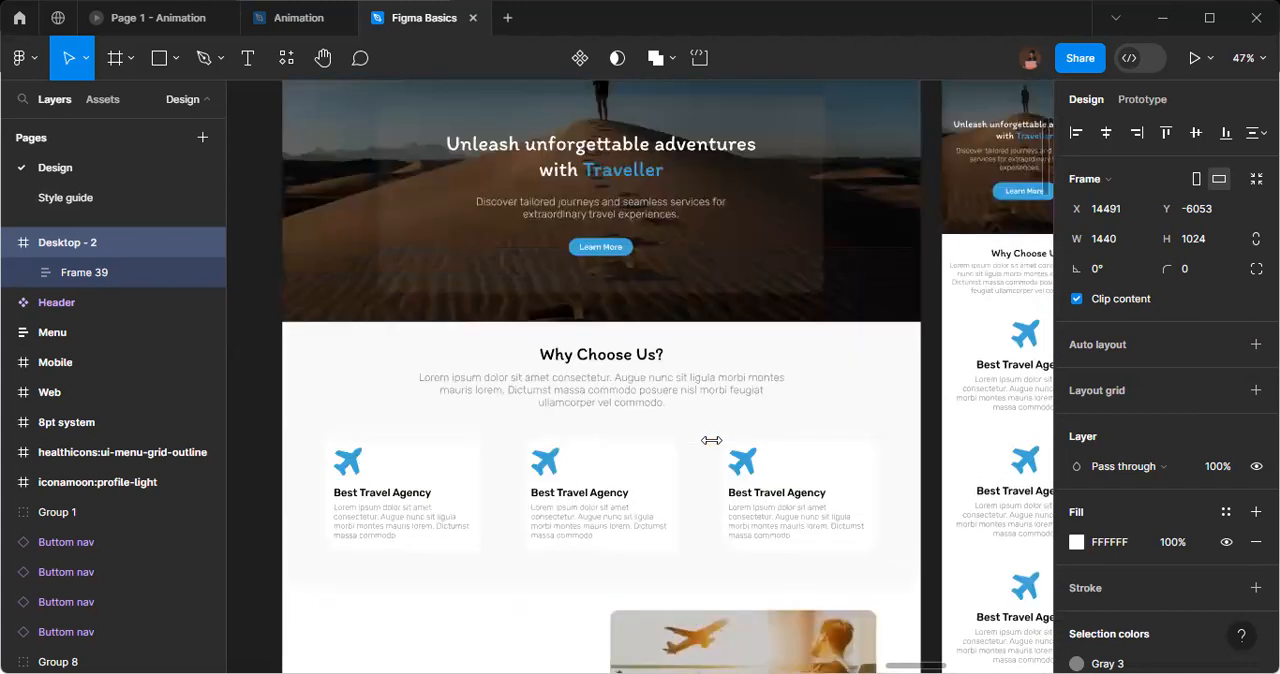
{"action": "scroll", "coordinate": [711, 440], "scroll_direction": "up", "scroll_amount": 1}
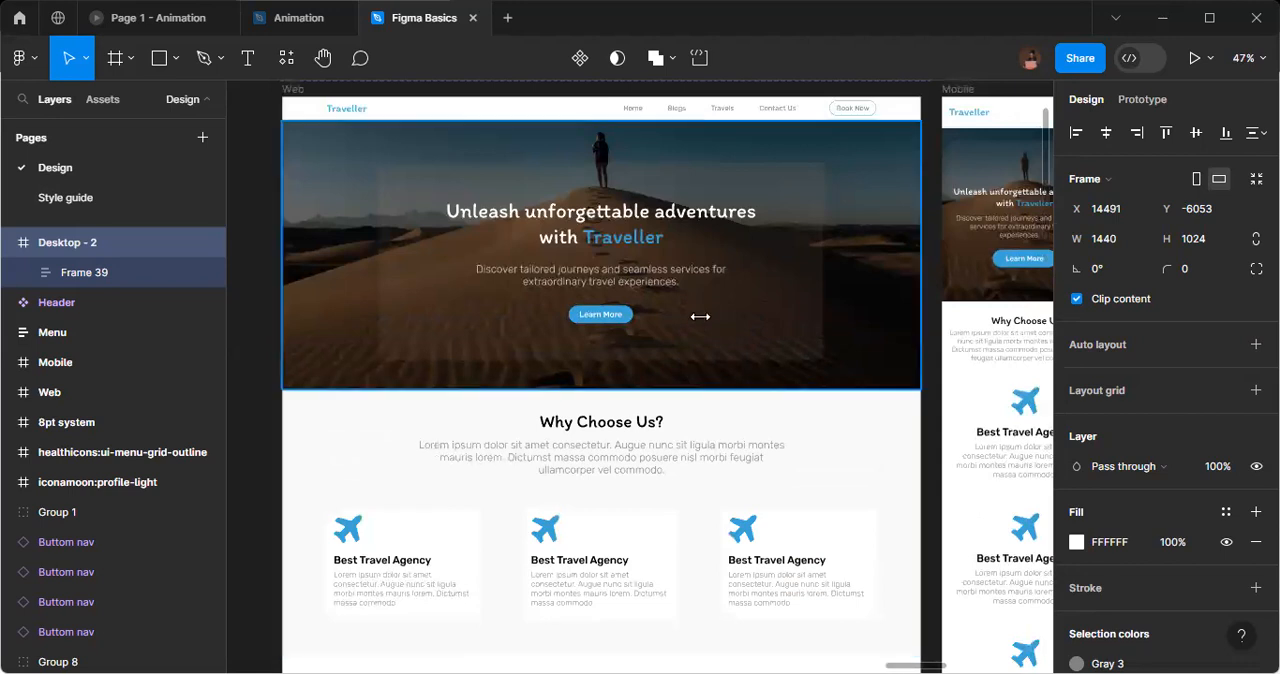
{"action": "left_click", "coordinate": [342, 170]}
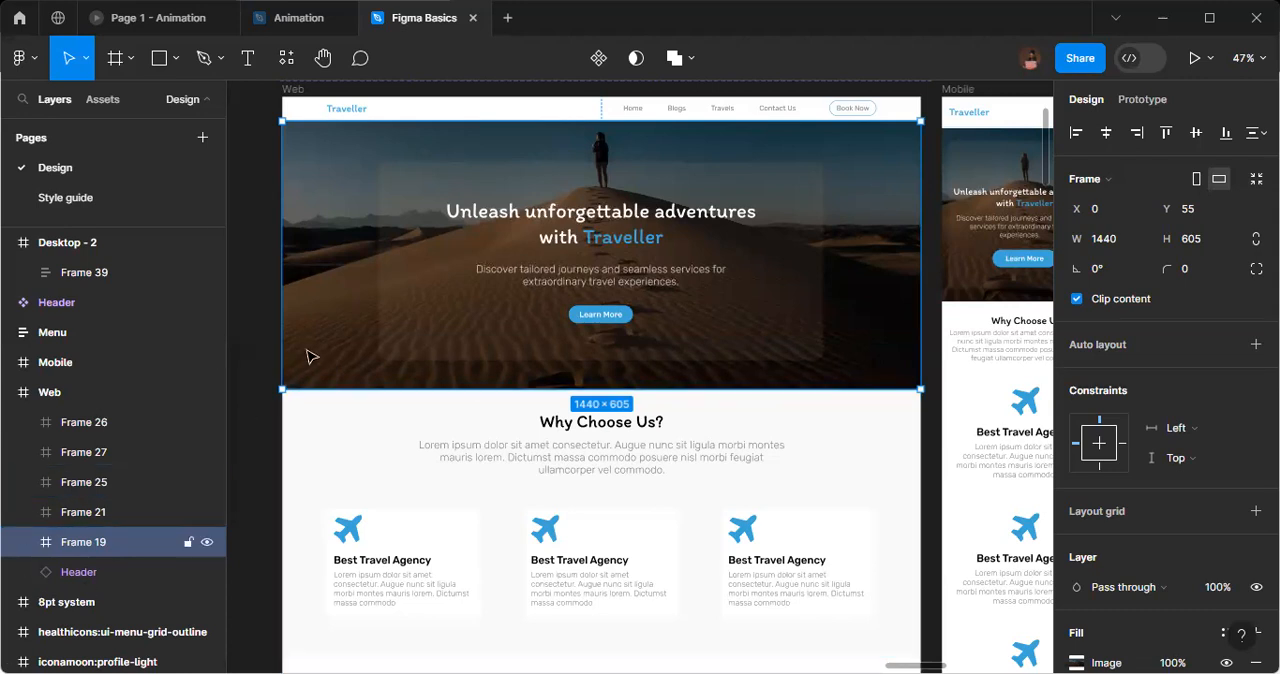
{"action": "left_click_drag", "start_coordinate": [1057, 333], "coordinate": [367, 351]}
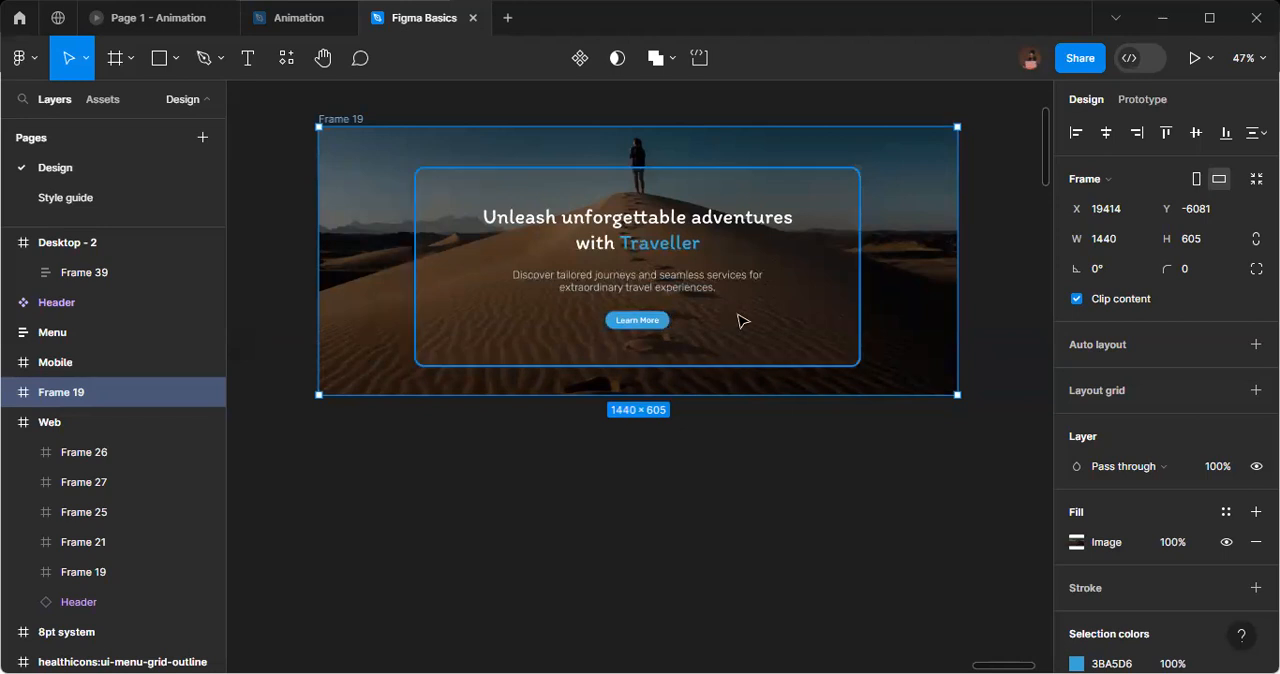
Group the Learn More button, the description text and the heading inside the copied hero frame.
{"action": "left_click", "coordinate": [808, 317]}
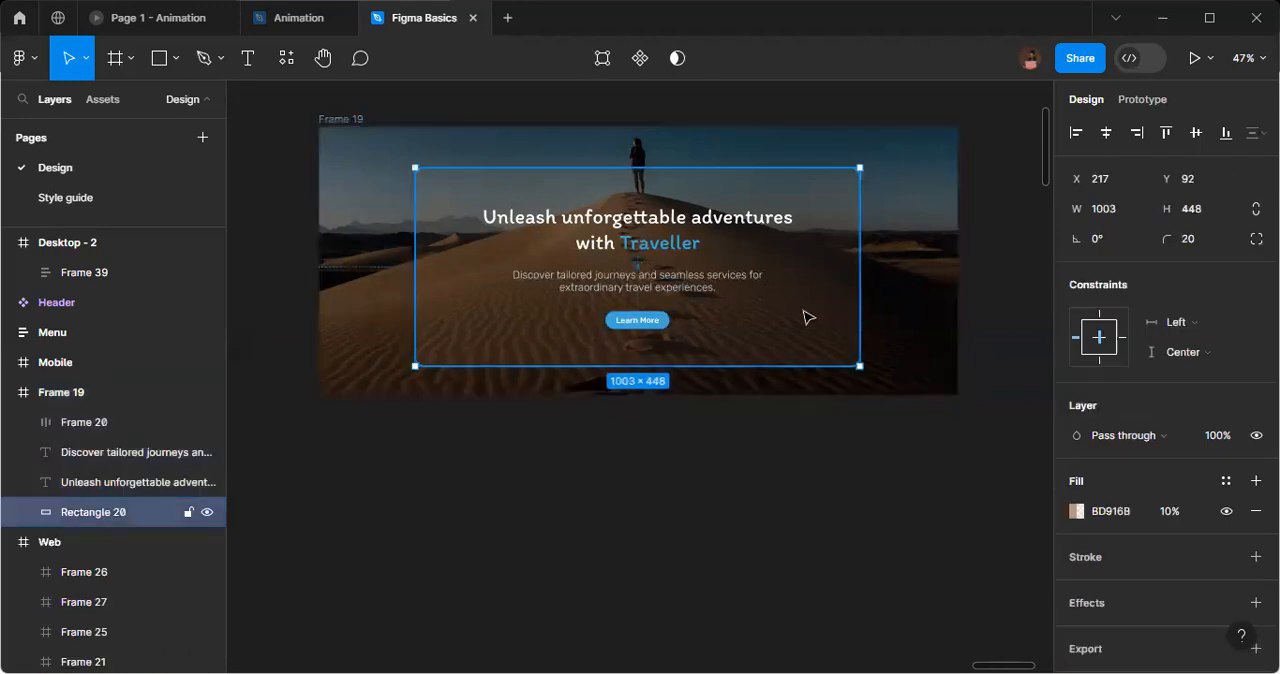
{"action": "left_click", "coordinate": [628, 314]}
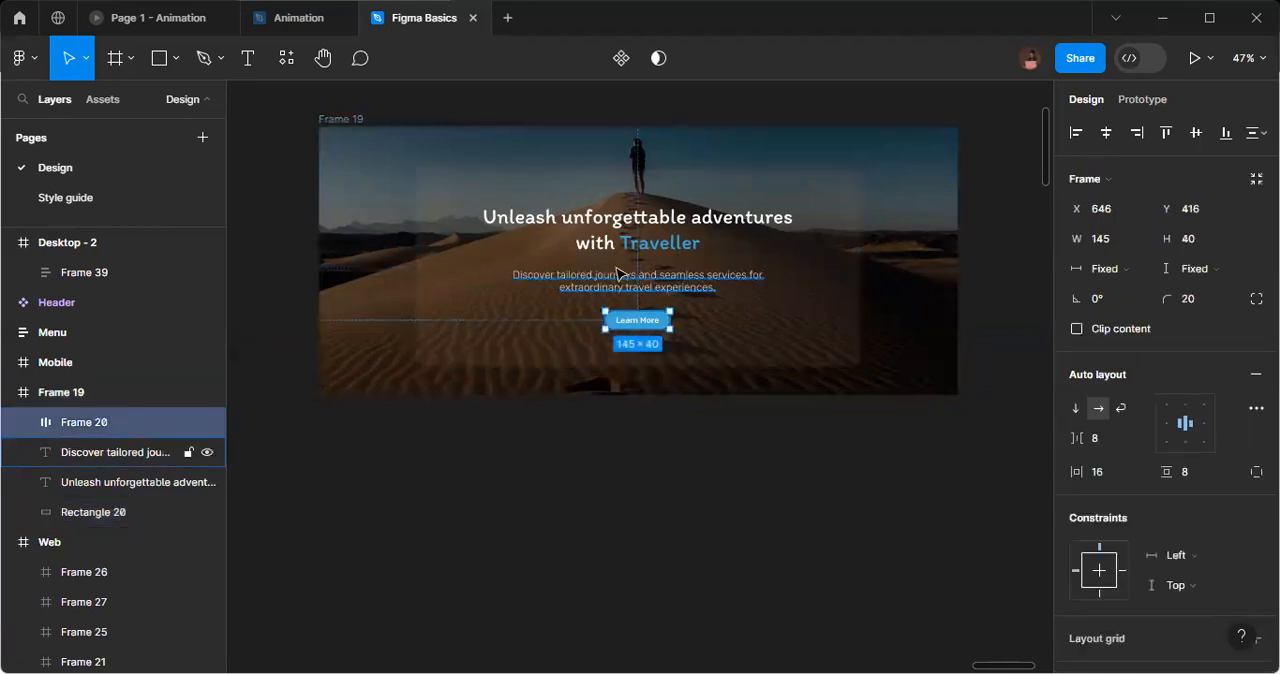
{"action": "left_click", "coordinate": [620, 276], "text": "shift"}
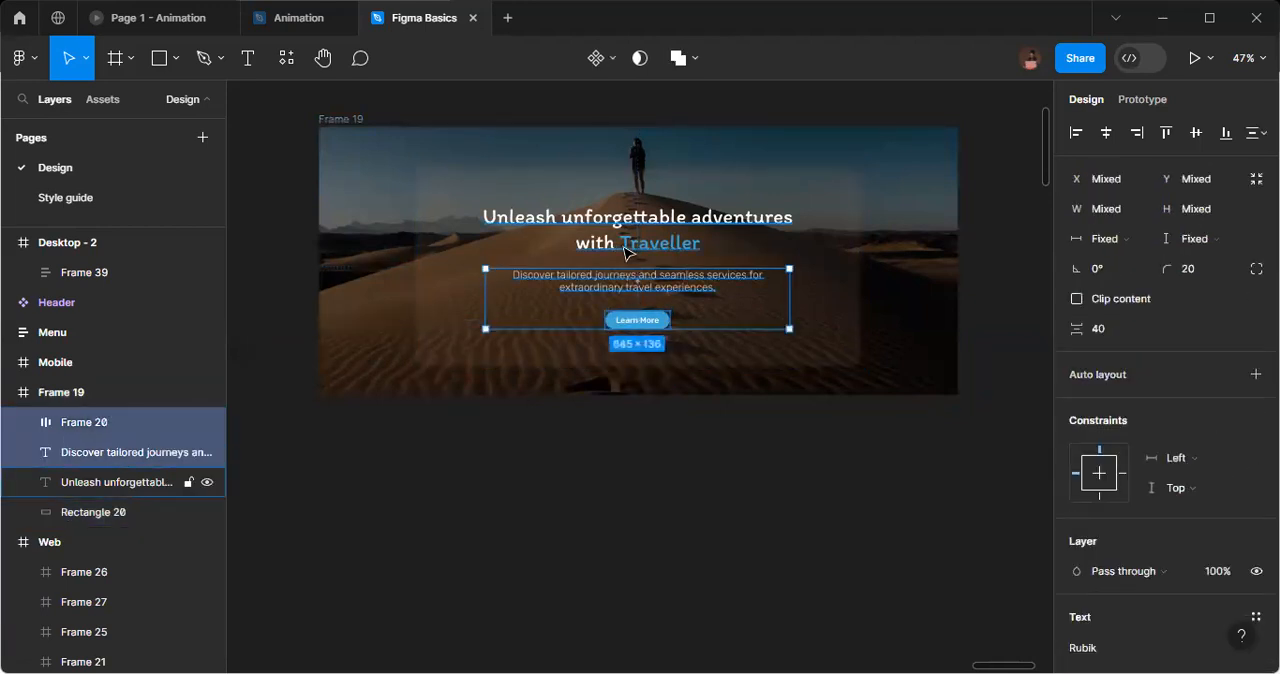
{"action": "left_click", "coordinate": [624, 252], "text": "shift"}
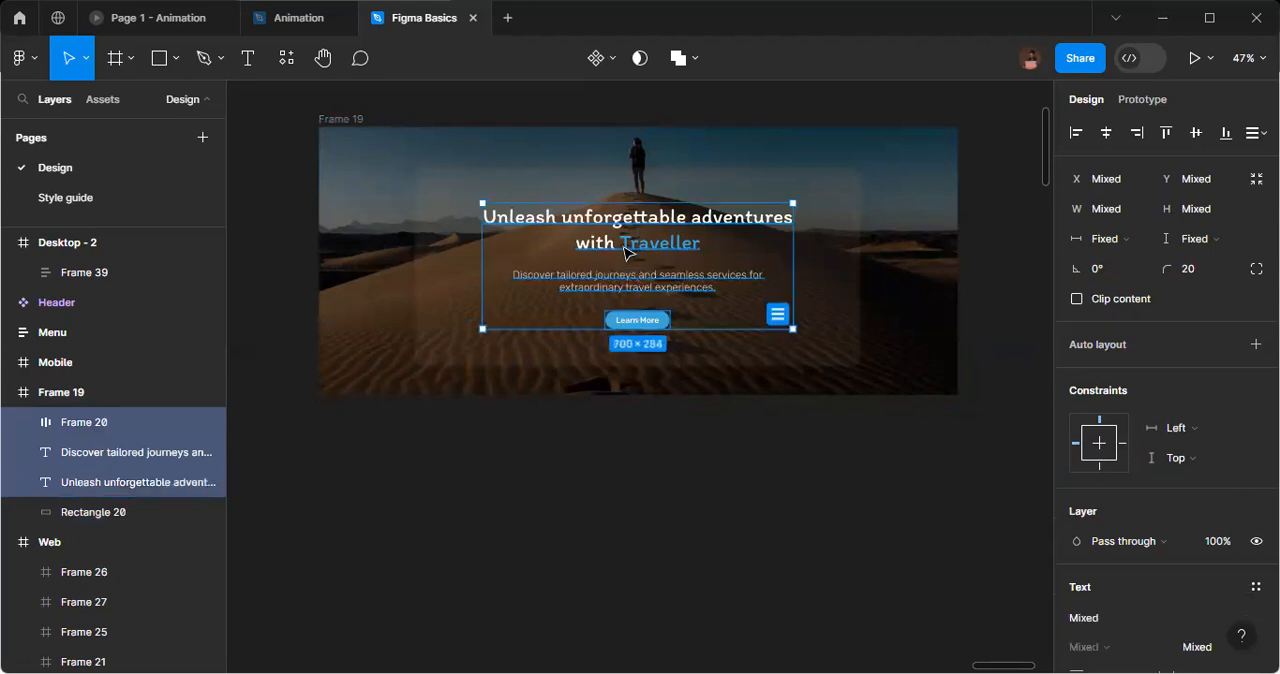
{"action": "key", "text": "ctrl+g"}
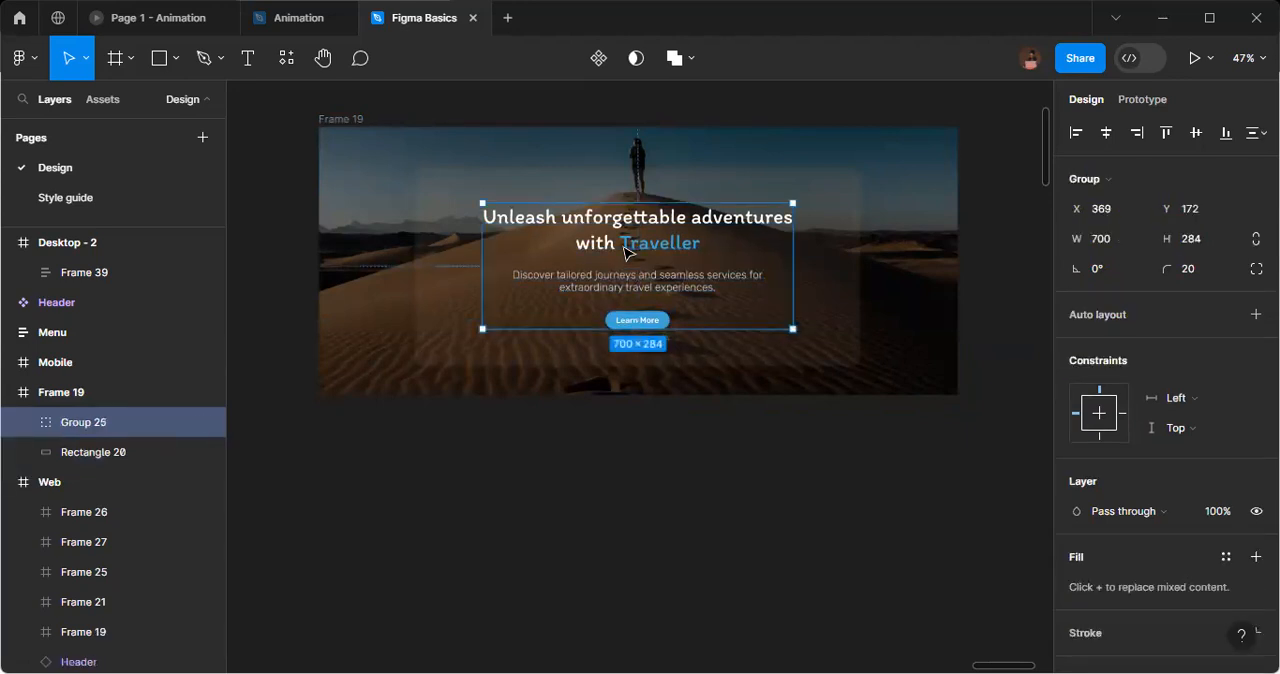
Move the heading, description and button group straight down to Y 492, partly past the hero frame's lower edge.
{"action": "left_click_drag", "start_coordinate": [624, 252], "coordinate": [624, 256]}
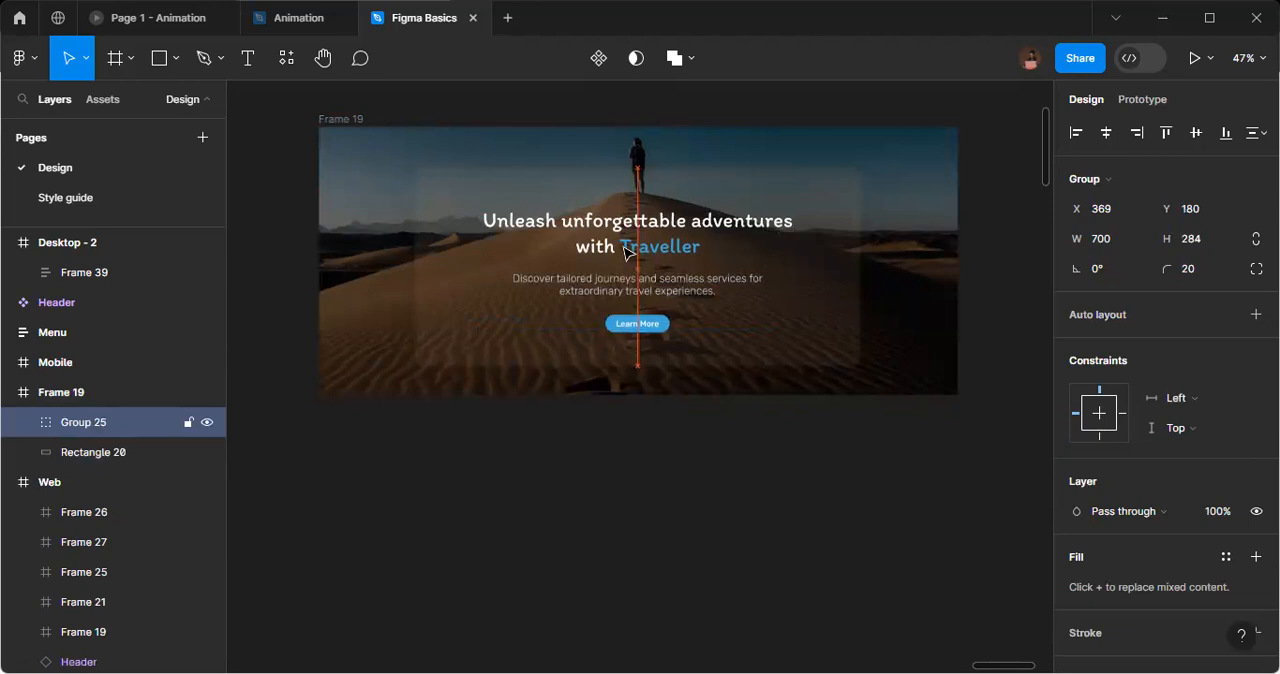
{"action": "key", "text": "shift+Down"}
{"action": "key", "text": "shift+Down"}
{"action": "key", "text": "shift+Down"}
{"action": "key", "text": "shift+Down"}
{"action": "key", "text": "shift+Down"}
{"action": "key", "text": "shift+Down"}
{"action": "key", "text": "shift+Down"}
{"action": "key", "text": "shift+Down"}
{"action": "key", "text": "shift+Down"}
{"action": "key", "text": "shift+Down"}
{"action": "key", "text": "shift+Down"}
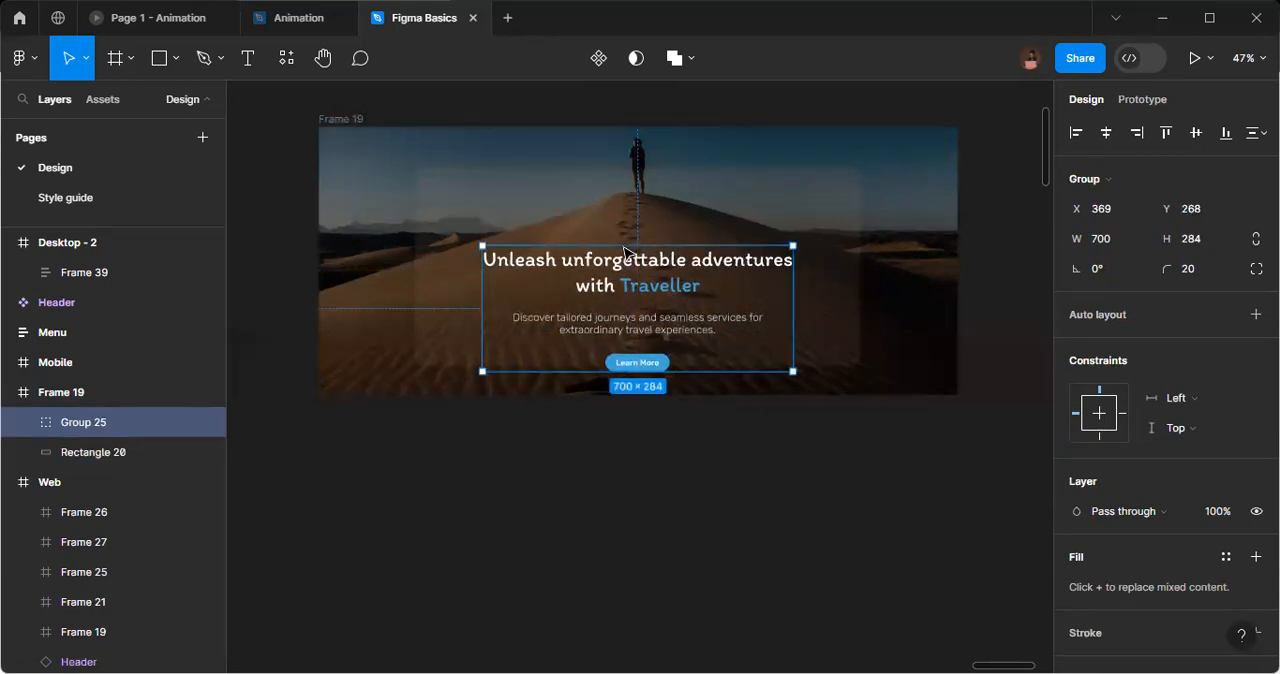
{"action": "key", "text": "shift+Down"}
{"action": "key", "text": "shift+Down"}
{"action": "key", "text": "shift+Down"}
{"action": "key", "text": "shift+Down"}
{"action": "key", "text": "shift+Down"}
{"action": "key", "text": "shift+Down"}
{"action": "key", "text": "shift+Down"}
{"action": "key", "text": "shift+Down"}
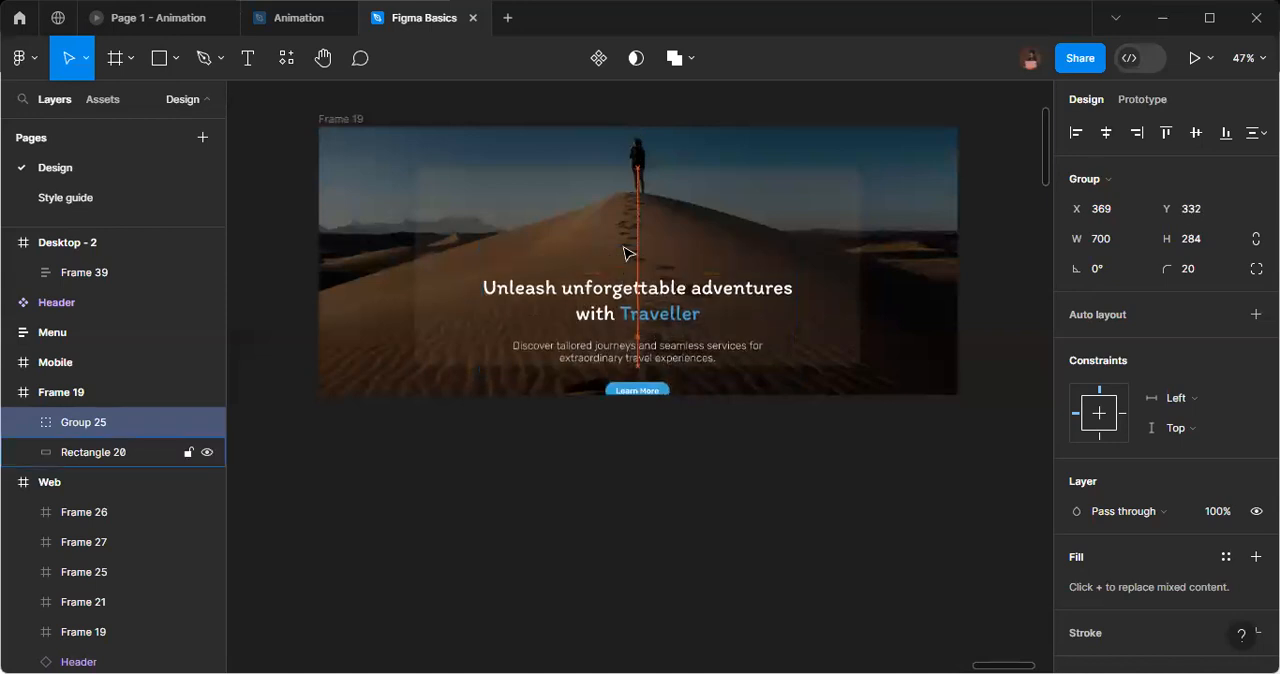
{"action": "key", "text": "shift+Down"}
{"action": "key", "text": "shift+Down"}
{"action": "key", "text": "shift+Down"}
{"action": "key", "text": "shift+Down"}
{"action": "key", "text": "shift+Down"}
{"action": "key", "text": "shift+Down"}
{"action": "key", "text": "shift+Down"}
{"action": "key", "text": "shift+Down"}
{"action": "key", "text": "shift+Down"}
{"action": "key", "text": "shift+Down"}
{"action": "key", "text": "shift+Down"}
{"action": "key", "text": "shift+Down"}
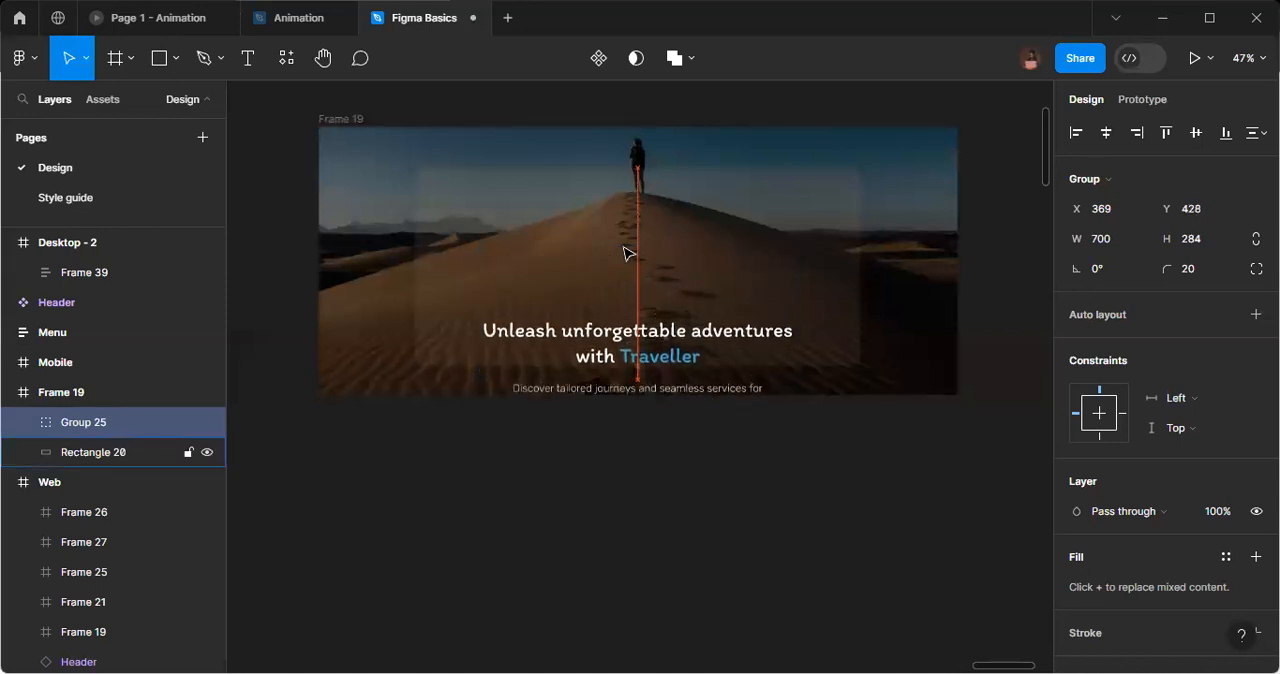
{"action": "key", "text": "shift+Down"}
{"action": "key", "text": "shift+Down"}
{"action": "key", "text": "shift+Down"}
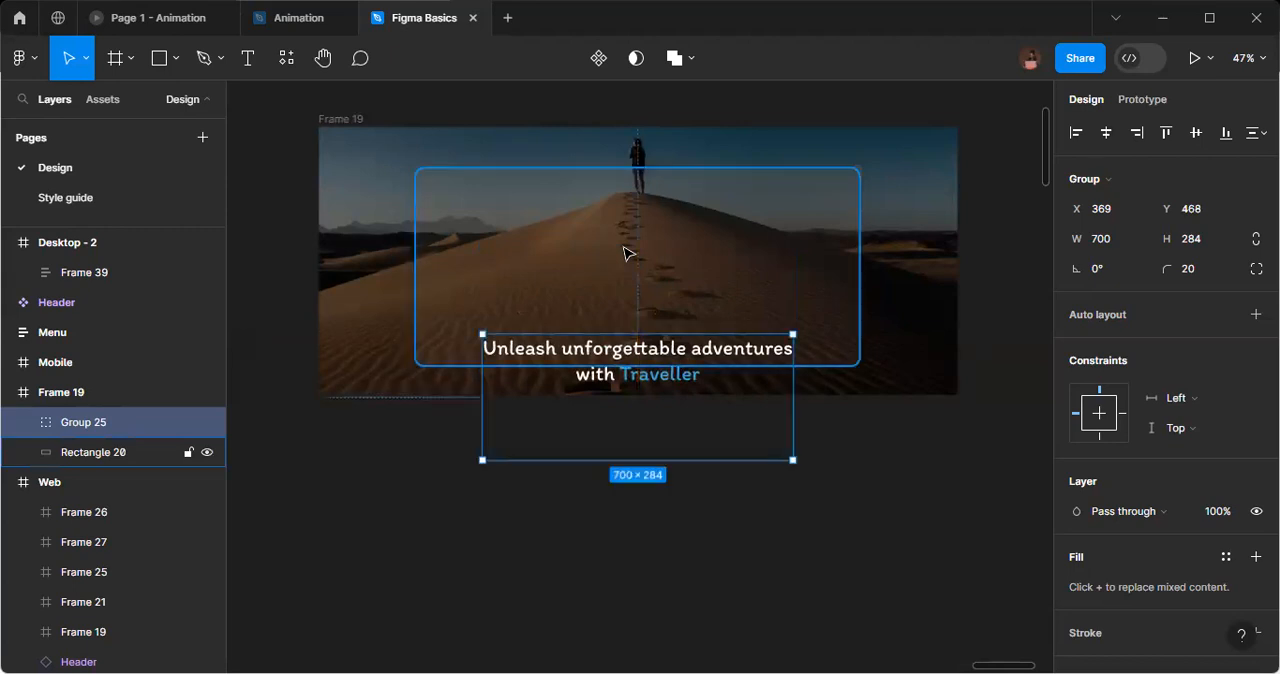
{"action": "key", "text": "shift+Down"}
{"action": "key", "text": "shift+Down"}
{"action": "key", "text": "shift+Down"}
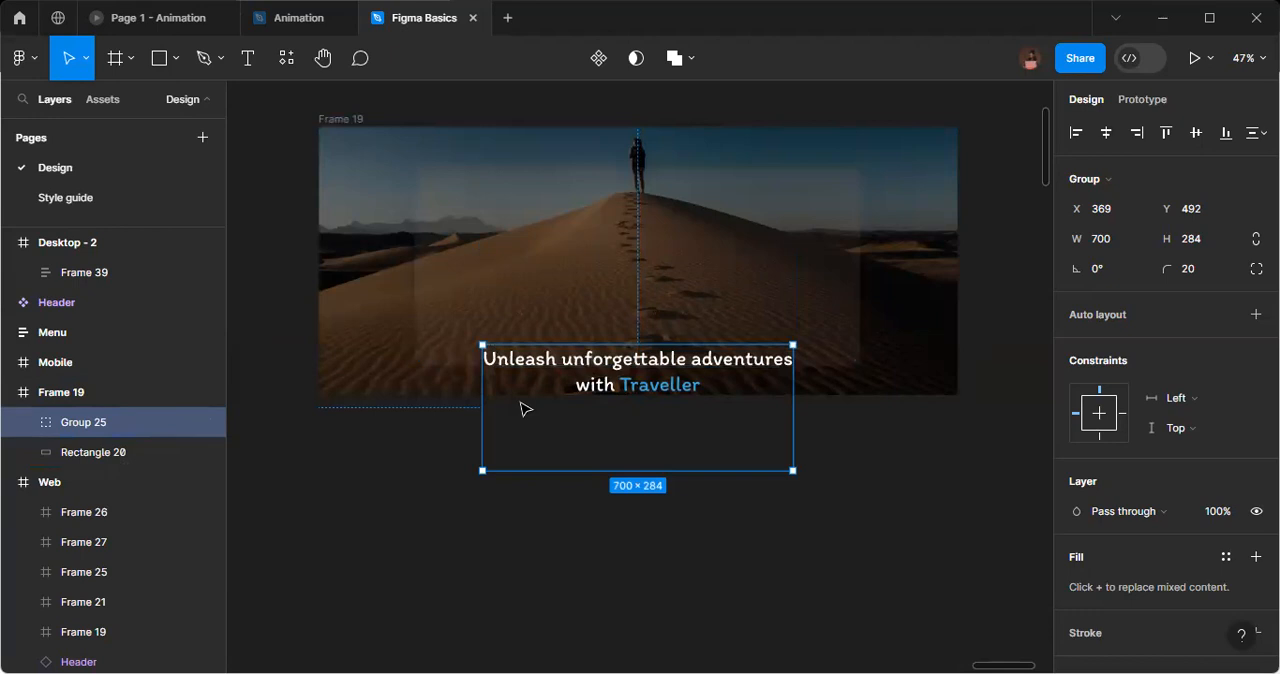
Set the layer opacity of the heading, description and button group to 0%.
{"action": "scroll", "coordinate": [1202, 437], "scroll_direction": "down", "scroll_amount": 2}
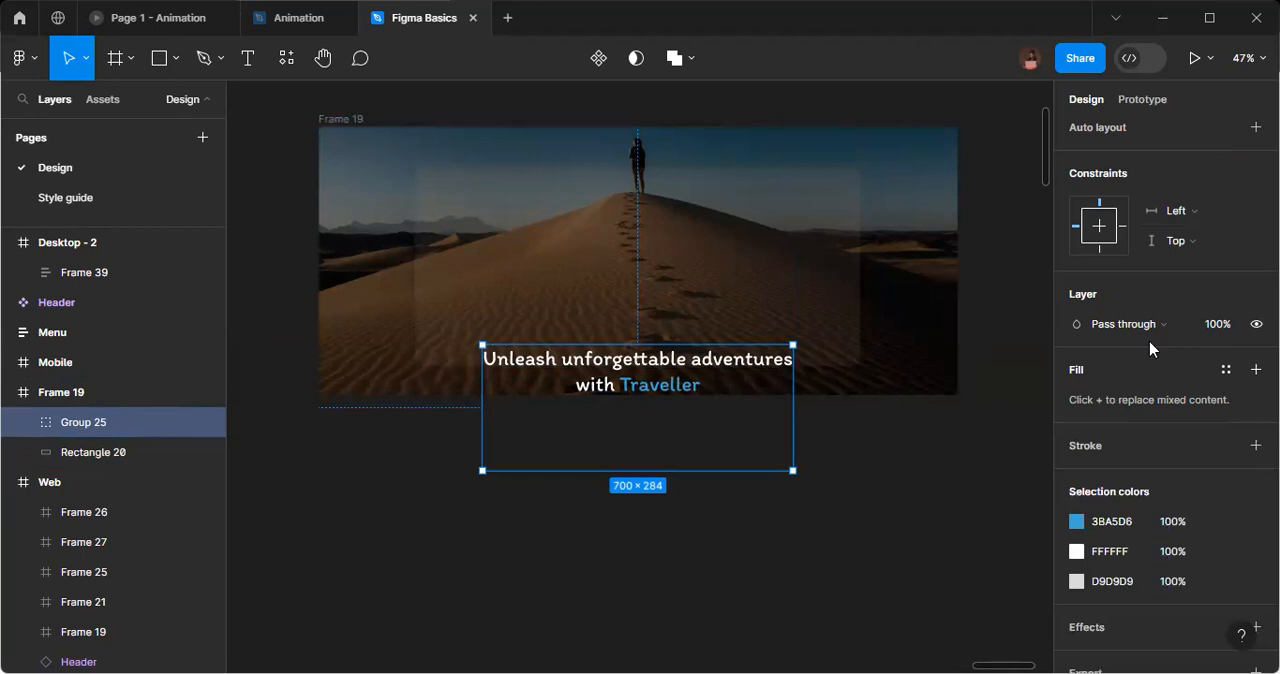
{"action": "left_click", "coordinate": [1222, 333]}
{"action": "type", "text": "0"}
{"action": "key", "text": "Return"}
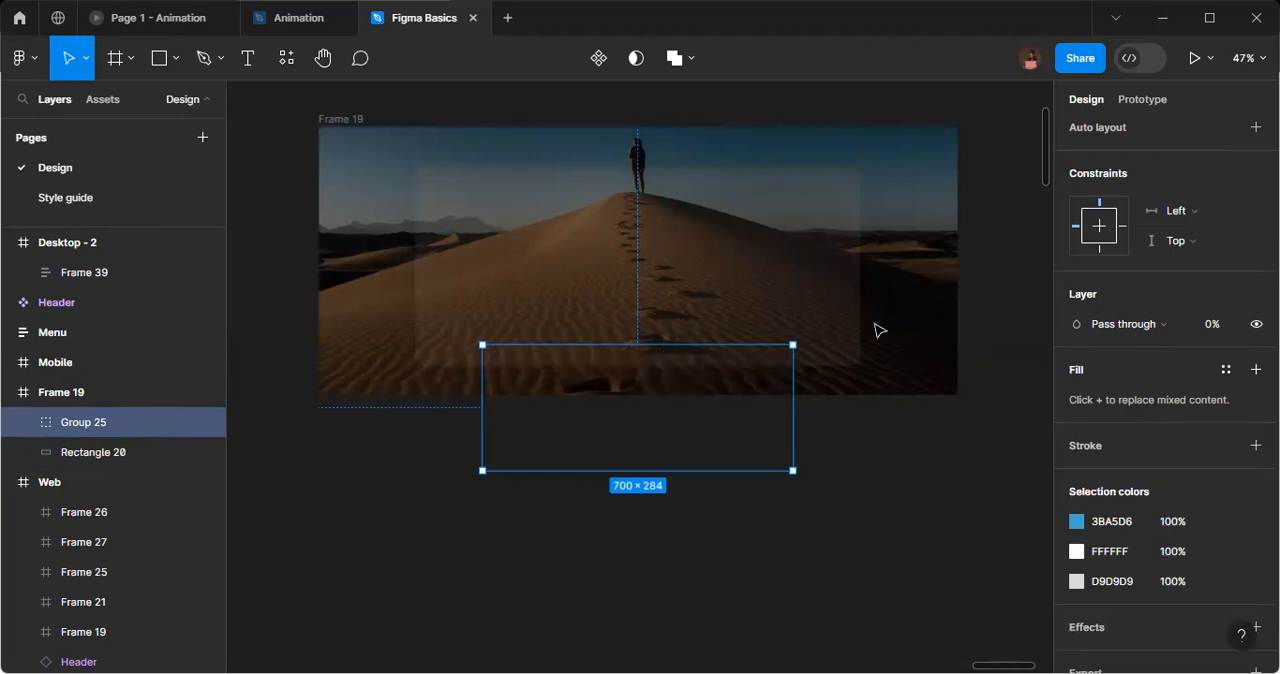
Move the transparent text and button group further down until it sits entirely below the hero frame.
{"action": "key", "text": "shift+Up"}
{"action": "key", "text": "shift+Up"}
{"action": "key", "text": "shift+Up"}
{"action": "key", "text": "shift+Up"}
{"action": "key", "text": "shift+Up"}
{"action": "key", "text": "shift+Up"}
{"action": "key", "text": "shift+Up"}
{"action": "key", "text": "shift+Up"}
{"action": "key", "text": "shift+Up"}
{"action": "key", "text": "shift+Up"}
{"action": "key", "text": "shift+Up"}
{"action": "key", "text": "shift+Up"}
{"action": "key", "text": "shift+Down"}
{"action": "key", "text": "shift+Down"}
{"action": "key", "text": "shift+Down"}
{"action": "key", "text": "shift+Down"}
{"action": "key", "text": "shift+Down"}
{"action": "key", "text": "shift+Down"}
{"action": "key", "text": "shift+Down"}
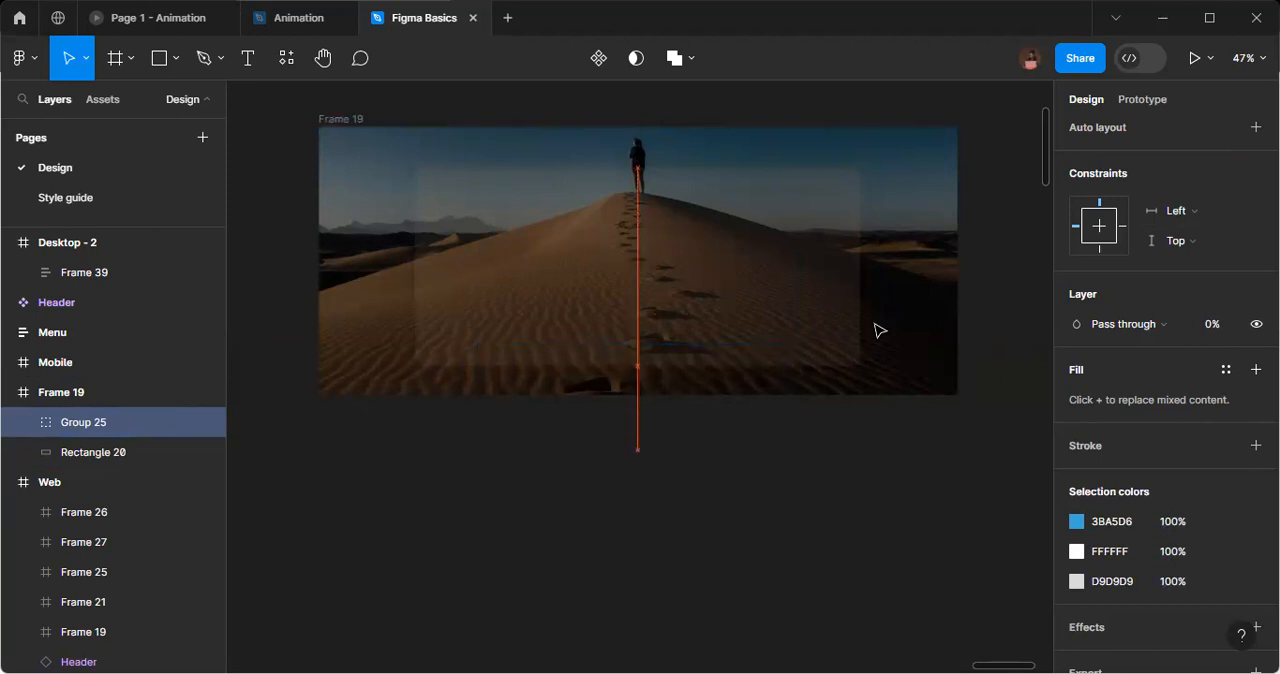
{"action": "key", "text": "shift+Down"}
{"action": "key", "text": "shift+Down"}
{"action": "key", "text": "shift+Down"}
{"action": "key", "text": "shift+Down"}
{"action": "key", "text": "shift+Down"}
{"action": "key", "text": "shift+Down"}
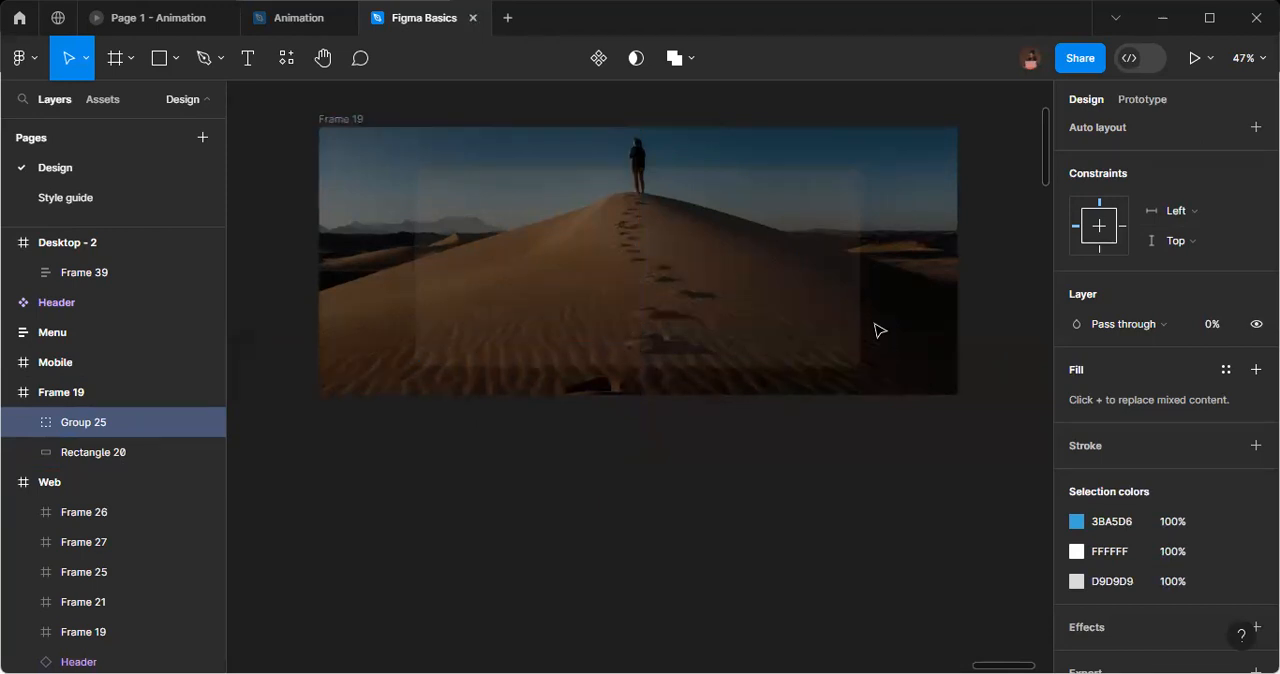
{"action": "scroll", "coordinate": [810, 355], "scroll_direction": "up", "scroll_amount": 1}
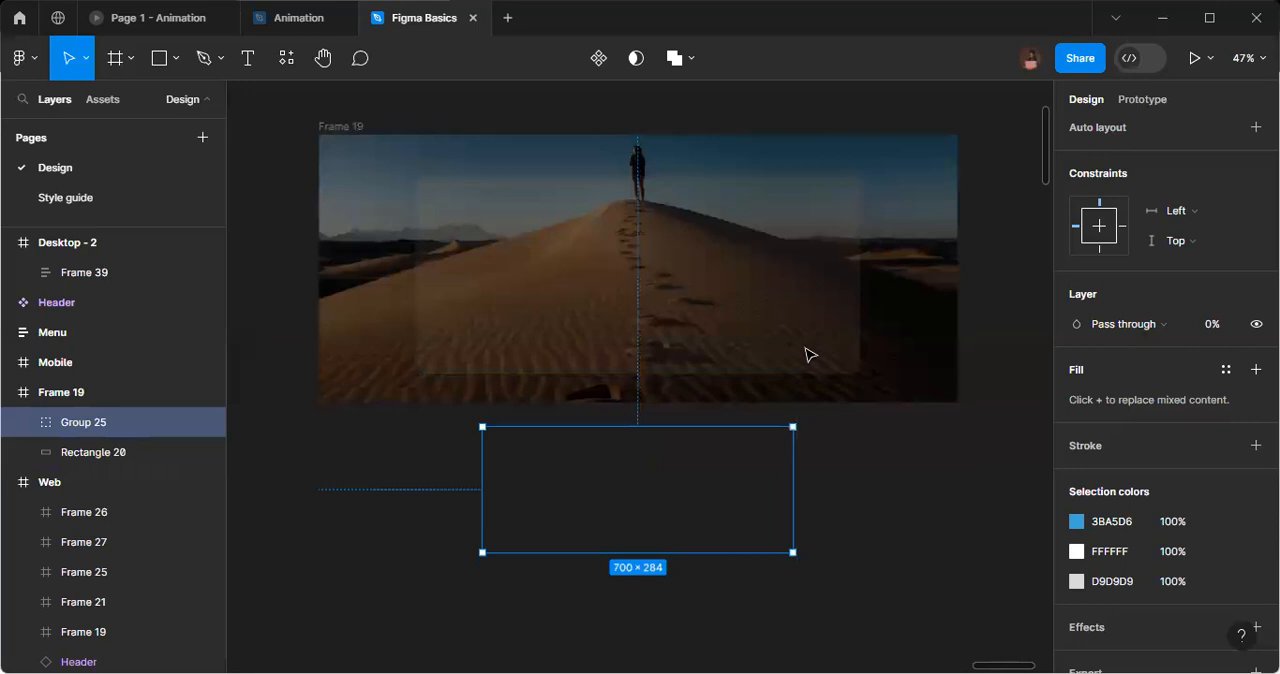
{"action": "scroll", "coordinate": [660, 380], "scroll_direction": "up", "scroll_amount": 2}
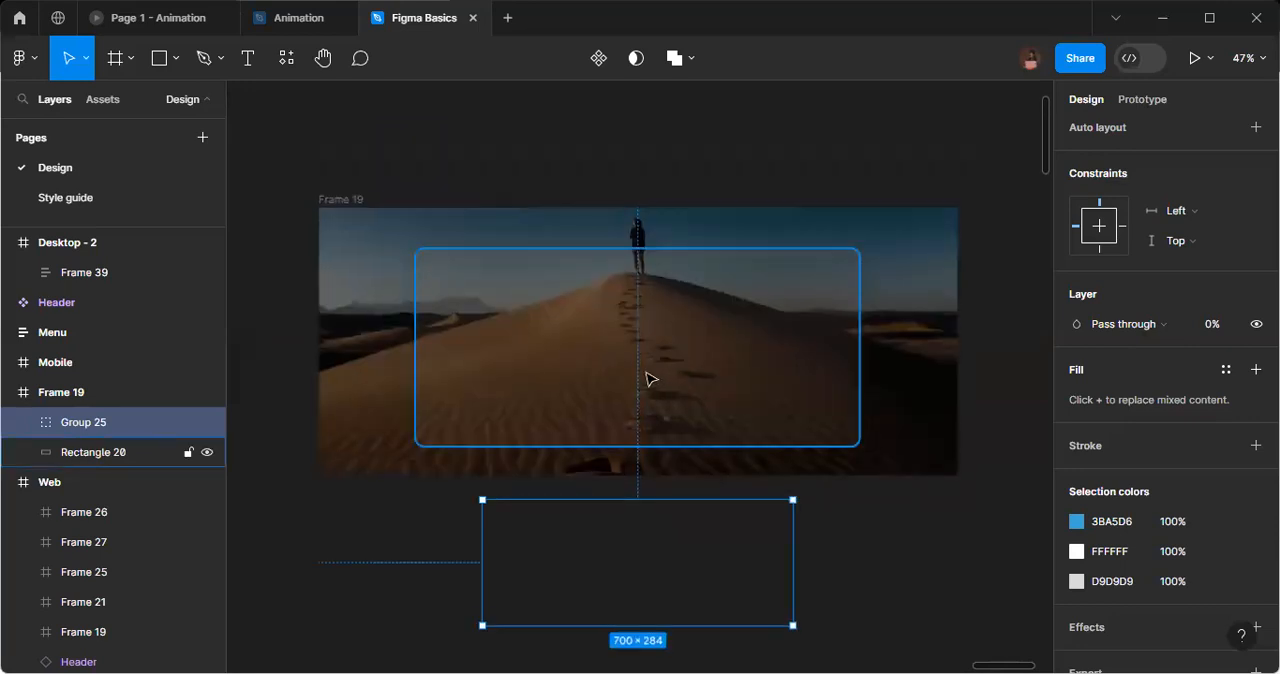
Set the layer opacity of the rounded rectangle in the copied hero frame to 0%.
{"action": "left_click", "coordinate": [646, 379]}
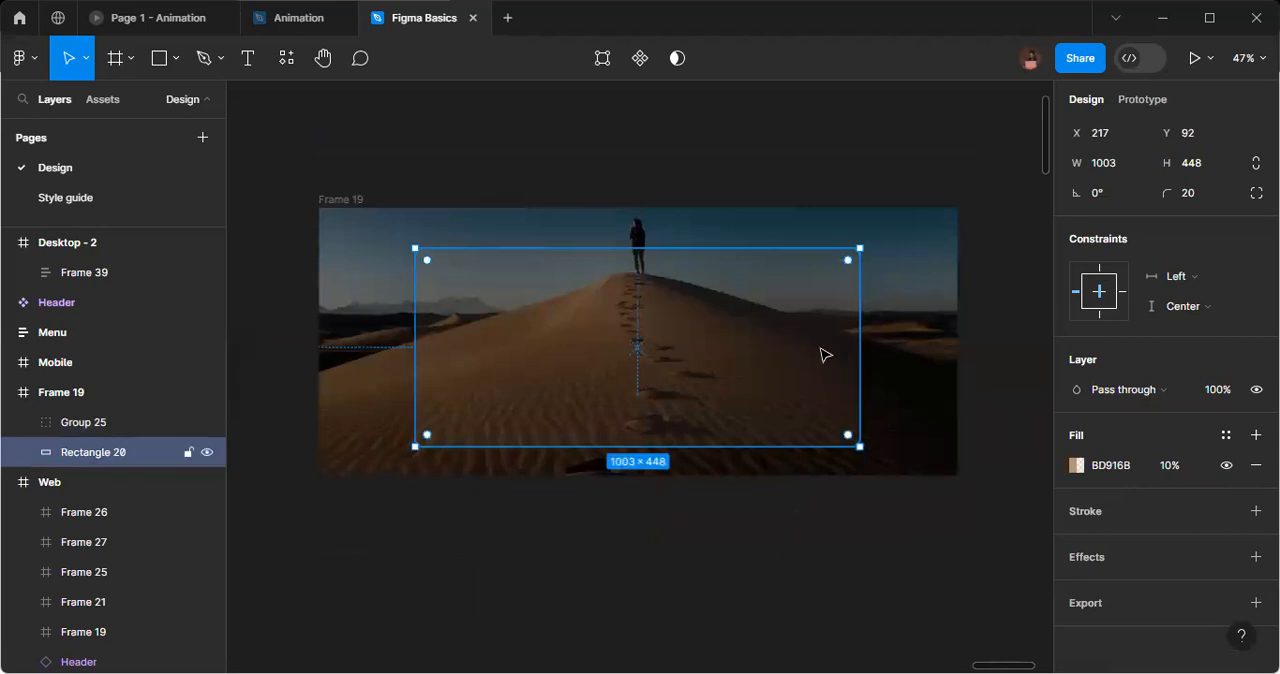
{"action": "left_click", "coordinate": [1218, 389]}
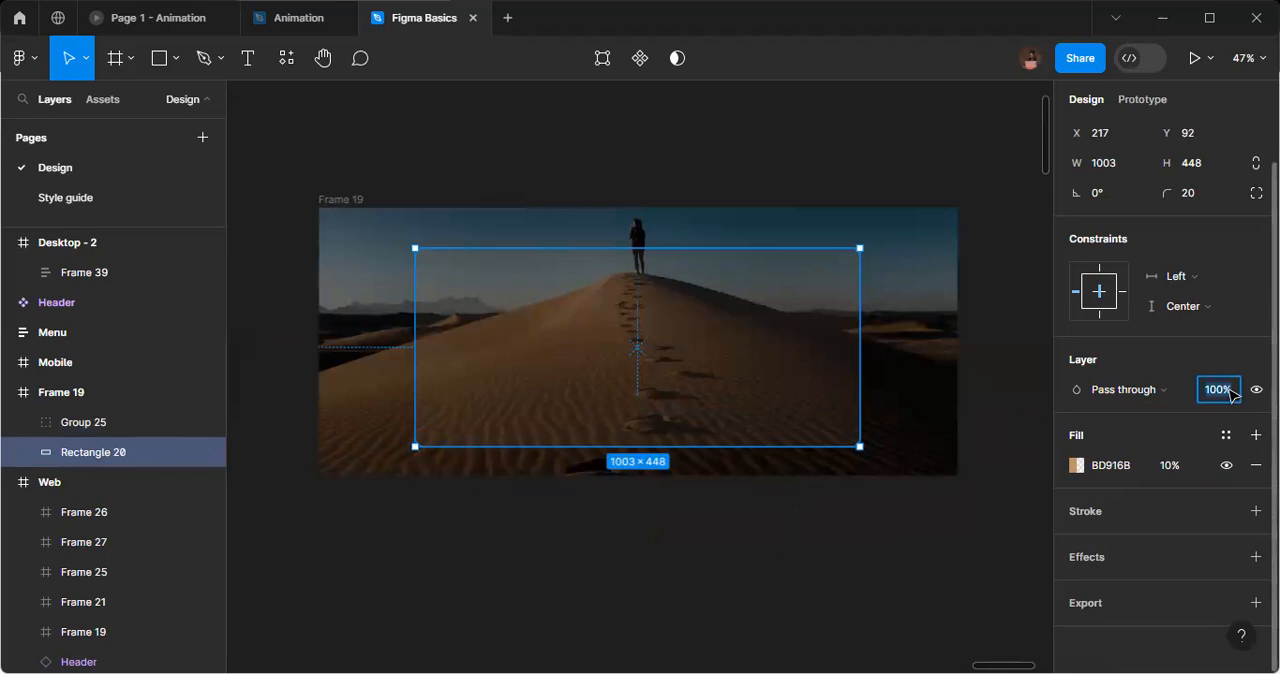
{"action": "type", "text": "0"}
{"action": "key", "text": "Return"}
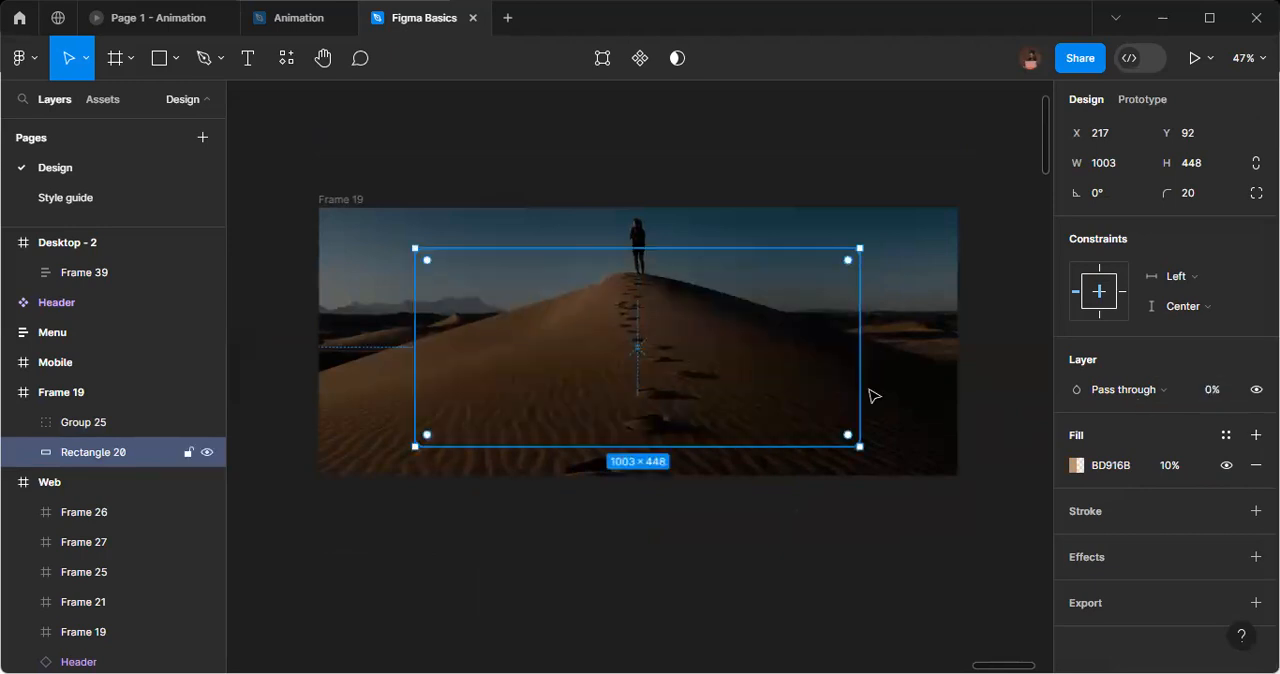
Move the transparent rounded rectangle straight up to Y -562, entirely above the copied hero frame.
{"action": "key", "text": "shift+Up"}
{"action": "key", "text": "shift+Up"}
{"action": "key", "text": "shift+Up"}
{"action": "key", "text": "shift+Up"}
{"action": "key", "text": "shift+Up"}
{"action": "key", "text": "shift+Up"}
{"action": "key", "text": "shift+Up"}
{"action": "key", "text": "shift+Up"}
{"action": "key", "text": "shift+Up"}
{"action": "key", "text": "shift+Up"}
{"action": "key", "text": "shift+Up"}
{"action": "key", "text": "shift+Up"}
{"action": "key", "text": "shift+Up"}
{"action": "key", "text": "shift+Up"}
{"action": "key", "text": "shift+Up"}
{"action": "key", "text": "shift+Up"}
{"action": "key", "text": "shift+Up"}
{"action": "key", "text": "shift+Up"}
{"action": "key", "text": "shift+Up"}
{"action": "key", "text": "shift+Up"}
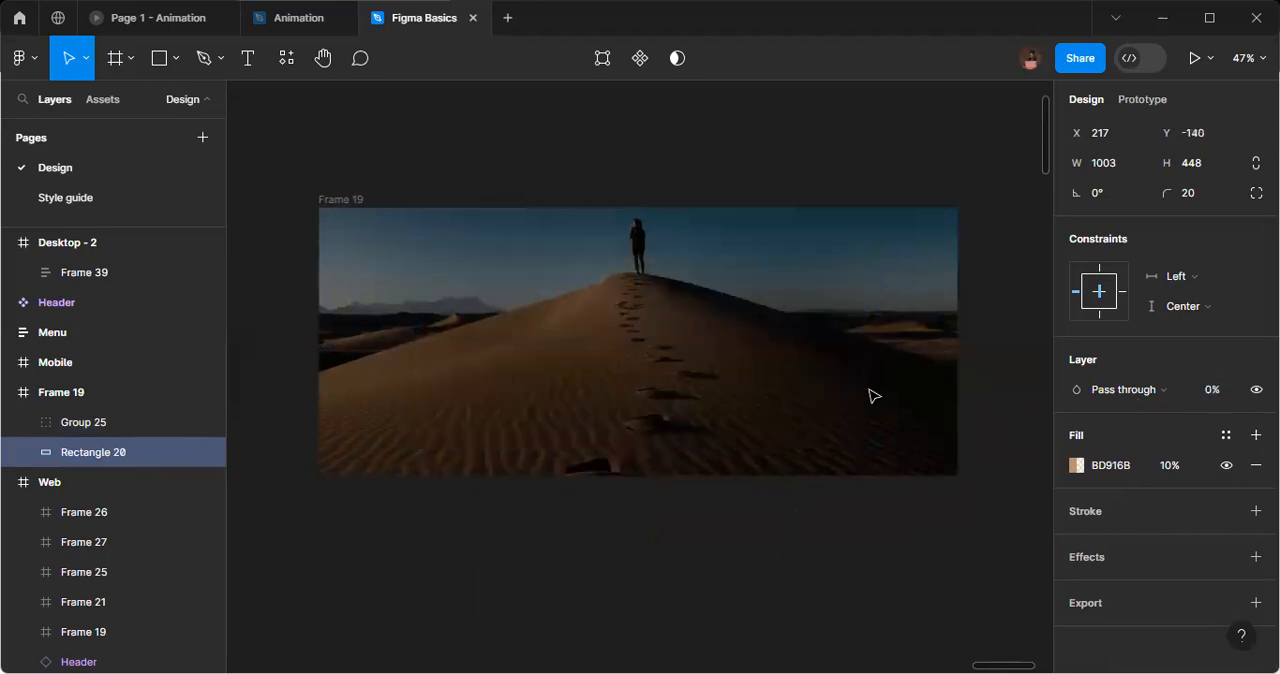
{"action": "key", "text": "shift+Up"}
{"action": "key", "text": "shift+Up"}
{"action": "key", "text": "shift+Up"}
{"action": "key", "text": "shift+Up"}
{"action": "key", "text": "shift+Up"}
{"action": "key", "text": "shift+Up"}
{"action": "key", "text": "shift+Up"}
{"action": "key", "text": "shift+Up"}
{"action": "key", "text": "shift+Up"}
{"action": "key", "text": "shift+Up"}
{"action": "key", "text": "shift+Up"}
{"action": "key", "text": "shift+Up"}
{"action": "key", "text": "shift+Up"}
{"action": "key", "text": "shift+Up"}
{"action": "key", "text": "shift+Up"}
{"action": "key", "text": "shift+Up"}
{"action": "key", "text": "shift+Up"}
{"action": "key", "text": "shift+Up"}
{"action": "key", "text": "shift+Up"}
{"action": "key", "text": "shift+Up"}
{"action": "key", "text": "shift+Up"}
{"action": "key", "text": "shift+Up"}
{"action": "key", "text": "shift+Up"}
{"action": "key", "text": "shift+Up"}
{"action": "key", "text": "shift+Up"}
{"action": "key", "text": "shift+Up"}
{"action": "key", "text": "shift+Up"}
{"action": "key", "text": "shift+Up"}
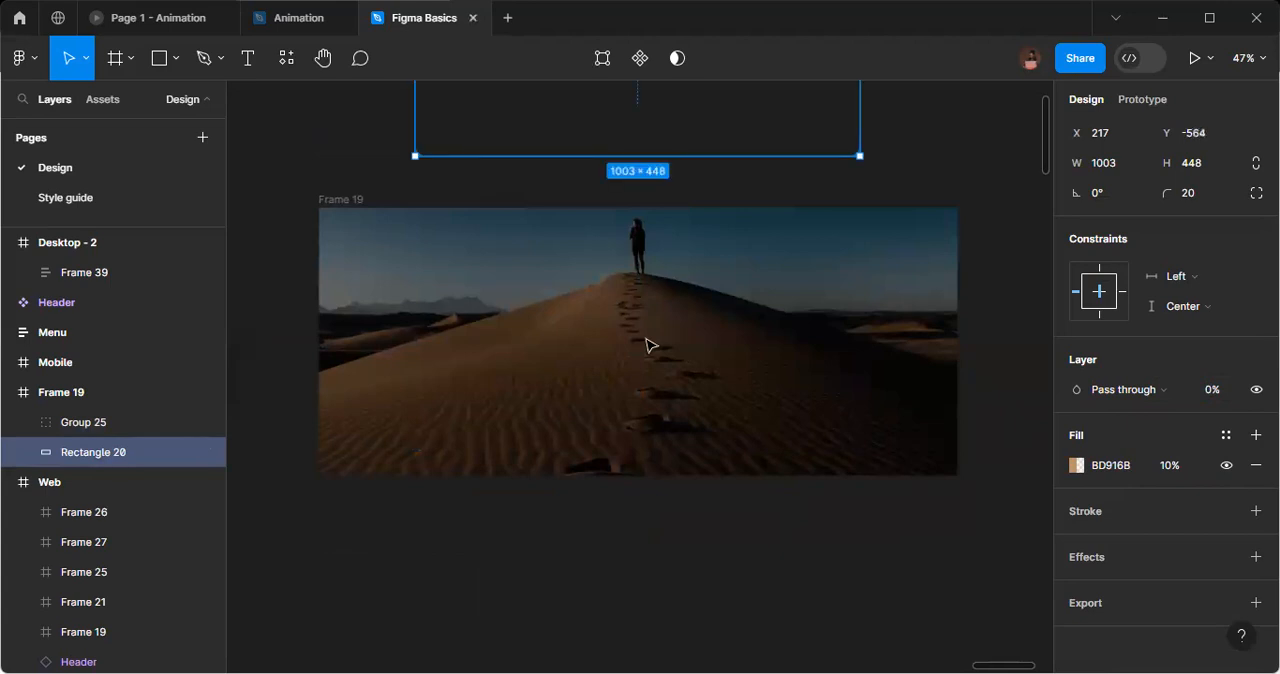
{"action": "key", "text": "Down"}
{"action": "key", "text": "Down"}
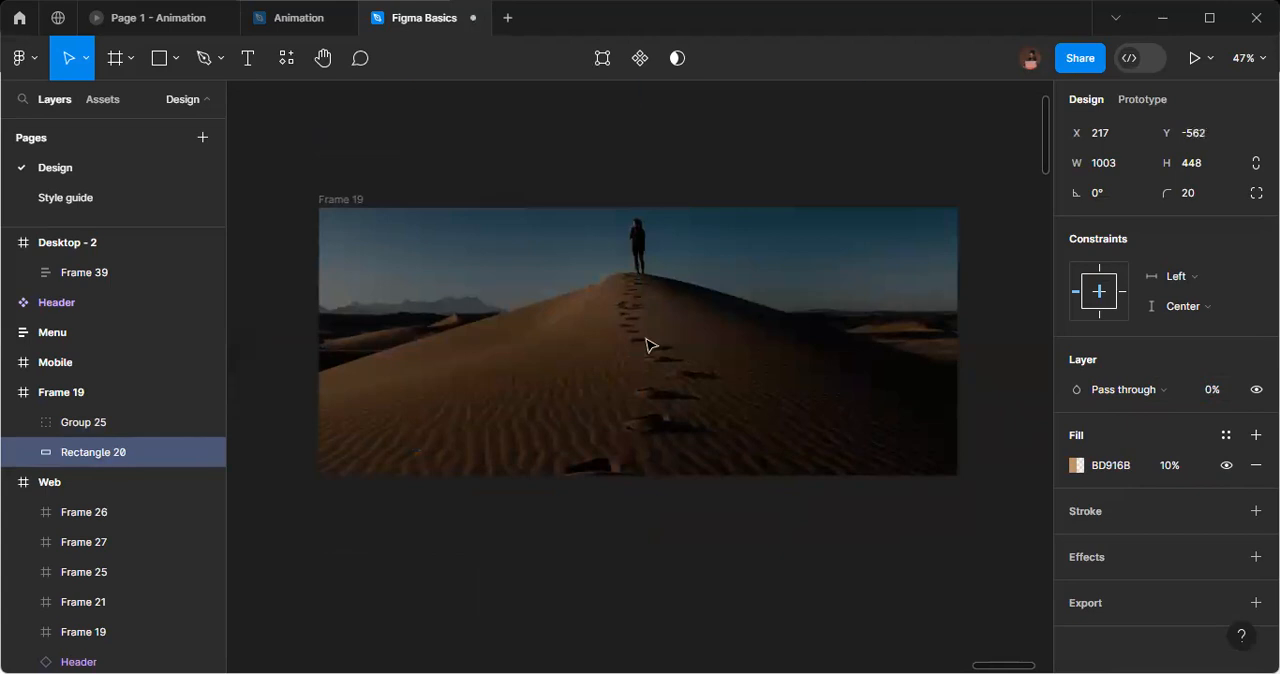
Duplicate the hero frame with the hidden contents and place the copy directly below it with a 90 px gap.
{"action": "left_click", "coordinate": [322, 204]}
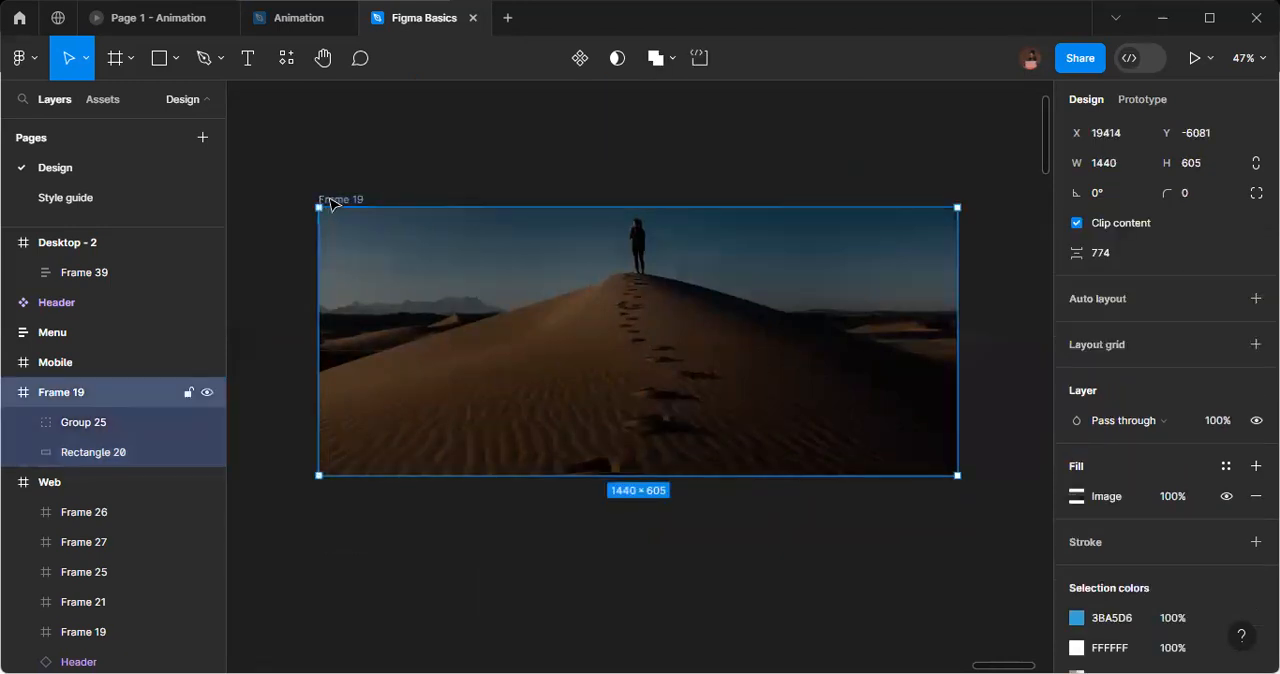
{"action": "key", "text": "ctrl+d"}
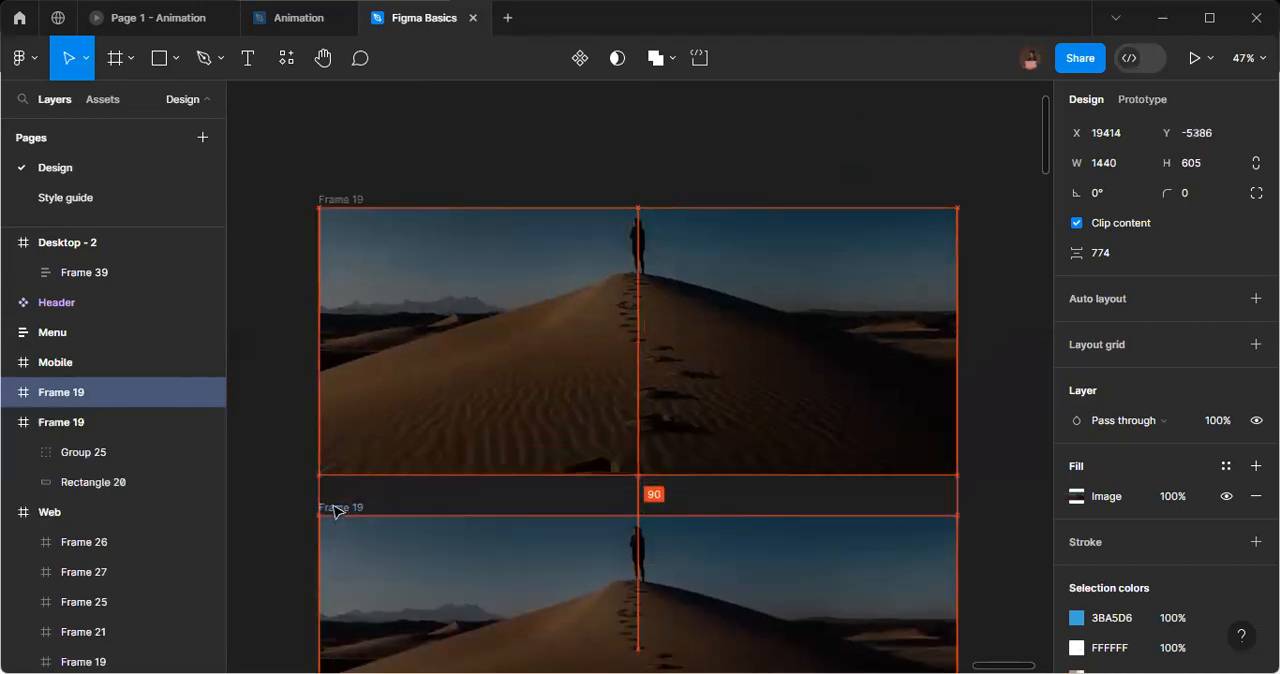
{"action": "scroll", "coordinate": [565, 298], "scroll_direction": "down", "scroll_amount": 3}
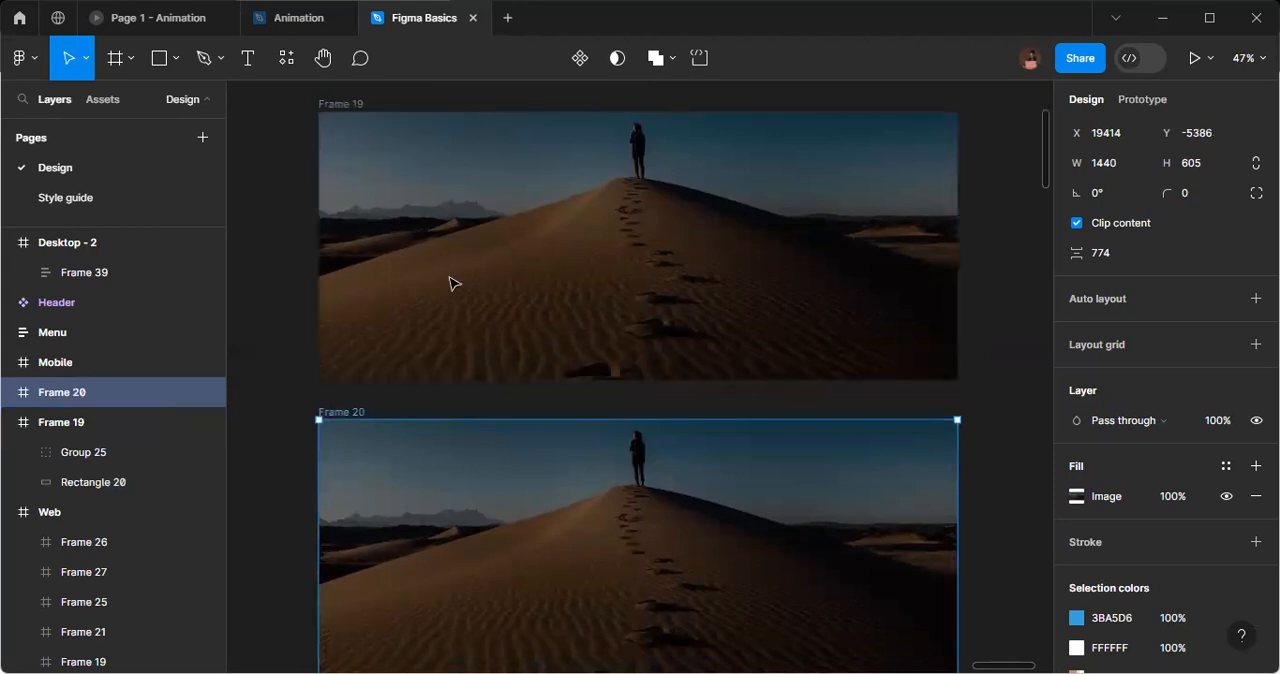
{"action": "scroll", "coordinate": [449, 283], "scroll_direction": "down", "scroll_amount": 6}
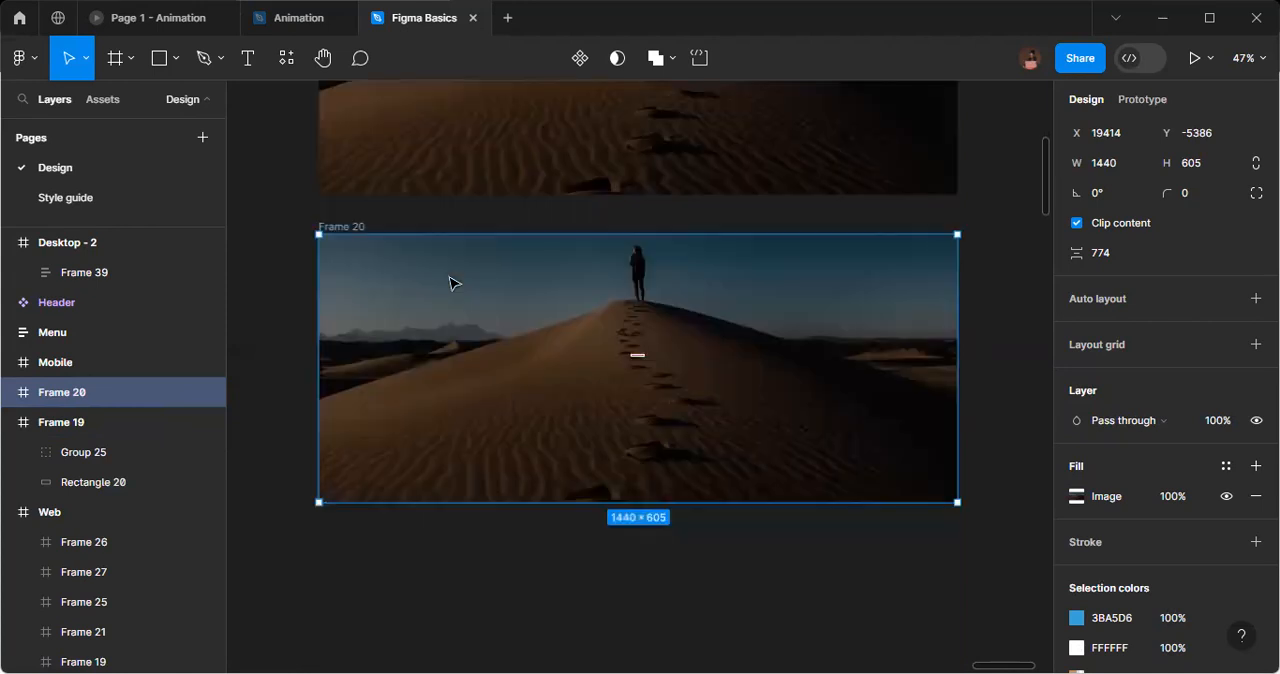
Move the transparent rounded rectangle of the new hero copy straight down into the frame, to Y 66.
{"action": "left_click", "coordinate": [9, 422]}
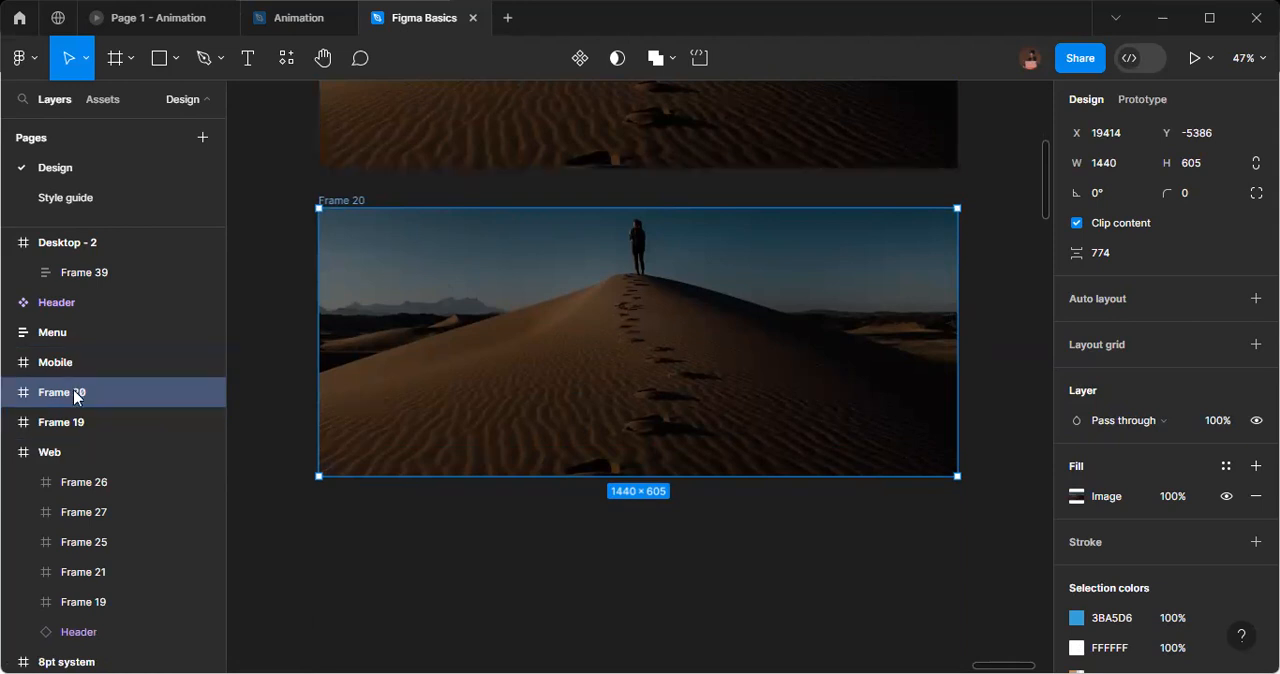
{"action": "left_click", "coordinate": [9, 392]}
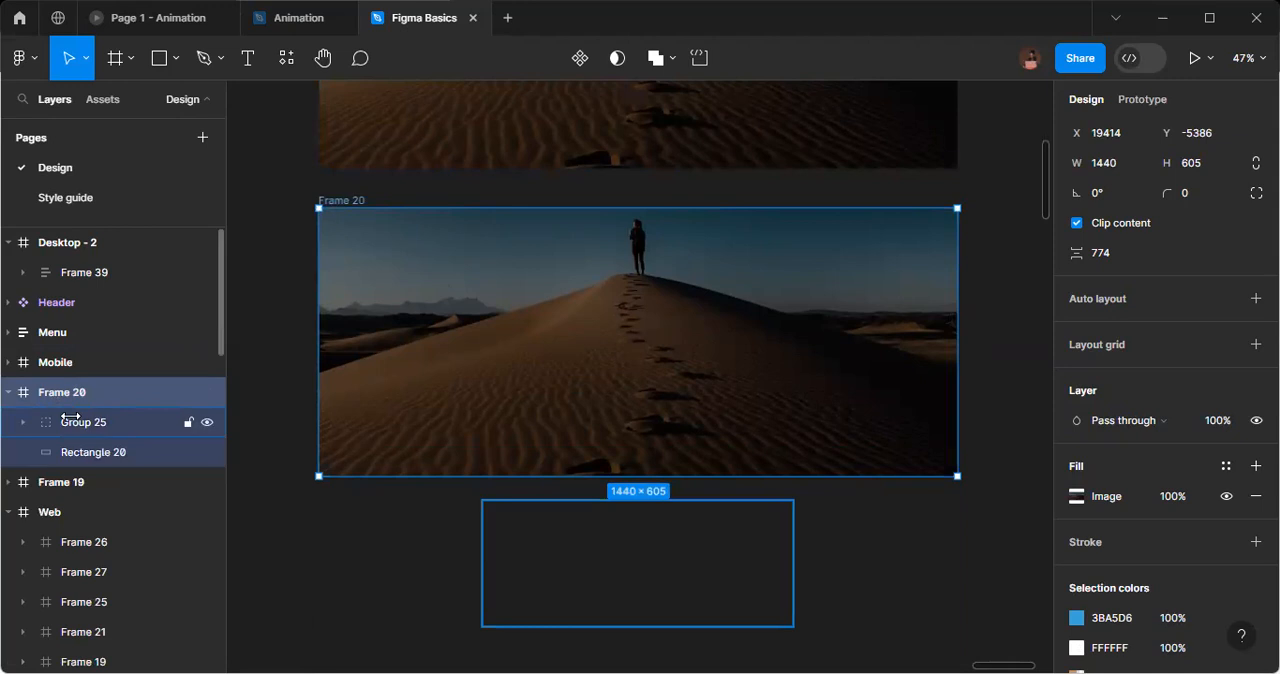
{"action": "left_click", "coordinate": [78, 444]}
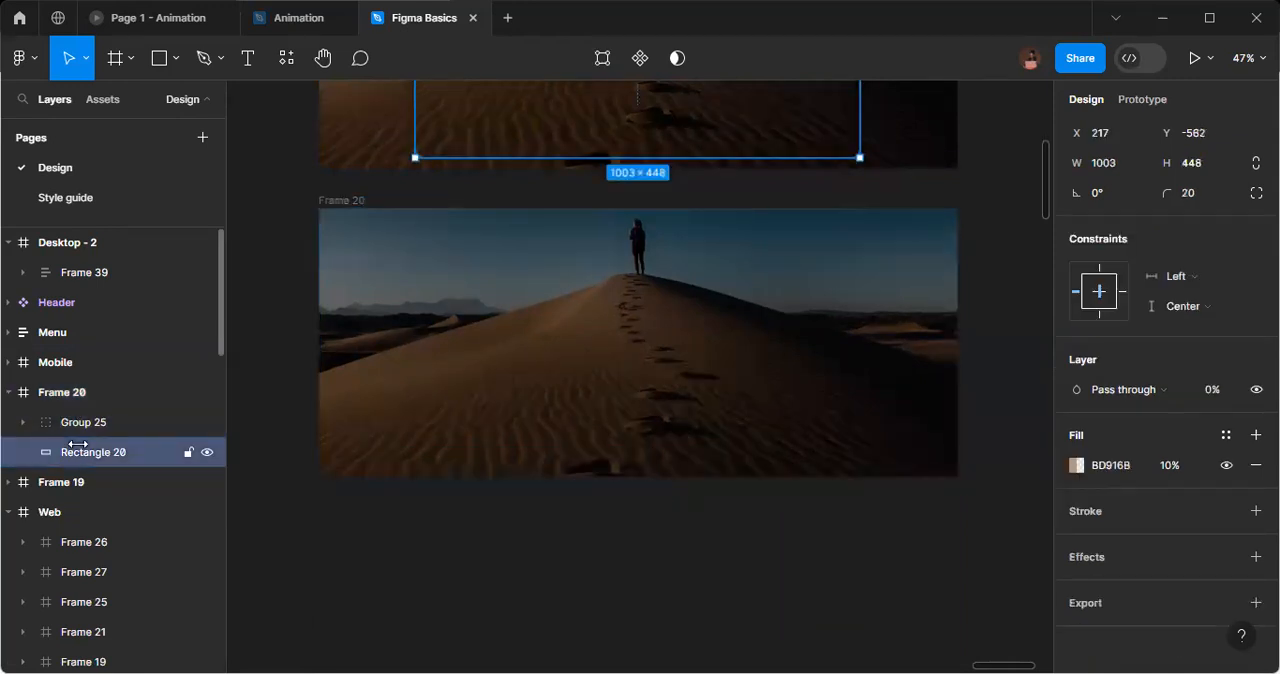
{"action": "key", "text": "shift+Down"}
{"action": "key", "text": "shift+Down"}
{"action": "key", "text": "shift+Down"}
{"action": "key", "text": "shift+Down"}
{"action": "key", "text": "shift+Down"}
{"action": "key", "text": "shift+Down"}
{"action": "key", "text": "shift+Down"}
{"action": "key", "text": "shift+Down"}
{"action": "key", "text": "shift+Down"}
{"action": "key", "text": "shift+Down"}
{"action": "key", "text": "shift+Down"}
{"action": "key", "text": "shift+Down"}
{"action": "key", "text": "shift+Down"}
{"action": "key", "text": "shift+Down"}
{"action": "key", "text": "shift+Down"}
{"action": "key", "text": "shift+Down"}
{"action": "key", "text": "shift+Down"}
{"action": "key", "text": "shift+Down"}
{"action": "key", "text": "shift+Down"}
{"action": "key", "text": "shift+Down"}
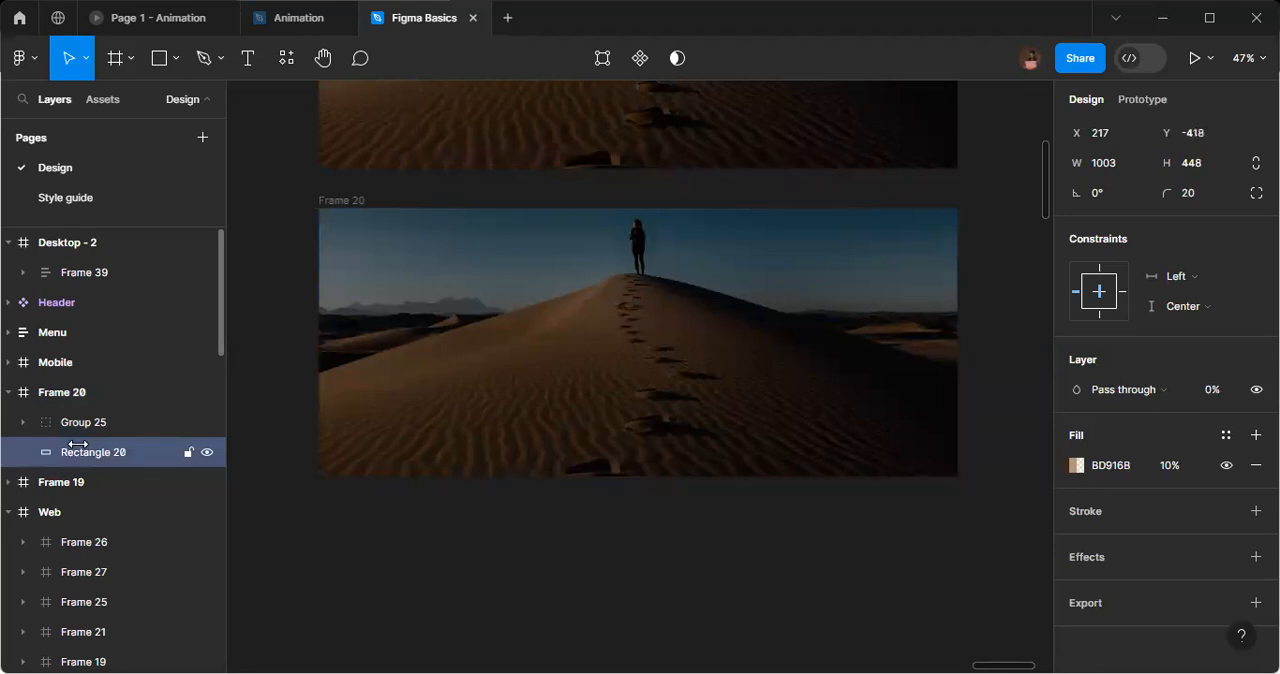
{"action": "key", "text": "shift+Down"}
{"action": "key", "text": "shift+Down"}
{"action": "key", "text": "shift+Down"}
{"action": "key", "text": "shift+Down"}
{"action": "key", "text": "shift+Down"}
{"action": "key", "text": "shift+Down"}
{"action": "key", "text": "shift+Down"}
{"action": "key", "text": "shift+Down"}
{"action": "key", "text": "shift+Down"}
{"action": "key", "text": "shift+Down"}
{"action": "key", "text": "shift+Down"}
{"action": "key", "text": "shift+Down"}
{"action": "key", "text": "shift+Down"}
{"action": "key", "text": "shift+Down"}
{"action": "key", "text": "shift+Down"}
{"action": "key", "text": "shift+Down"}
{"action": "key", "text": "shift+Down"}
{"action": "key", "text": "shift+Down"}
{"action": "key", "text": "shift+Down"}
{"action": "key", "text": "shift+Down"}
{"action": "key", "text": "shift+Down"}
{"action": "key", "text": "shift+Down"}
{"action": "key", "text": "shift+Down"}
{"action": "key", "text": "shift+Down"}
{"action": "key", "text": "shift+Down"}
{"action": "key", "text": "shift+Down"}
{"action": "key", "text": "shift+Down"}
{"action": "key", "text": "shift+Down"}
{"action": "key", "text": "shift+Down"}
{"action": "key", "text": "shift+Down"}
{"action": "key", "text": "shift+Down"}
{"action": "key", "text": "shift+Down"}
{"action": "key", "text": "shift+Down"}
{"action": "key", "text": "shift+Down"}
{"action": "key", "text": "shift+Down"}
{"action": "key", "text": "shift+Down"}
{"action": "key", "text": "shift+Down"}
{"action": "key", "text": "shift+Down"}
{"action": "key", "text": "shift+Down"}
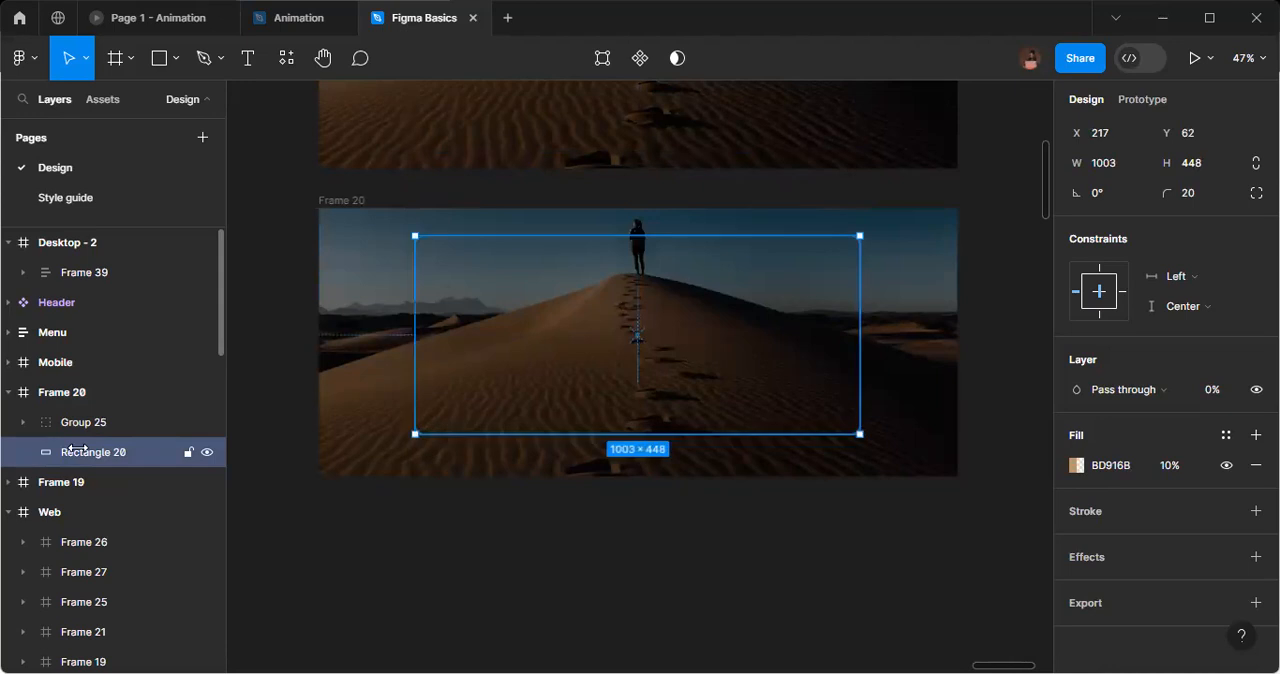
{"action": "key", "text": "Down"}
{"action": "key", "text": "Down"}
{"action": "key", "text": "Down"}
{"action": "key", "text": "Down"}
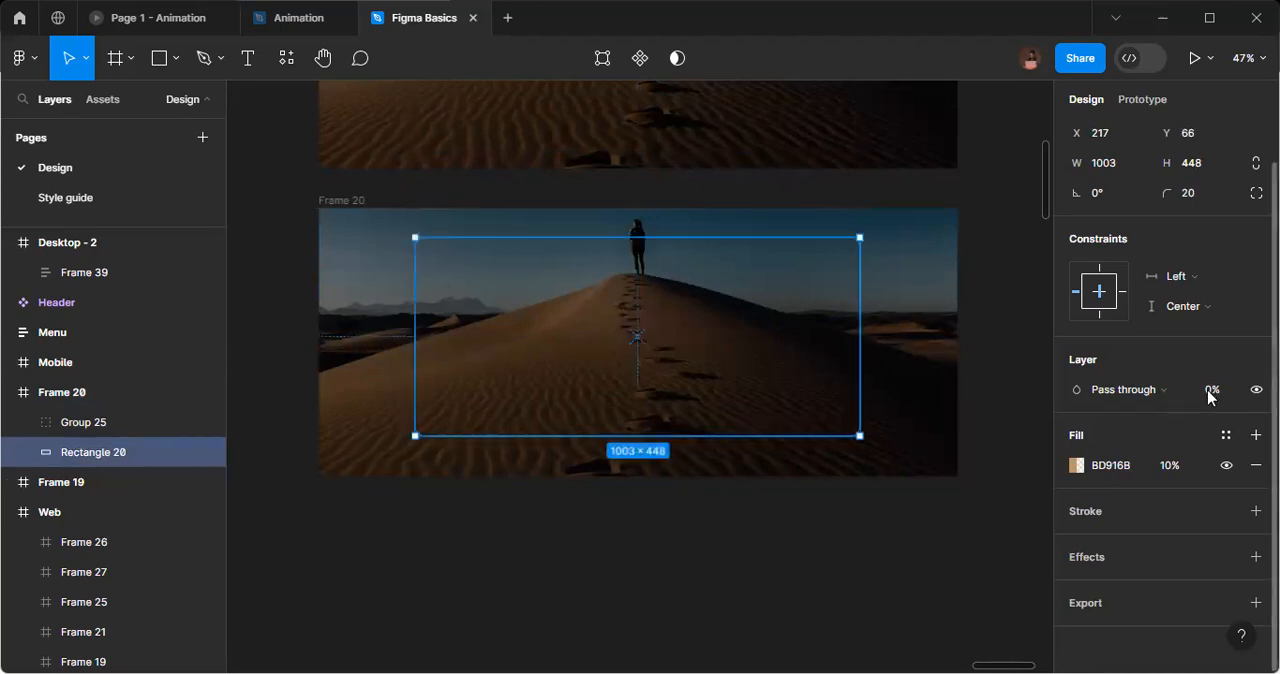
Set the layer opacity of the rounded rectangle in the new hero copy to 100%.
{"action": "left_click", "coordinate": [1210, 390]}
{"action": "type", "text": "100"}
{"action": "key", "text": "Return"}
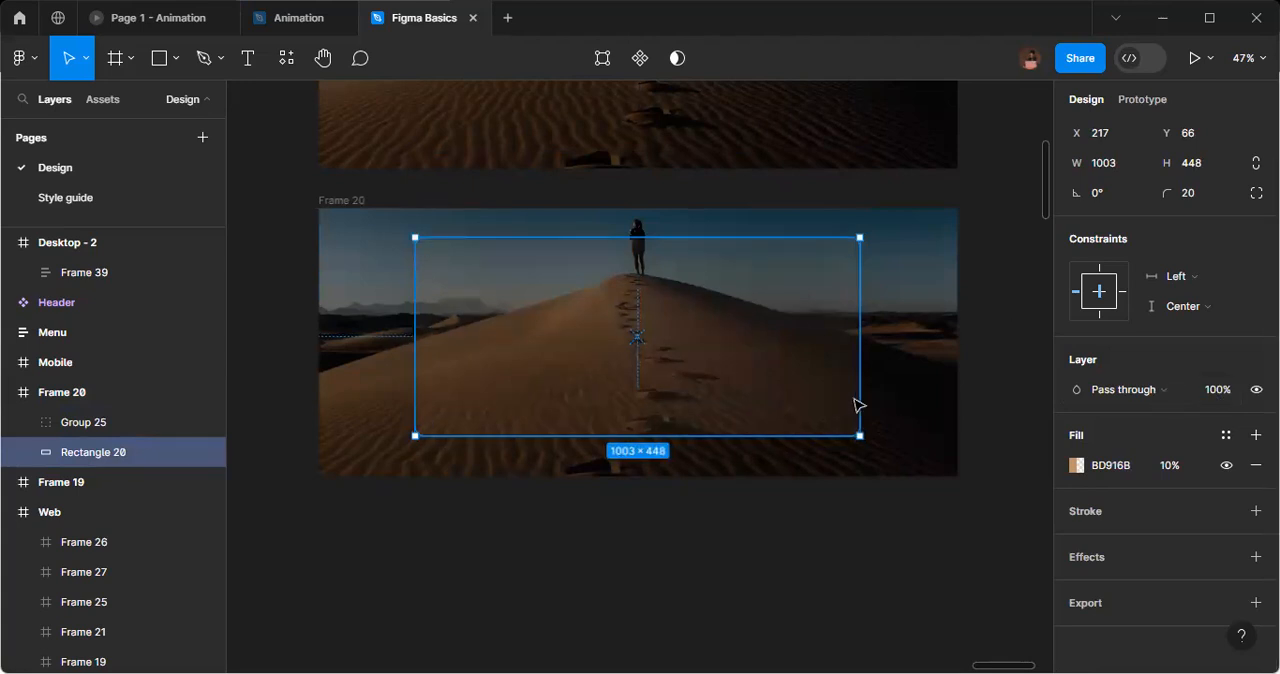
Nudge the rounded rectangle down to Y 78 so it is vertically centred in its hero frame, checking the edge distances.
{"action": "key", "text": "alt"}
{"action": "key", "text": "Down"}
{"action": "key", "text": "Down"}
{"action": "key", "text": "Down"}
{"action": "key", "text": "Down"}
{"action": "key", "text": "Down"}
{"action": "key", "text": "Down"}
{"action": "key", "text": "Down"}
{"action": "key", "text": "Down"}
{"action": "key", "text": "Down"}
{"action": "key", "text": "alt"}
{"action": "key", "text": "Down"}
{"action": "key", "text": "Down"}
{"action": "key", "text": "Down"}
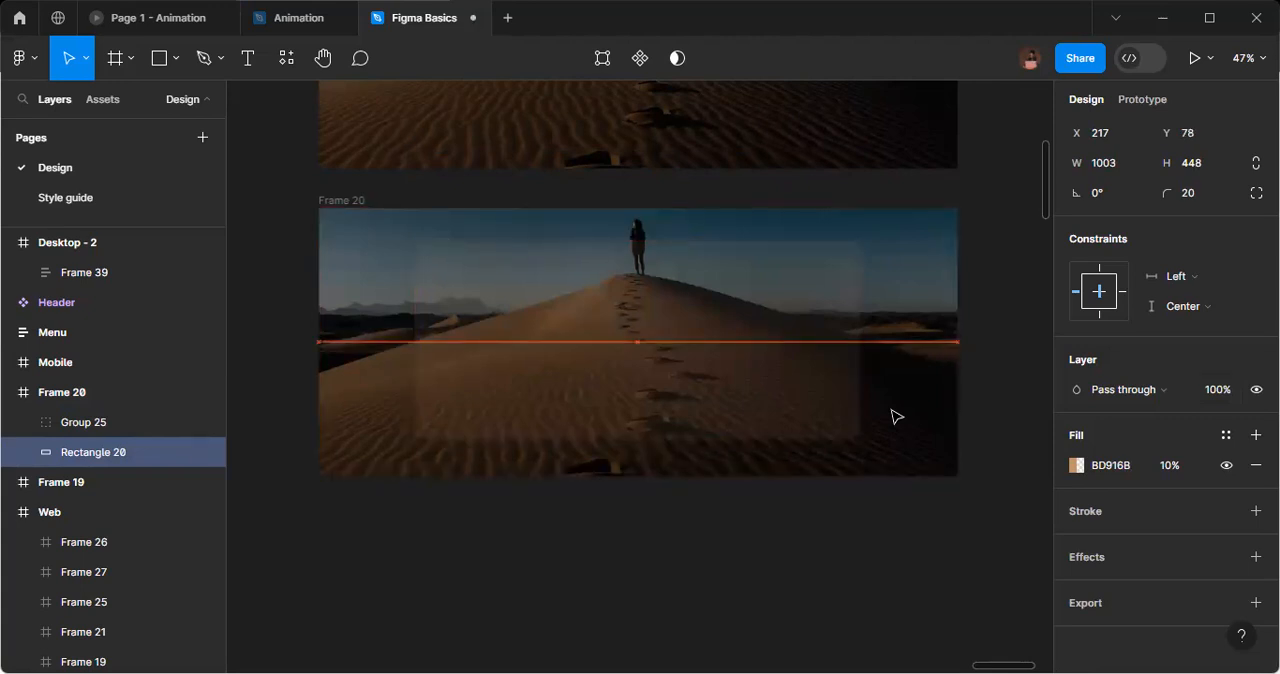
{"action": "key", "text": "alt"}
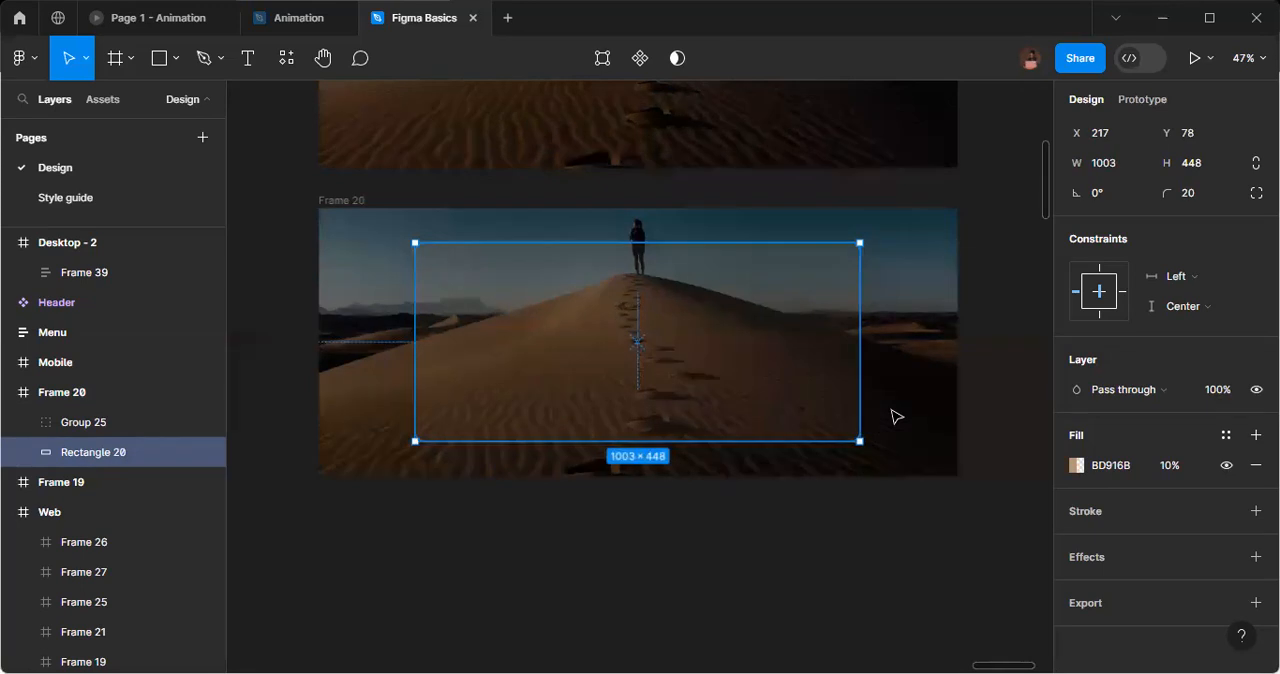
Duplicate the hero frame with the visible rectangle and place the copy straight below it at Y -4706.
{"action": "left_click", "coordinate": [333, 201]}
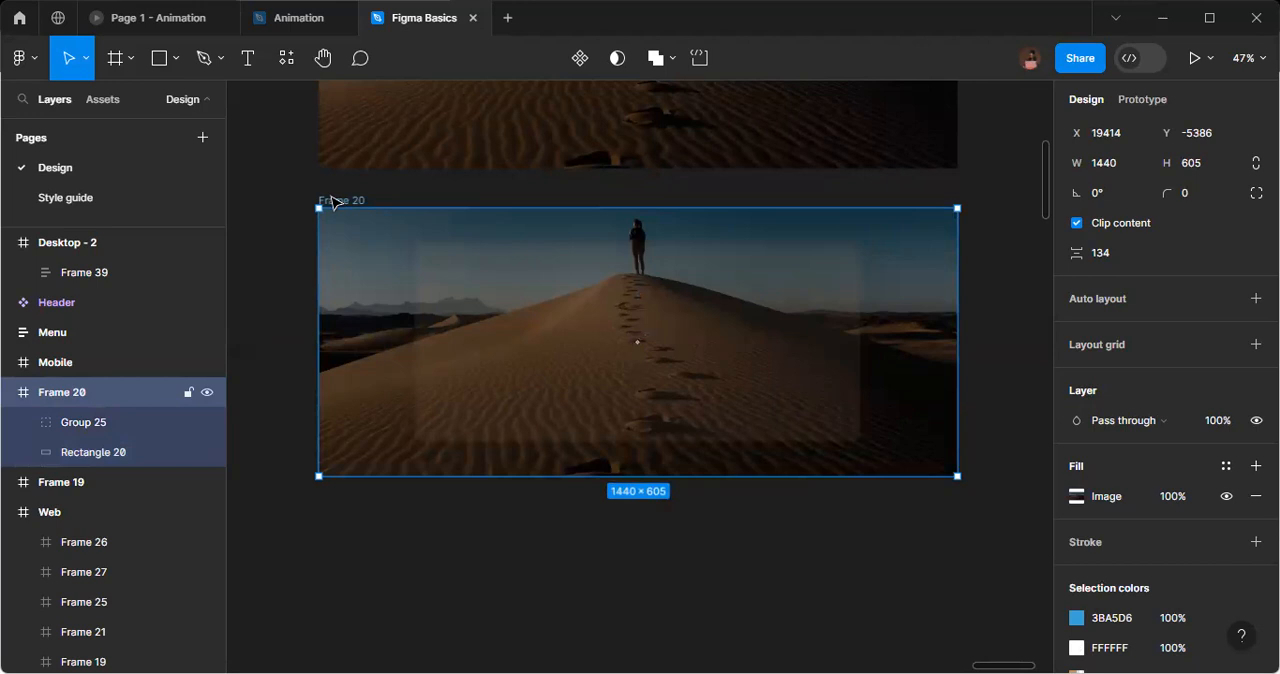
{"action": "left_click_drag", "start_coordinate": [334, 214], "coordinate": [336, 505]}
{"action": "scroll", "coordinate": [521, 406], "scroll_direction": "down", "scroll_amount": 2}
{"action": "scroll", "coordinate": [521, 406], "scroll_direction": "down", "scroll_amount": 4}
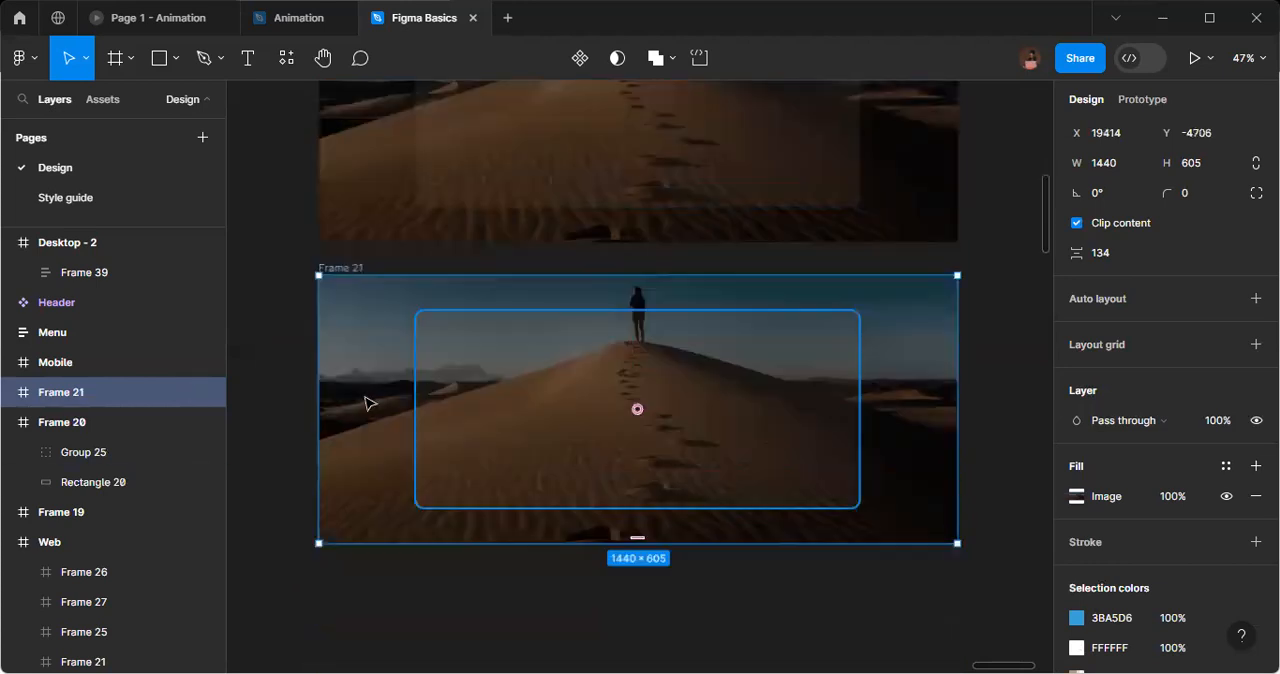
Set the layer opacity of the heading, description and button group in the newest hero copy to 100%.
{"action": "left_click", "coordinate": [8, 422]}
{"action": "left_click", "coordinate": [8, 394]}
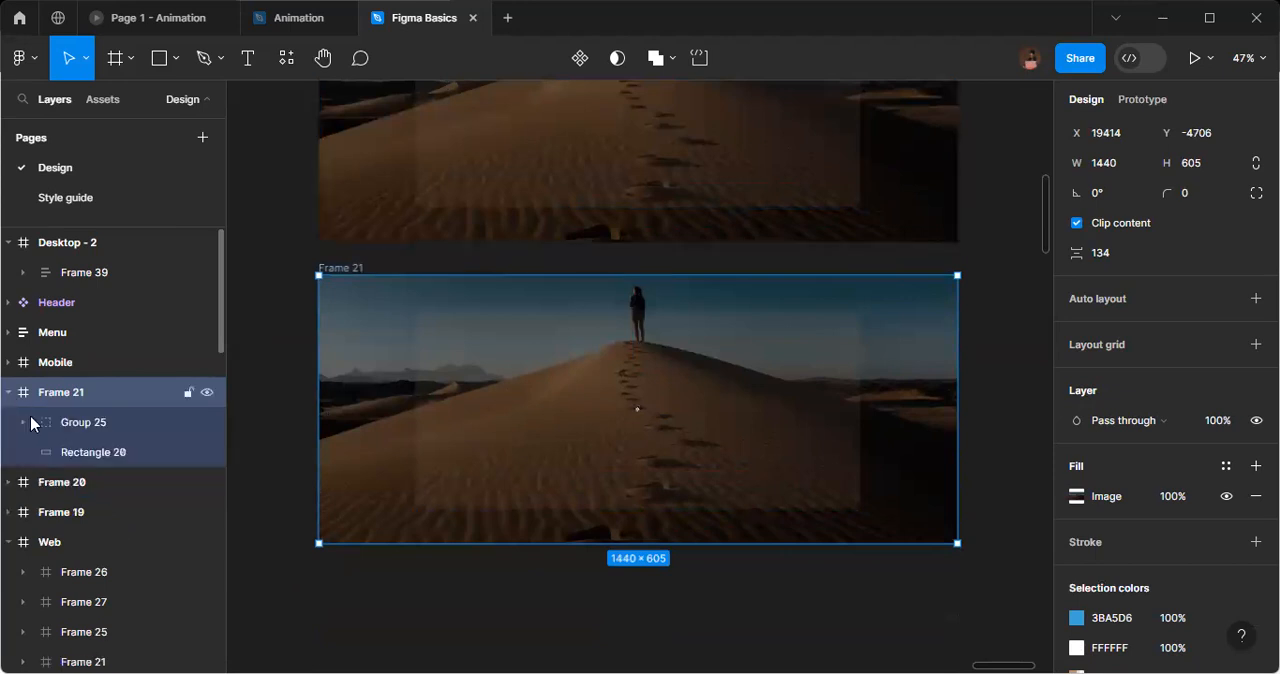
{"action": "left_click", "coordinate": [104, 432]}
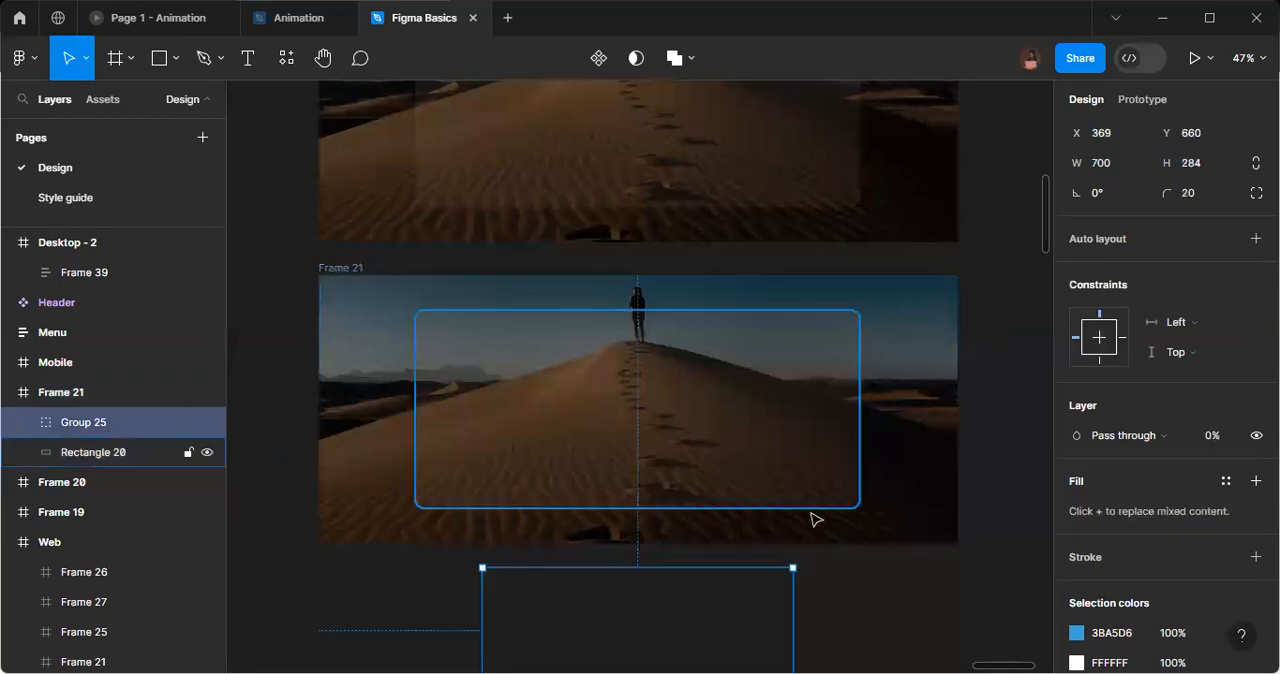
{"action": "left_click", "coordinate": [1216, 442]}
{"action": "type", "text": "100"}
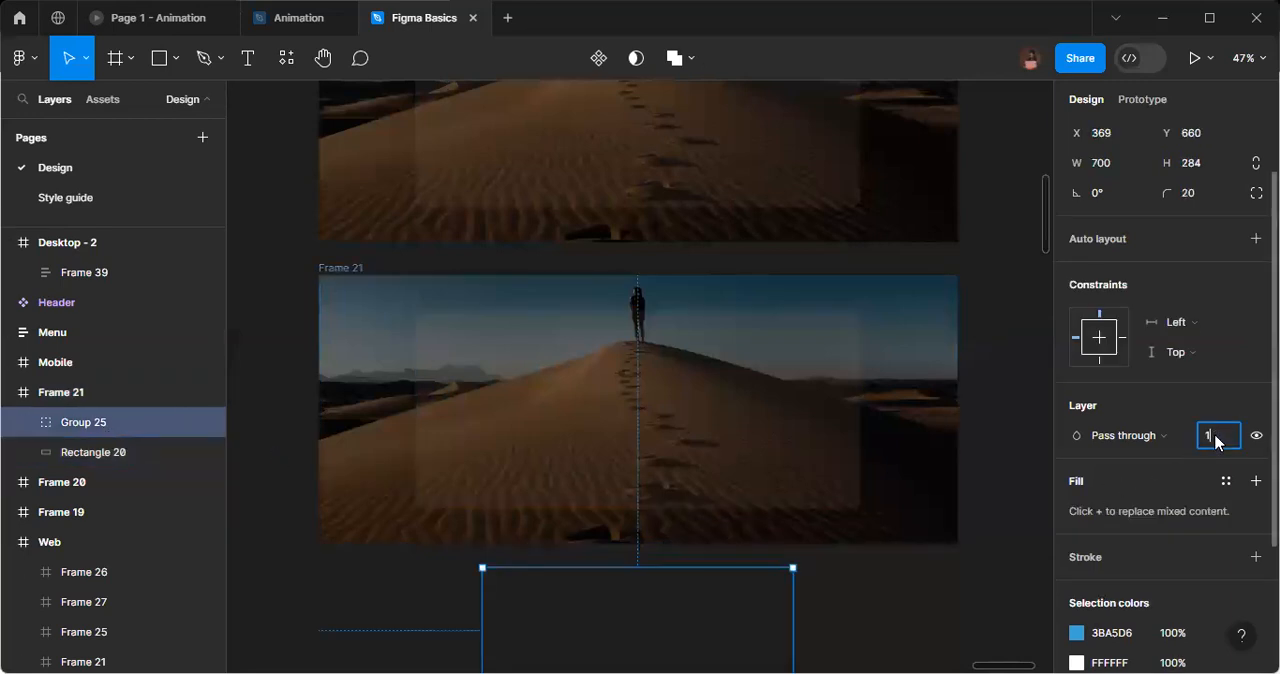
{"action": "key", "text": "Return"}
Move the heading, description and button group straight up into the rounded rectangle, to Y 164.
{"action": "key", "text": "Up"}
{"action": "key", "text": "Up"}
{"action": "key", "text": "Up"}
{"action": "key", "text": "Up"}
{"action": "key", "text": "shift+Up"}
{"action": "key", "text": "shift+Up"}
{"action": "key", "text": "shift+Up"}
{"action": "key", "text": "shift+Up"}
{"action": "key", "text": "shift+Up"}
{"action": "key", "text": "shift+Up"}
{"action": "key", "text": "shift+Up"}
{"action": "key", "text": "shift+Up"}
{"action": "key", "text": "shift+Up"}
{"action": "key", "text": "shift+Up"}
{"action": "key", "text": "shift+Up"}
{"action": "key", "text": "shift+Up"}
{"action": "key", "text": "shift+Up"}
{"action": "key", "text": "shift+Up"}
{"action": "key", "text": "shift+Up"}
{"action": "key", "text": "shift+Up"}
{"action": "key", "text": "shift+Up"}
{"action": "key", "text": "shift+Up"}
{"action": "key", "text": "shift+Up"}
{"action": "key", "text": "shift+Up"}
{"action": "key", "text": "shift+Up"}
{"action": "key", "text": "shift+Up"}
{"action": "key", "text": "shift+Up"}
{"action": "key", "text": "shift+Up"}
{"action": "key", "text": "shift+Up"}
{"action": "key", "text": "shift+Up"}
{"action": "key", "text": "shift+Up"}
{"action": "key", "text": "shift+Up"}
{"action": "key", "text": "shift+Up"}
{"action": "key", "text": "shift+Up"}
{"action": "key", "text": "shift+Up"}
{"action": "key", "text": "shift+Up"}
{"action": "key", "text": "shift+Up"}
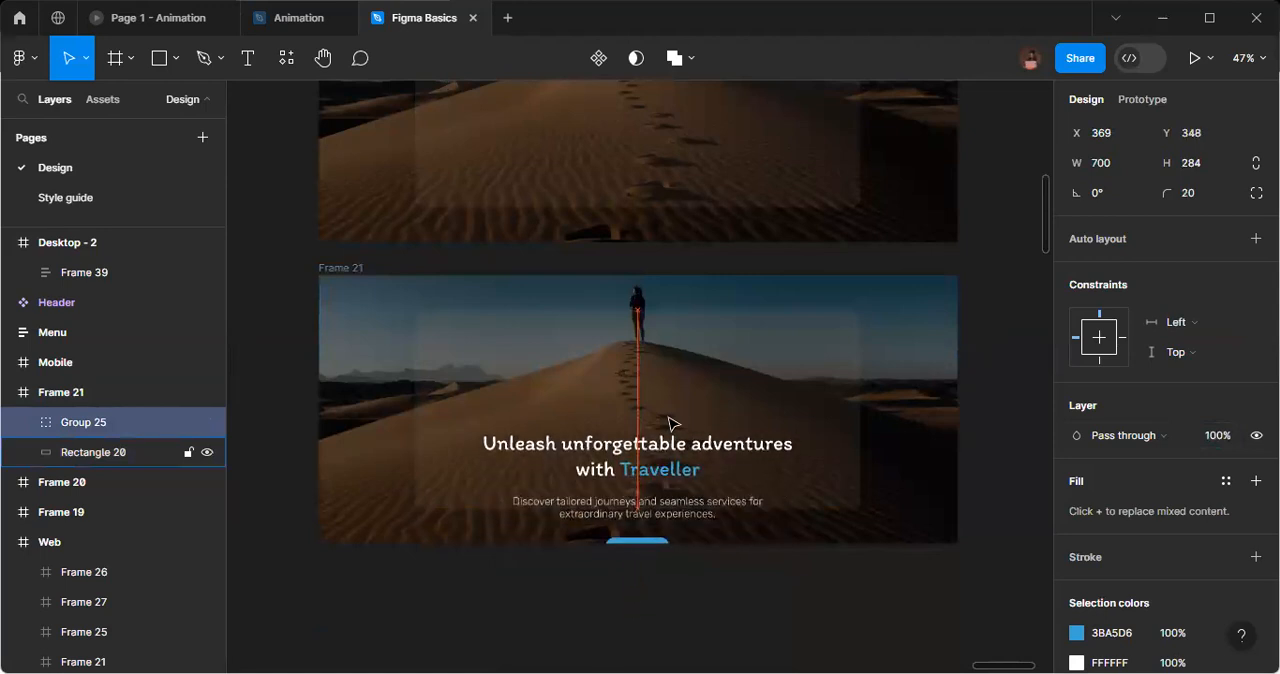
{"action": "key", "text": "Up"}
{"action": "key", "text": "Up"}
{"action": "key", "text": "shift+Up"}
{"action": "key", "text": "shift+Up"}
{"action": "key", "text": "shift+Up"}
{"action": "key", "text": "shift+Up"}
{"action": "key", "text": "shift+Up"}
{"action": "key", "text": "shift+Up"}
{"action": "key", "text": "shift+Up"}
{"action": "key", "text": "shift+Up"}
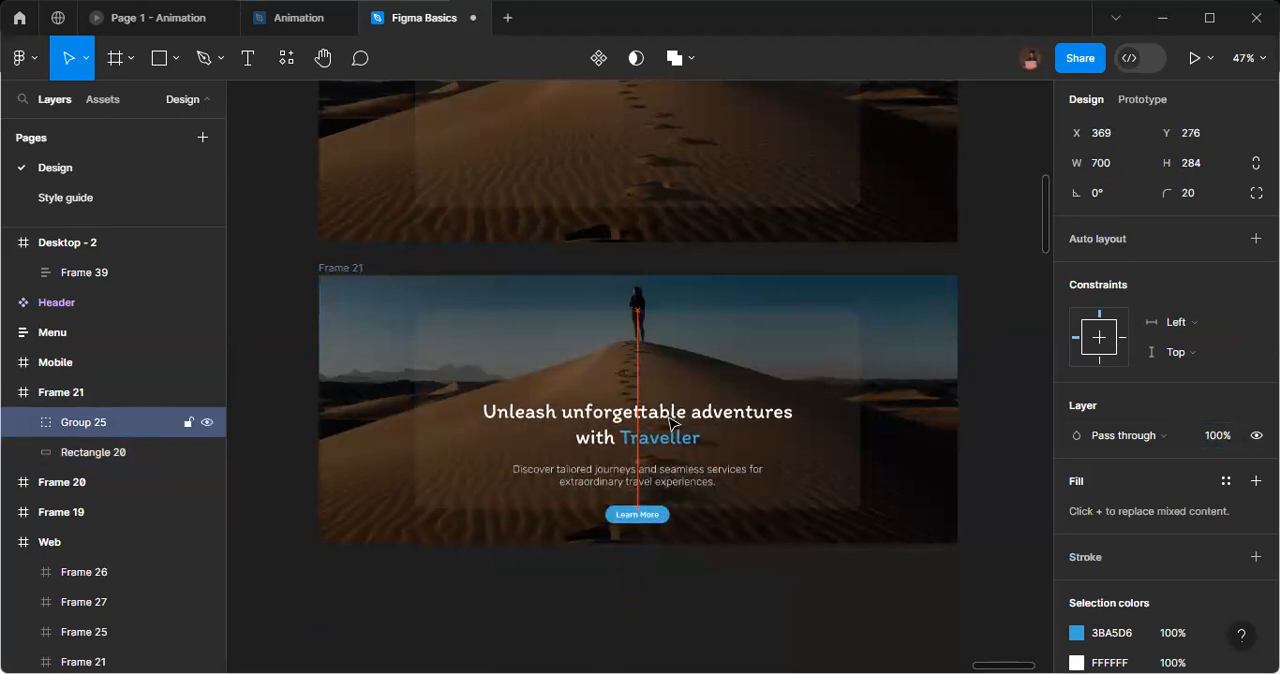
{"action": "key", "text": "shift+Up"}
{"action": "key", "text": "shift+Up"}
{"action": "key", "text": "shift+Up"}
{"action": "key", "text": "shift+Up"}
{"action": "key", "text": "shift+Up"}
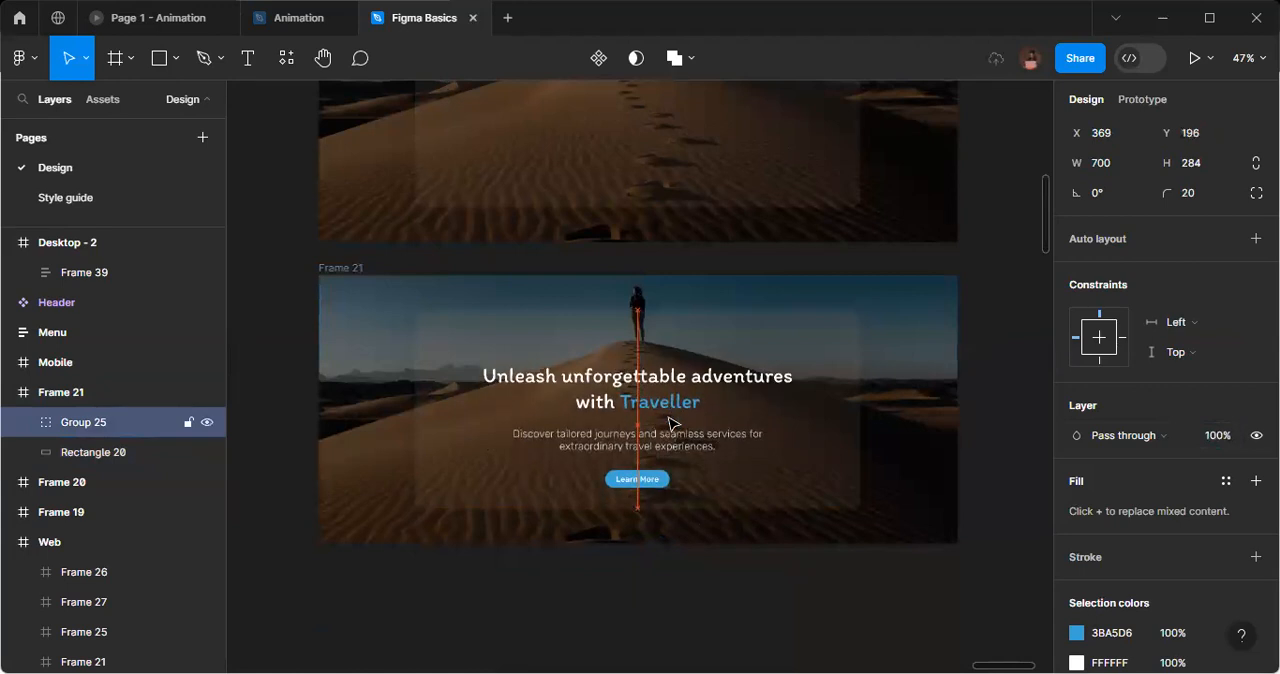
{"action": "key", "text": "Up"}
{"action": "key", "text": "Up"}
{"action": "key", "text": "Up"}
{"action": "key", "text": "Up"}
{"action": "key", "text": "Up"}
{"action": "key", "text": "Up"}
{"action": "key", "text": "shift+Up"}
{"action": "key", "text": "shift+Up"}
{"action": "key", "text": "Up"}
{"action": "key", "text": "Up"}
{"action": "key", "text": "Up"}
{"action": "key", "text": "Up"}
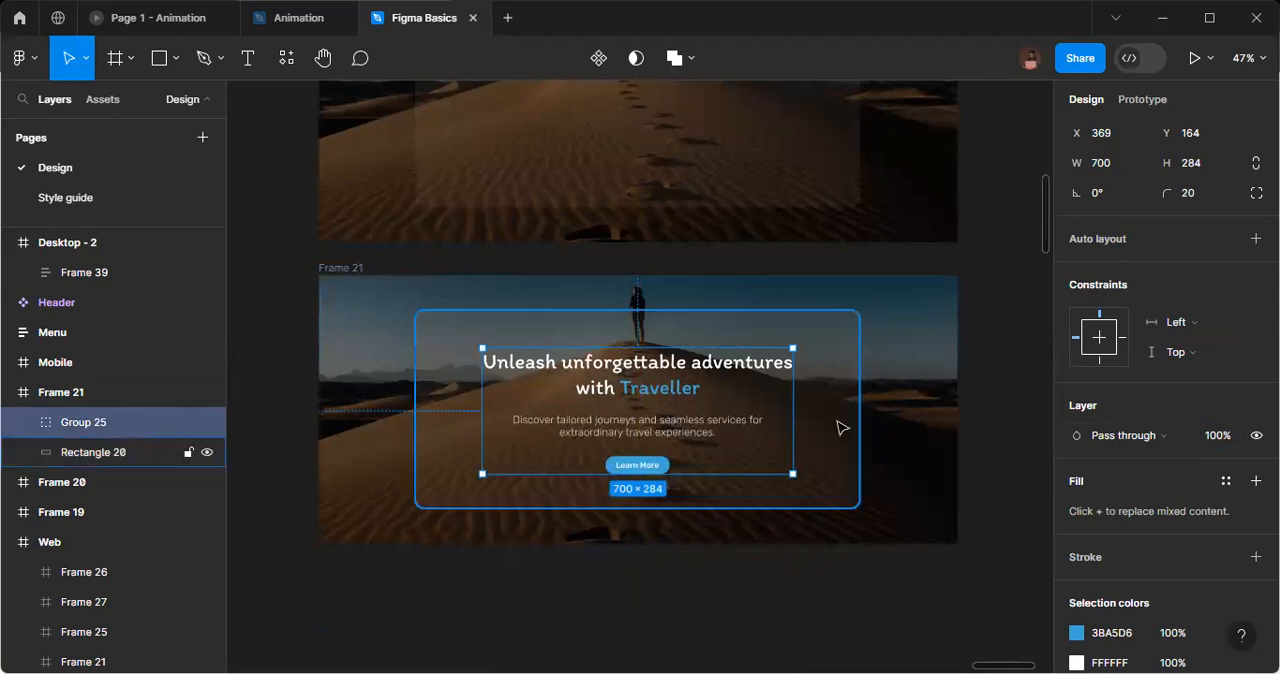
Check the text group's spacing to the rounded rectangle and nudge the group up to Y 163.
{"action": "key", "text": "alt"}
{"action": "key", "text": "Up"}
{"action": "key", "text": "alt"}
{"action": "key", "text": "alt"}
{"action": "key", "text": "alt"}
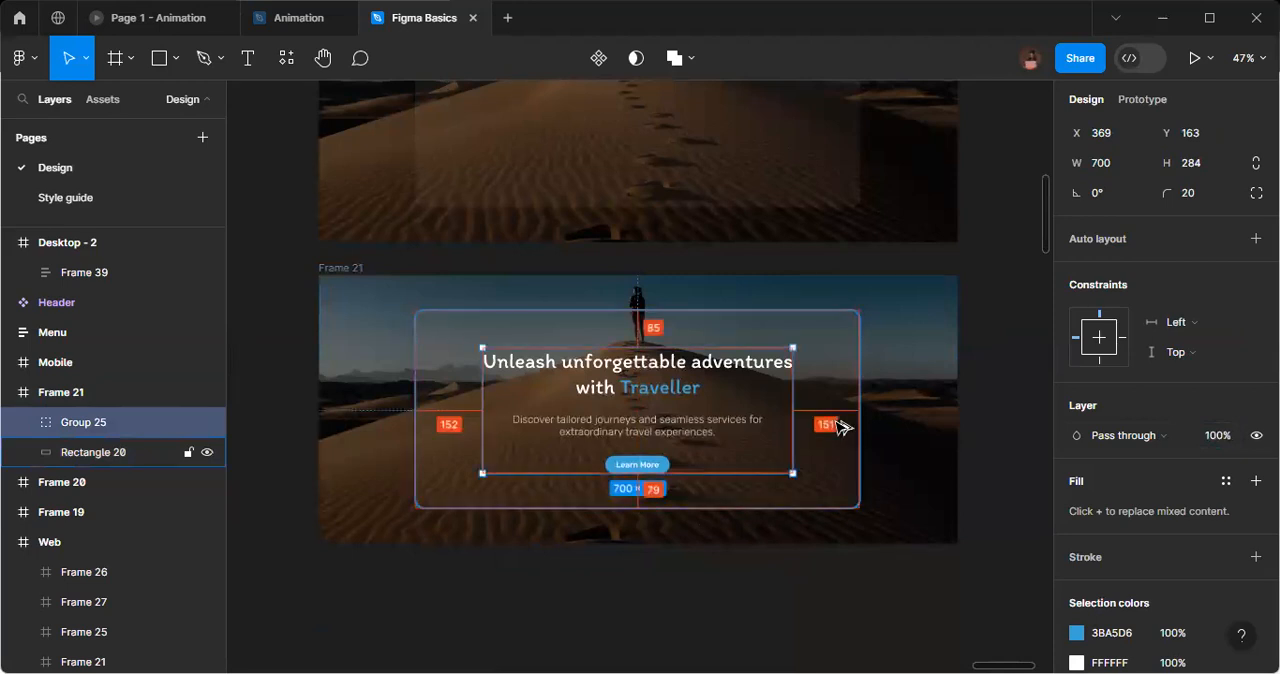
{"action": "key", "text": "alt"}
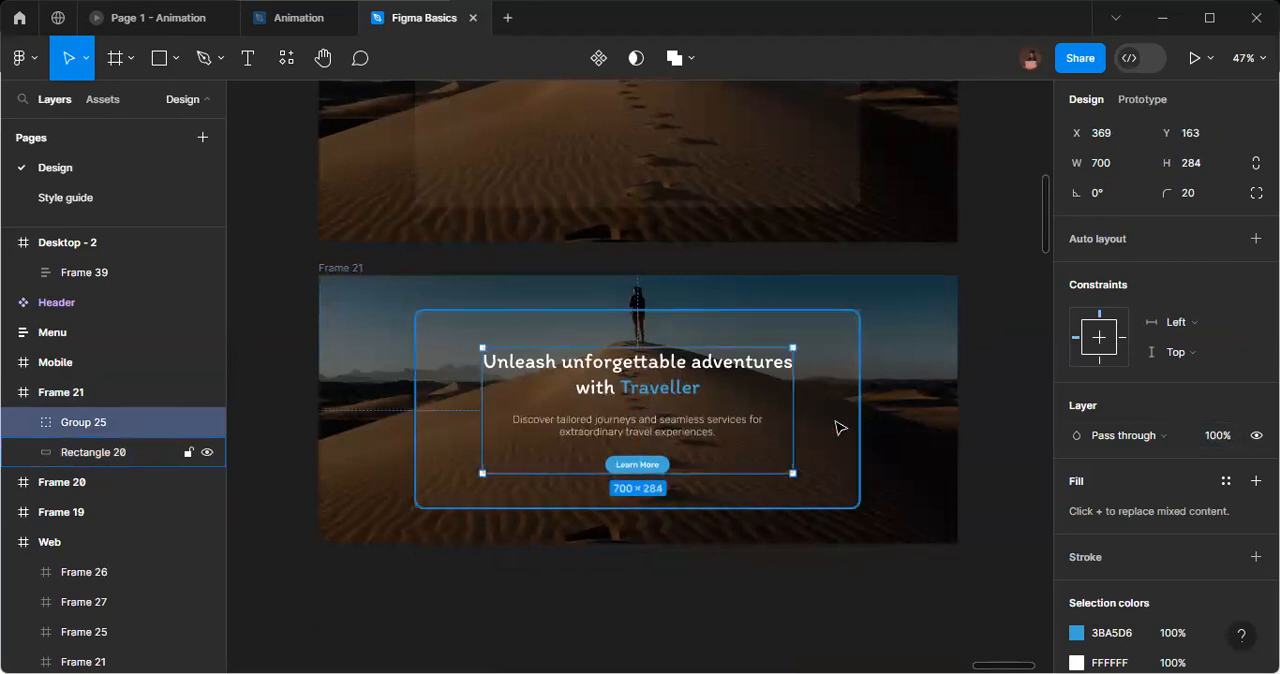
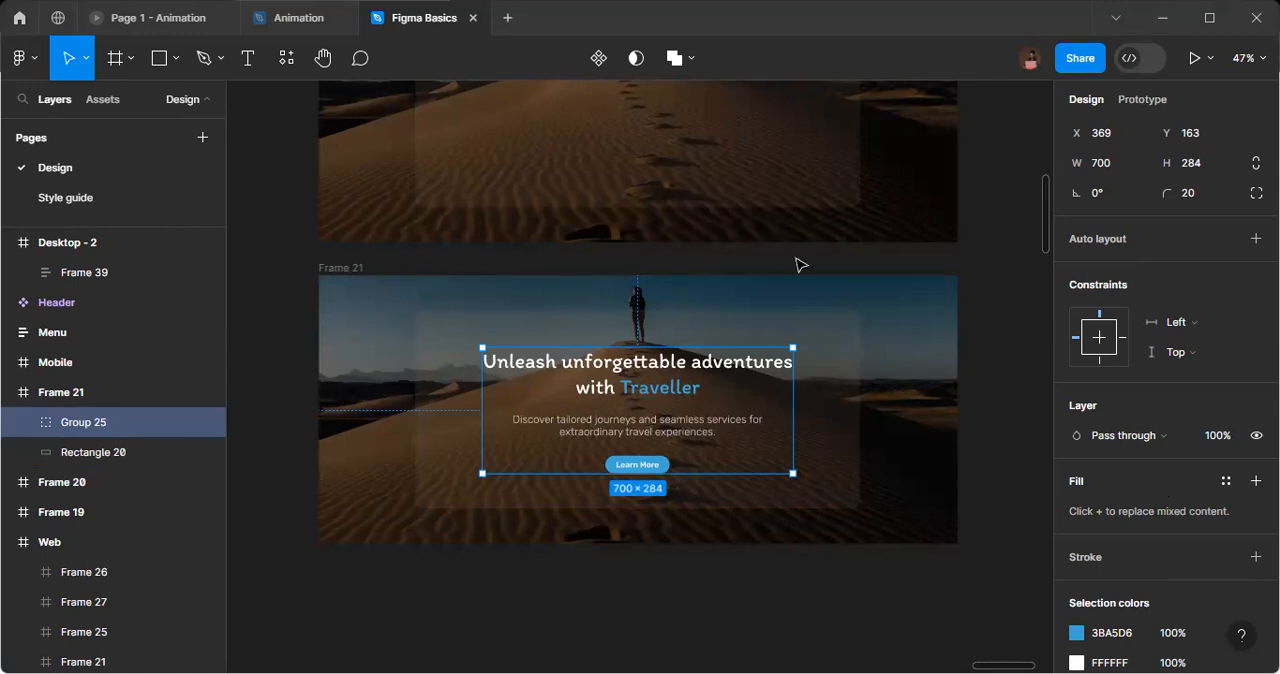
Convert the three stacked hero frames into separate components and combine them as variants of one component set.
{"action": "left_click", "coordinate": [283, 270]}
{"action": "scroll", "coordinate": [337, 309], "scroll_direction": "down", "scroll_amount": 3}
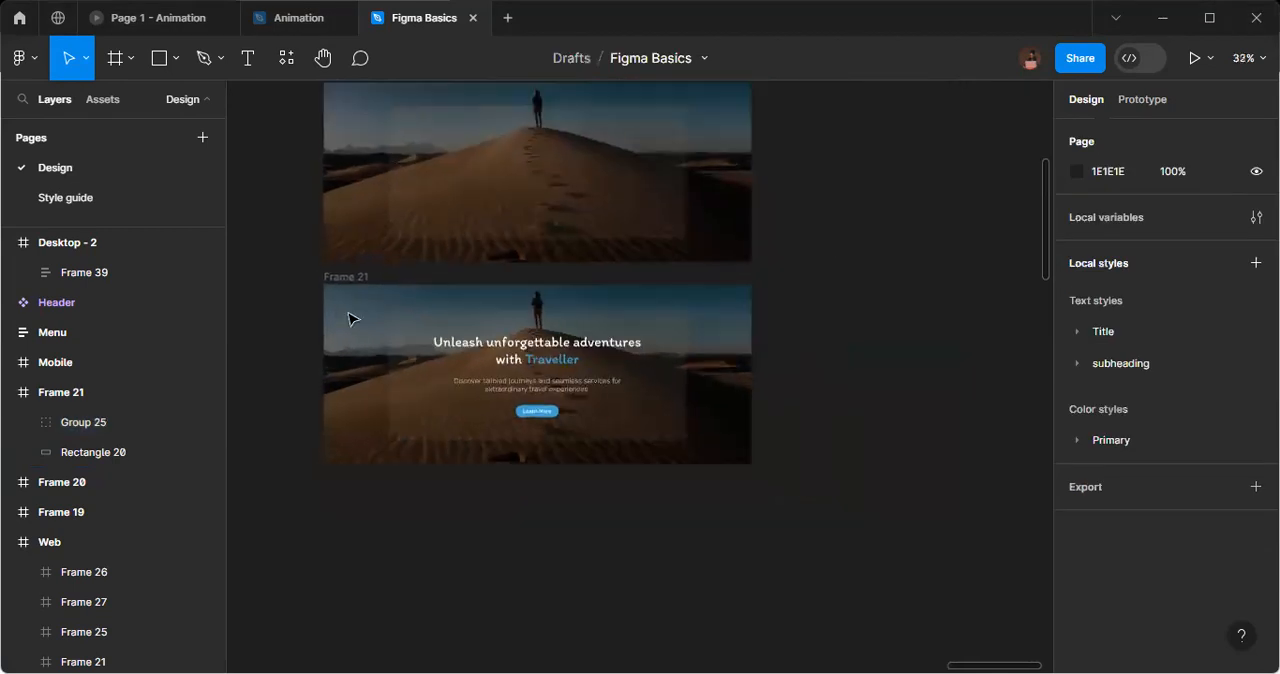
{"action": "scroll", "coordinate": [350, 317], "scroll_direction": "up", "scroll_amount": 4}
{"action": "scroll", "coordinate": [346, 266], "scroll_direction": "down", "scroll_amount": 2}
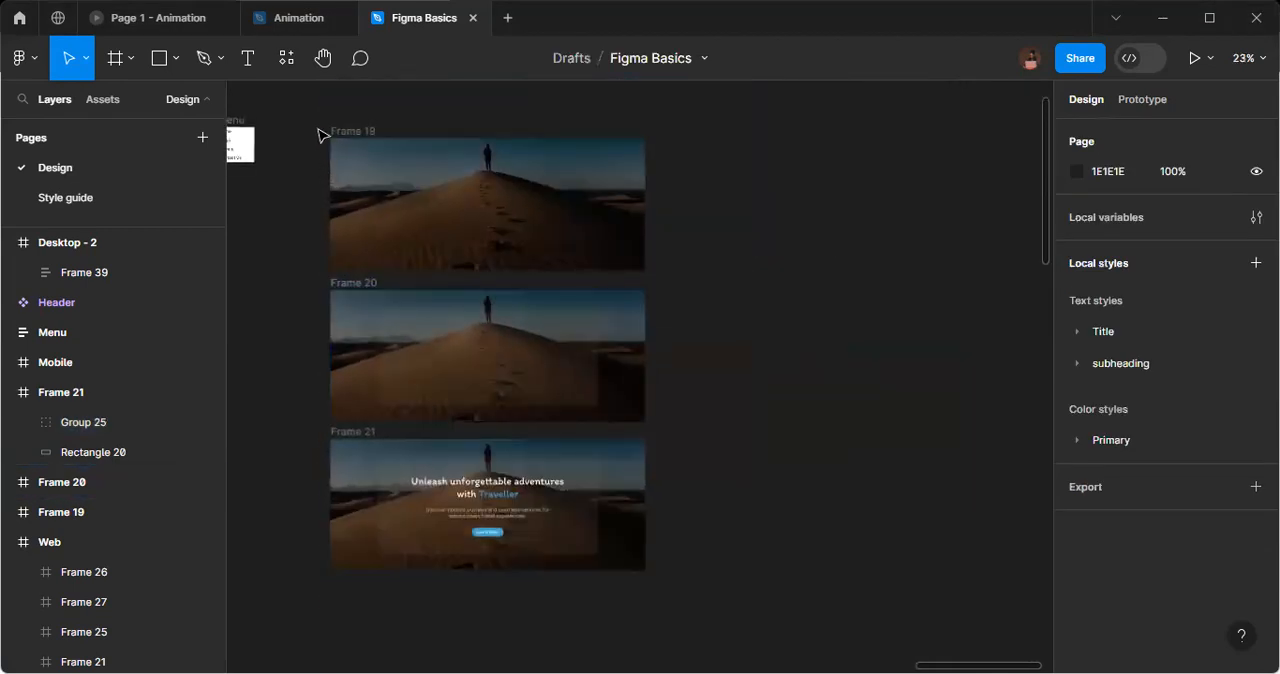
{"action": "left_click_drag", "start_coordinate": [312, 115], "coordinate": [688, 588]}
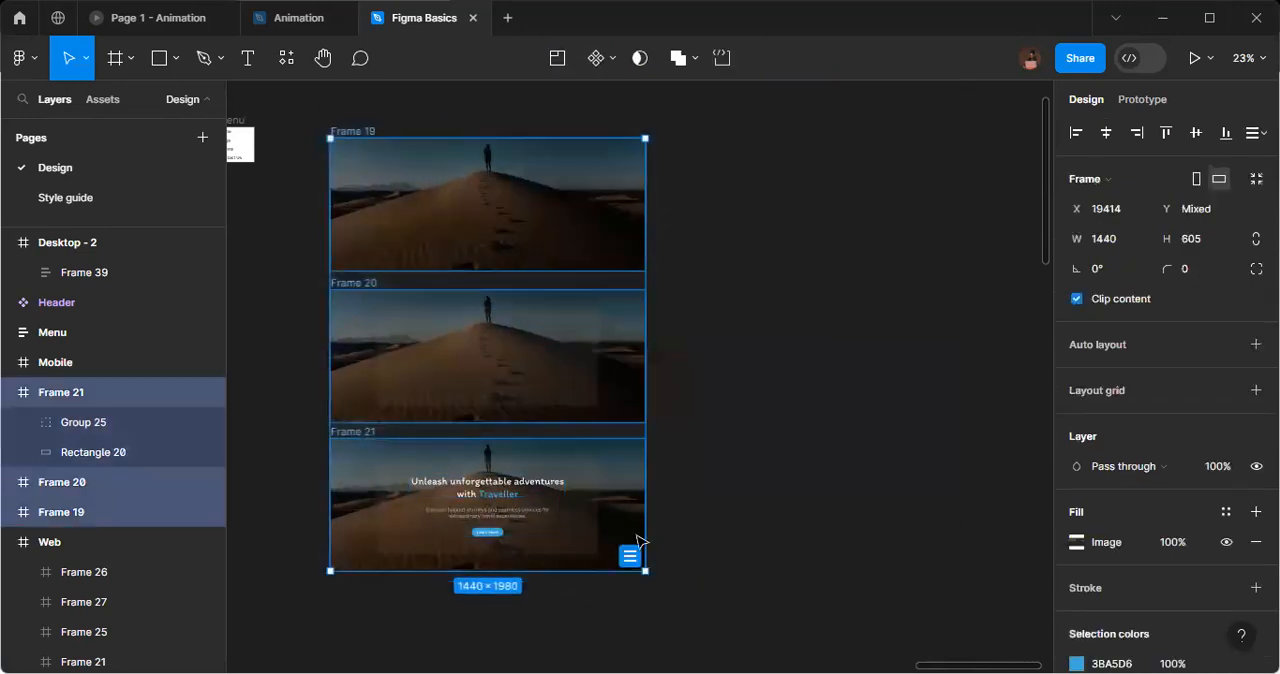
{"action": "left_click", "coordinate": [614, 64]}
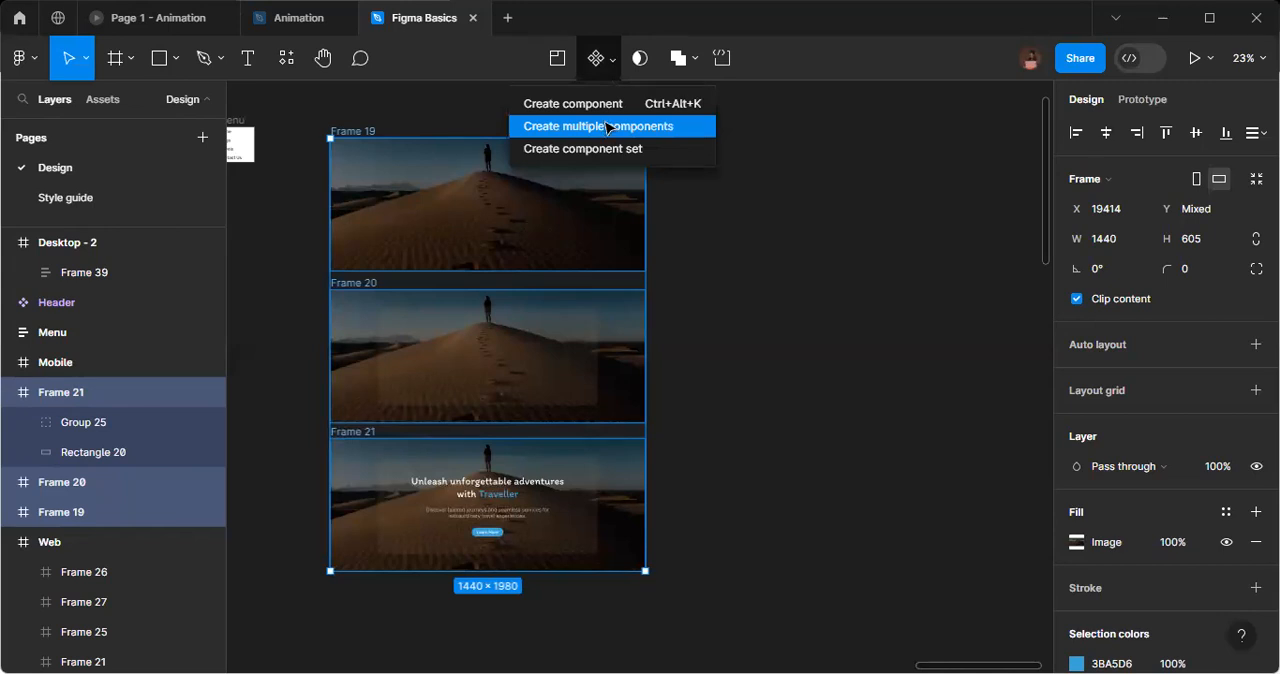
{"action": "left_click", "coordinate": [606, 127]}
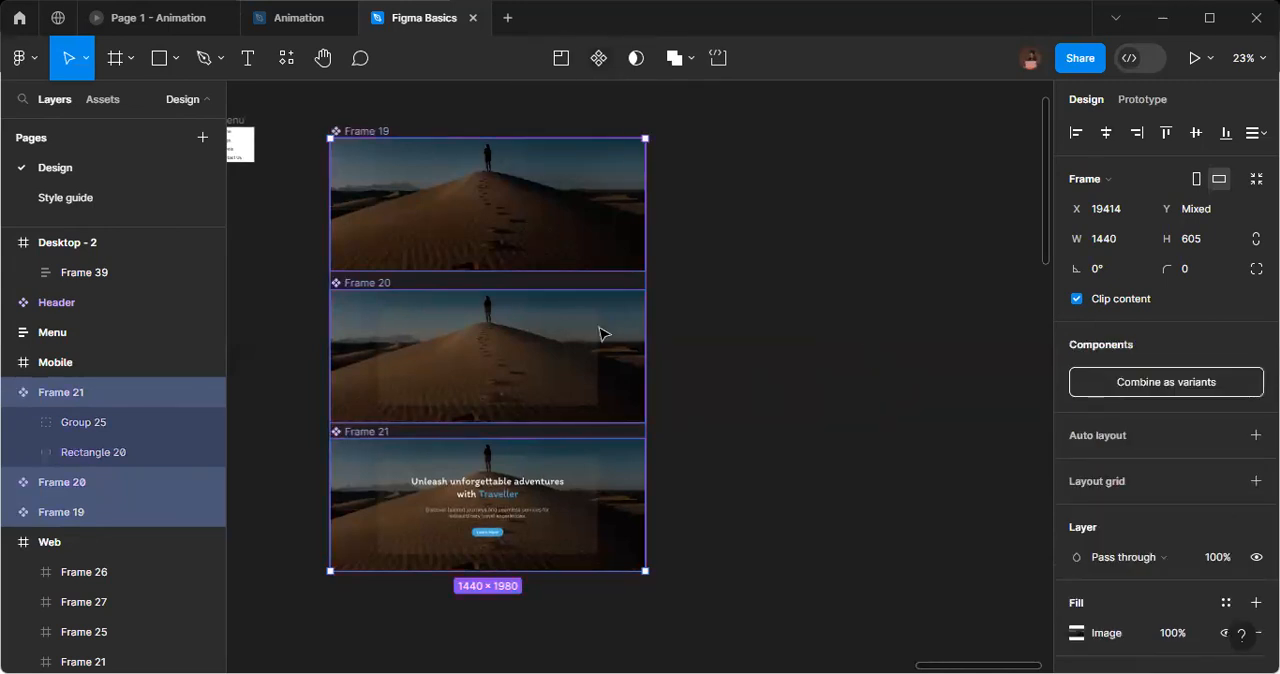
{"action": "left_click", "coordinate": [1135, 388]}
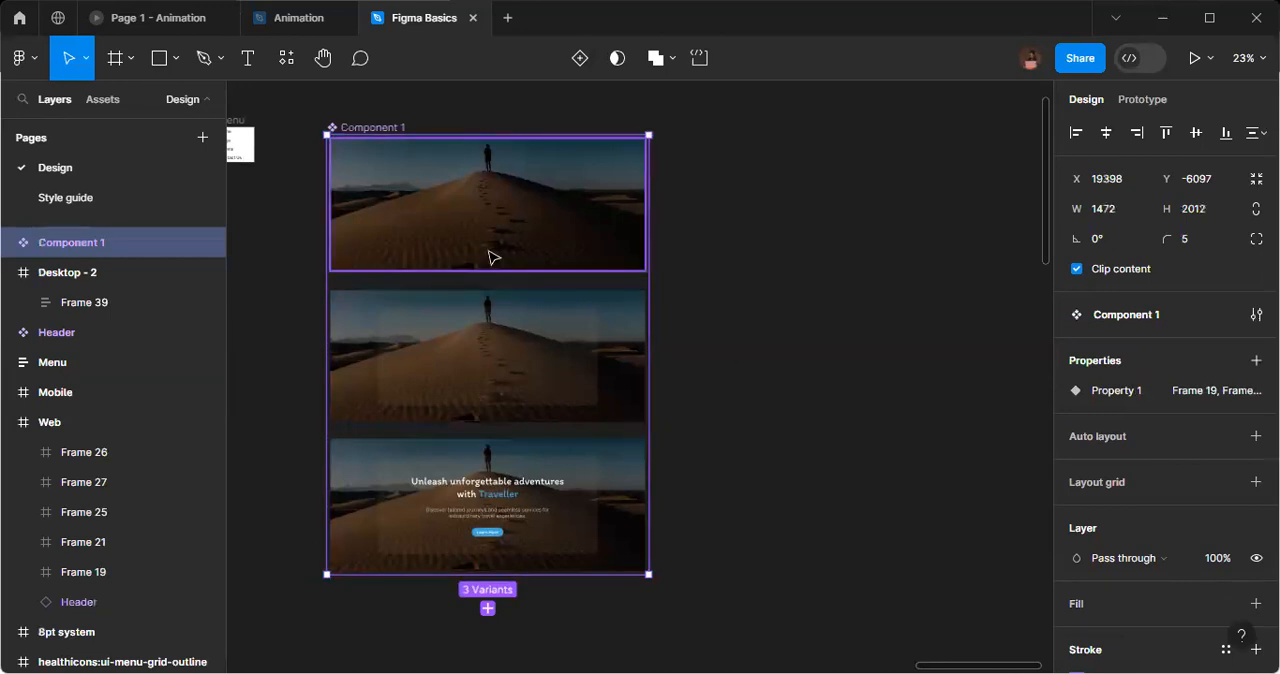
Add a prototype connection from the first hero variant to the one below it, changing Property 1 to Frame 20.
{"action": "scroll", "coordinate": [476, 249], "scroll_direction": "left", "scroll_amount": 3}
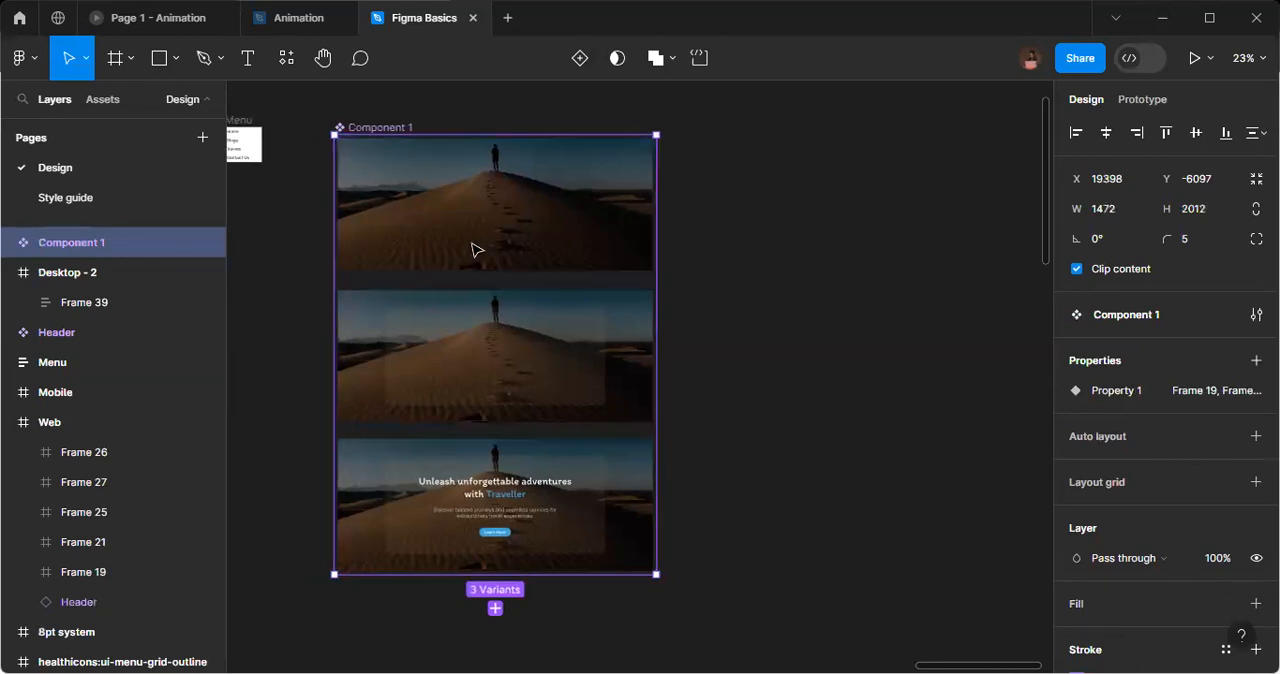
{"action": "scroll", "coordinate": [476, 249], "scroll_direction": "left", "scroll_amount": 2}
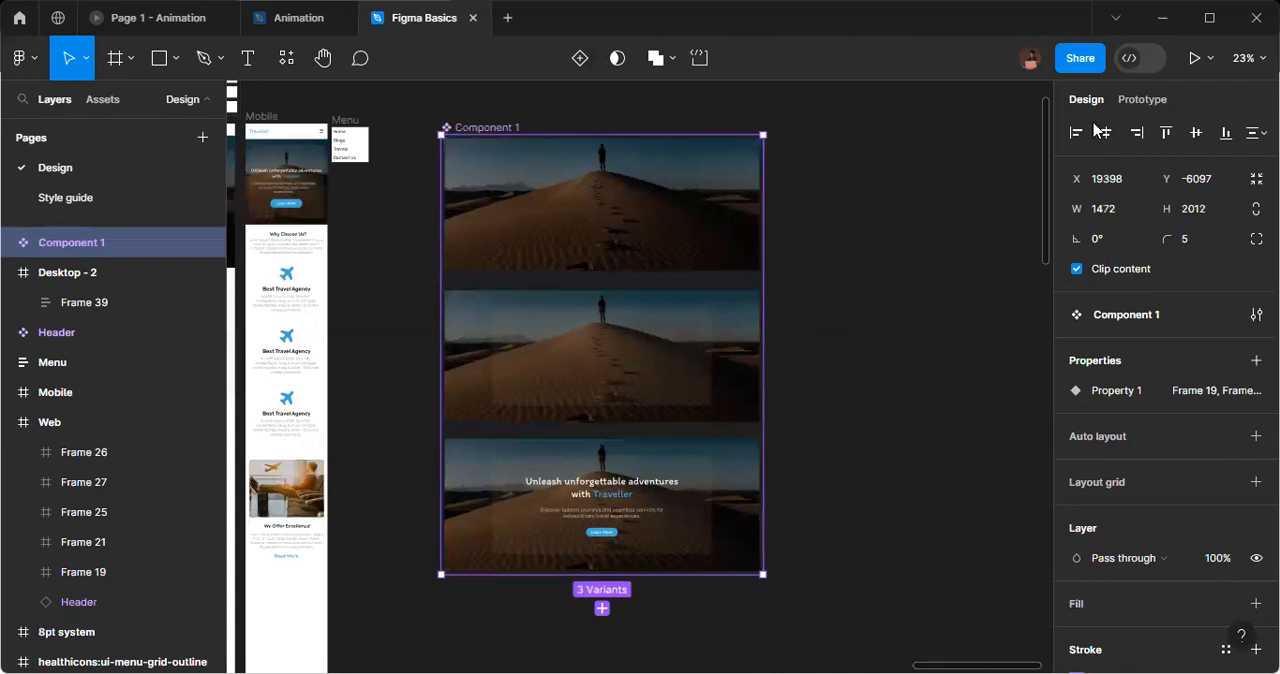
{"action": "left_click", "coordinate": [1146, 102]}
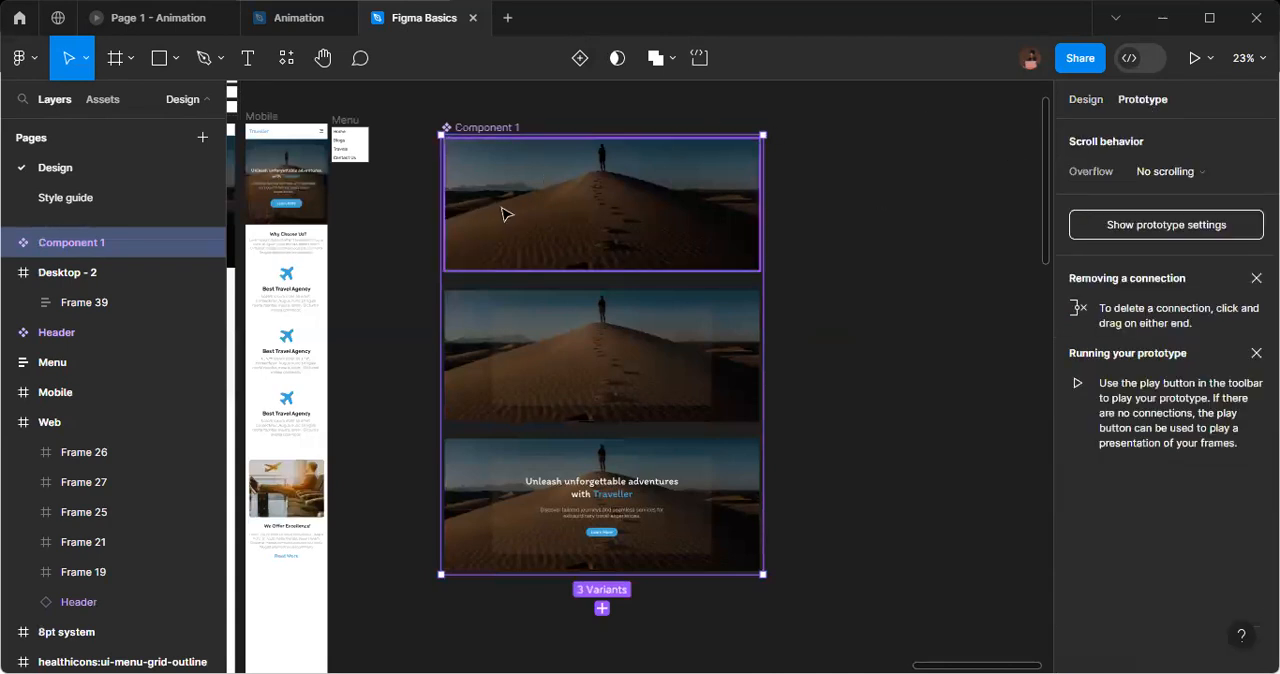
{"action": "scroll", "coordinate": [510, 214], "scroll_direction": "up", "scroll_amount": 3}
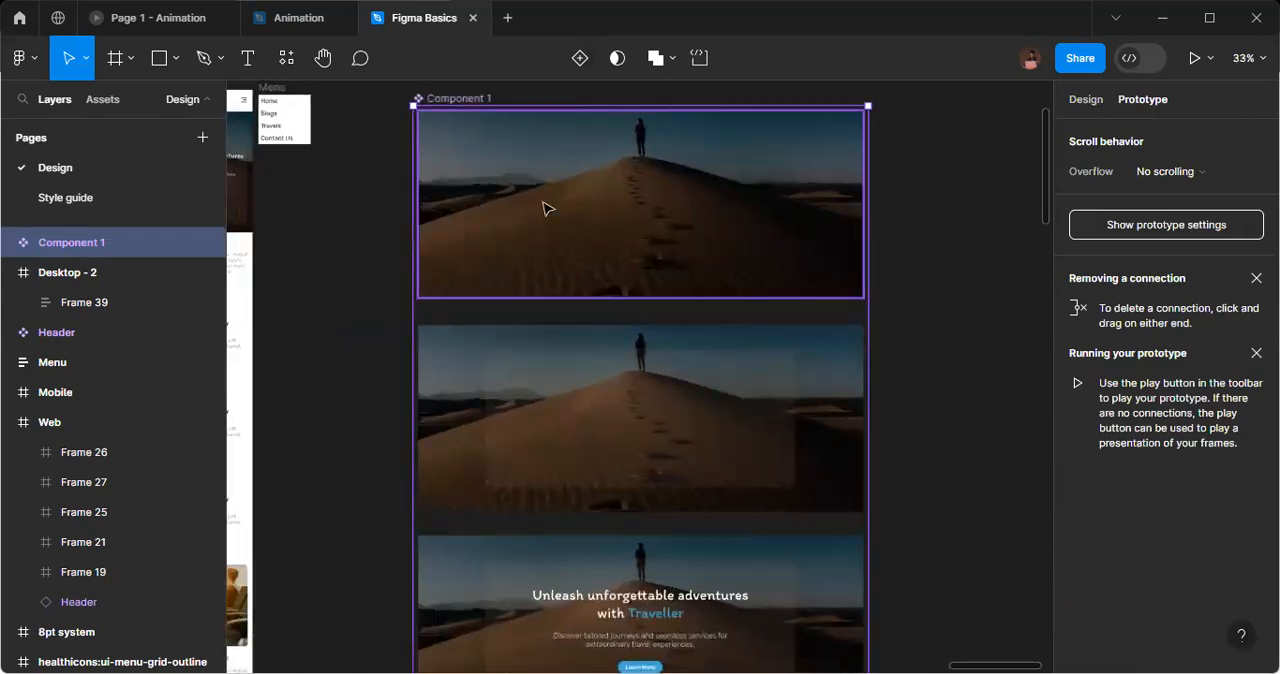
{"action": "left_click", "coordinate": [545, 208]}
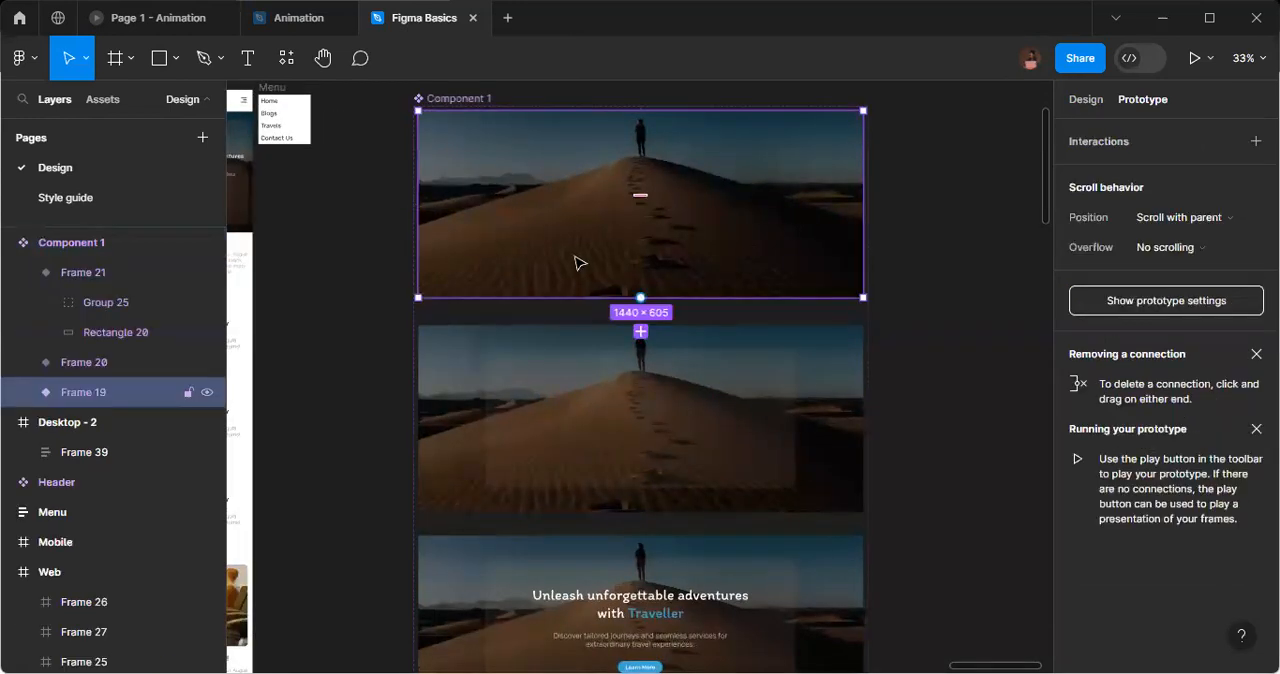
{"action": "scroll", "coordinate": [578, 262], "scroll_direction": "up", "scroll_amount": 2}
{"action": "scroll", "coordinate": [578, 262], "scroll_direction": "up", "scroll_amount": 2}
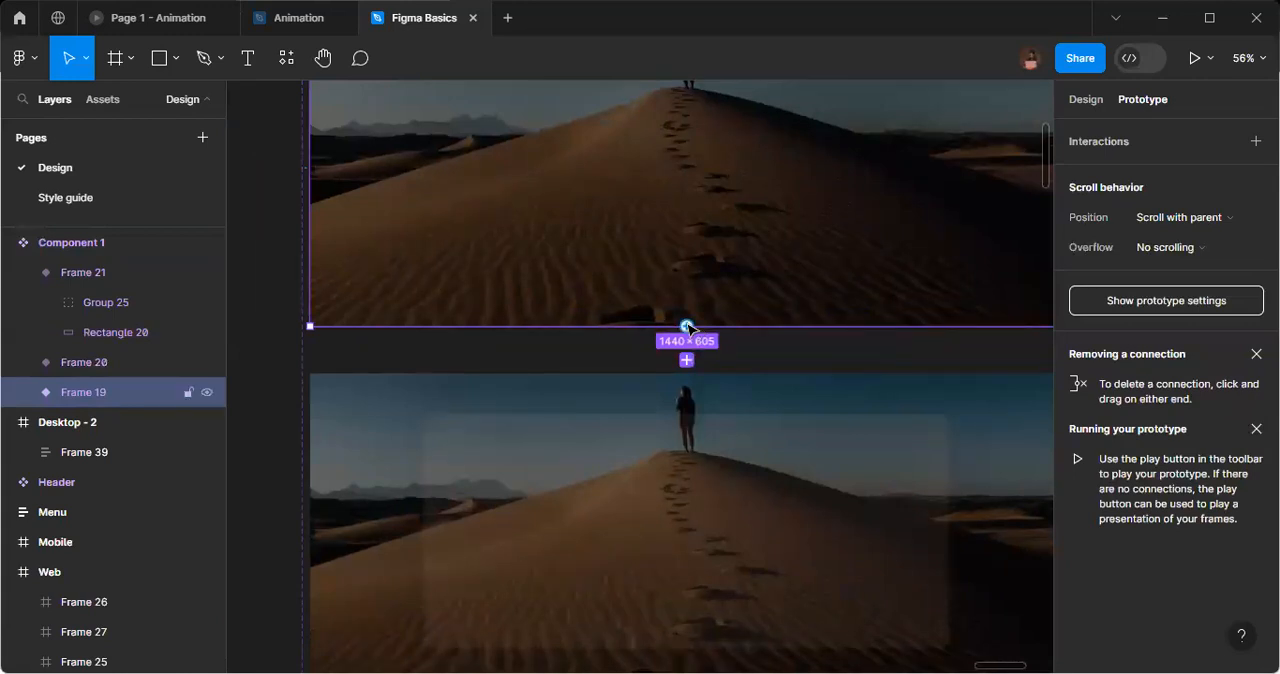
{"action": "scroll", "coordinate": [688, 327], "scroll_direction": "up", "scroll_amount": 5}
{"action": "left_click_drag", "start_coordinate": [686, 331], "coordinate": [678, 442]}
{"action": "scroll", "coordinate": [754, 349], "scroll_direction": "down", "scroll_amount": 1}
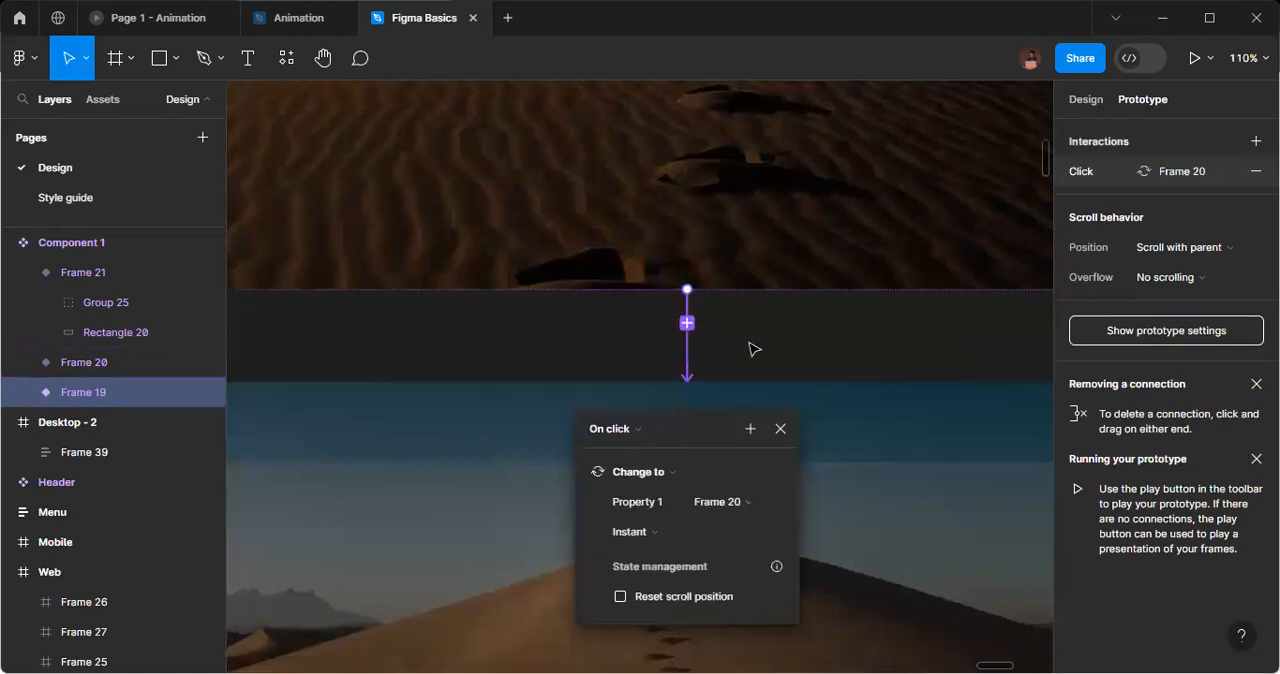
{"action": "scroll", "coordinate": [754, 349], "scroll_direction": "down", "scroll_amount": 3}
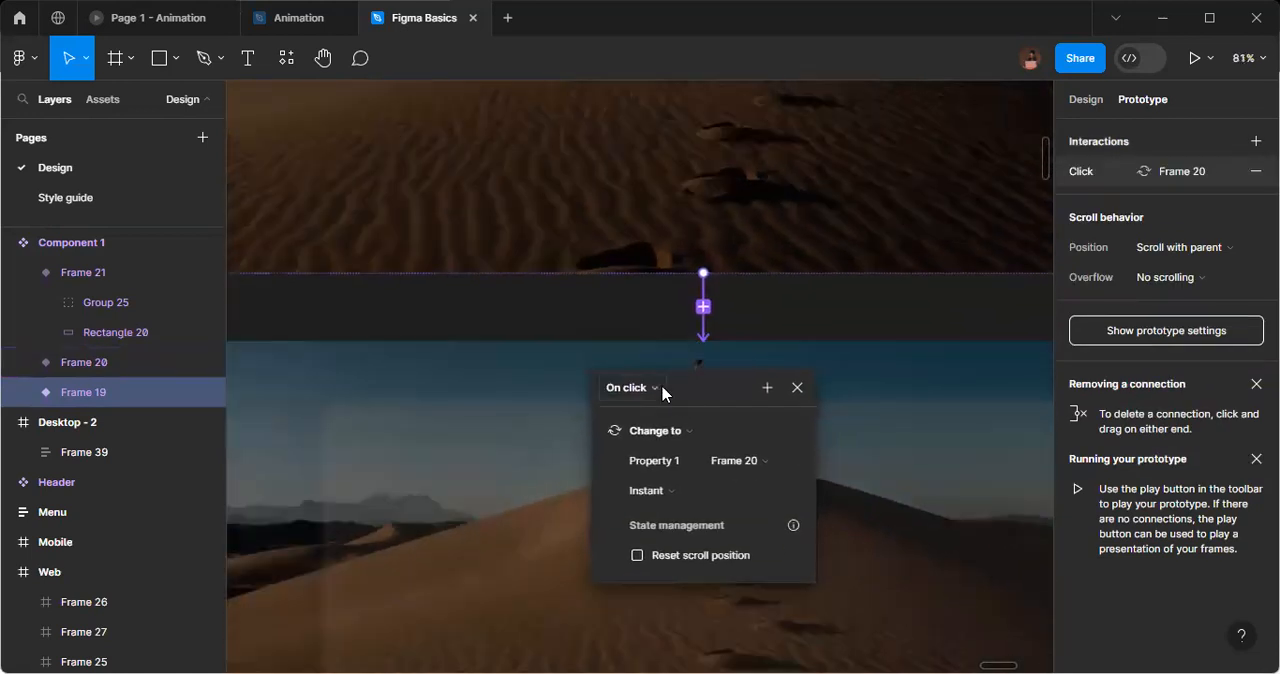
Set the first variant's interaction to trigger After delay and use the Smart animate transition.
{"action": "left_click", "coordinate": [655, 388]}
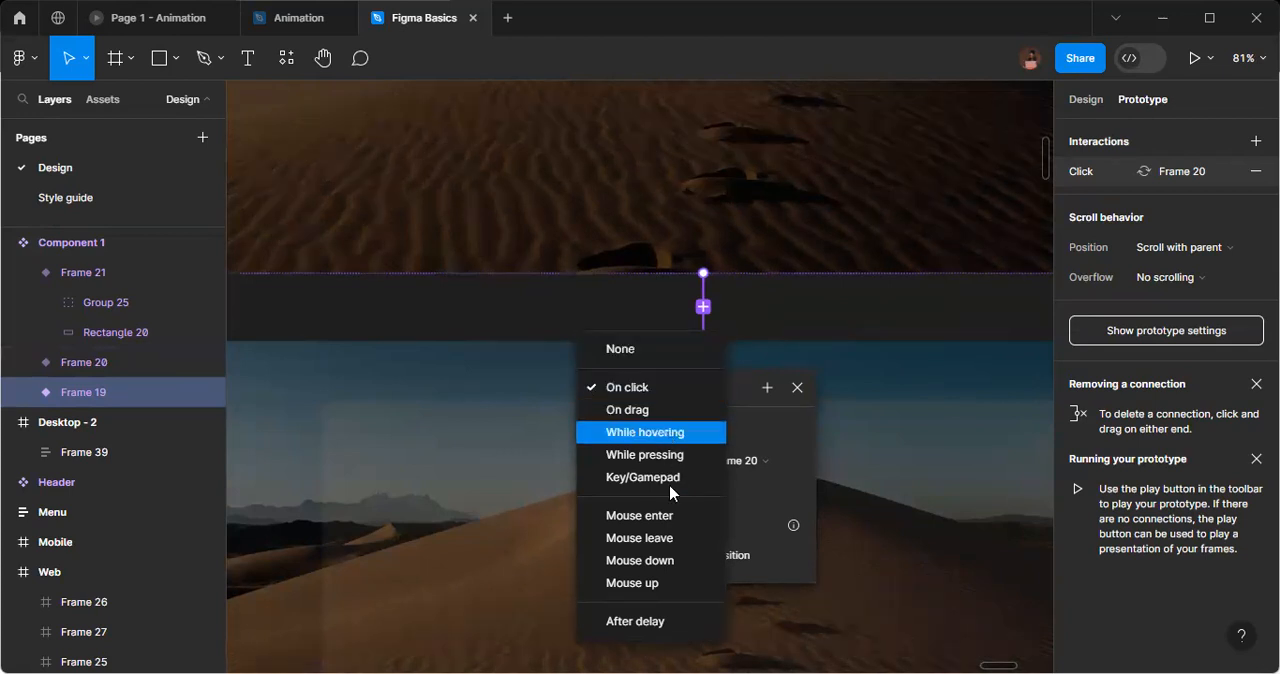
{"action": "left_click", "coordinate": [668, 432]}
{"action": "left_click", "coordinate": [674, 392]}
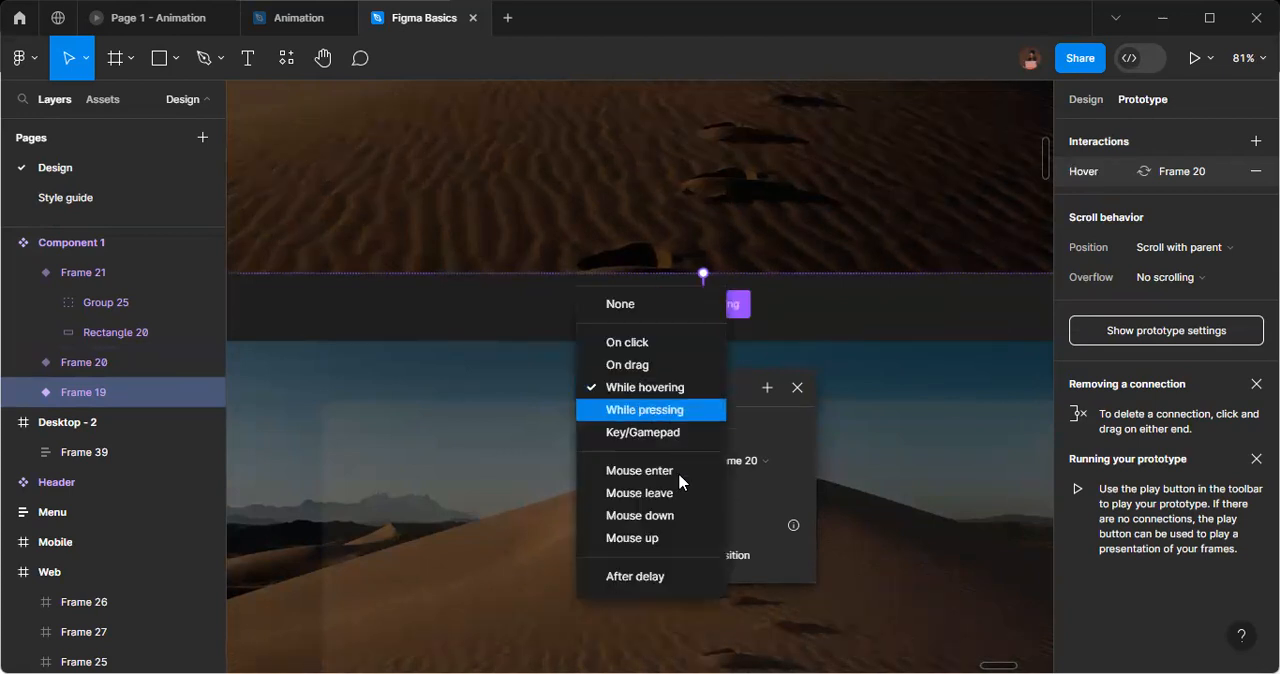
{"action": "left_click", "coordinate": [686, 581]}
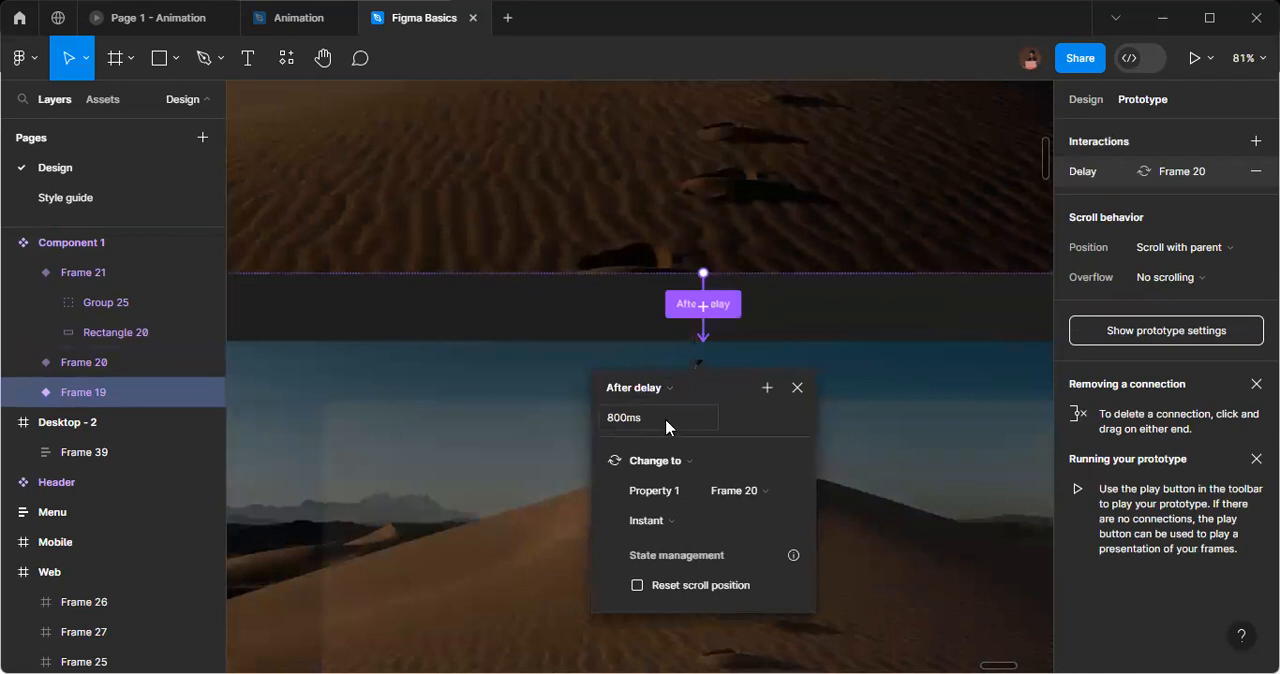
{"action": "left_click", "coordinate": [685, 522]}
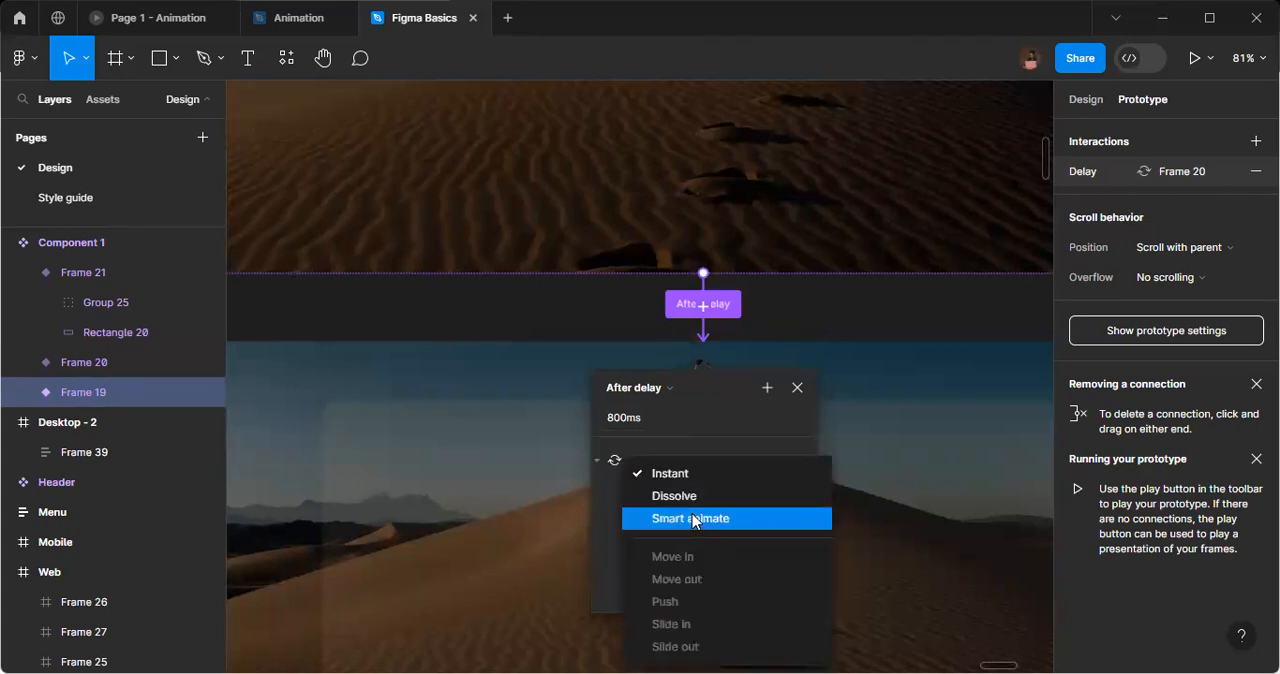
{"action": "left_click", "coordinate": [694, 519]}
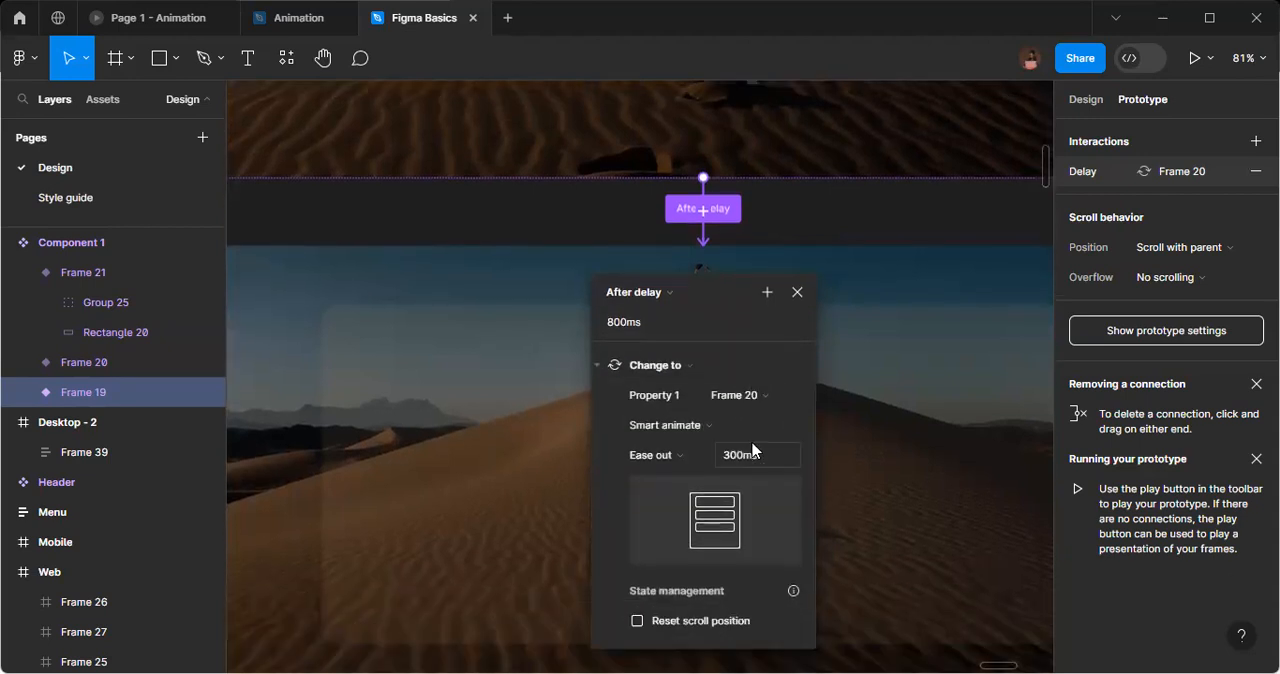
Give the first variant's Smart animate transition Slow easing and a duration of 700 ms.
{"action": "left_click", "coordinate": [649, 455]}
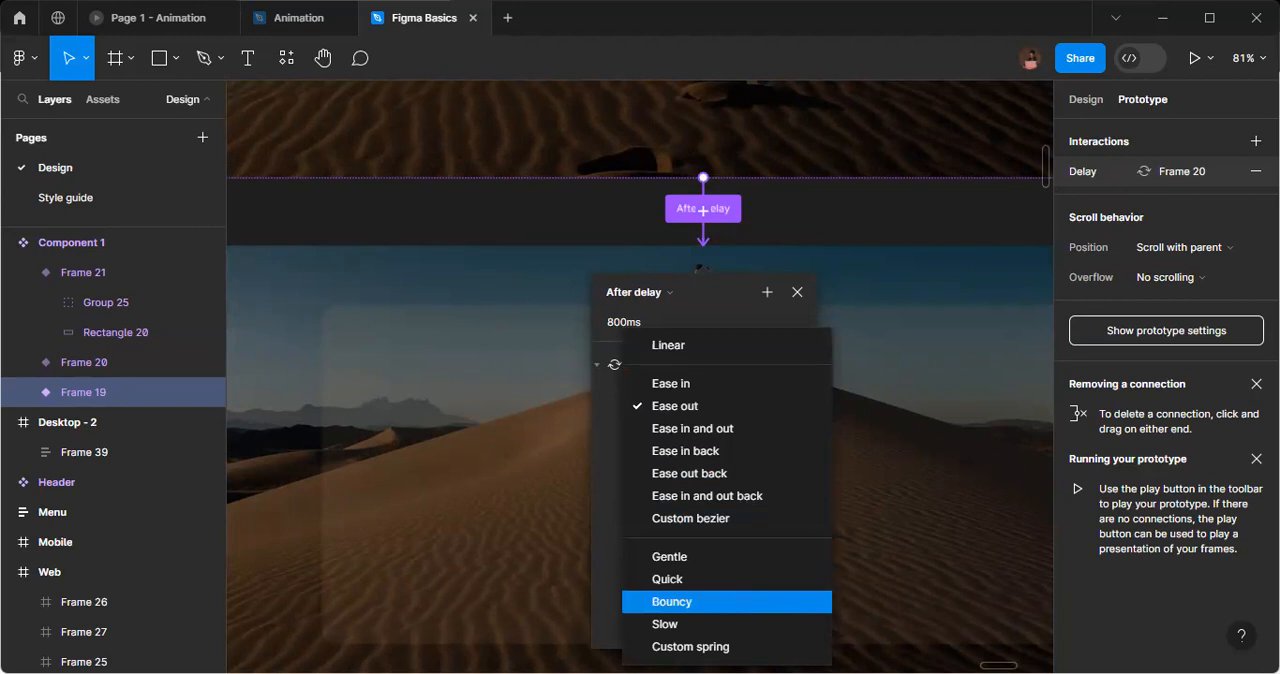
{"action": "key", "text": "Escape"}
{"action": "left_click", "coordinate": [691, 454]}
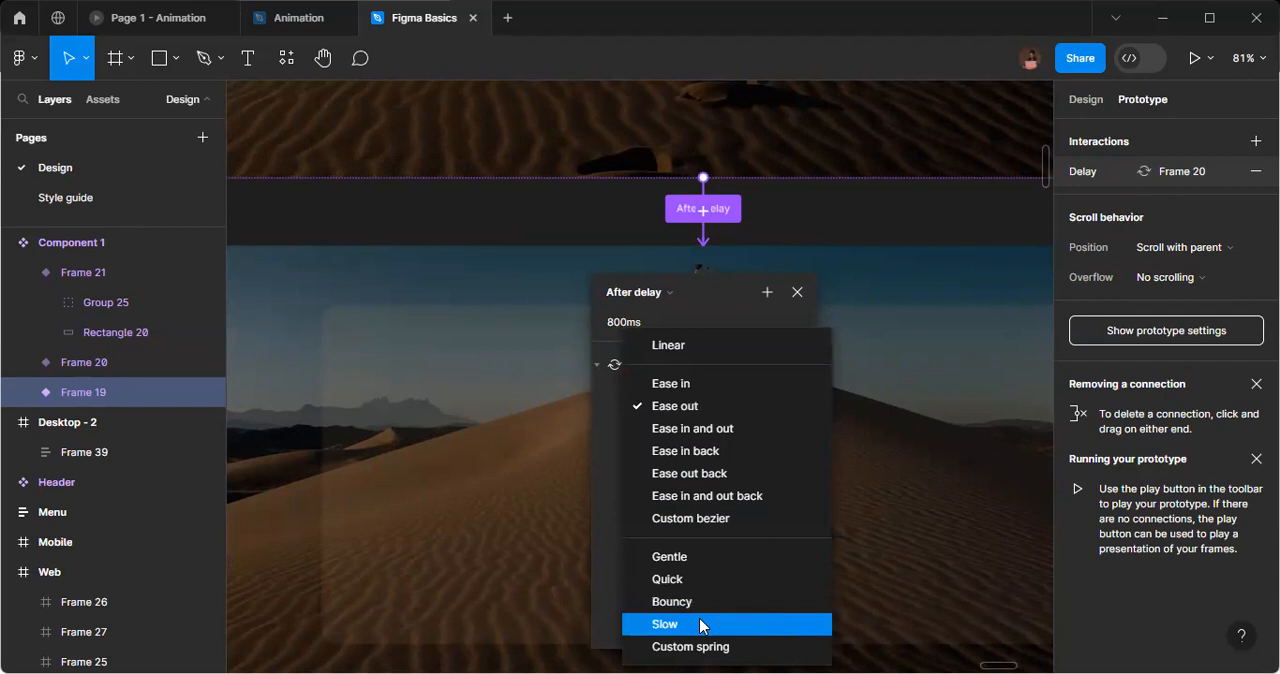
{"action": "left_click", "coordinate": [700, 625]}
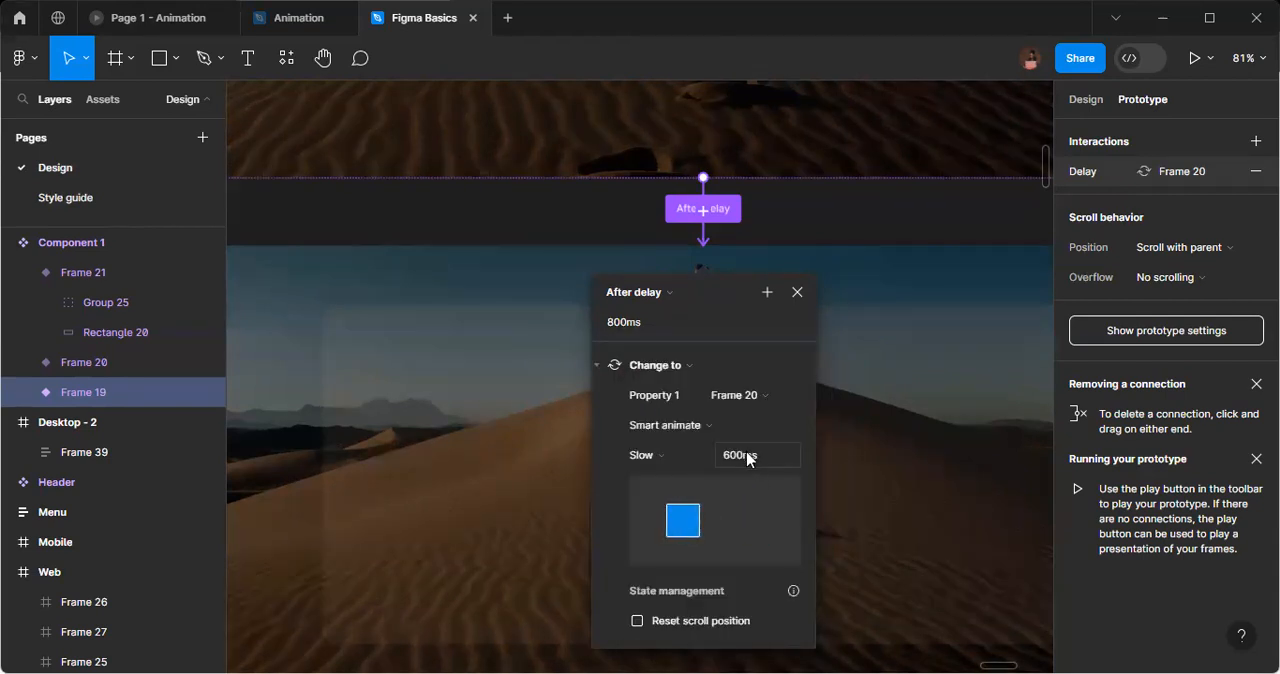
{"action": "left_click", "coordinate": [741, 456]}
{"action": "type", "text": "700"}
{"action": "key", "text": "Return"}
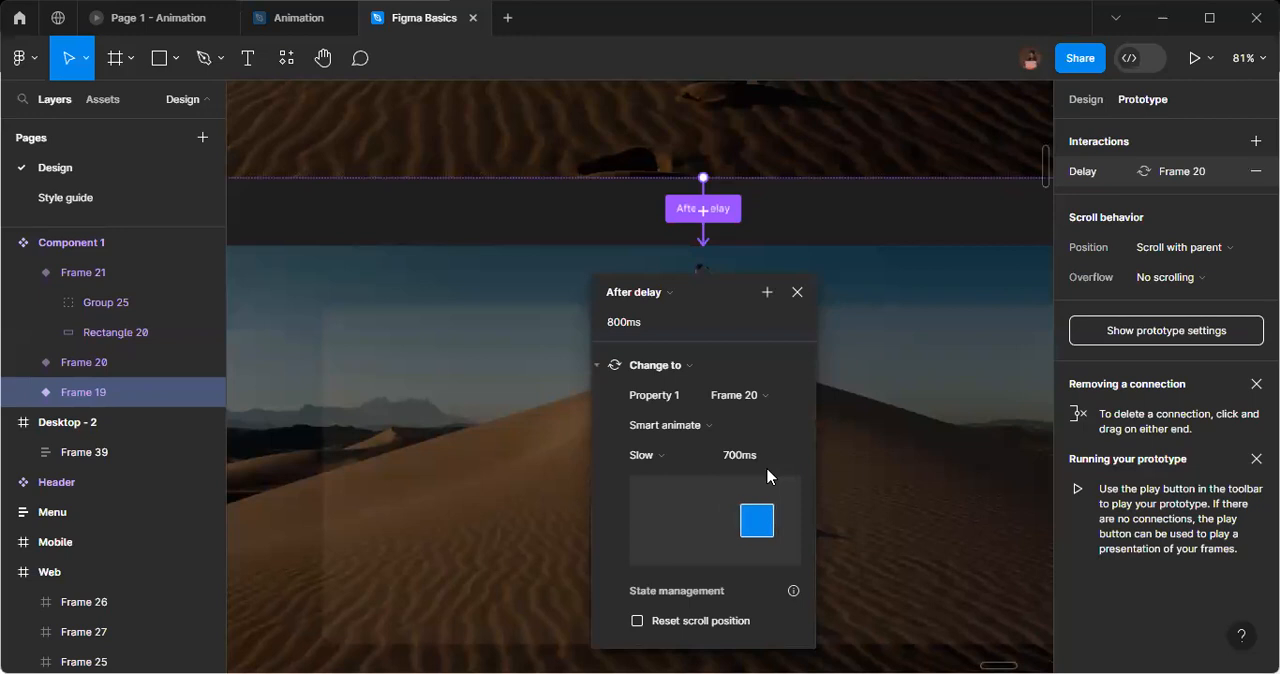
{"action": "left_click", "coordinate": [797, 292]}
Connect the second hero variant to the text variant below it, Frame 21, with an After delay trigger.
{"action": "scroll", "coordinate": [826, 423], "scroll_direction": "down", "scroll_amount": 5}
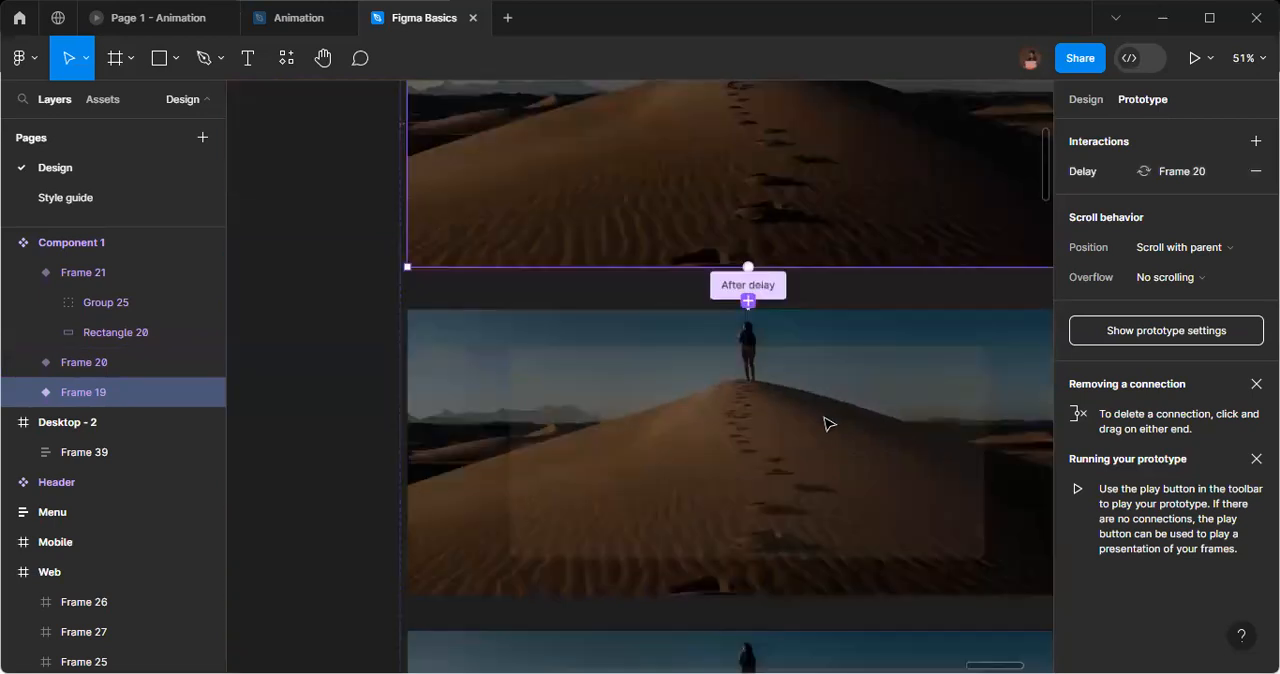
{"action": "left_click", "coordinate": [995, 489]}
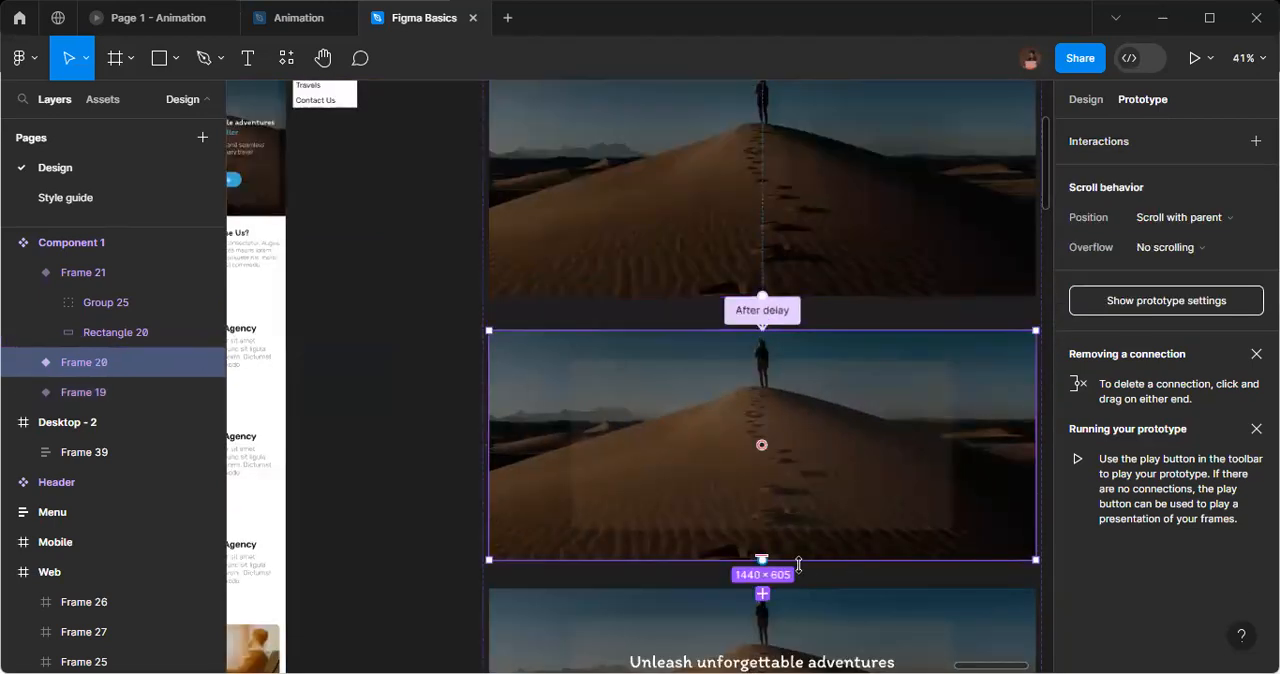
{"action": "scroll", "coordinate": [801, 577], "scroll_direction": "up", "scroll_amount": 1}
{"action": "scroll", "coordinate": [801, 577], "scroll_direction": "up", "scroll_amount": 2}
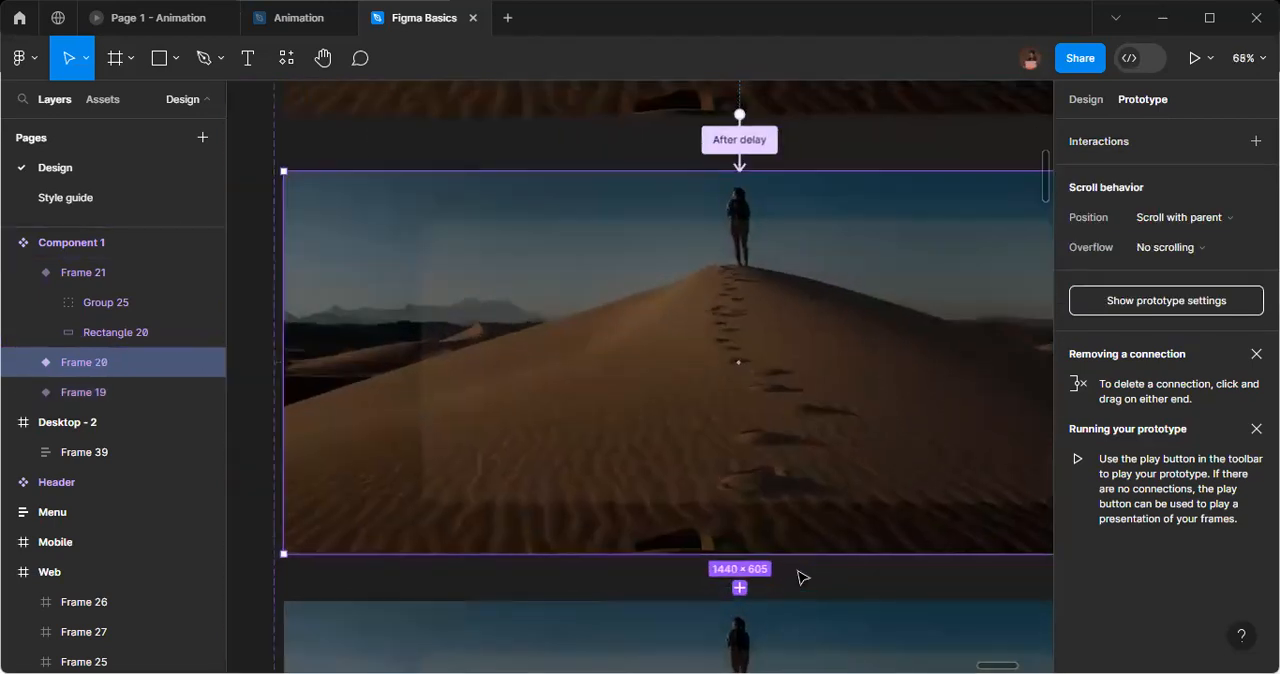
{"action": "scroll", "coordinate": [801, 577], "scroll_direction": "down", "scroll_amount": 1}
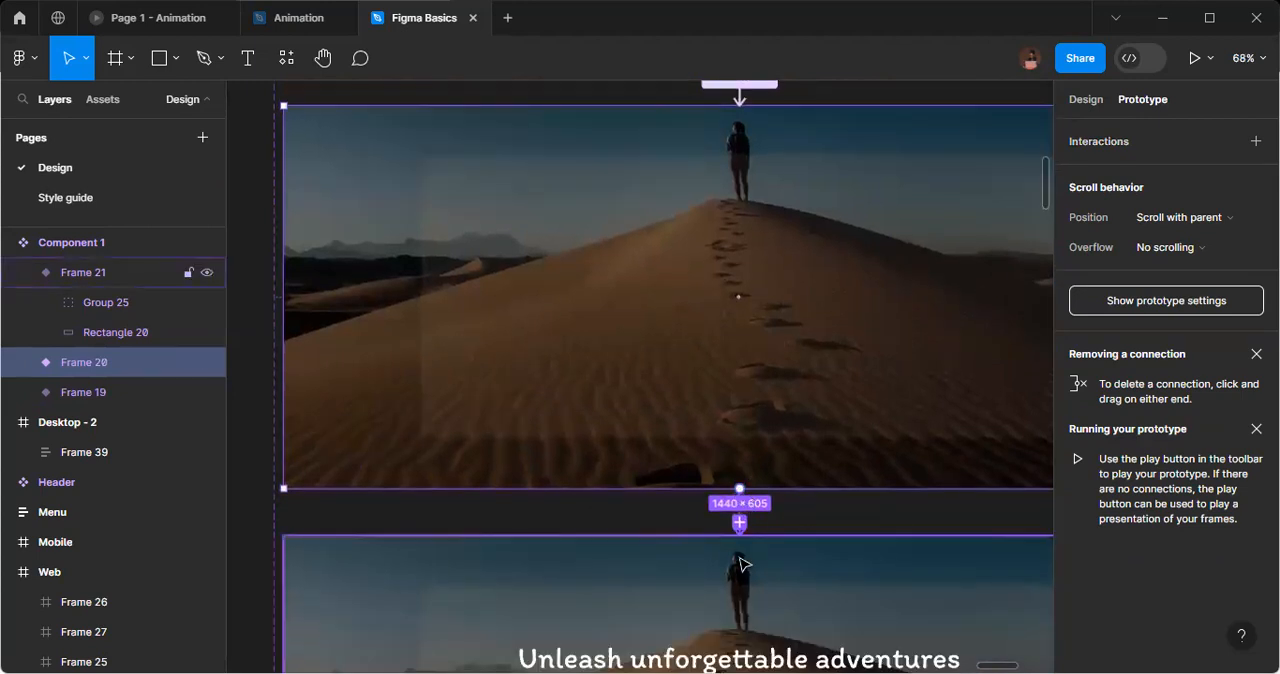
{"action": "left_click_drag", "start_coordinate": [763, 553], "coordinate": [760, 557]}
{"action": "scroll", "coordinate": [766, 486], "scroll_direction": "down", "scroll_amount": 3}
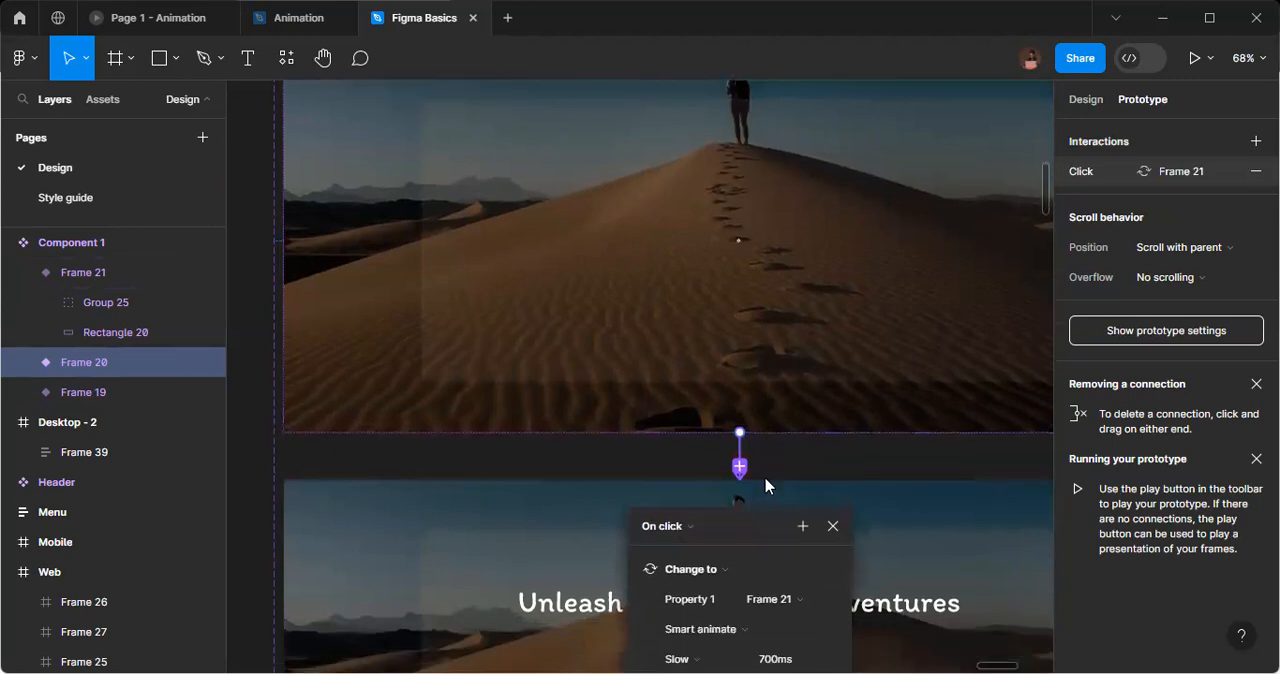
{"action": "scroll", "coordinate": [726, 432], "scroll_direction": "down", "scroll_amount": 3}
{"action": "left_click", "coordinate": [680, 193]}
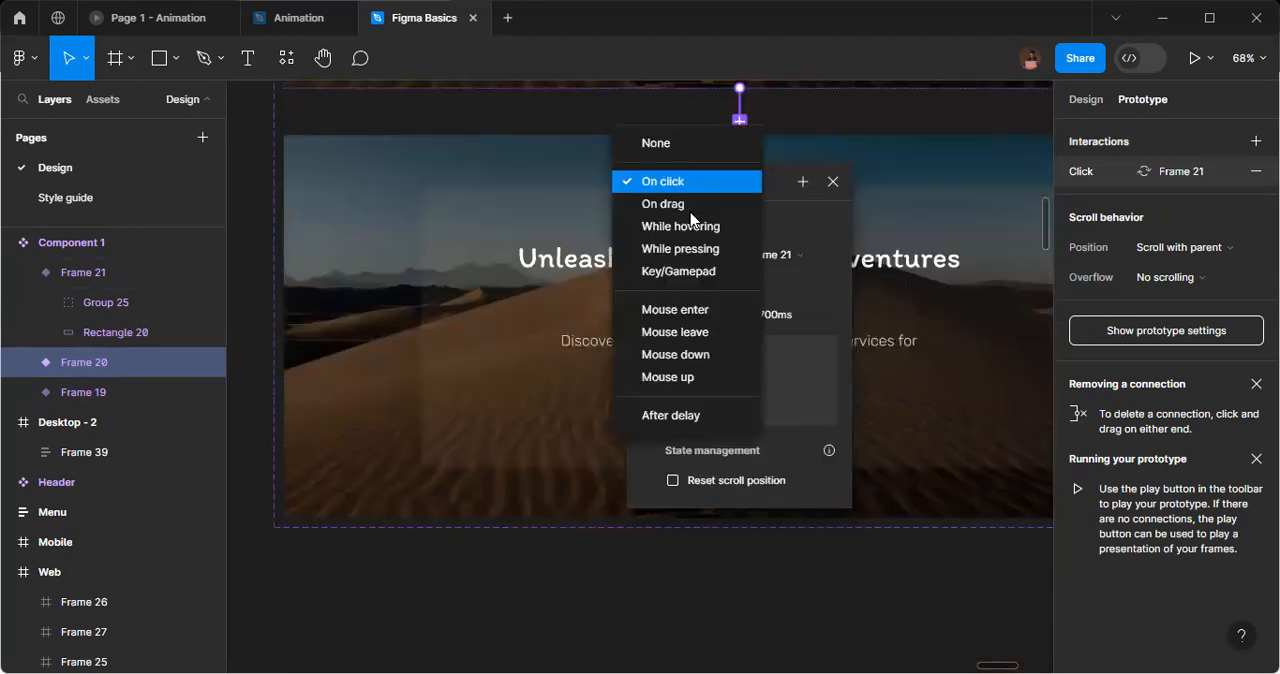
{"action": "left_click", "coordinate": [668, 416]}
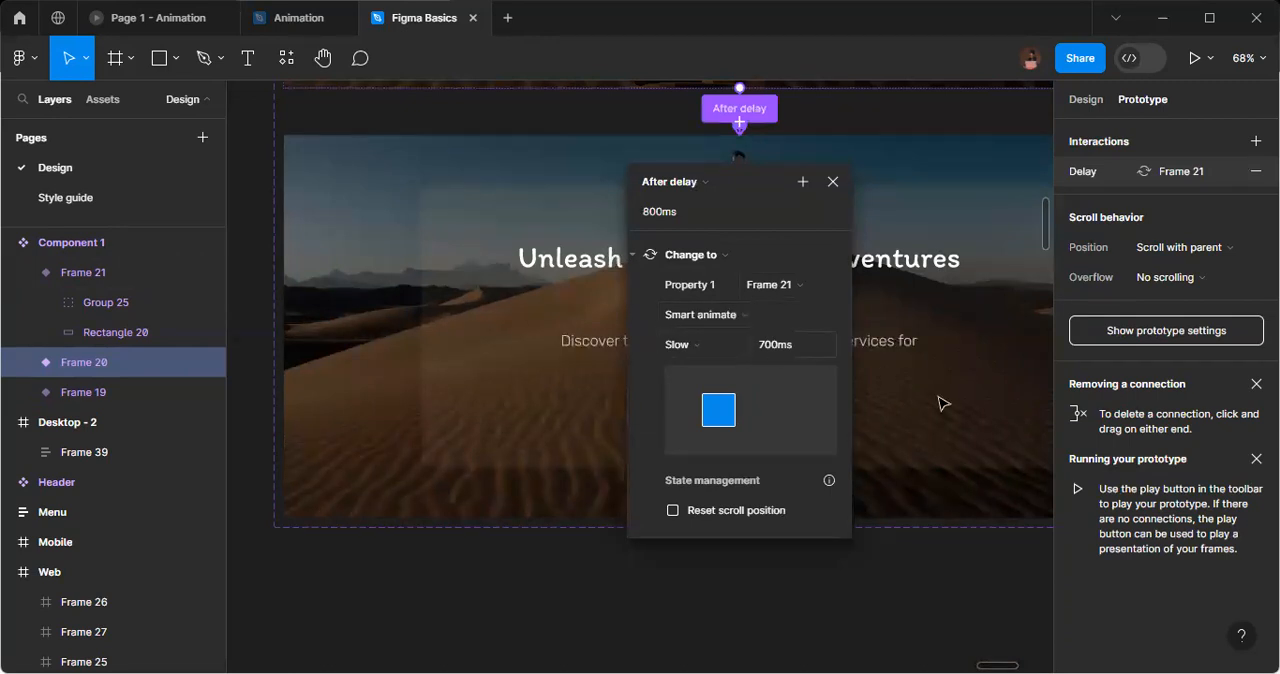
Place an instance of the first hero variant on the empty canvas beside the component set, at X 21035, Y -6054.
{"action": "scroll", "coordinate": [948, 424], "scroll_direction": "down", "scroll_amount": 3}
{"action": "scroll", "coordinate": [889, 371], "scroll_direction": "down", "scroll_amount": 2}
{"action": "scroll", "coordinate": [893, 375], "scroll_direction": "up", "scroll_amount": 5}
{"action": "scroll", "coordinate": [893, 375], "scroll_direction": "up", "scroll_amount": 4}
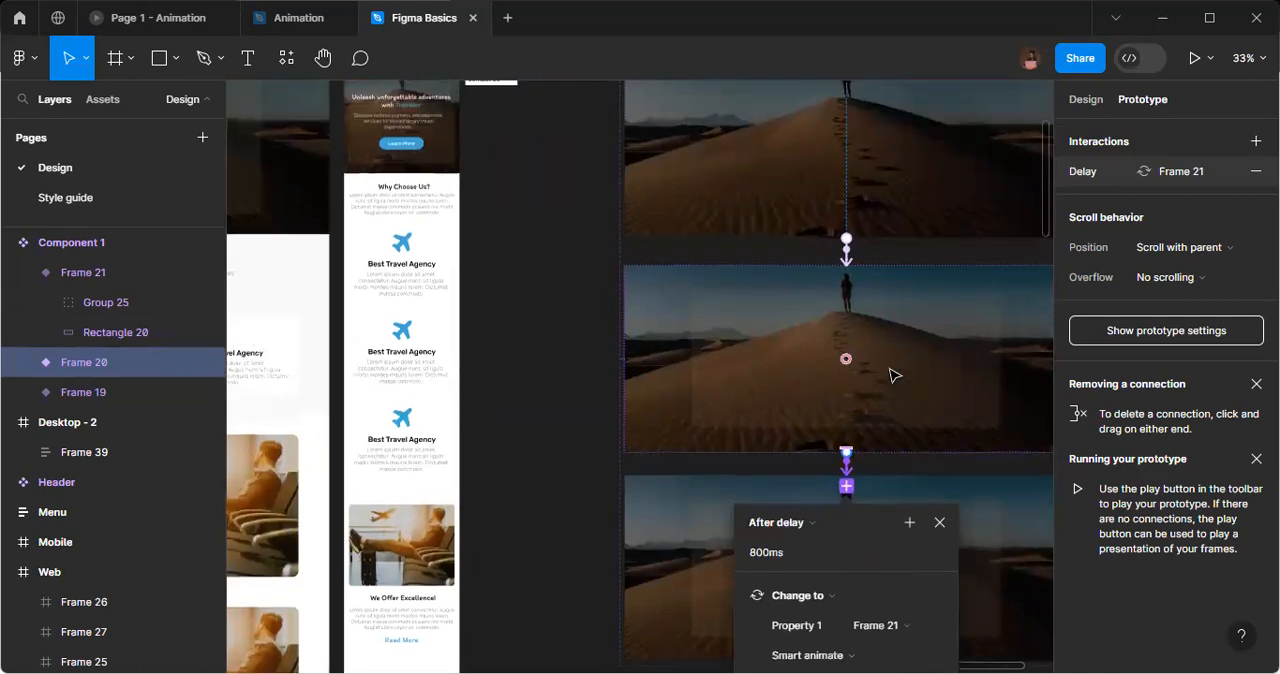
{"action": "scroll", "coordinate": [891, 373], "scroll_direction": "right", "scroll_amount": 5}
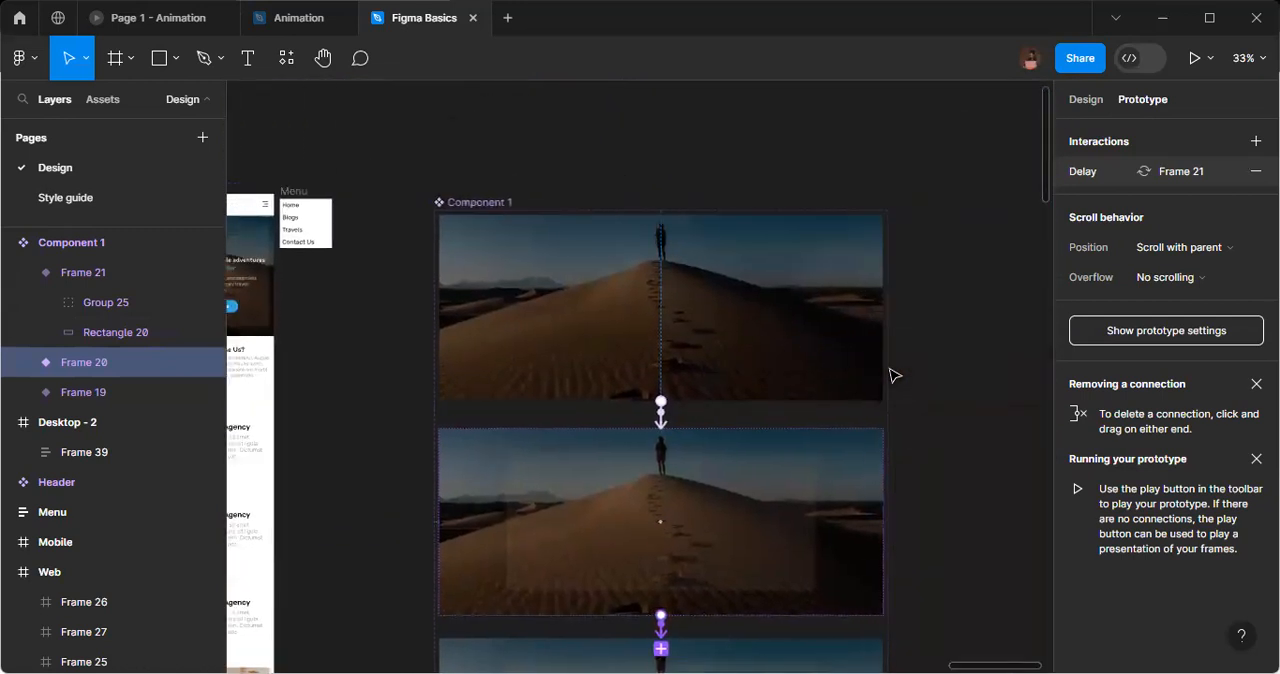
{"action": "left_click", "coordinate": [651, 317]}
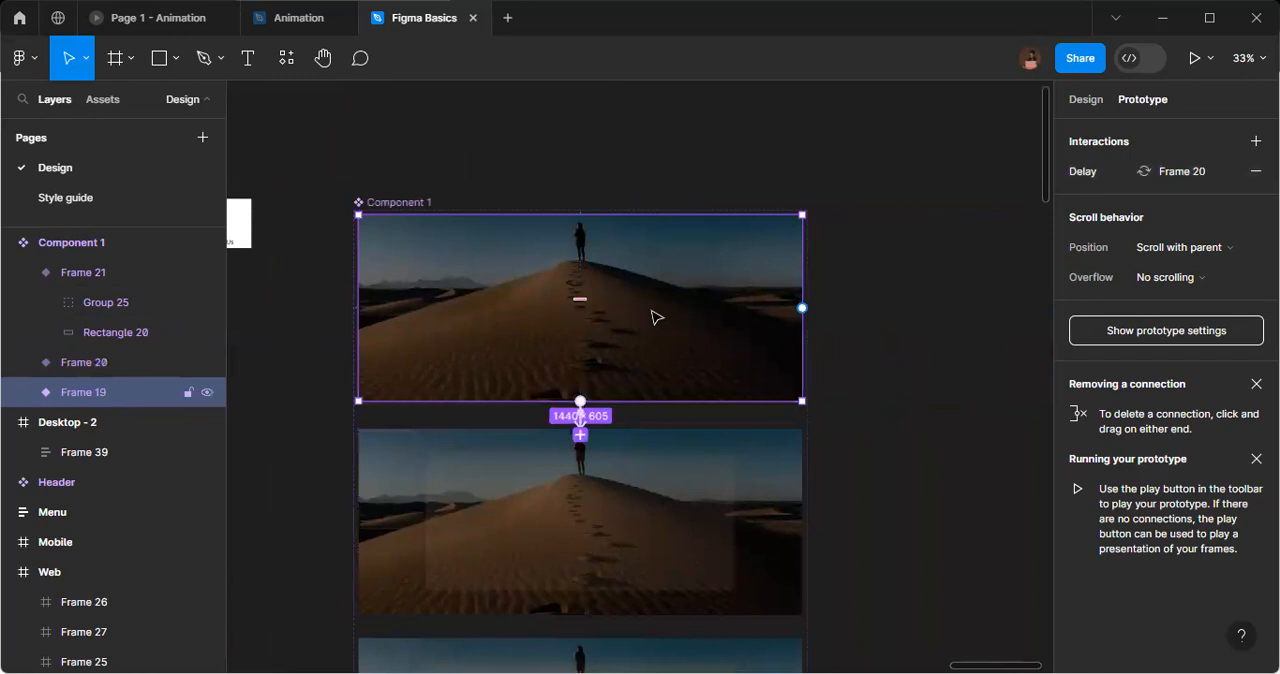
{"action": "left_click", "coordinate": [1086, 104]}
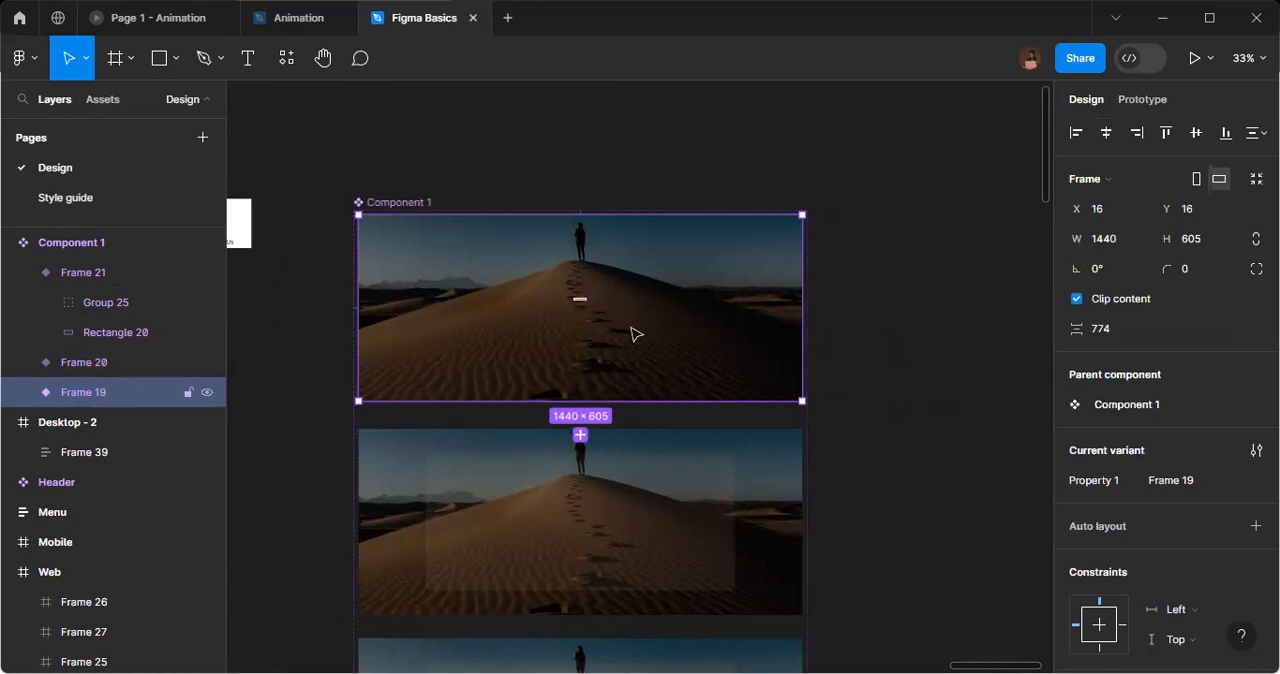
{"action": "left_click_drag", "start_coordinate": [636, 334], "coordinate": [759, 342]}
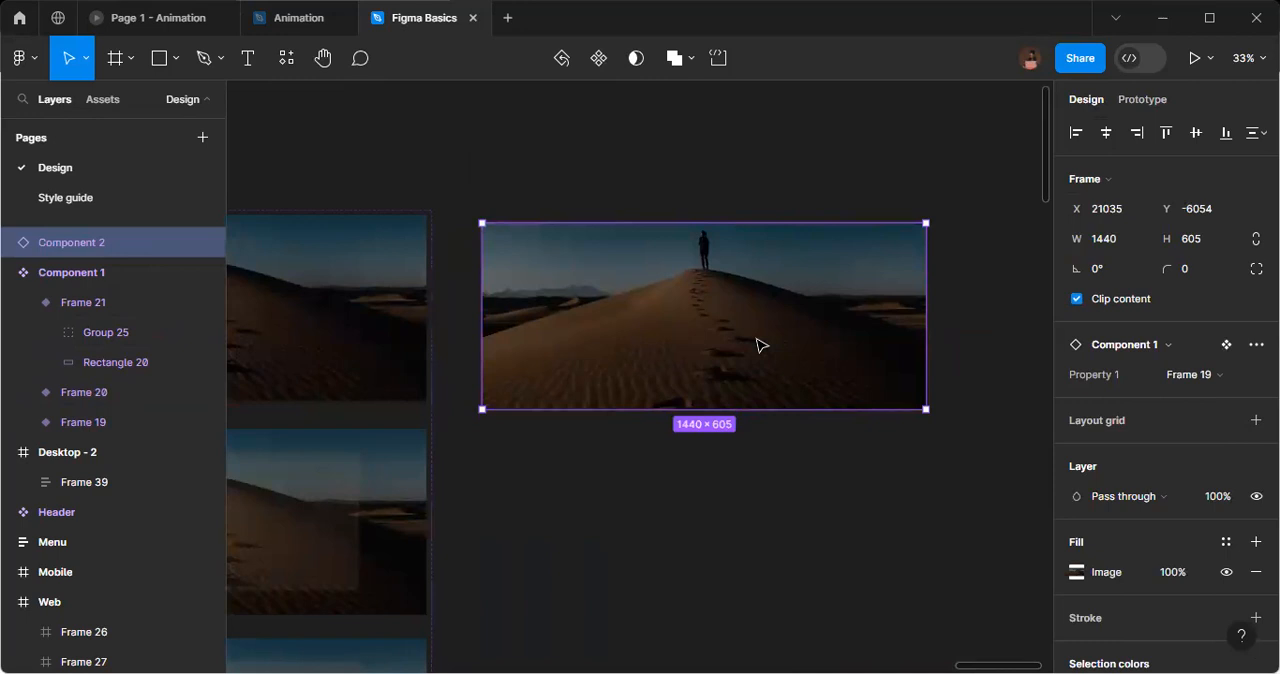
Add a flow starting point to the hero instance beside the component set.
{"action": "scroll", "coordinate": [779, 360], "scroll_direction": "left", "scroll_amount": 4}
{"action": "scroll", "coordinate": [779, 360], "scroll_direction": "left", "scroll_amount": 5}
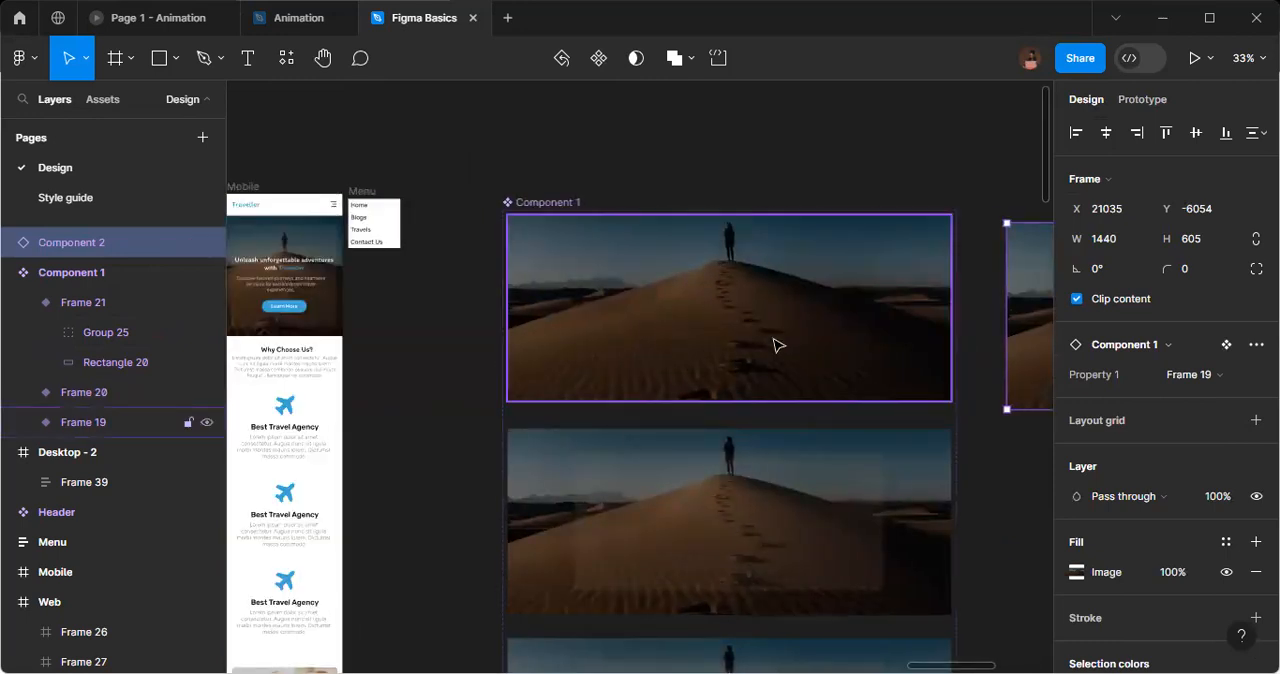
{"action": "scroll", "coordinate": [778, 348], "scroll_direction": "right", "scroll_amount": 8}
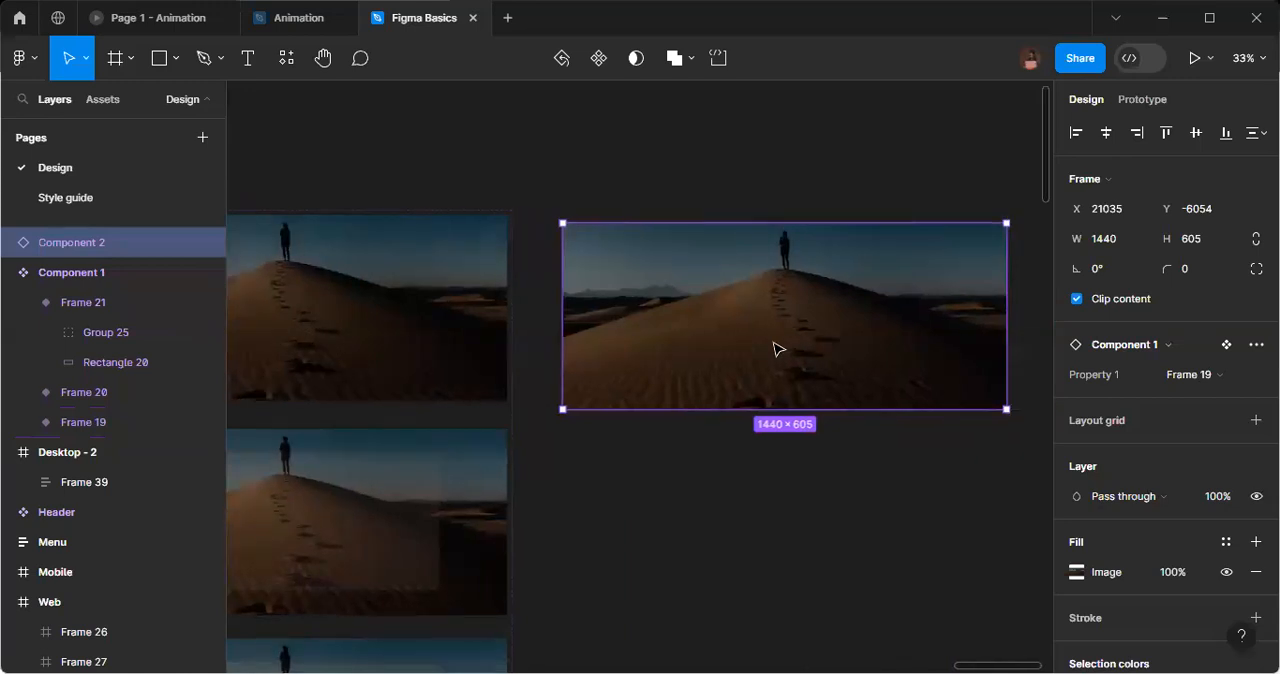
{"action": "scroll", "coordinate": [778, 348], "scroll_direction": "right", "scroll_amount": 1}
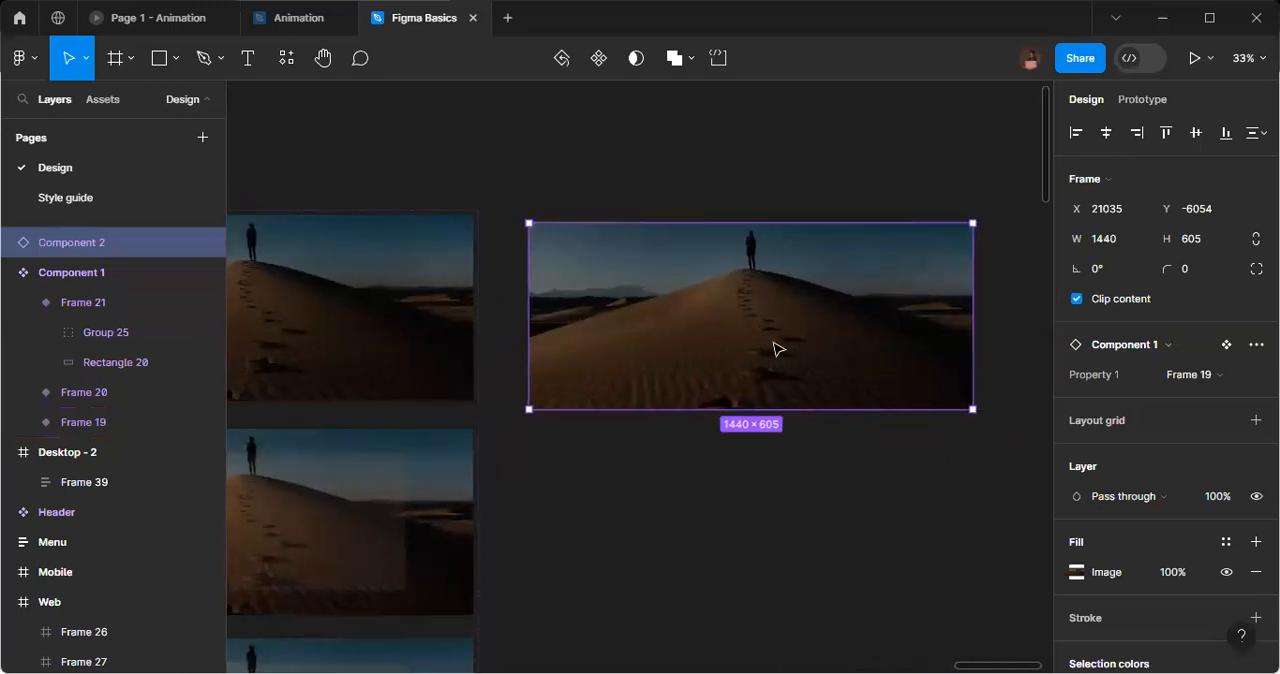
{"action": "left_click", "coordinate": [1145, 100]}
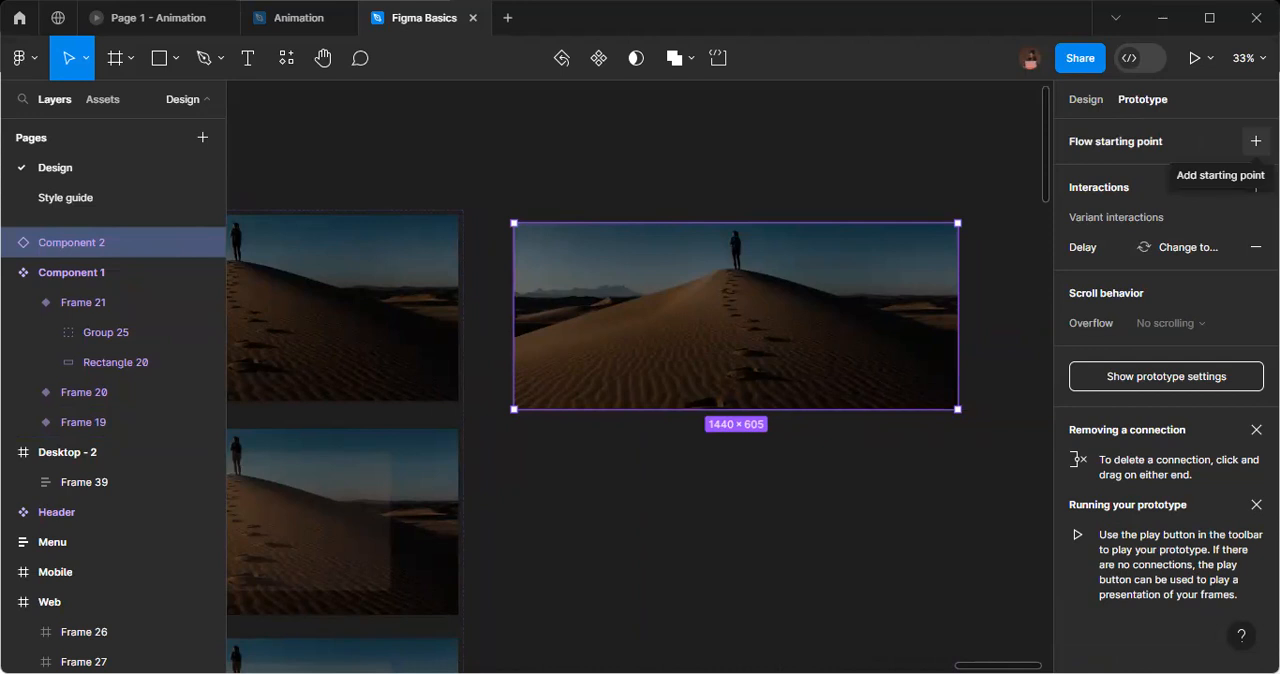
{"action": "left_click", "coordinate": [1256, 141]}
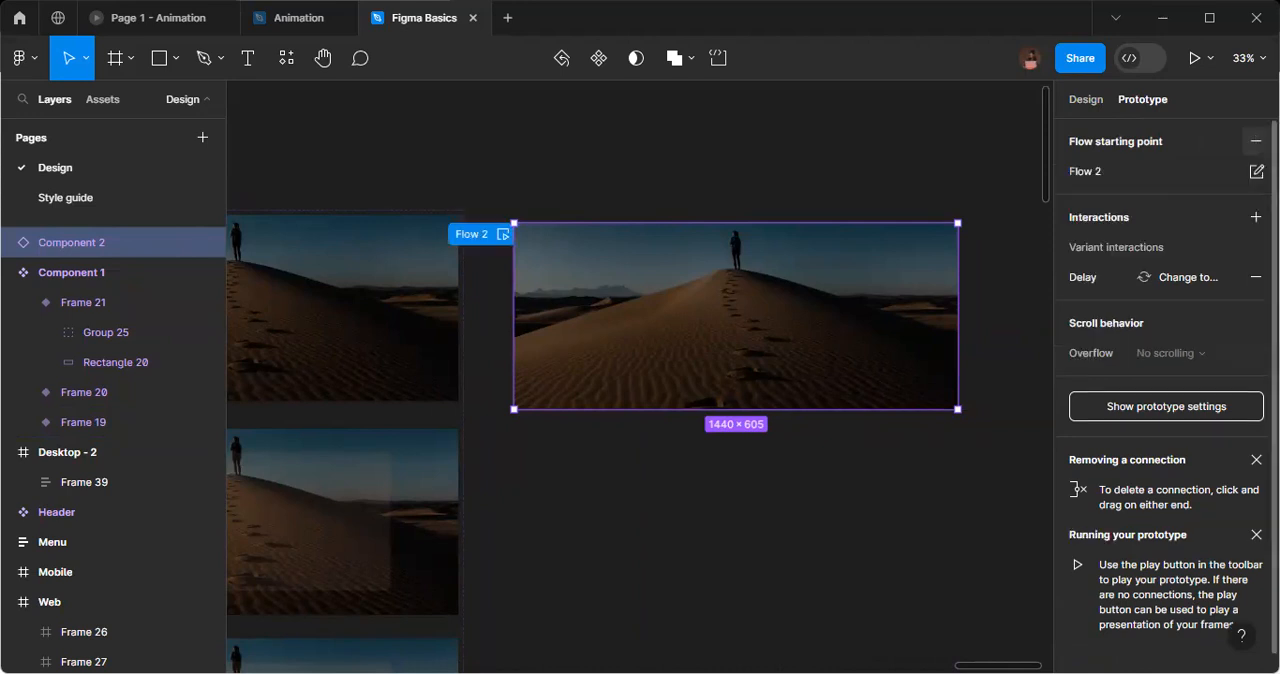
Preview Flow 2 in its own tab with Fit to screen scaling and replay the hero animation from the start.
{"action": "left_click", "coordinate": [505, 234]}
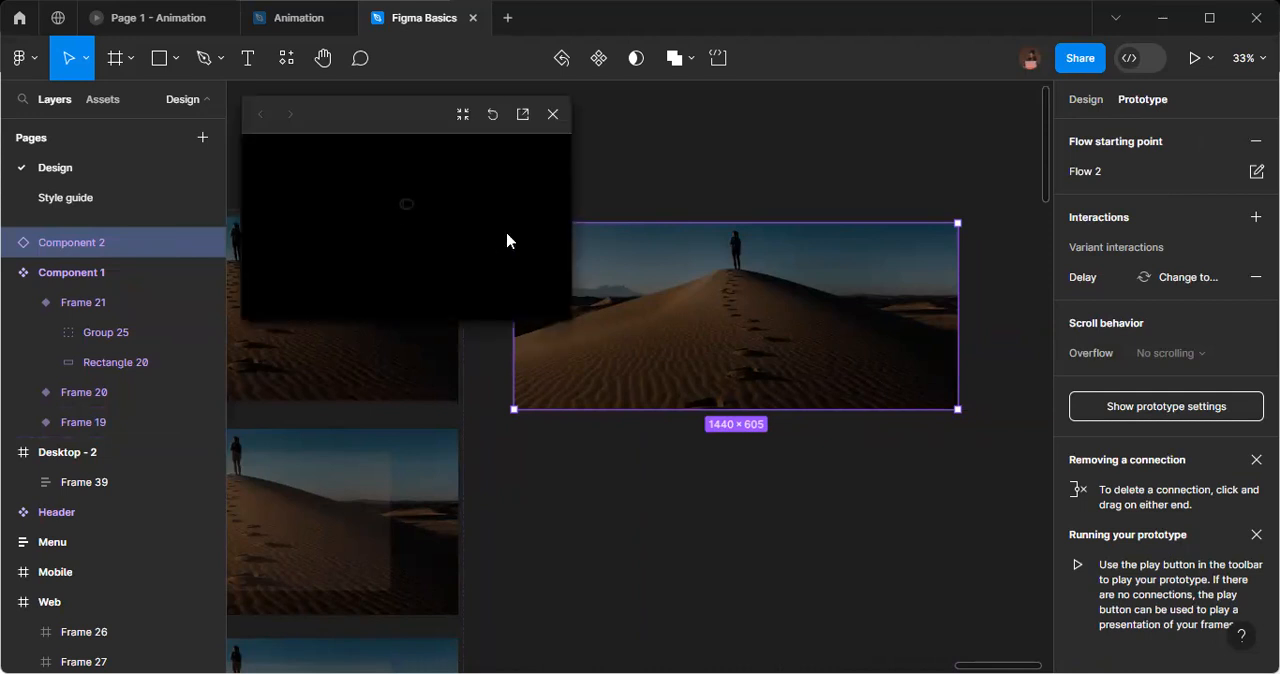
{"action": "left_click", "coordinate": [523, 116]}
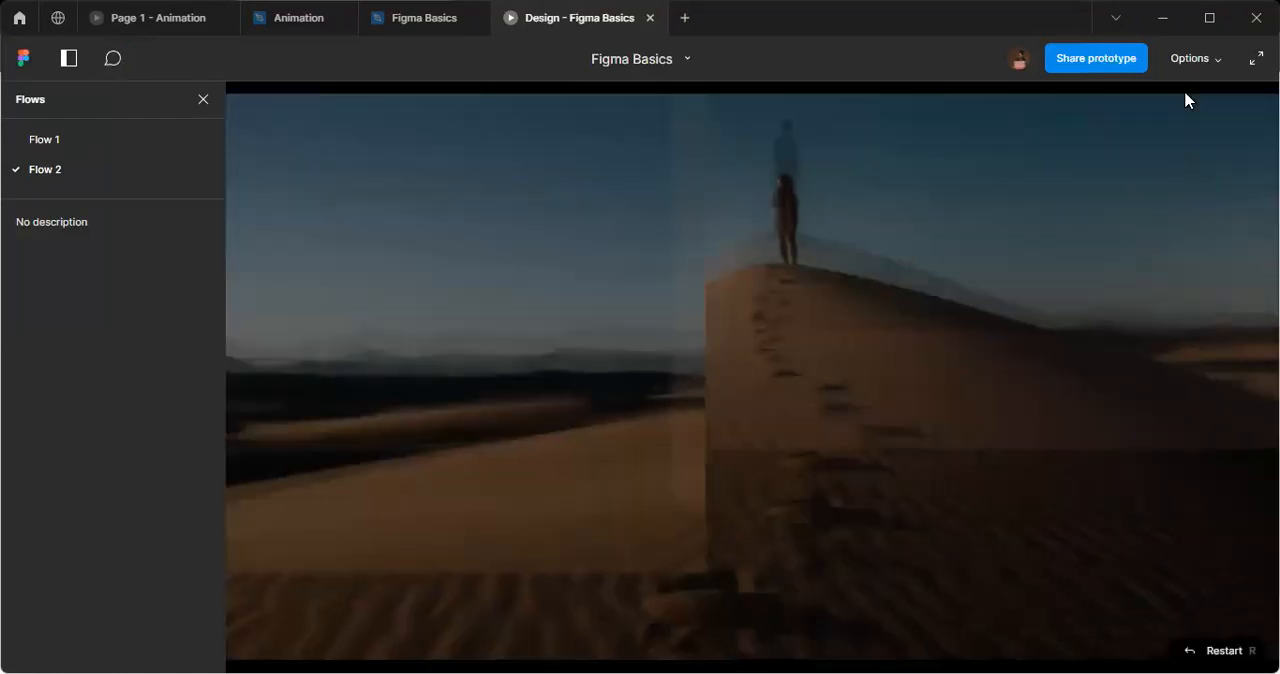
{"action": "left_click", "coordinate": [1193, 58]}
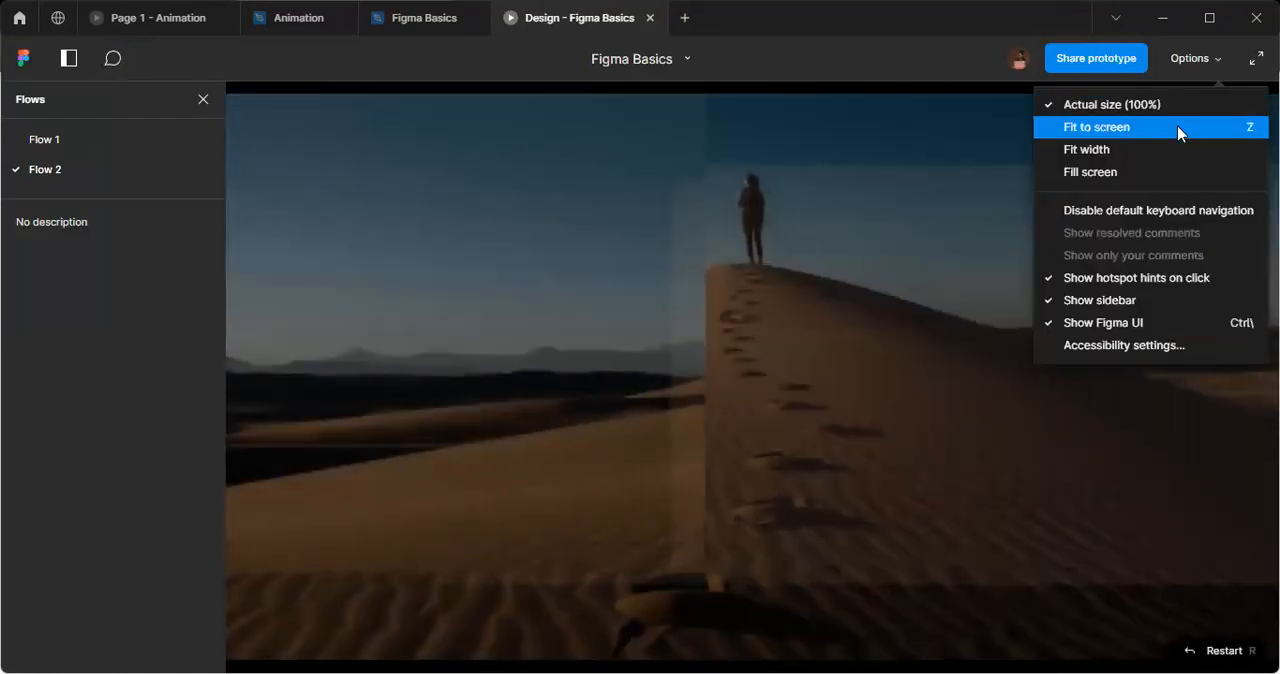
{"action": "left_click", "coordinate": [1177, 125]}
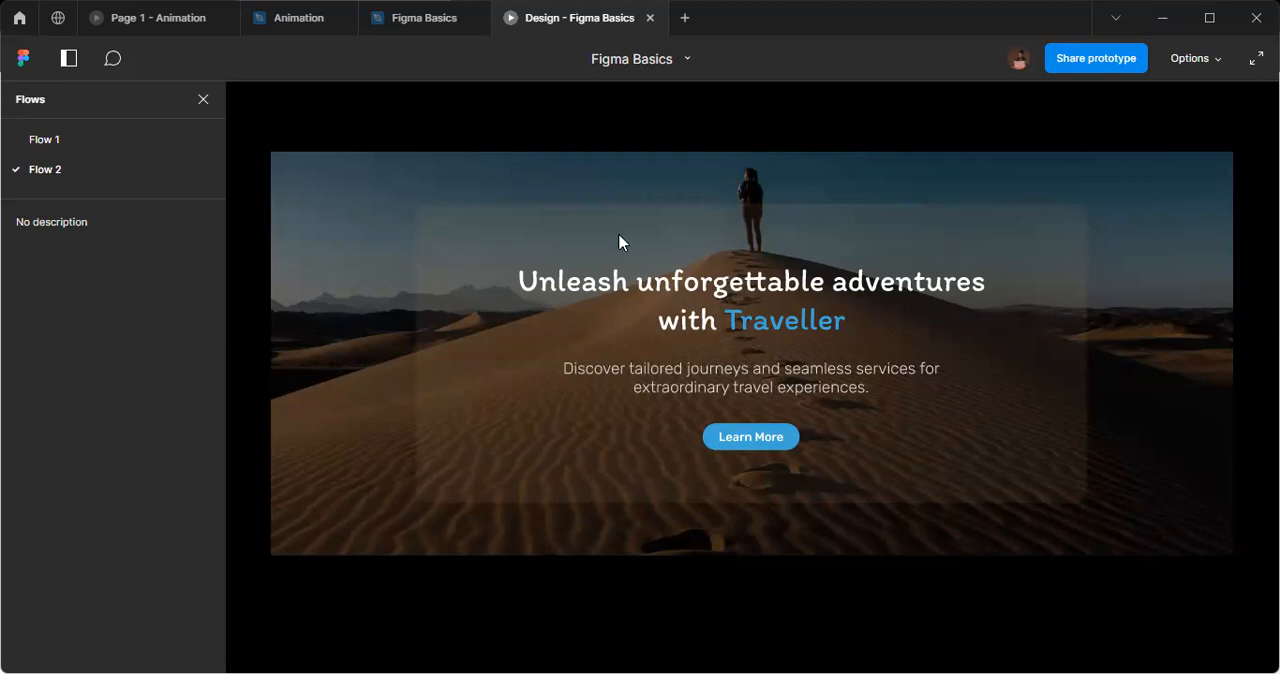
{"action": "left_click", "coordinate": [1232, 652]}
Switch to the Animation file and examine the clock's hands and the time text in the Screen frame.
{"action": "mouse_move", "coordinate": [440, 13]}
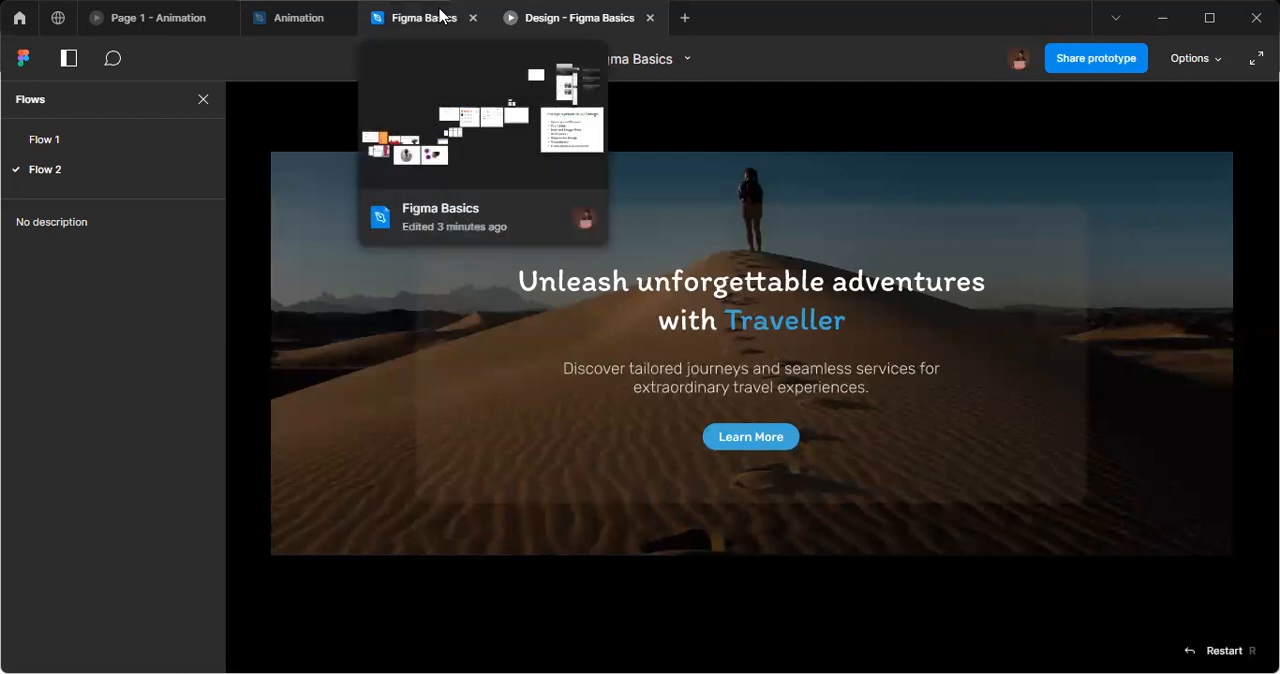
{"action": "left_click", "coordinate": [440, 13]}
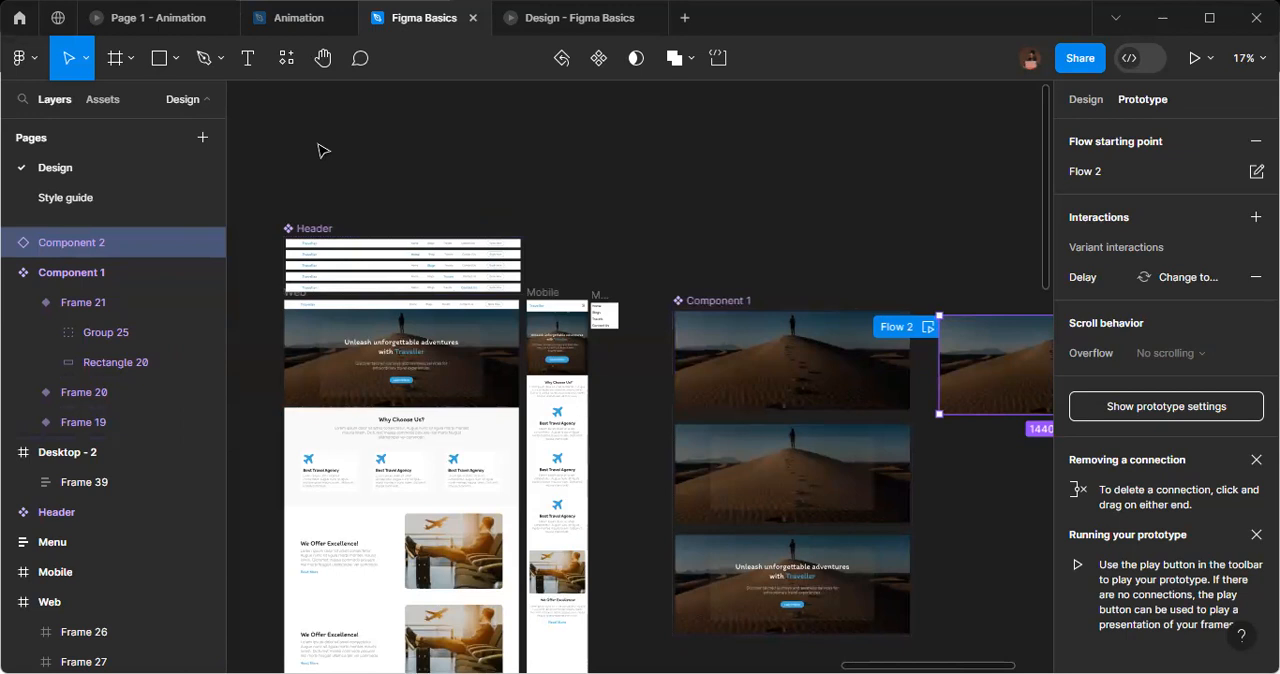
{"action": "left_click", "coordinate": [299, 18]}
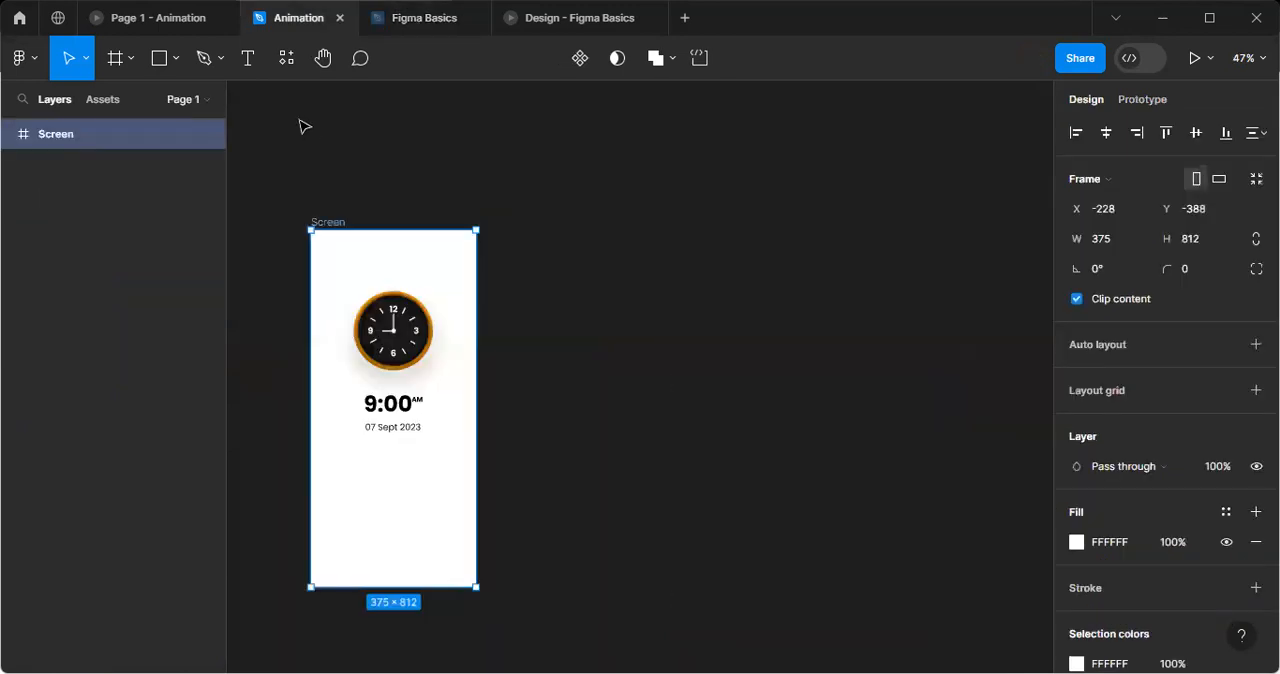
{"action": "scroll", "coordinate": [634, 397], "scroll_direction": "left", "scroll_amount": 5}
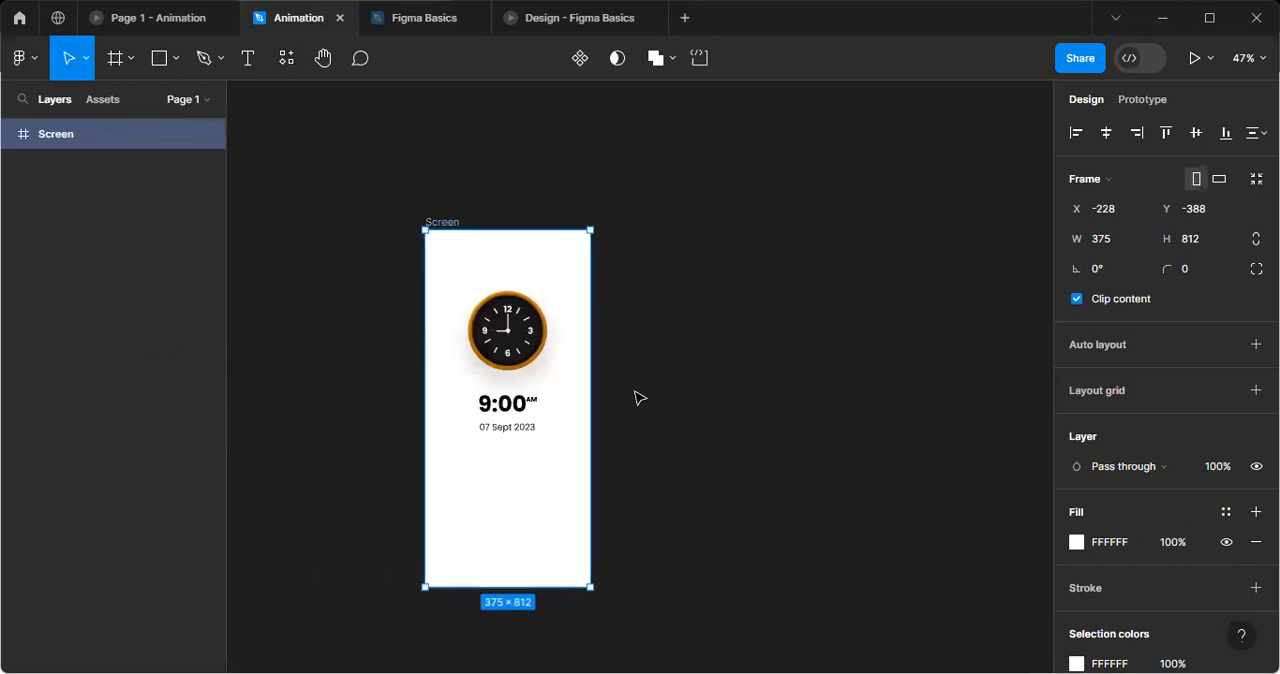
{"action": "scroll", "coordinate": [455, 428], "scroll_direction": "up", "scroll_amount": 1}
{"action": "scroll", "coordinate": [455, 428], "scroll_direction": "up", "scroll_amount": 1}
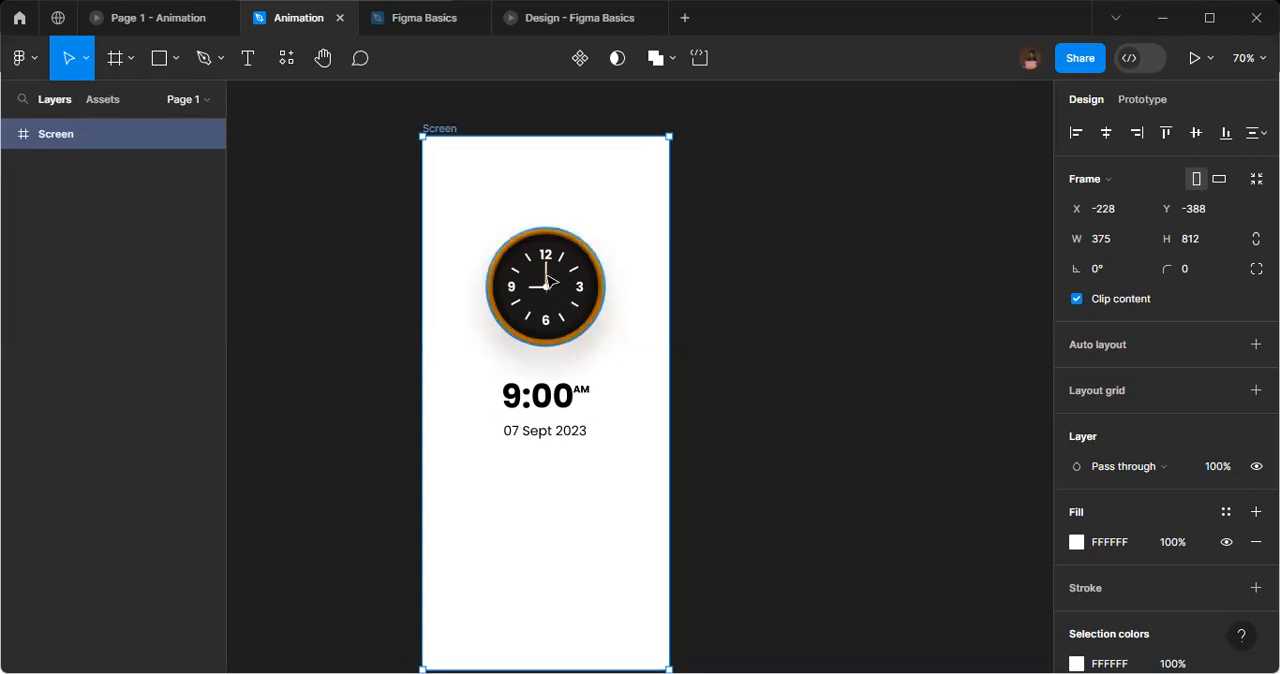
{"action": "scroll", "coordinate": [549, 281], "scroll_direction": "up", "scroll_amount": 10}
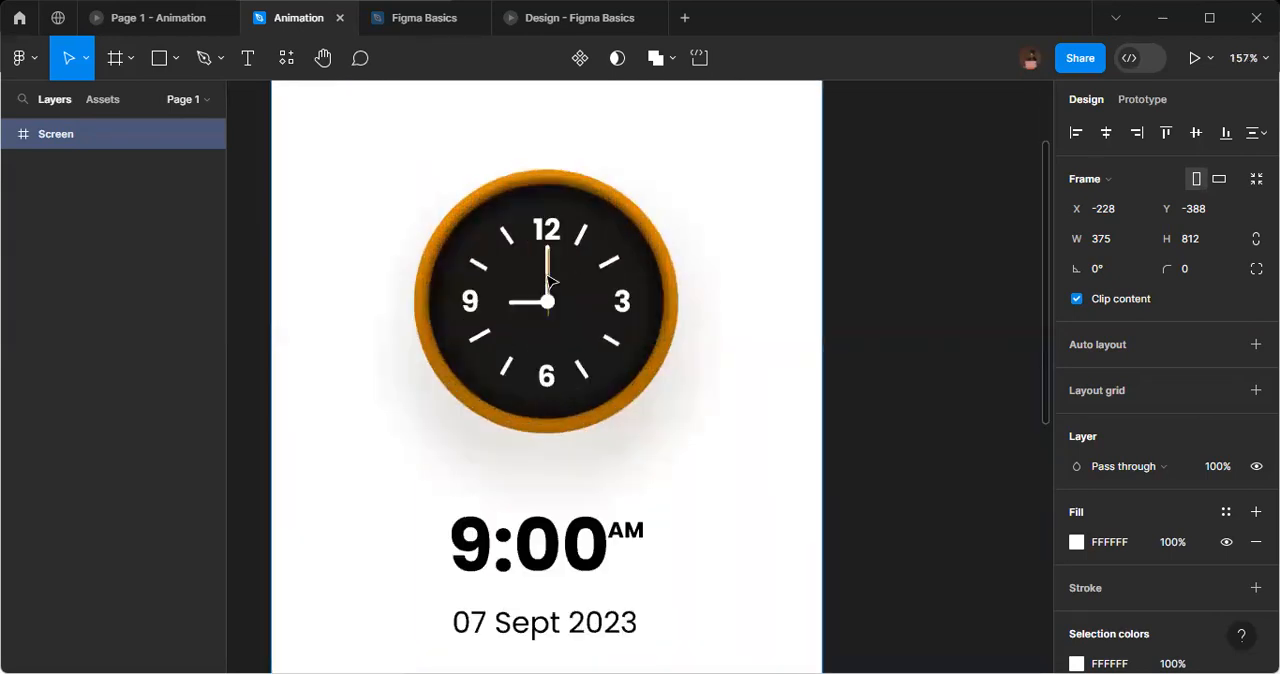
{"action": "scroll", "coordinate": [557, 268], "scroll_direction": "up", "scroll_amount": 3}
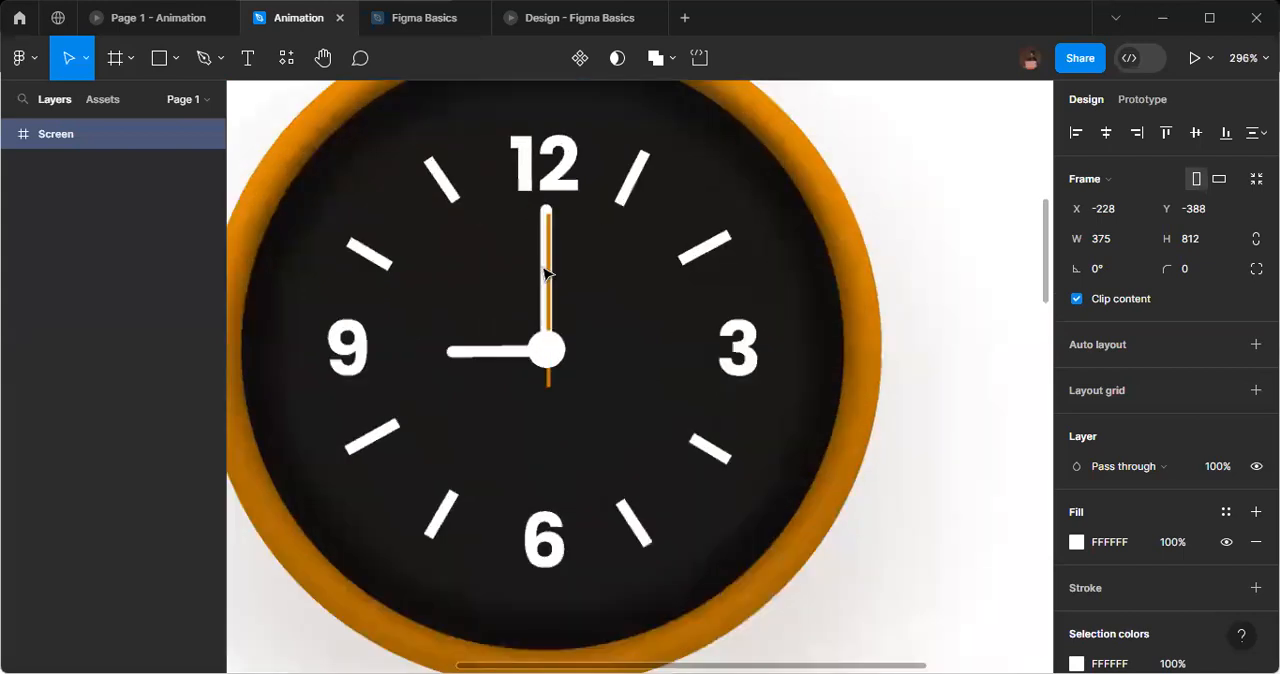
{"action": "scroll", "coordinate": [545, 272], "scroll_direction": "up", "scroll_amount": 2}
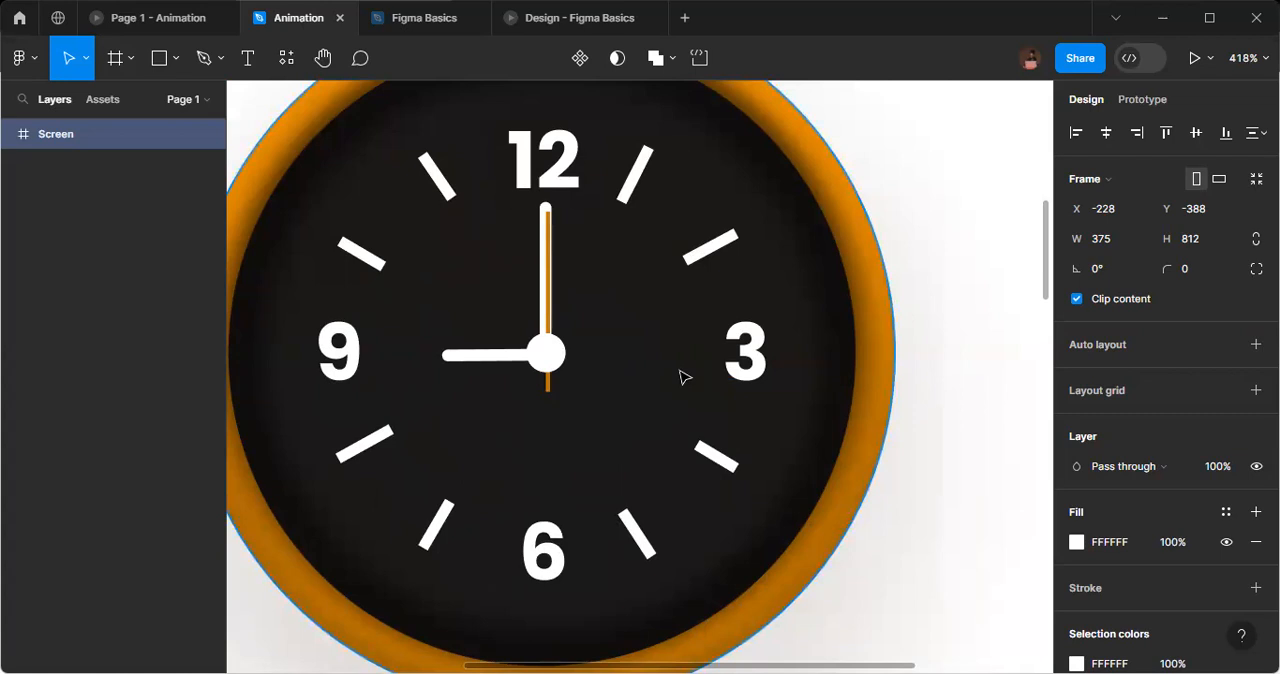
{"action": "scroll", "coordinate": [683, 376], "scroll_direction": "down", "scroll_amount": 8}
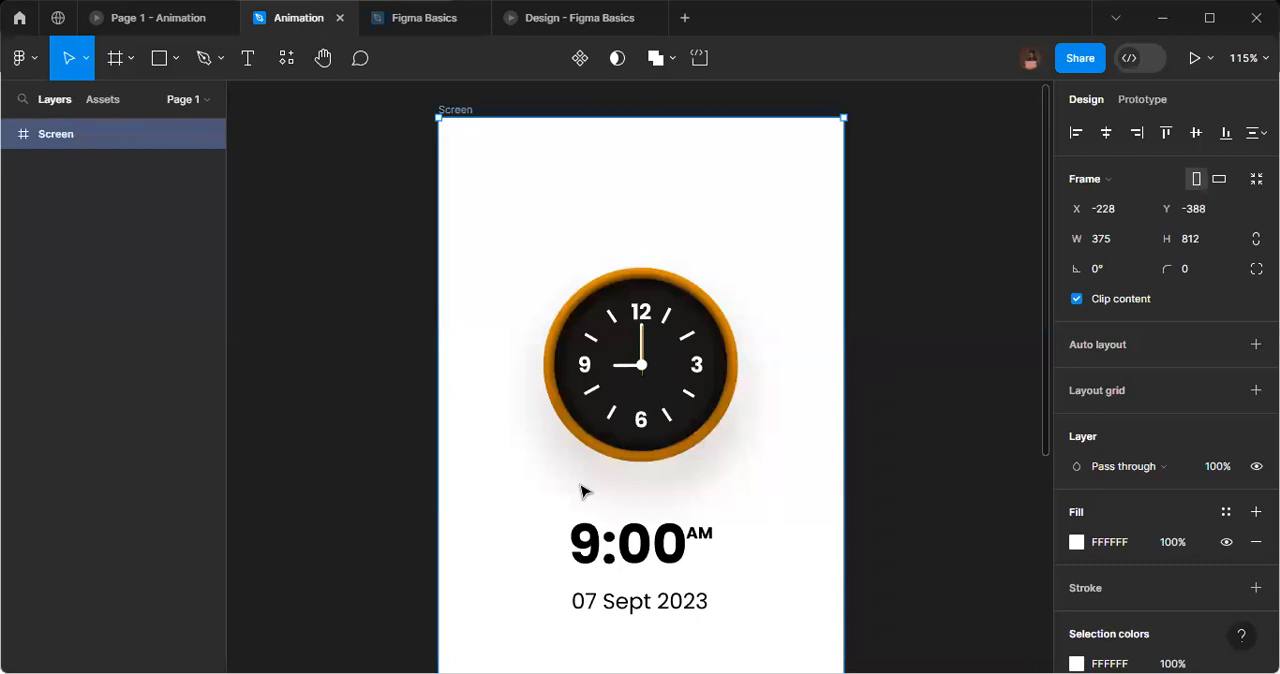
{"action": "scroll", "coordinate": [650, 415], "scroll_direction": "down", "scroll_amount": 3}
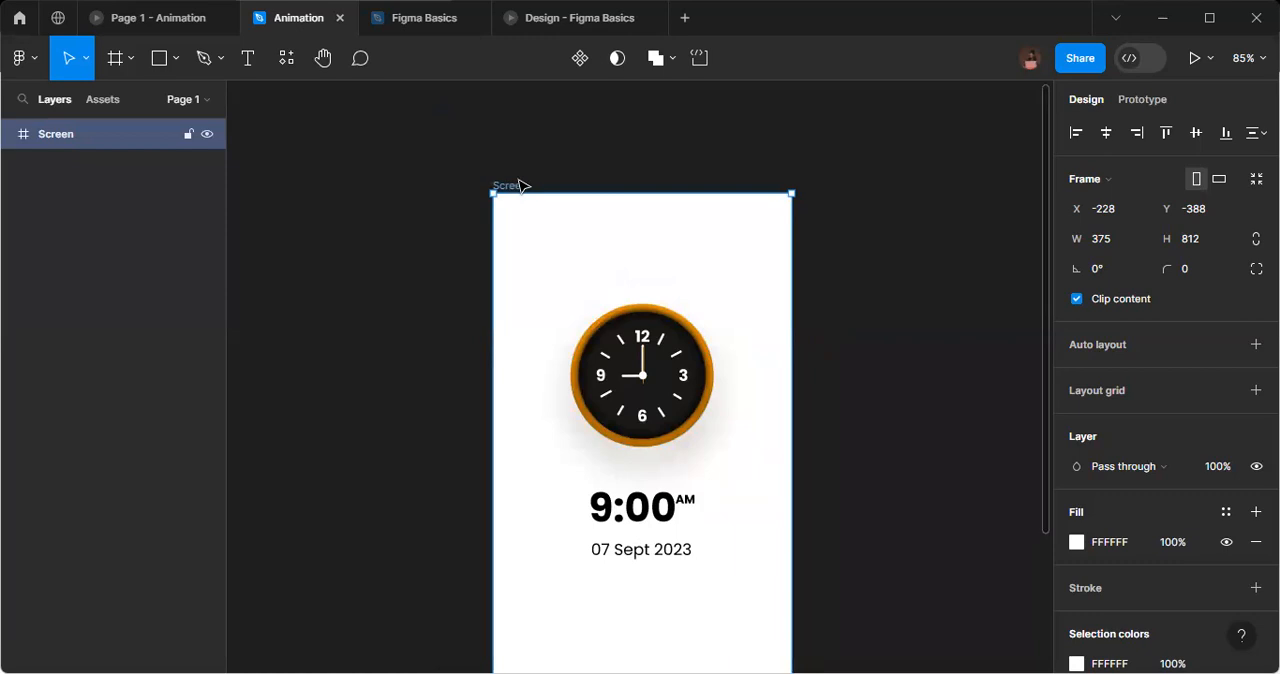
Duplicate the Screen frame and rename the copy Screen 1.
{"action": "key", "text": "ctrl+d"}
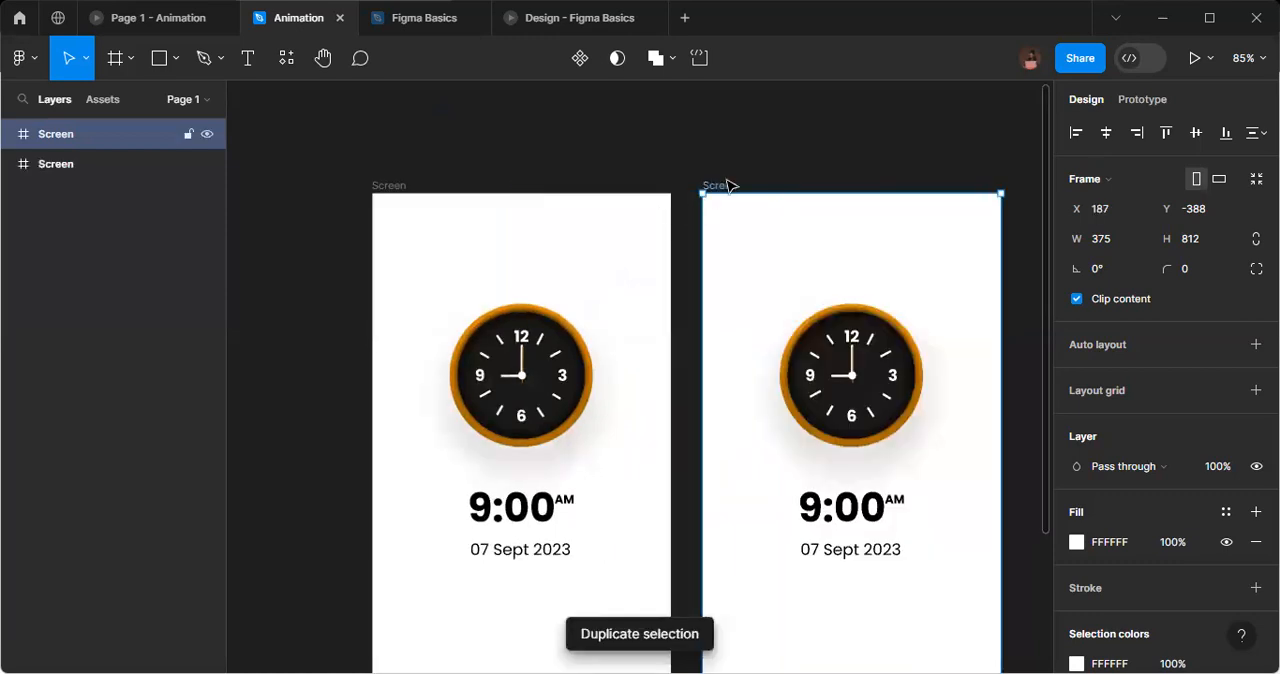
{"action": "double_click", "coordinate": [727, 185]}
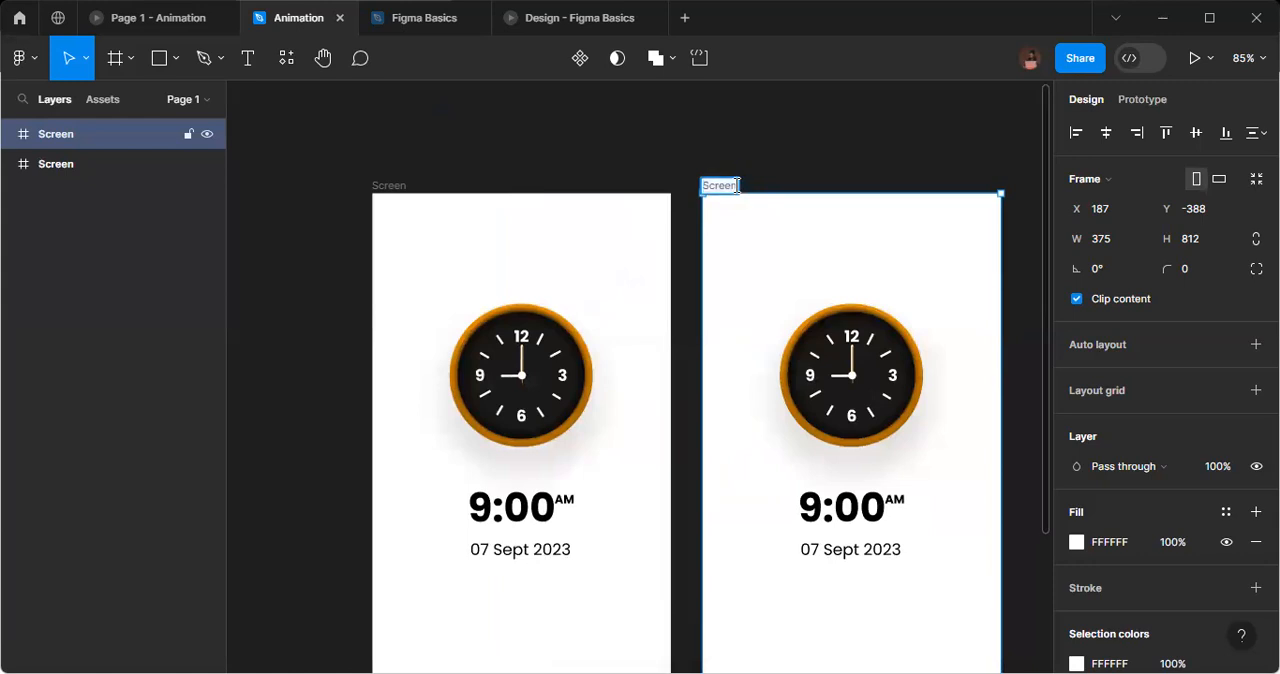
{"action": "type", "text": "1"}
{"action": "key", "text": "Return"}
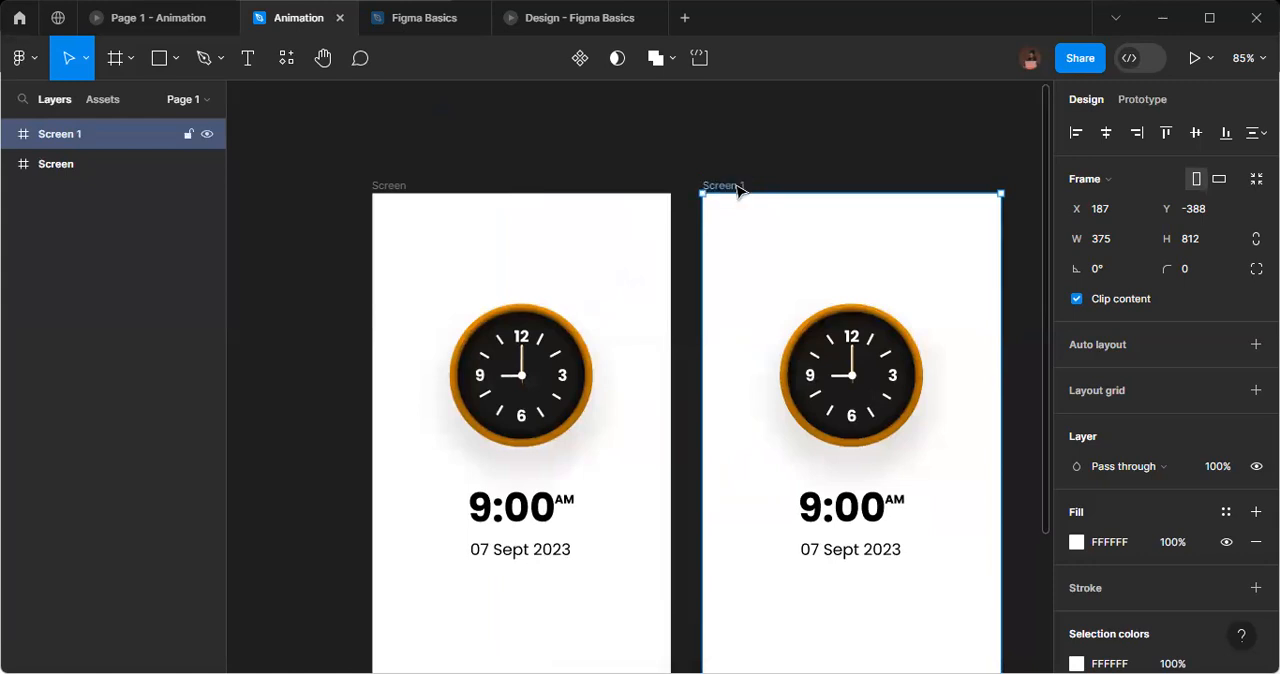
Duplicate the Screen 1 frame two more times to make a row of four clock screens.
{"action": "key", "text": "ctrl+d"}
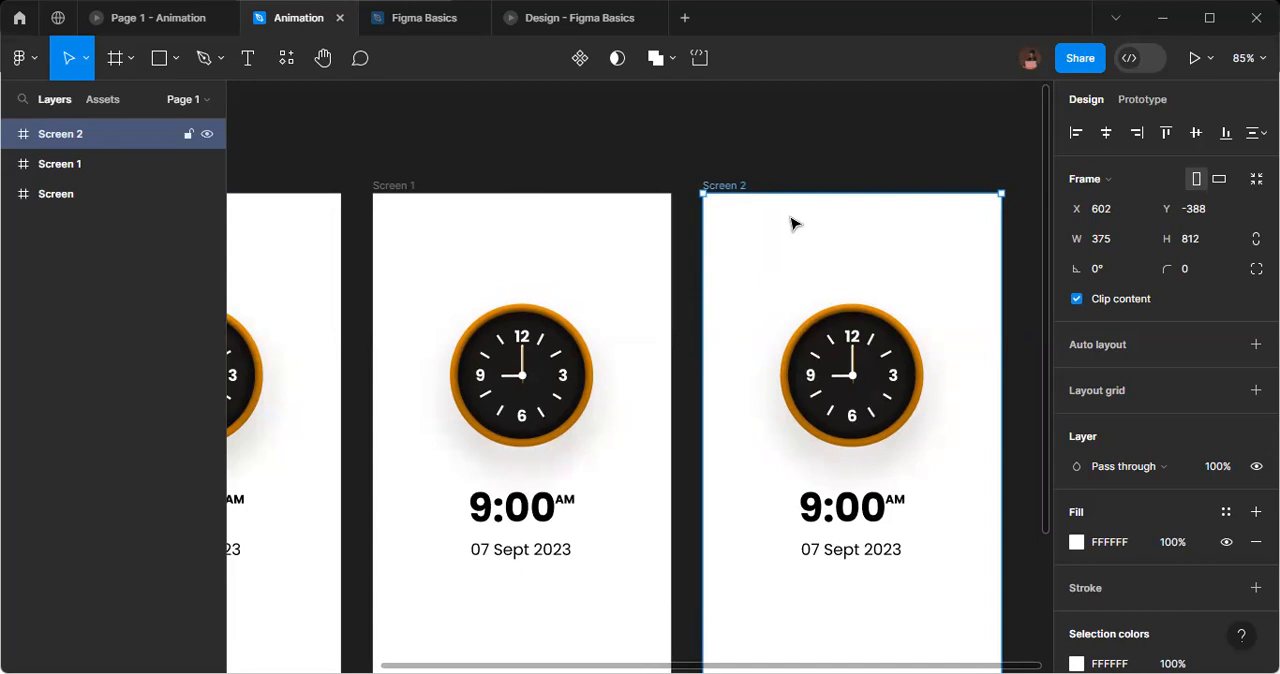
{"action": "key", "text": "ctrl+d"}
{"action": "scroll", "coordinate": [792, 224], "scroll_direction": "down", "scroll_amount": 5}
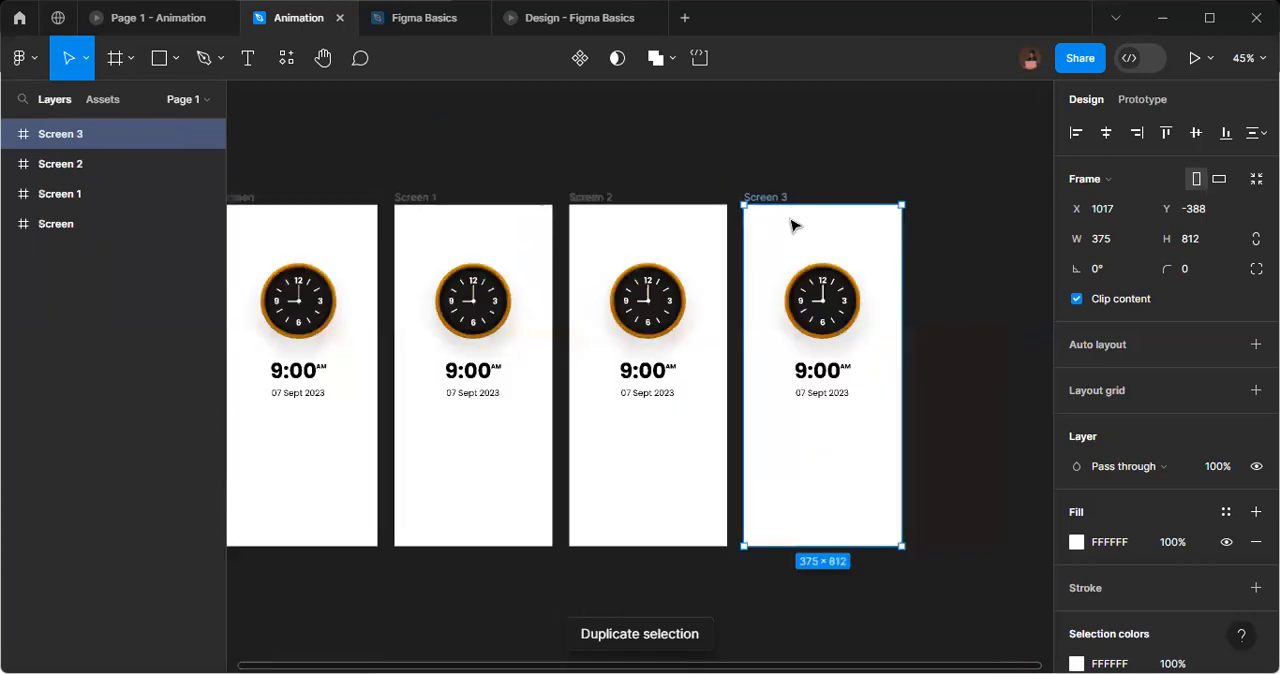
{"action": "scroll", "coordinate": [792, 224], "scroll_direction": "down", "scroll_amount": 1}
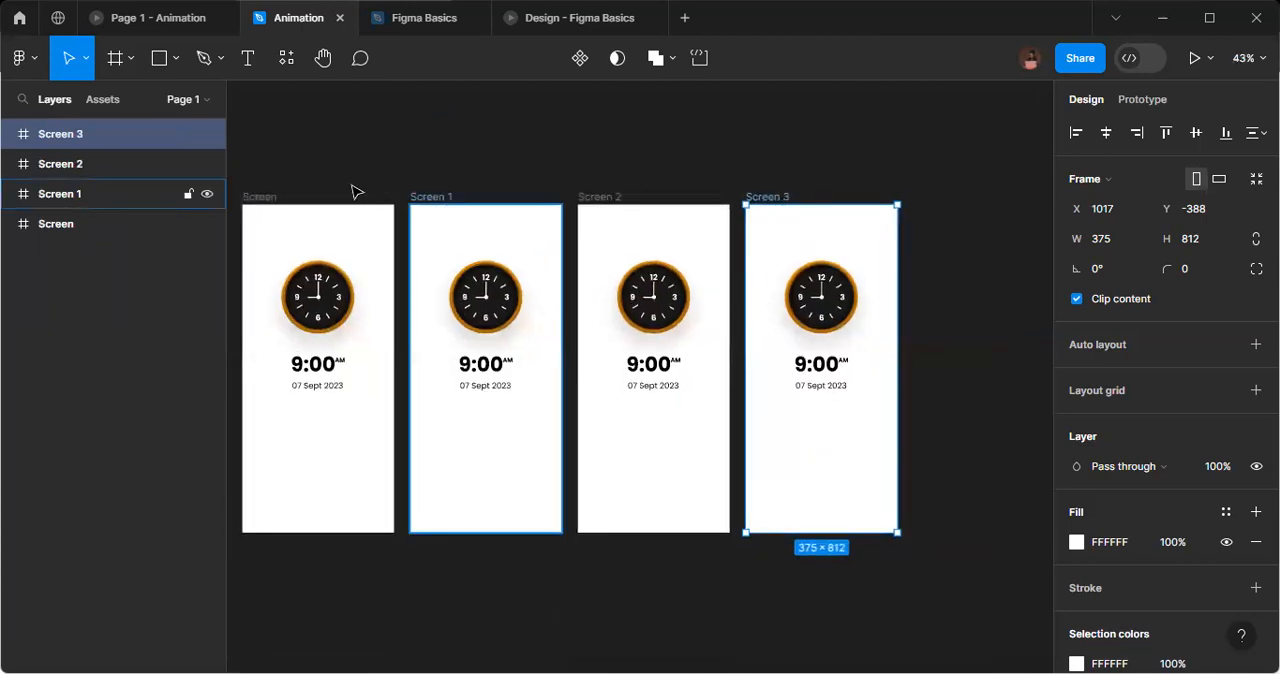
Rename the three duplicated clock frames, in order, as Screen 2, Screen 3 and Screen 4.
{"action": "double_click", "coordinate": [451, 196]}
{"action": "type", "text": "Screen 2"}
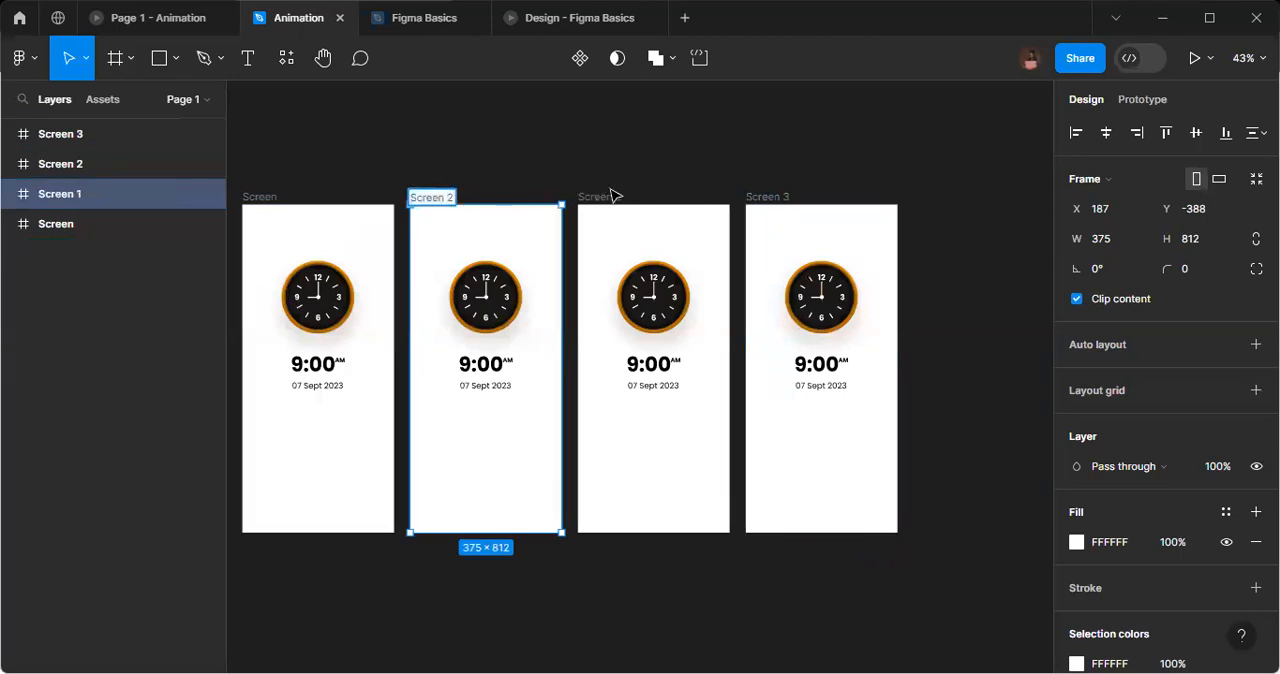
{"action": "left_click", "coordinate": [615, 196]}
{"action": "double_click", "coordinate": [618, 197]}
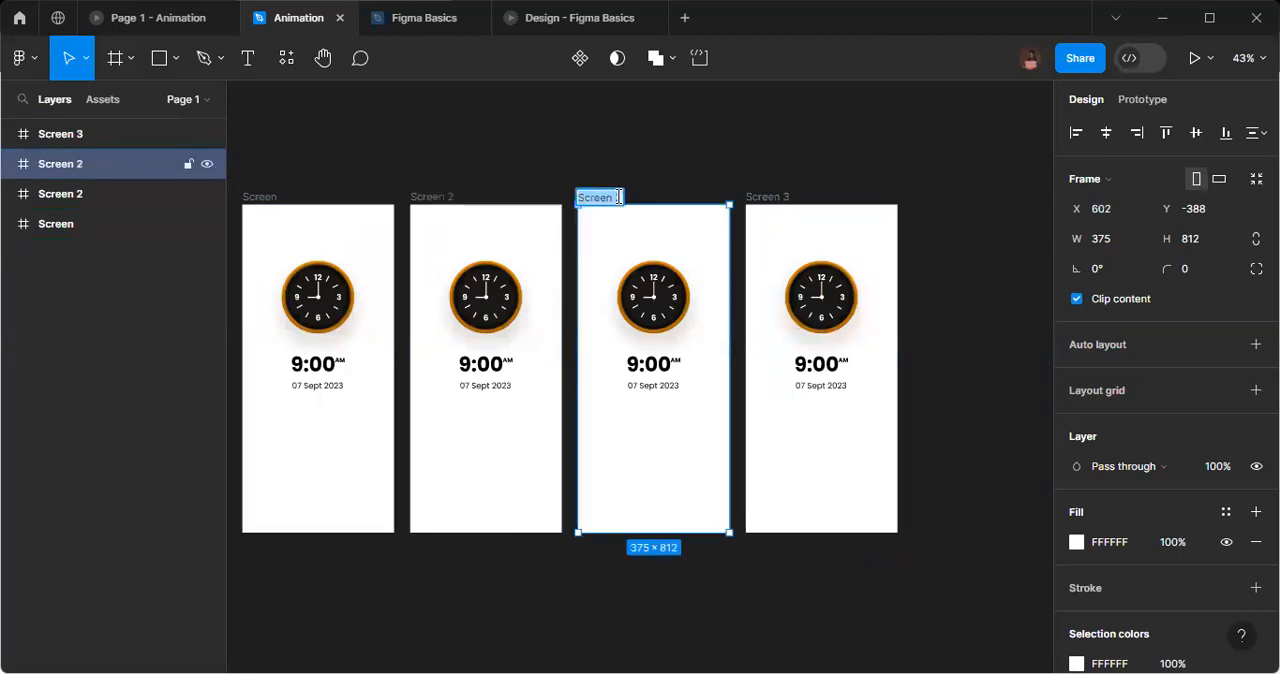
{"action": "type", "text": "Screen 3"}
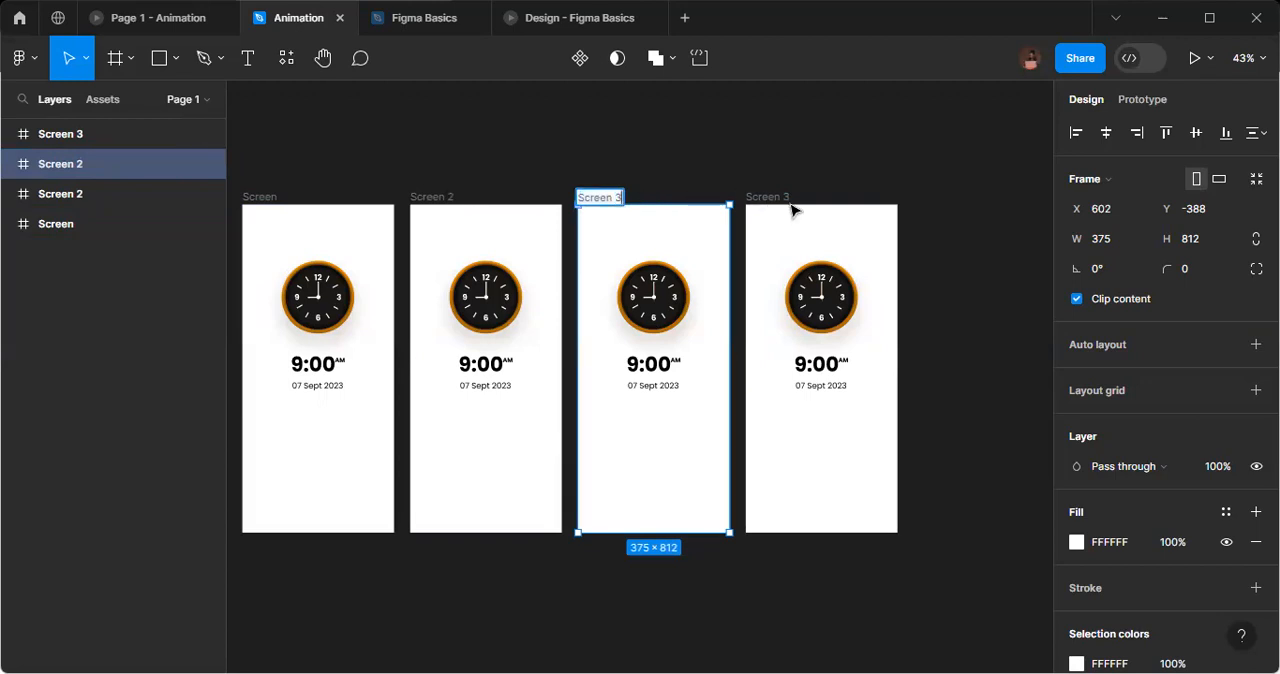
{"action": "left_click", "coordinate": [795, 199]}
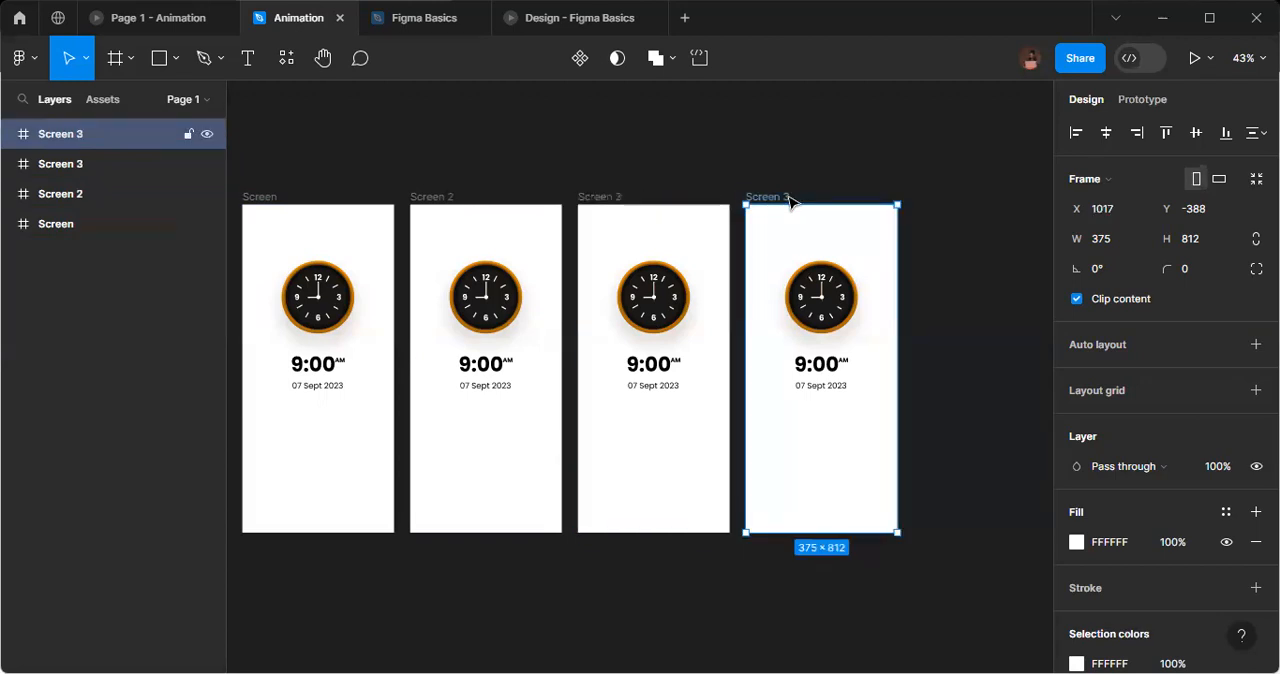
{"action": "double_click", "coordinate": [787, 197]}
{"action": "type", "text": "4"}
{"action": "key", "text": "Return"}
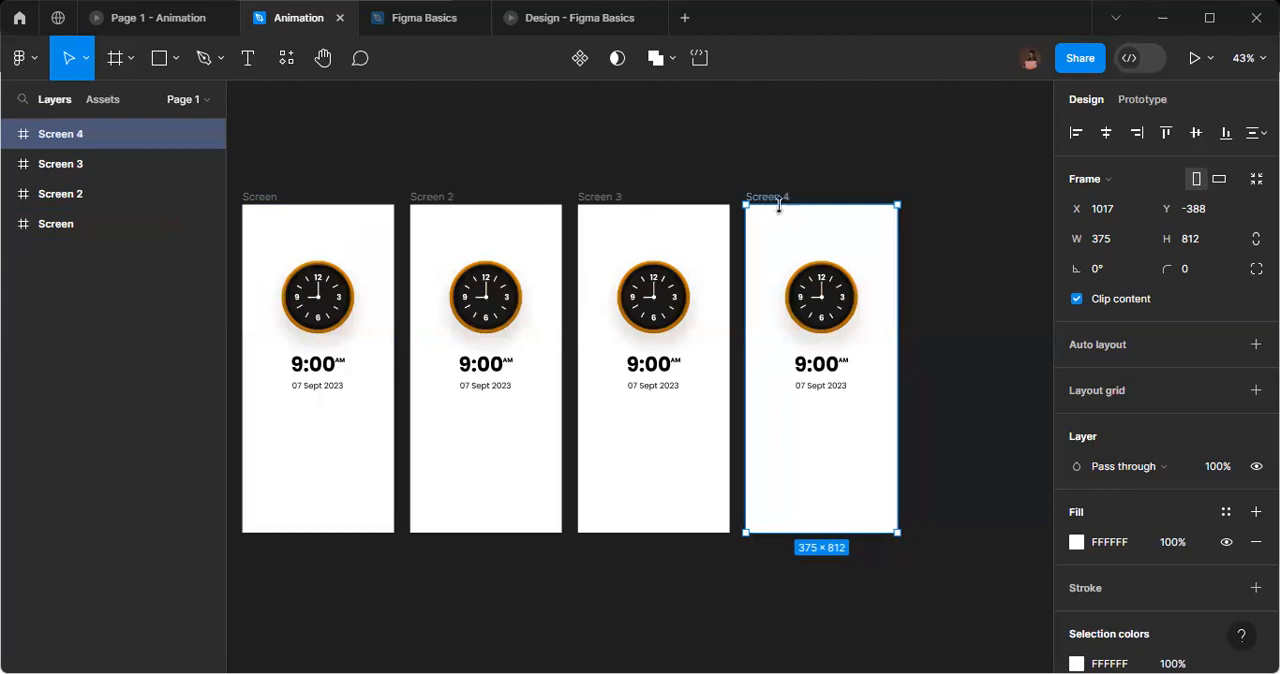
Rotate the Sec hand group in the Screen 2 frame to -90°.
{"action": "scroll", "coordinate": [457, 448], "scroll_direction": "left", "scroll_amount": 3}
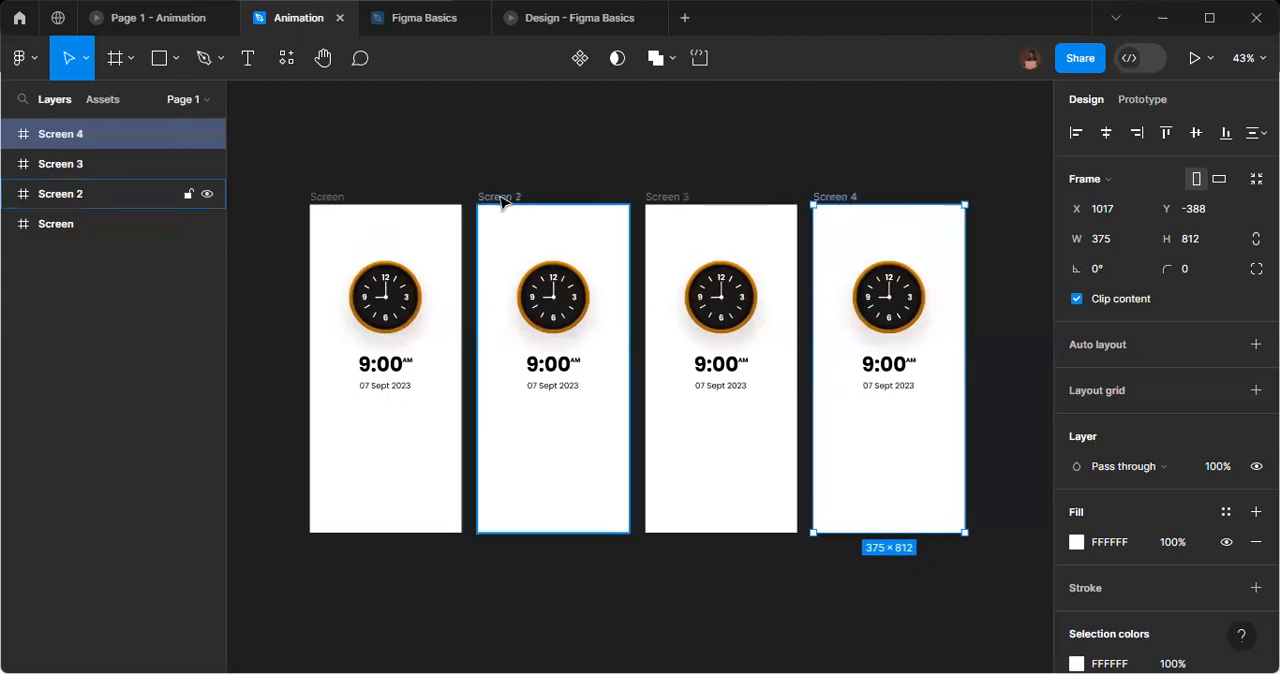
{"action": "left_click", "coordinate": [545, 345]}
{"action": "scroll", "coordinate": [541, 352], "scroll_direction": "up", "scroll_amount": 5}
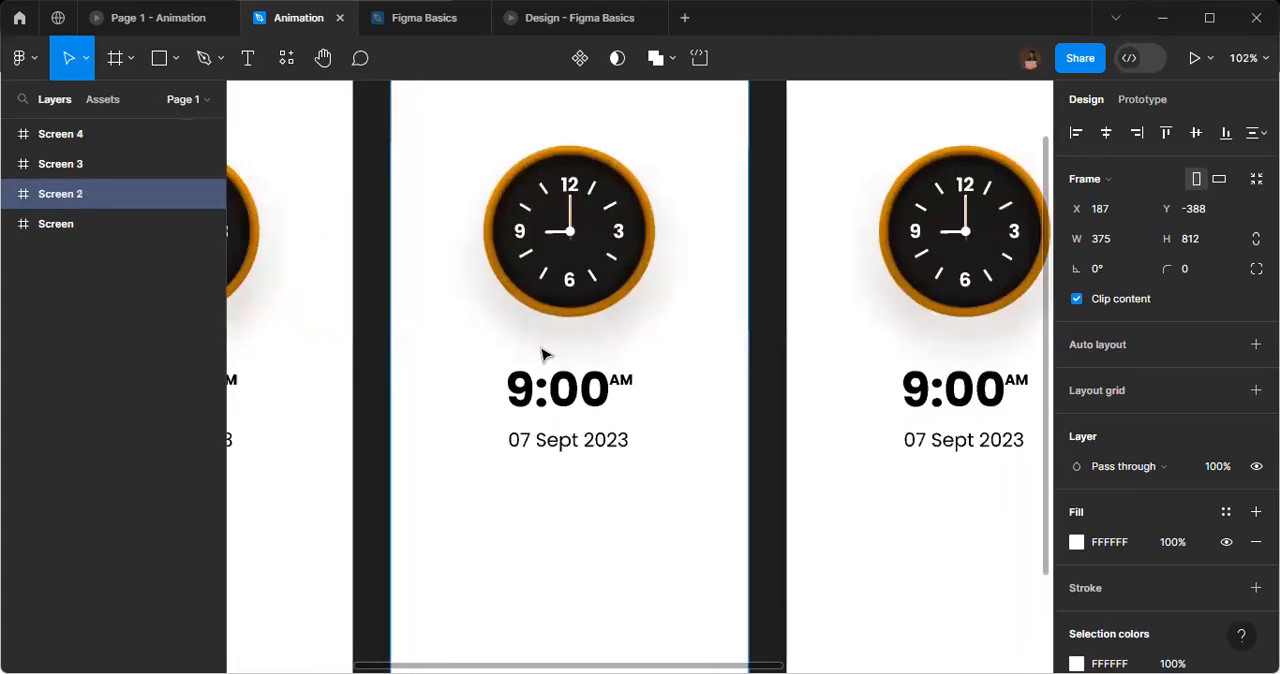
{"action": "scroll", "coordinate": [541, 353], "scroll_direction": "up", "scroll_amount": 2}
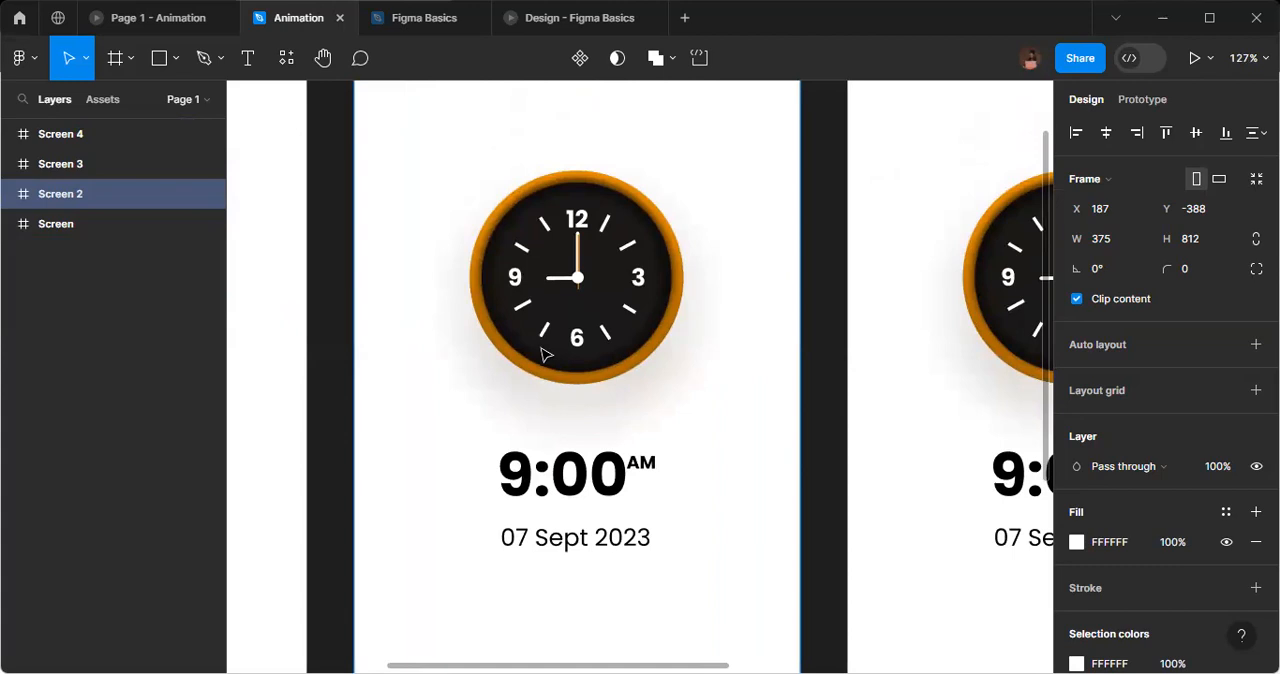
{"action": "left_click", "coordinate": [581, 257]}
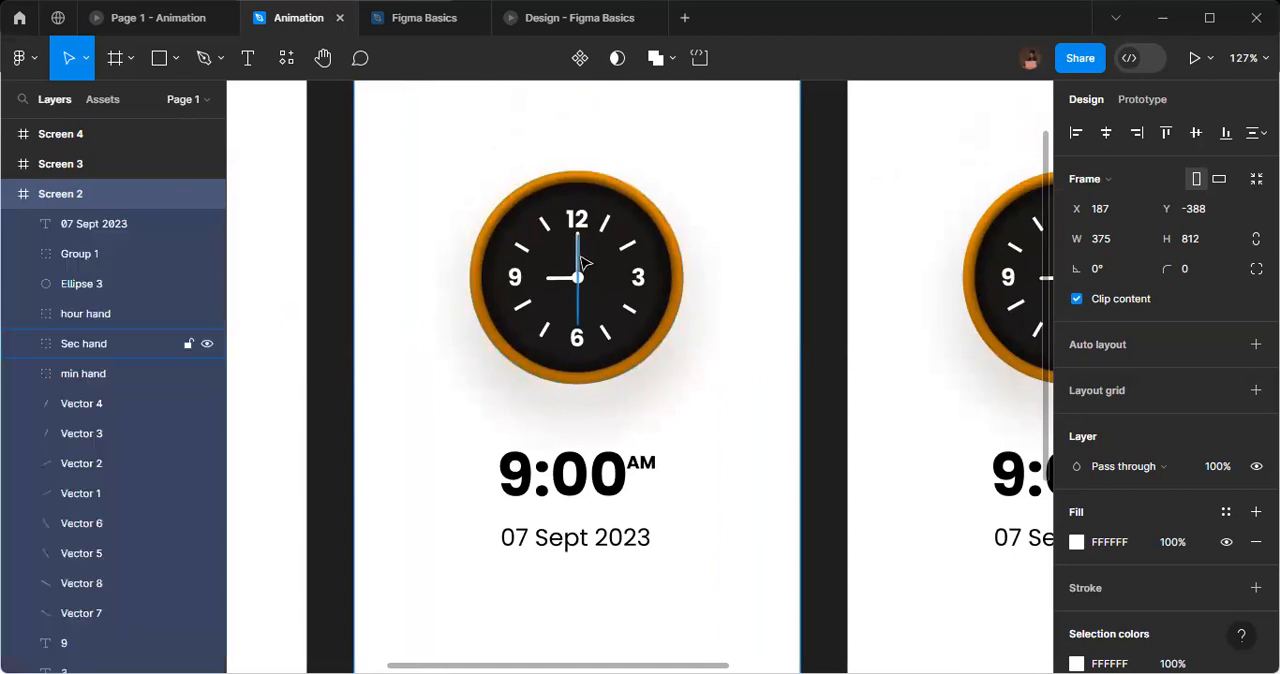
{"action": "left_click", "coordinate": [581, 257]}
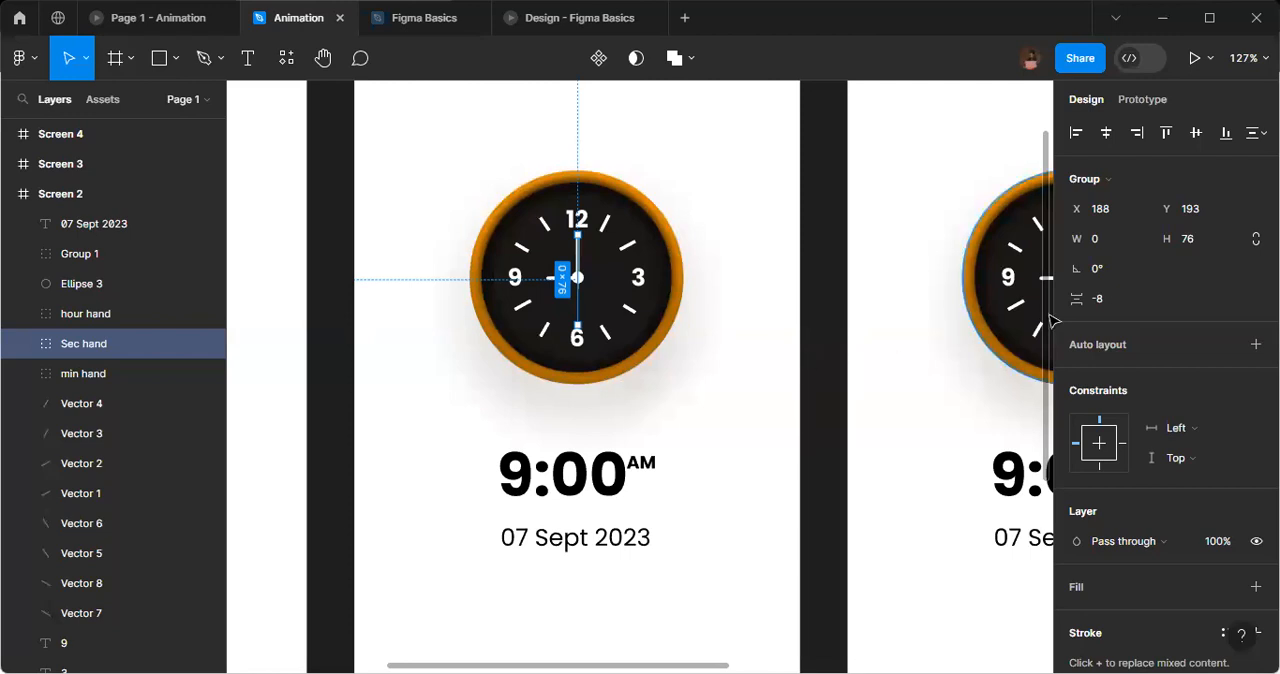
{"action": "left_click", "coordinate": [1118, 277]}
{"action": "type", "text": "-90"}
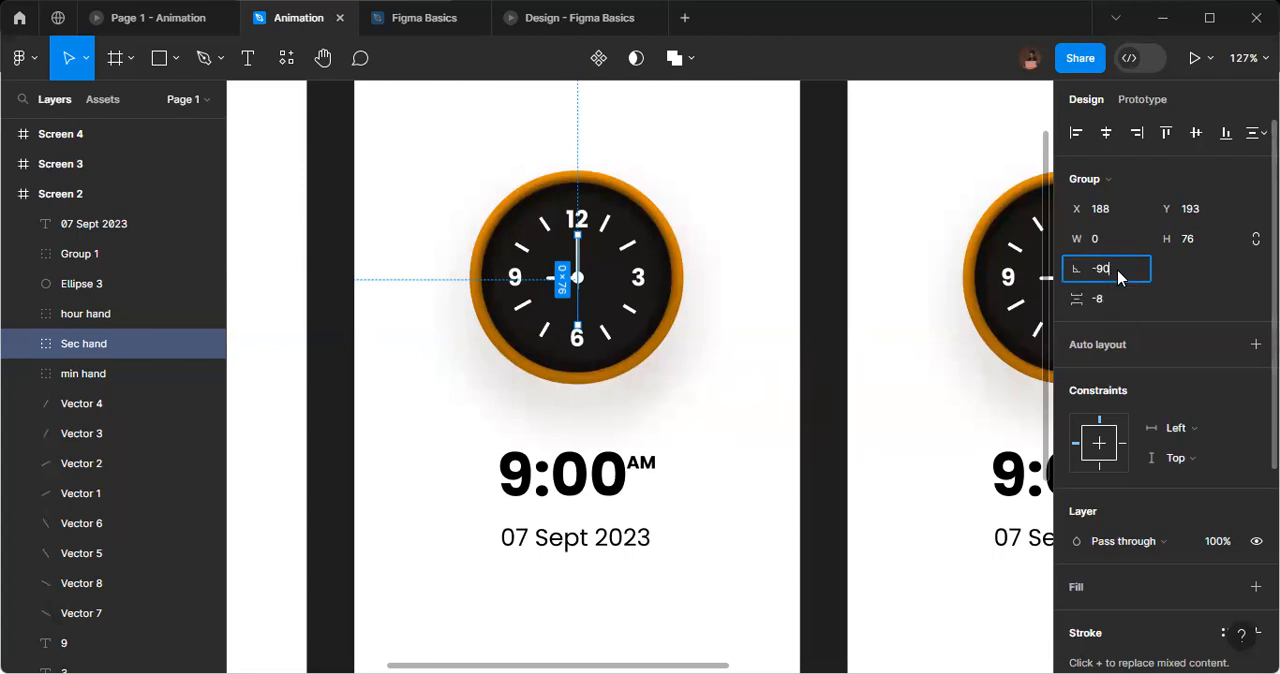
{"action": "key", "text": "Return"}
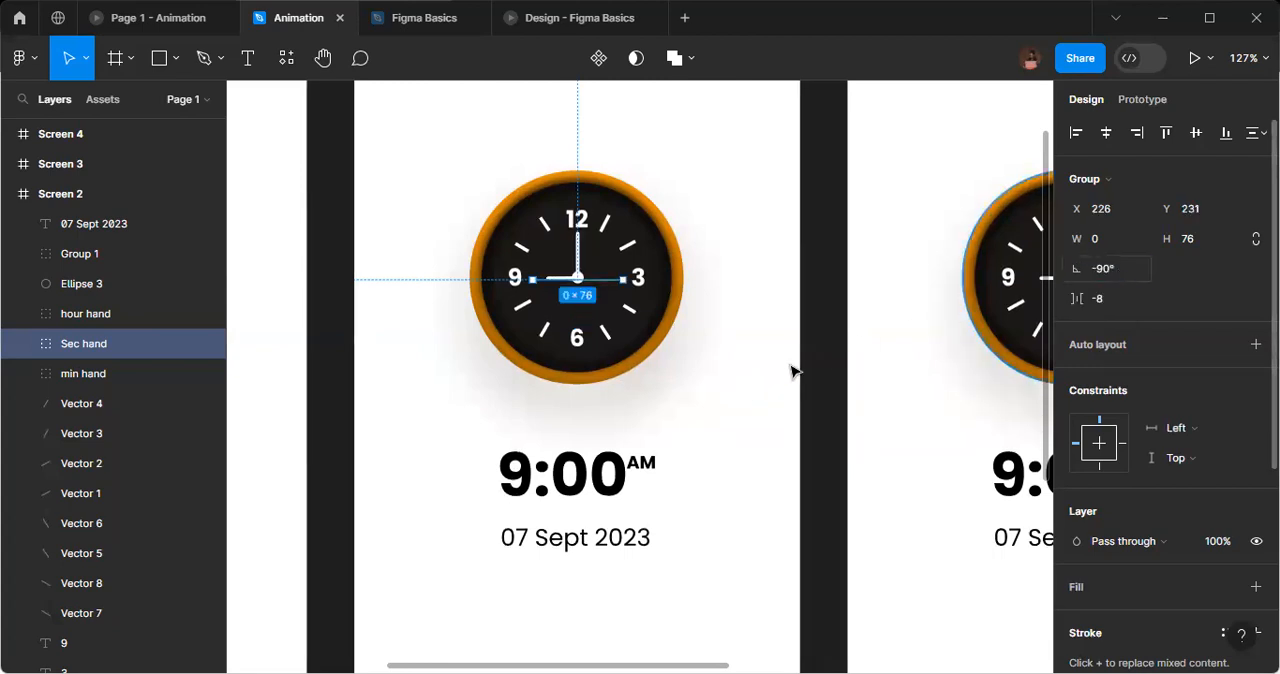
{"action": "left_click", "coordinate": [752, 398]}
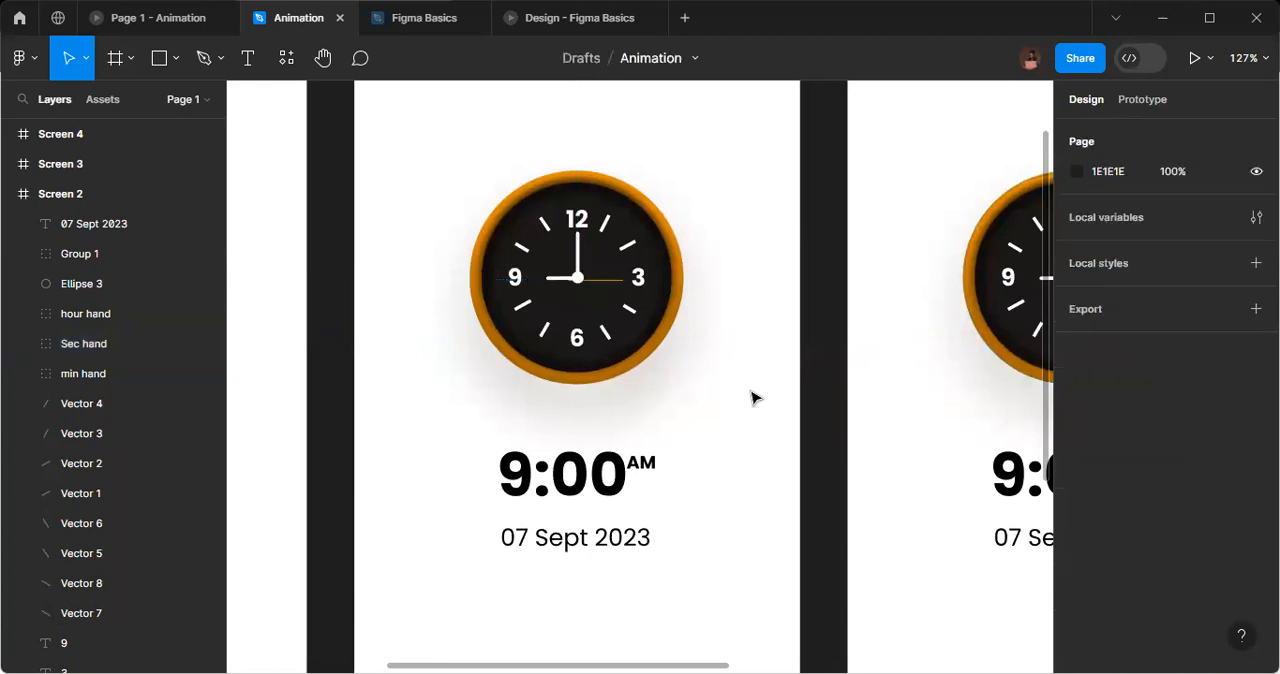
Rotate the Sec hand group in the Screen 3 frame to 180°.
{"action": "scroll", "coordinate": [529, 300], "scroll_direction": "up", "scroll_amount": 2}
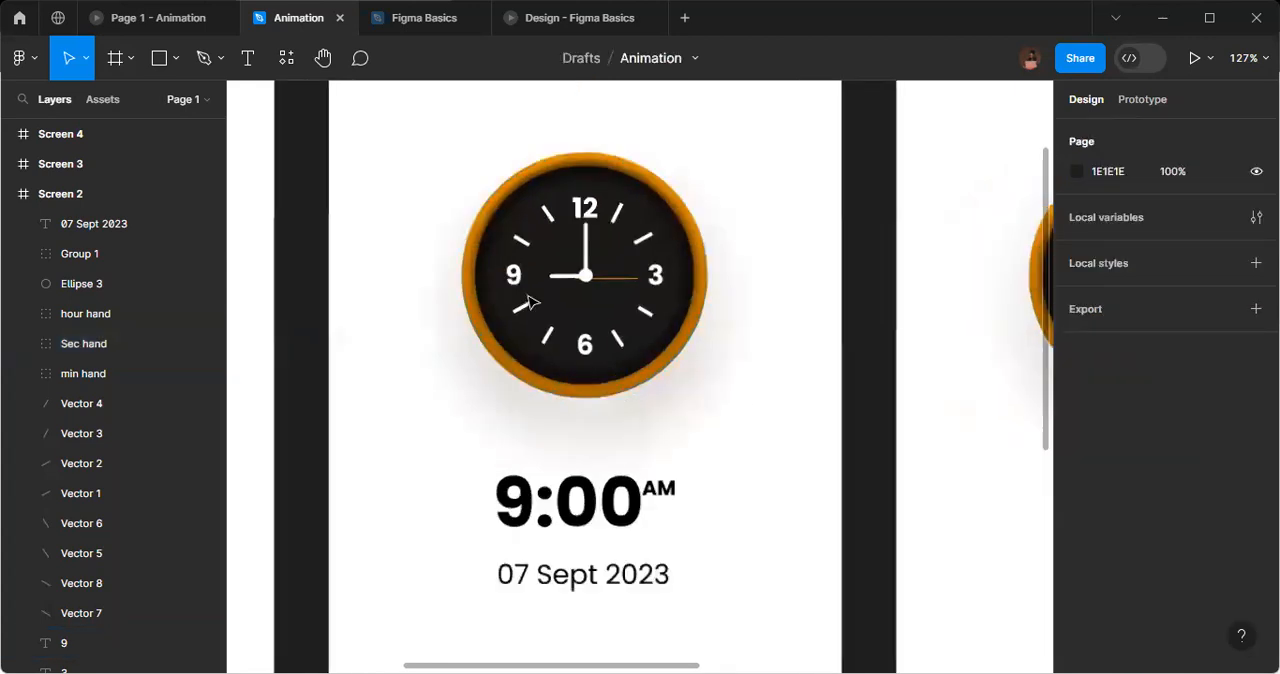
{"action": "scroll", "coordinate": [529, 300], "scroll_direction": "up", "scroll_amount": 3}
{"action": "scroll", "coordinate": [529, 300], "scroll_direction": "down", "scroll_amount": 5}
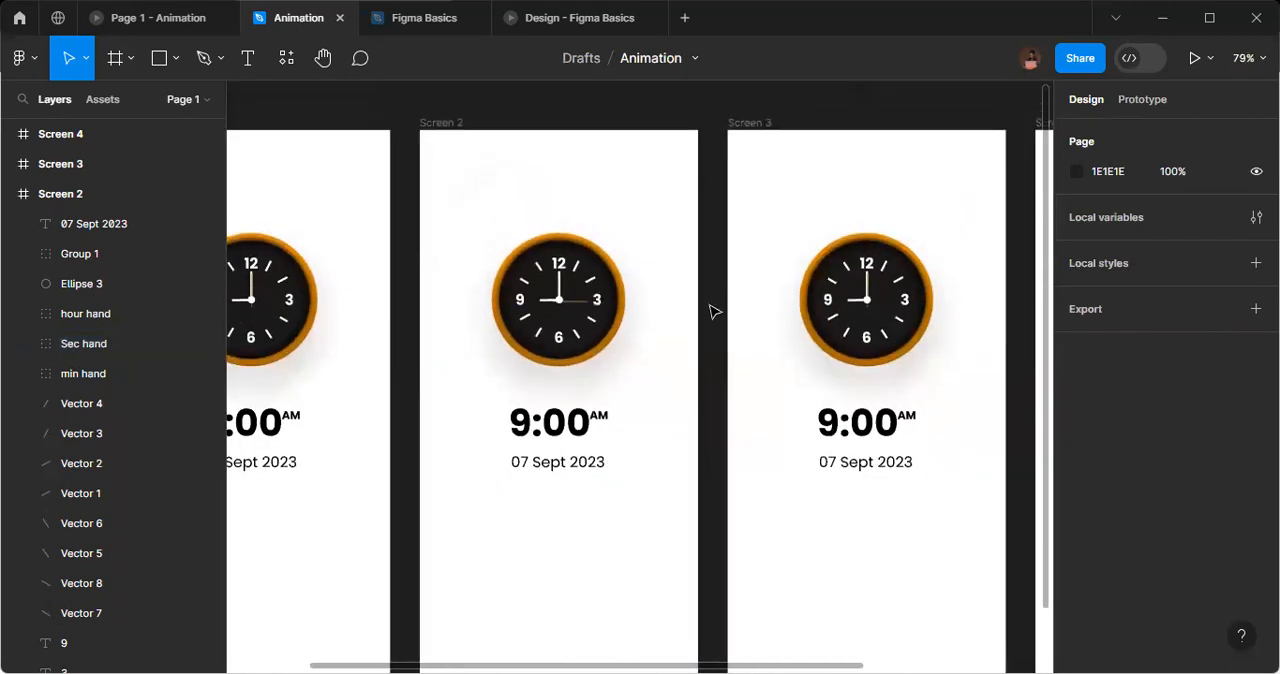
{"action": "scroll", "coordinate": [705, 220], "scroll_direction": "right", "scroll_amount": 2}
{"action": "left_click", "coordinate": [686, 124]}
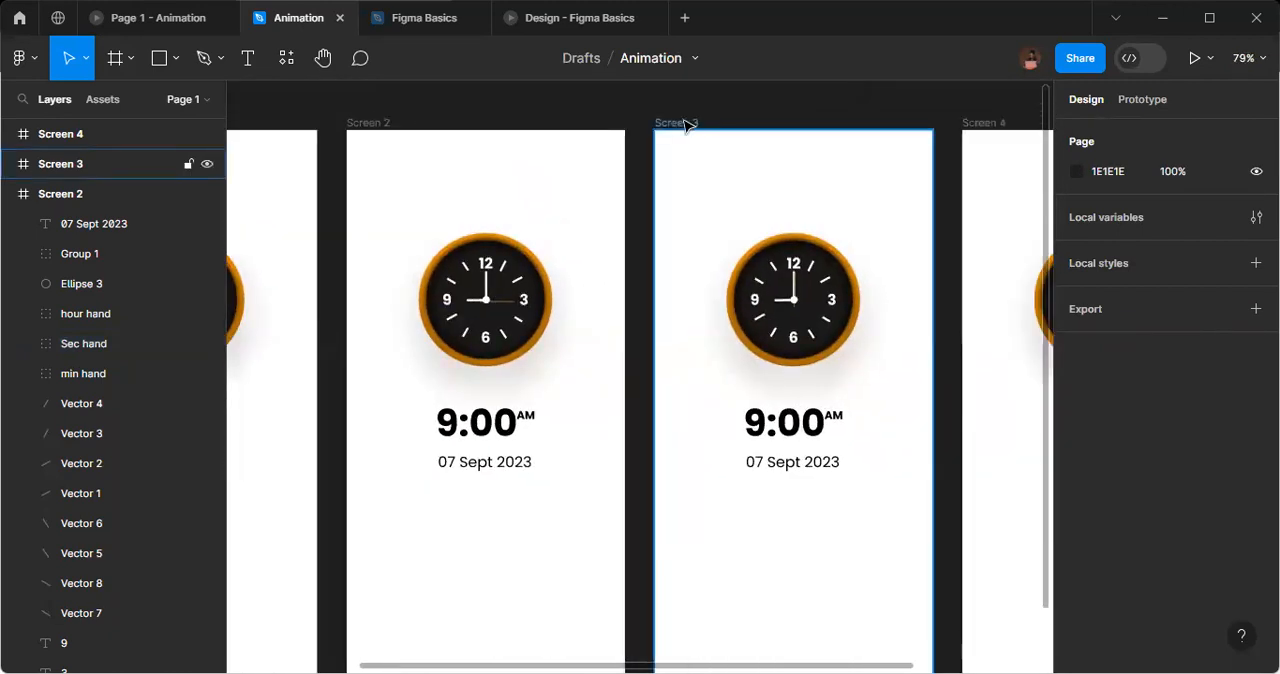
{"action": "left_click", "coordinate": [686, 124]}
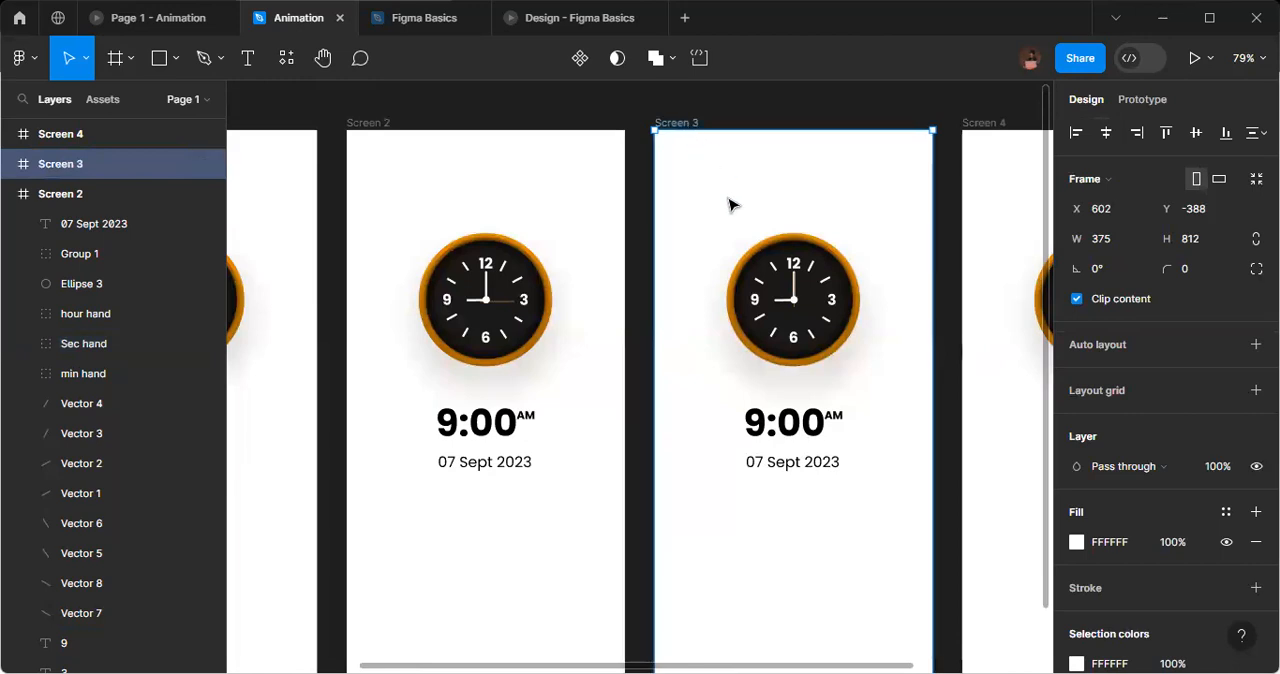
{"action": "left_click", "coordinate": [795, 292]}
{"action": "left_click", "coordinate": [1110, 269]}
{"action": "type", "text": "180"}
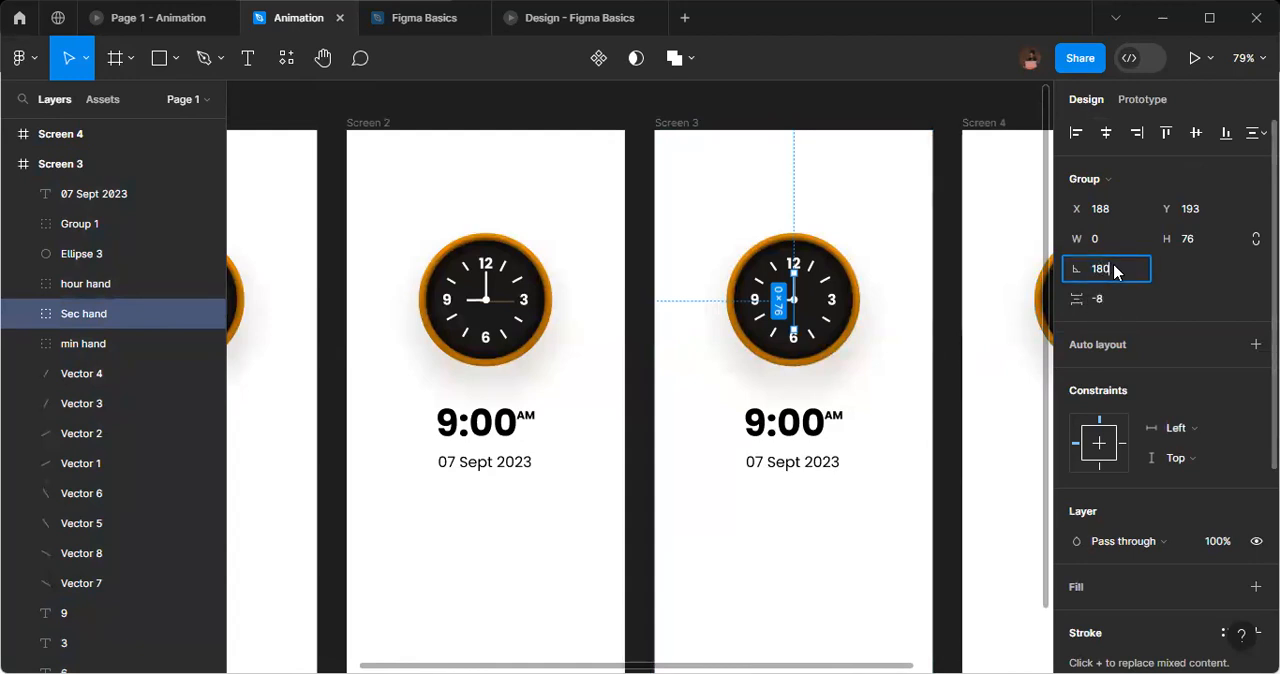
{"action": "key", "text": "Return"}
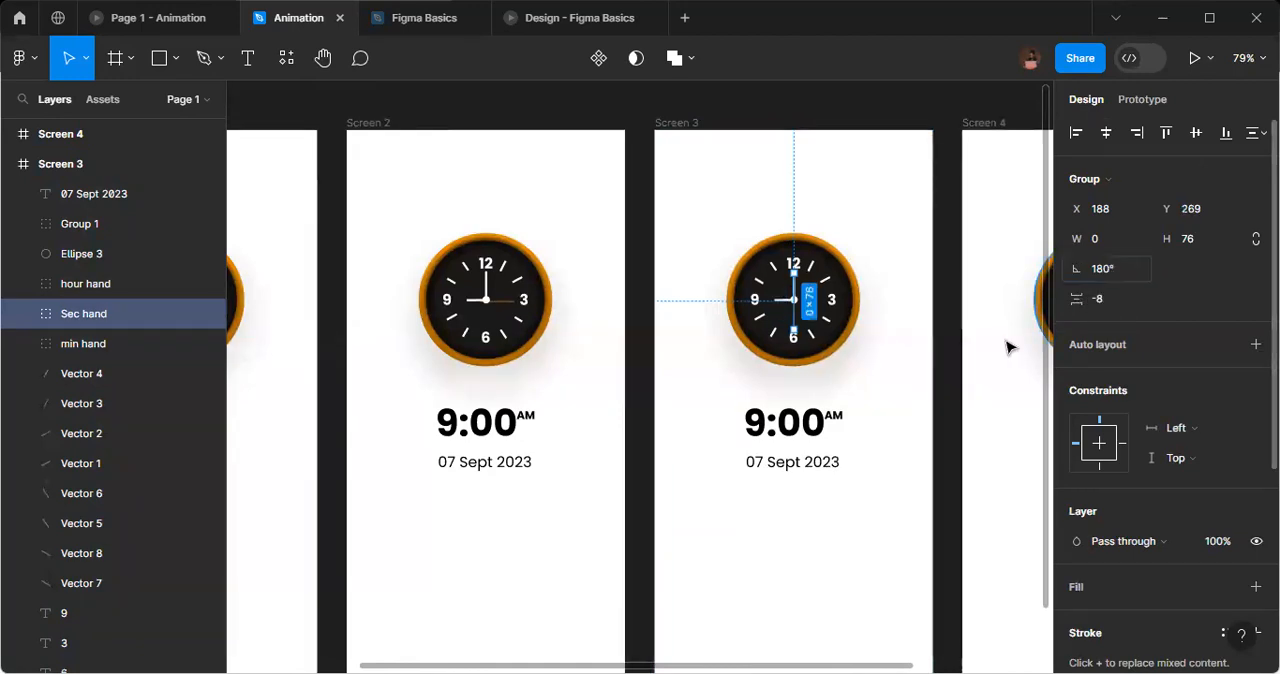
{"action": "left_click", "coordinate": [905, 383]}
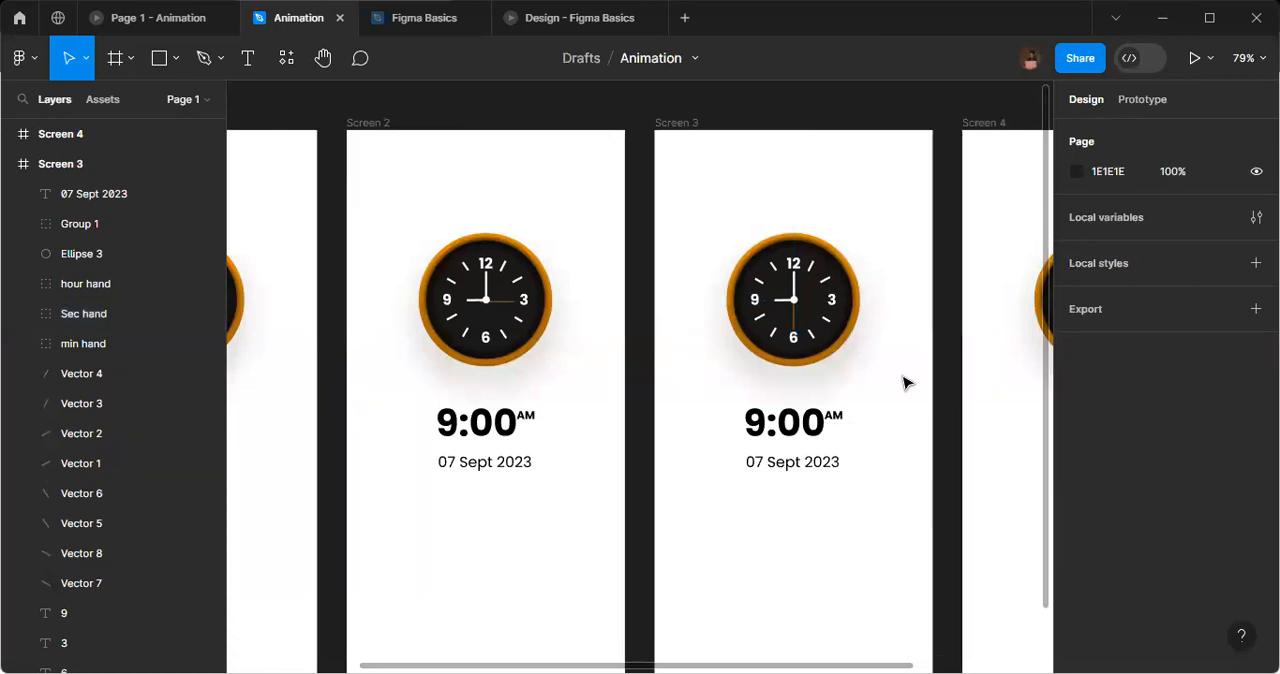
Rotate the Sec hand group in the Screen 4 frame to 90°.
{"action": "scroll", "coordinate": [905, 383], "scroll_direction": "right", "scroll_amount": 5}
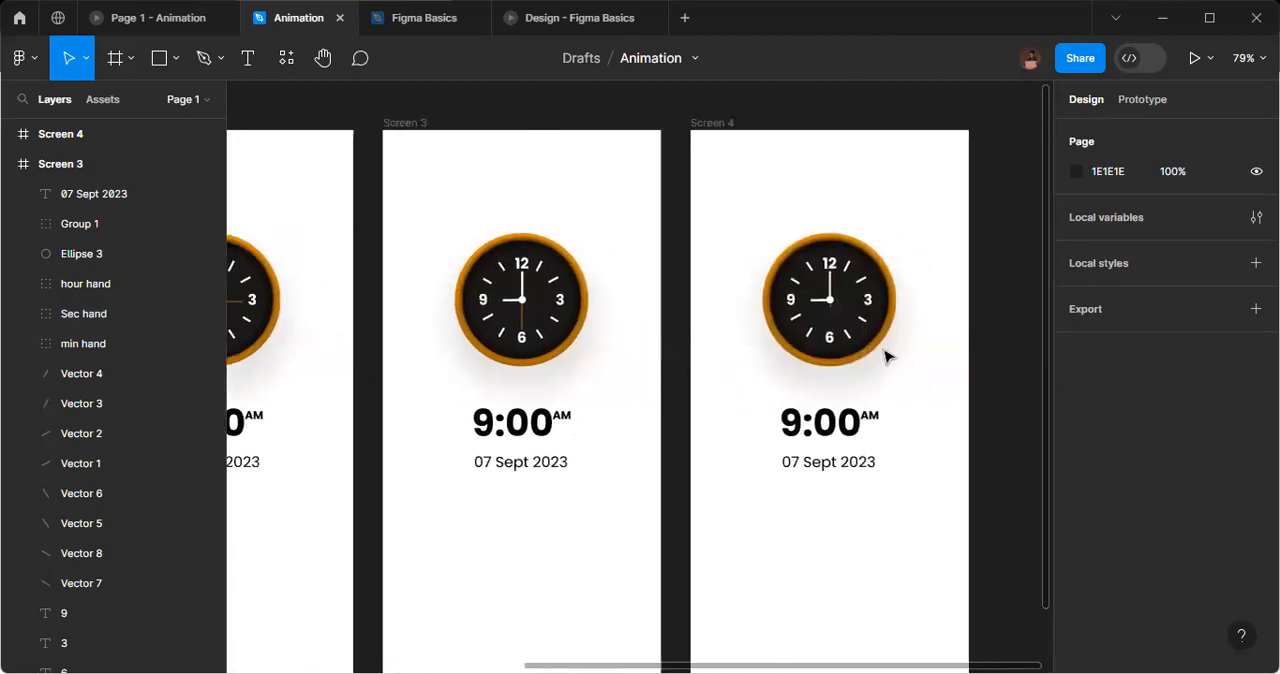
{"action": "left_click", "coordinate": [719, 128]}
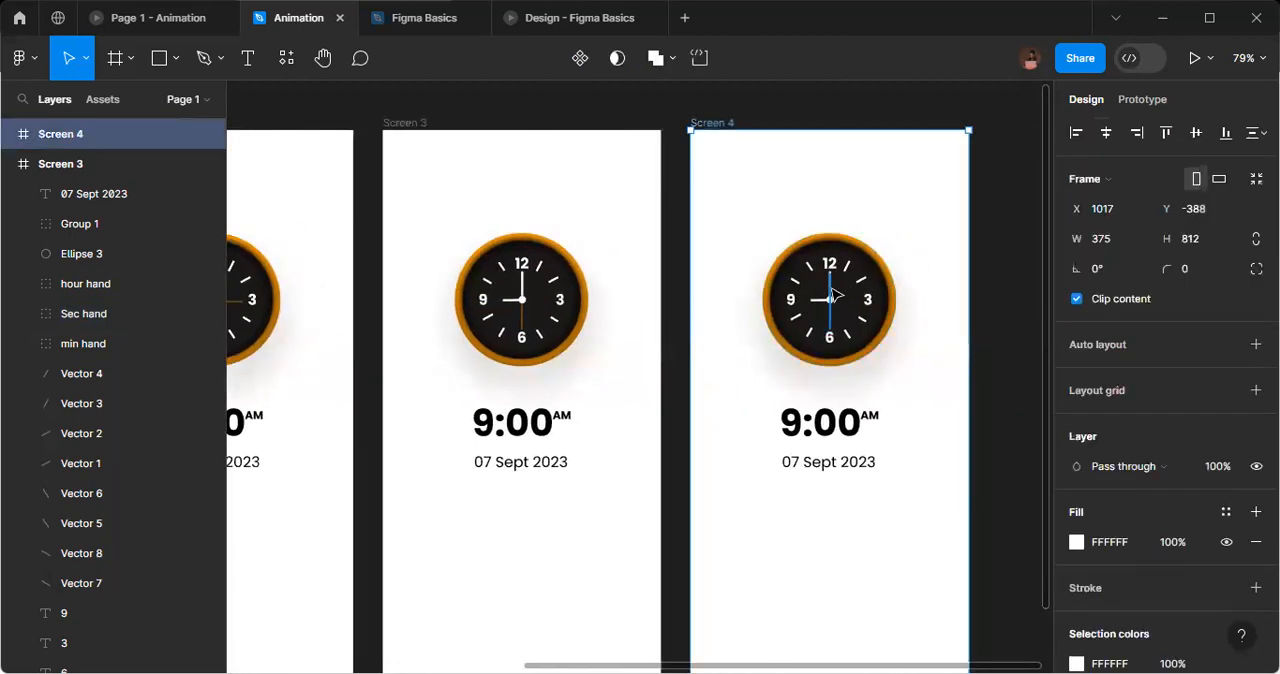
{"action": "left_click", "coordinate": [833, 294]}
{"action": "left_click", "coordinate": [1113, 269]}
{"action": "type", "text": "90"}
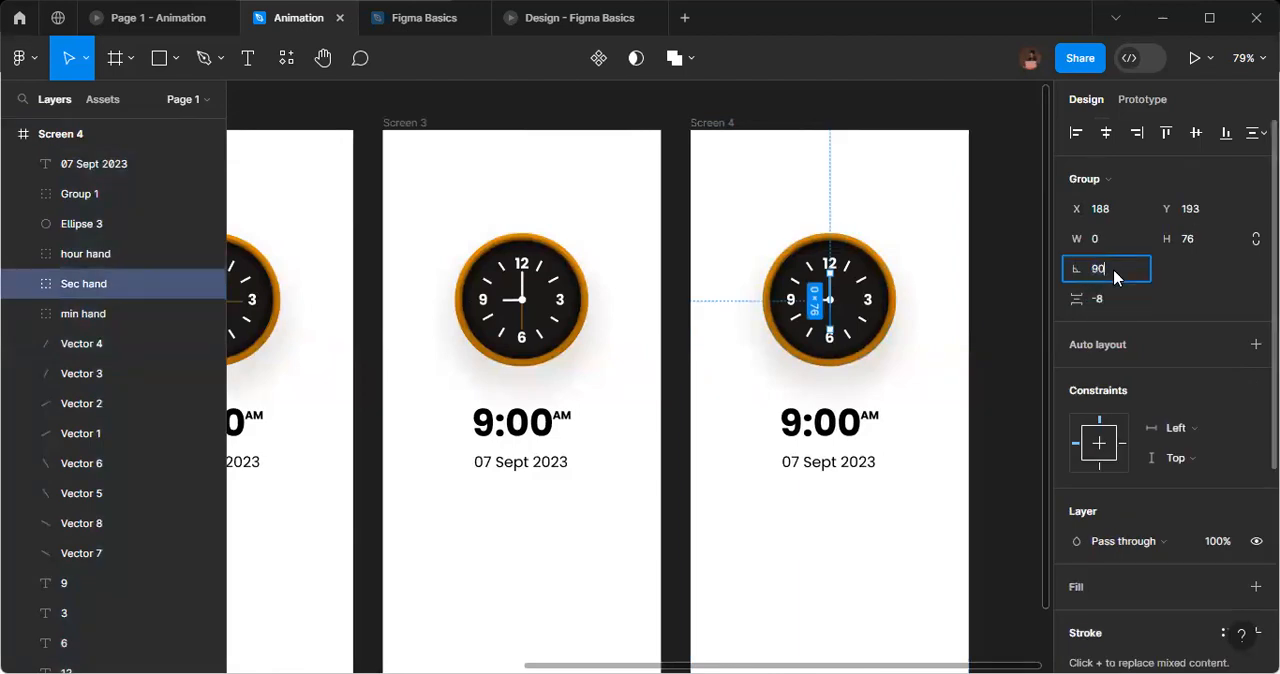
{"action": "key", "text": "Return"}
{"action": "left_click", "coordinate": [930, 332]}
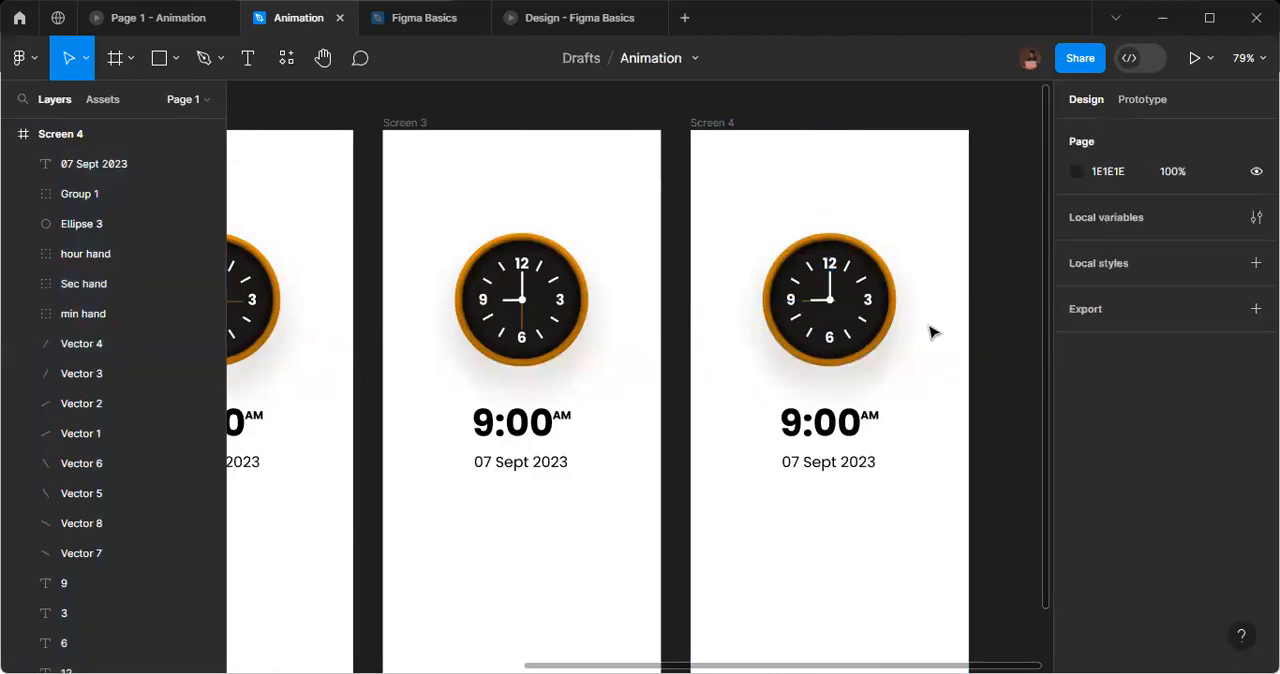
Create a prototype connection from the first clock frame, Screen, to Screen 2.
{"action": "scroll", "coordinate": [931, 335], "scroll_direction": "left", "scroll_amount": 5}
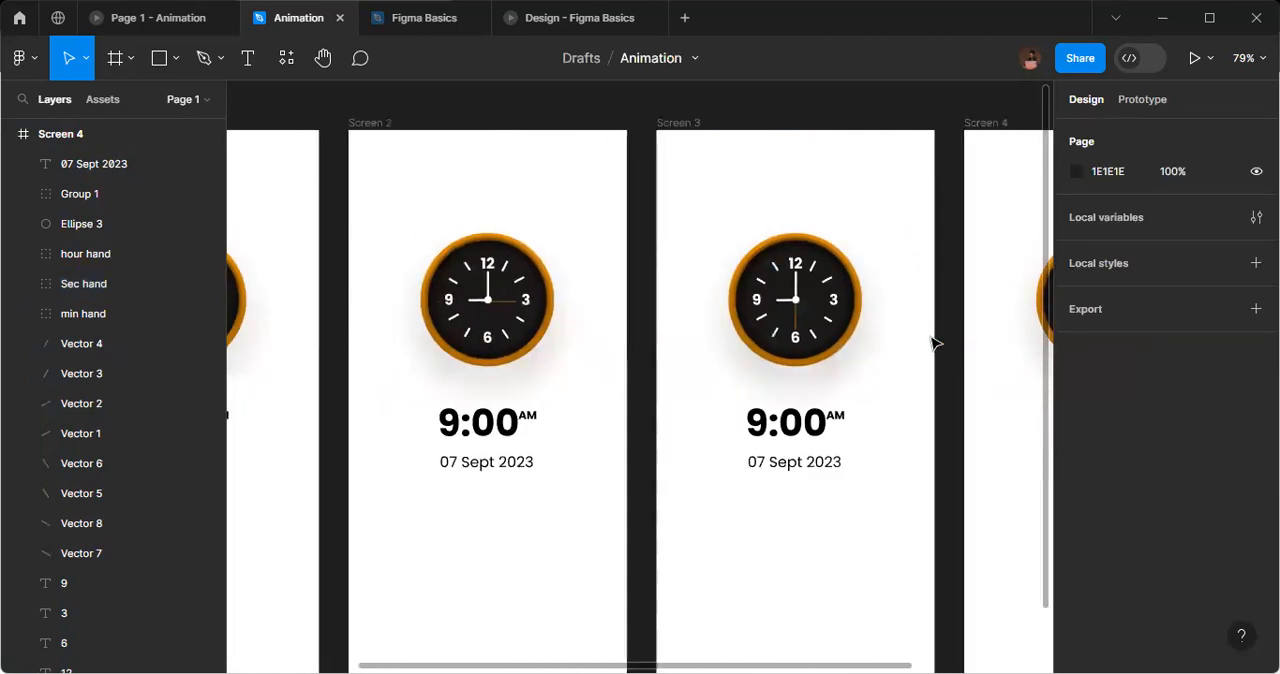
{"action": "scroll", "coordinate": [931, 343], "scroll_direction": "left", "scroll_amount": 3}
{"action": "scroll", "coordinate": [931, 343], "scroll_direction": "right", "scroll_amount": 8}
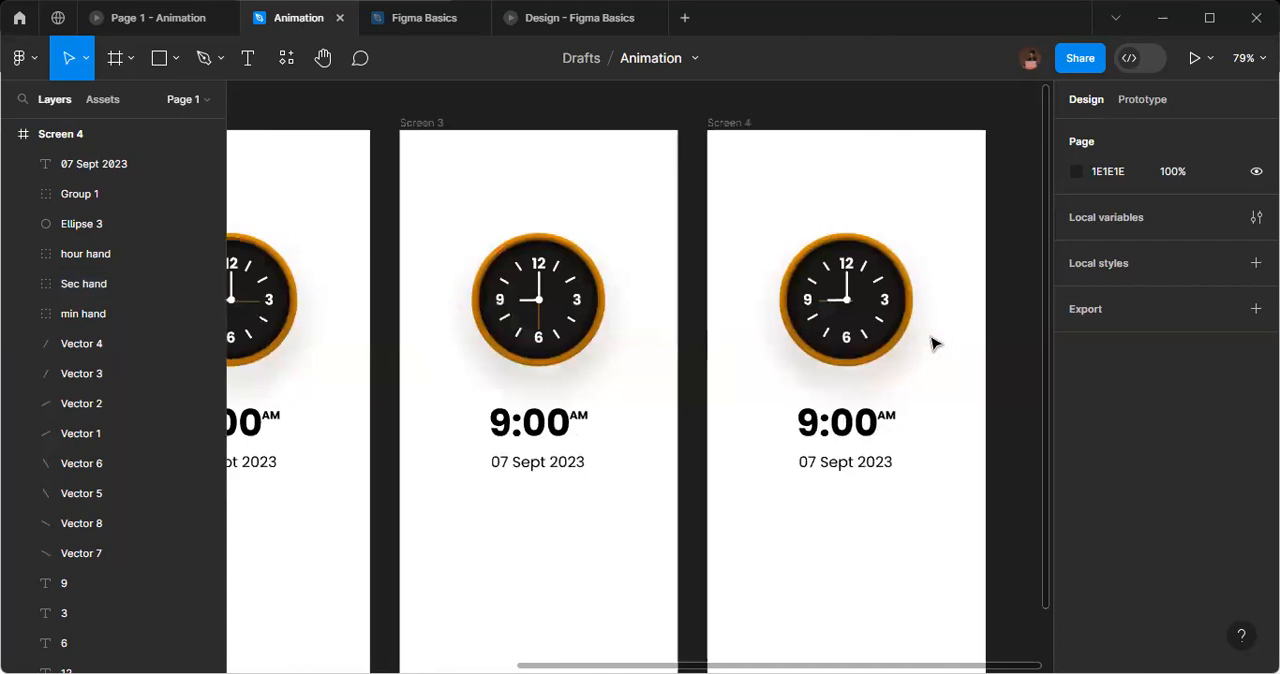
{"action": "scroll", "coordinate": [931, 343], "scroll_direction": "down", "scroll_amount": 3}
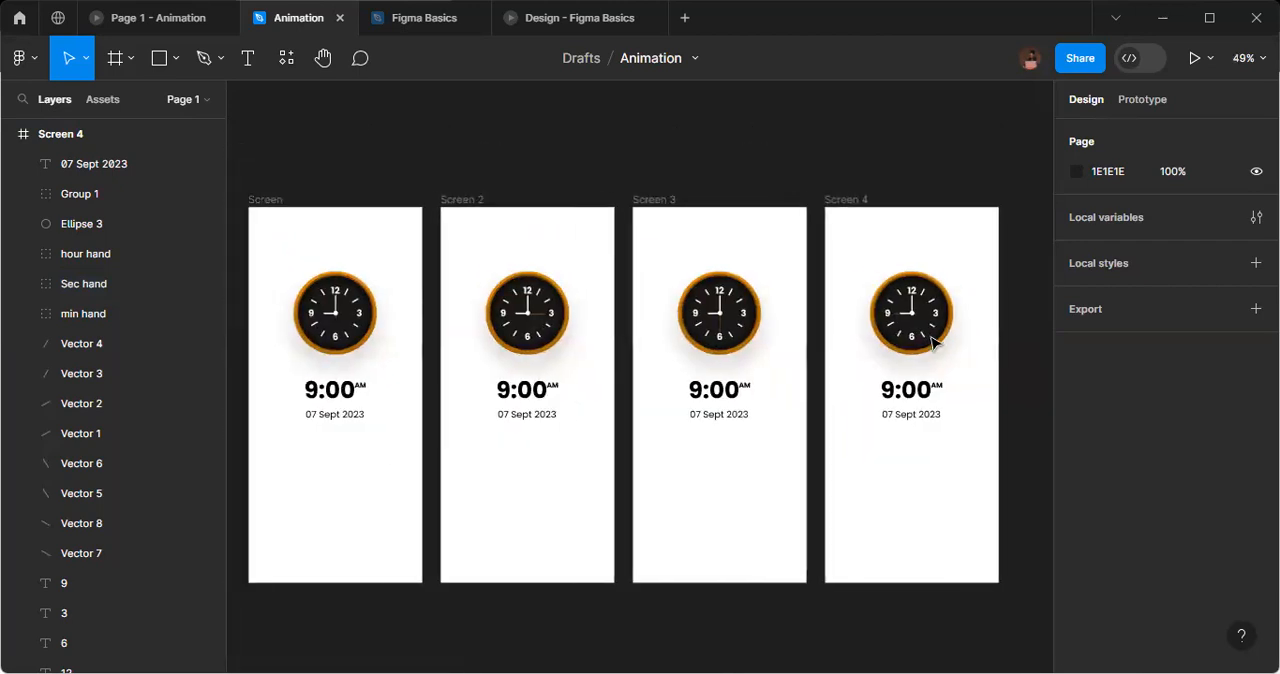
{"action": "left_click", "coordinate": [283, 205]}
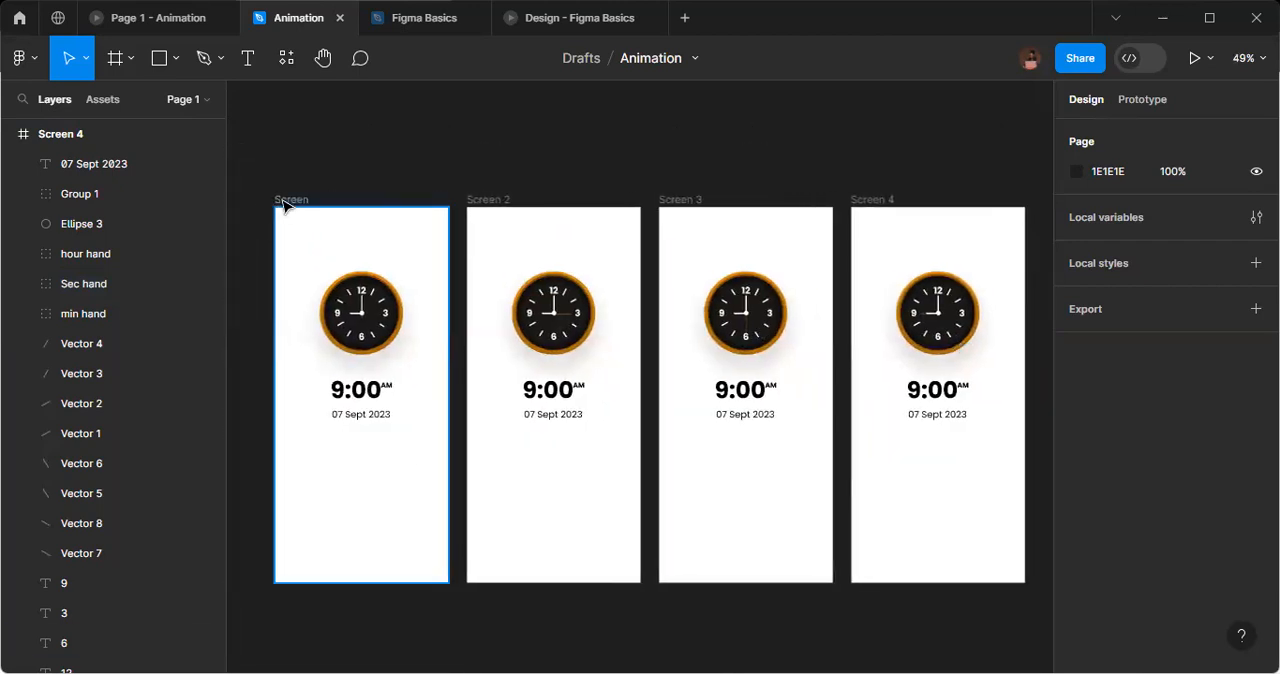
{"action": "left_click", "coordinate": [283, 205]}
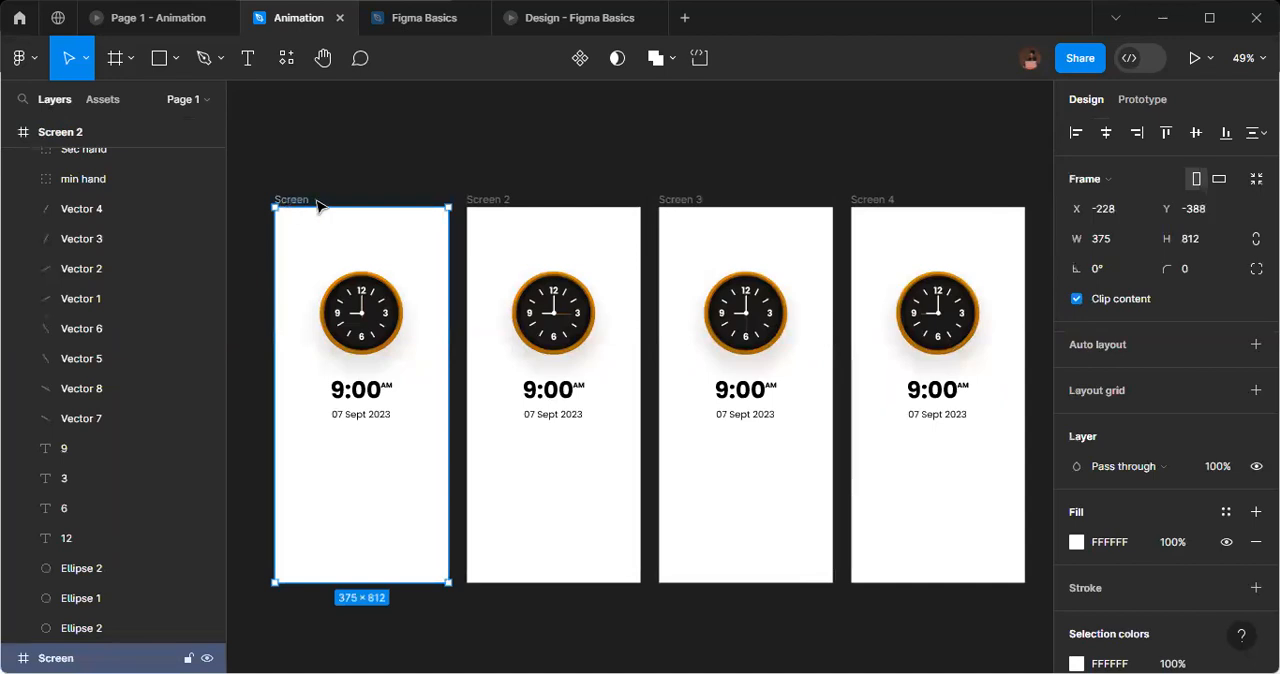
{"action": "left_click", "coordinate": [1140, 100]}
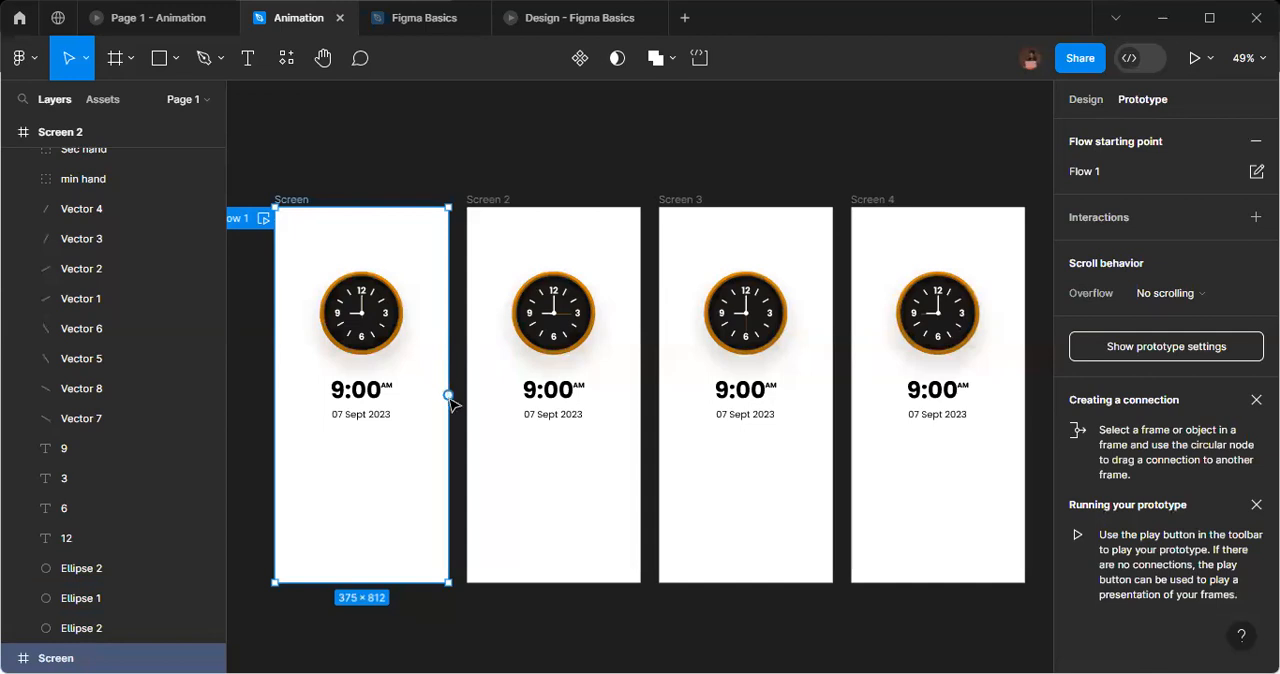
{"action": "left_click_drag", "start_coordinate": [448, 395], "coordinate": [500, 403]}
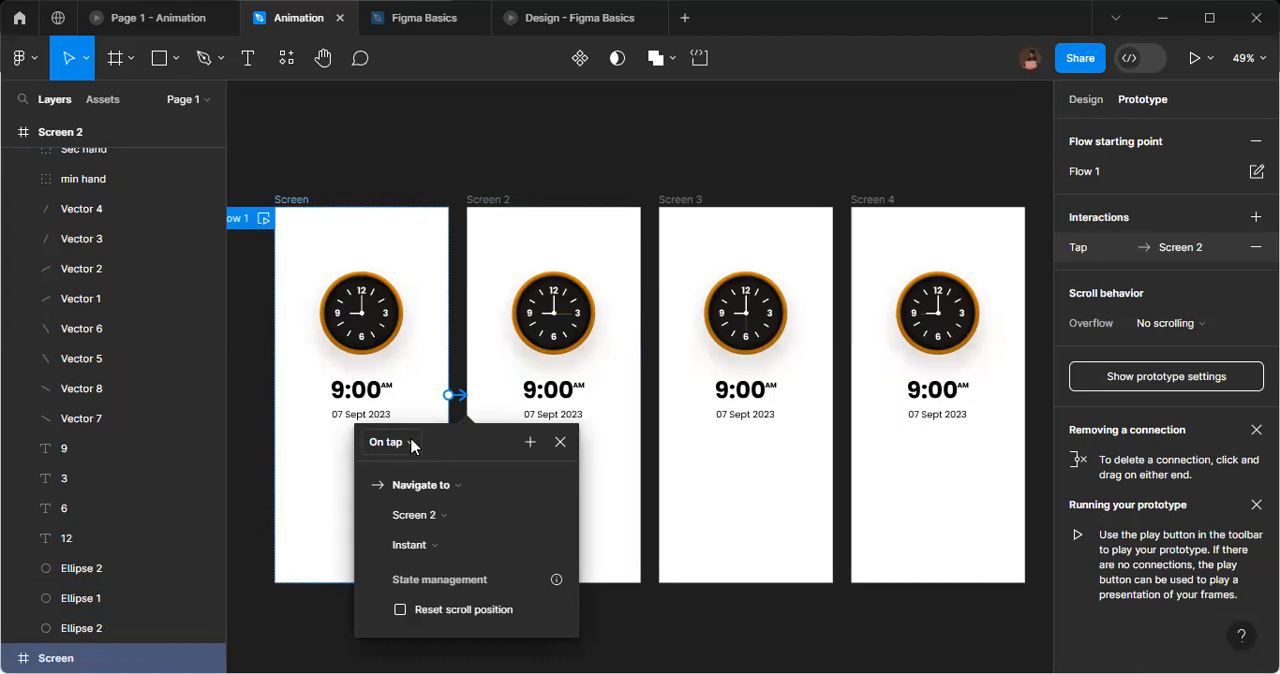
Set the trigger of the Screen to Screen 2 connection to After delay and its animation to Smart animate.
{"action": "left_click", "coordinate": [413, 446]}
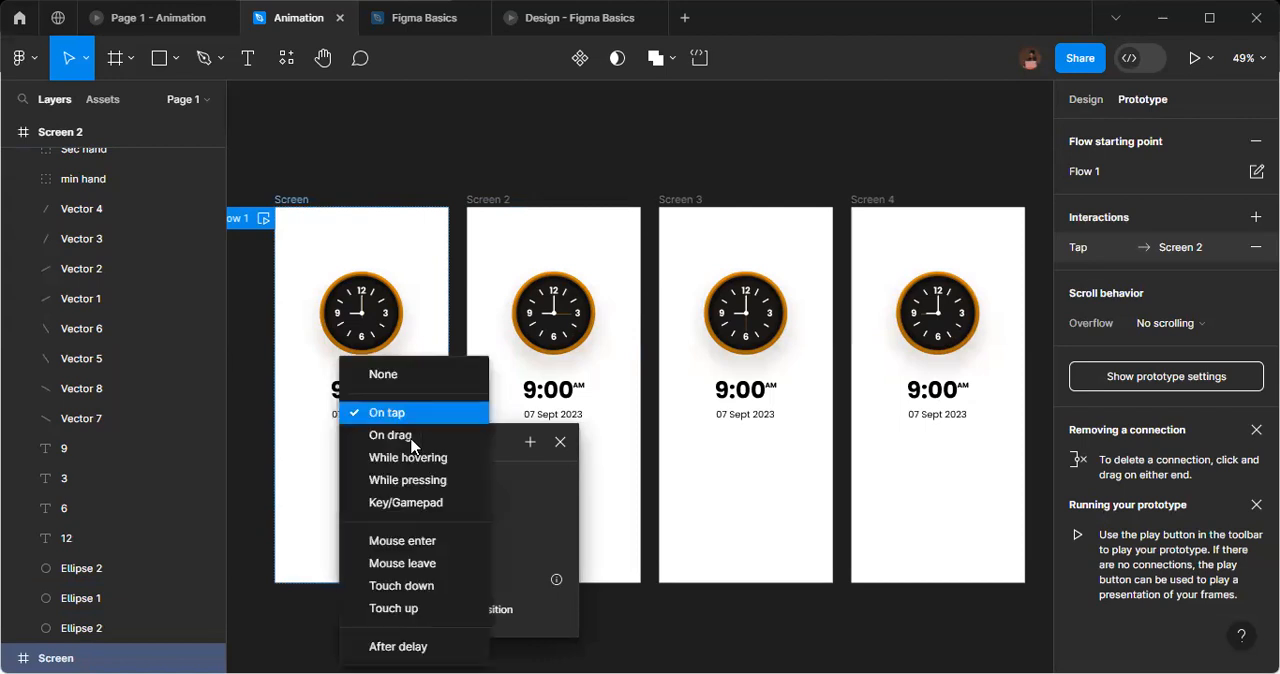
{"action": "left_click", "coordinate": [428, 647]}
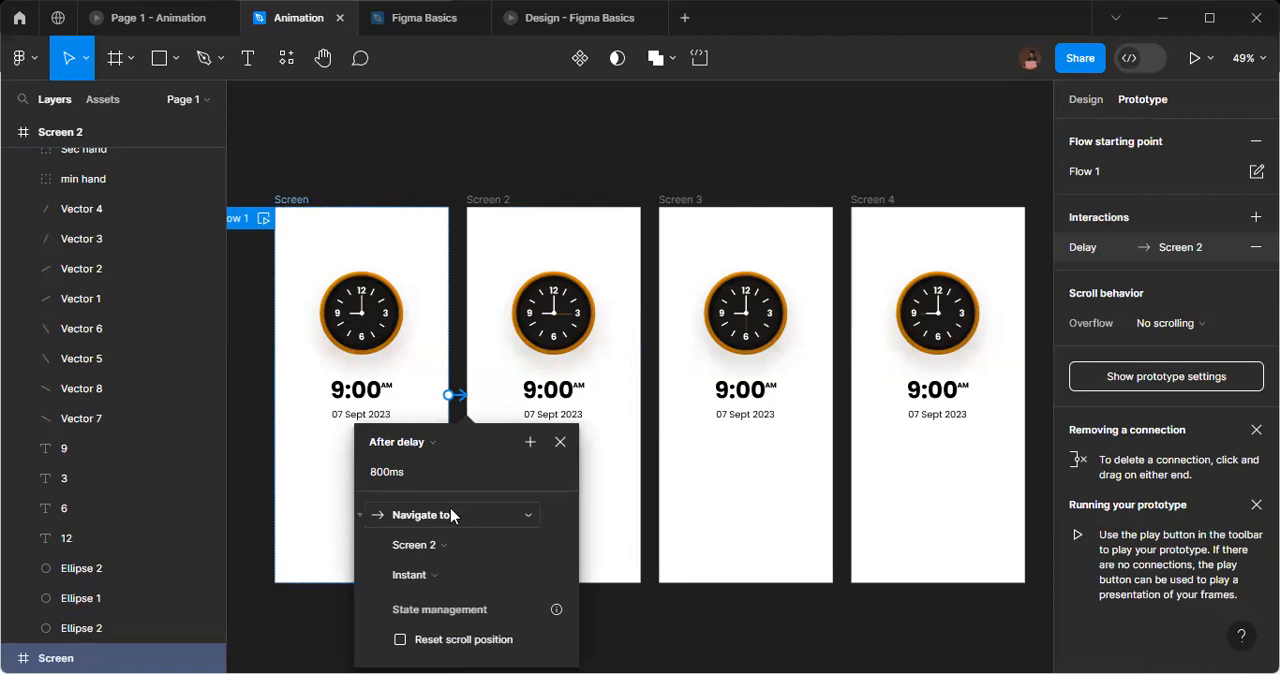
{"action": "left_click", "coordinate": [449, 585]}
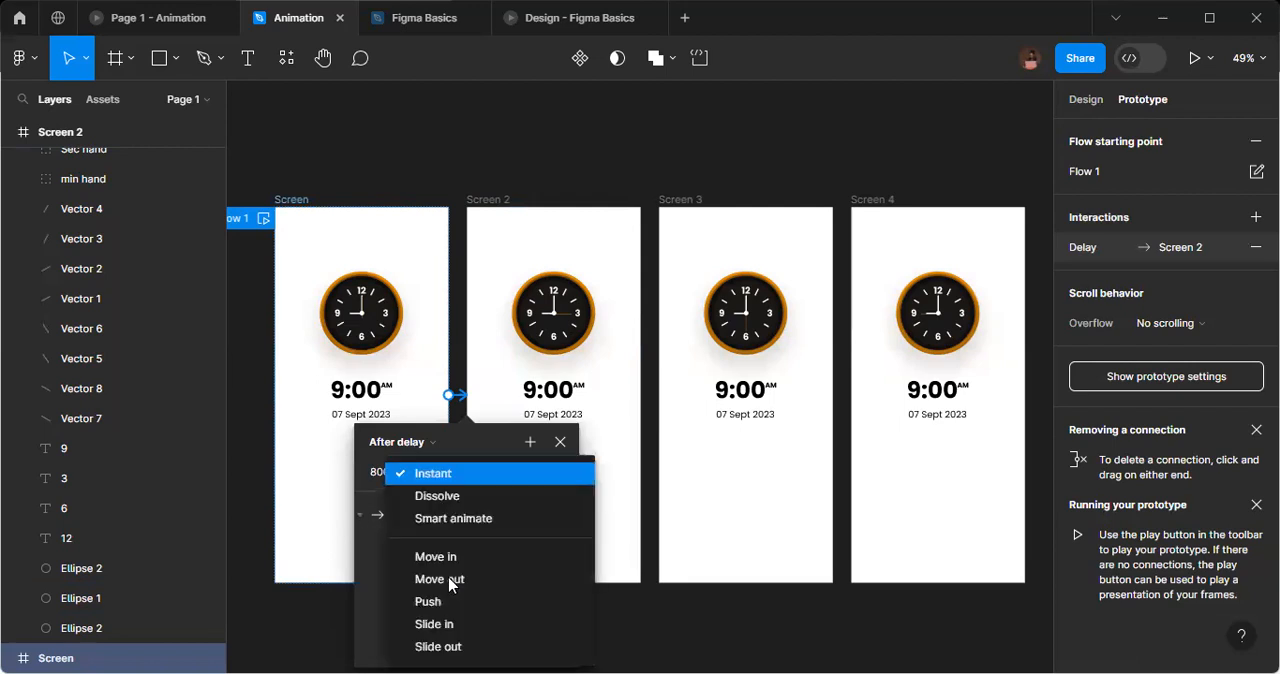
{"action": "left_click", "coordinate": [493, 524]}
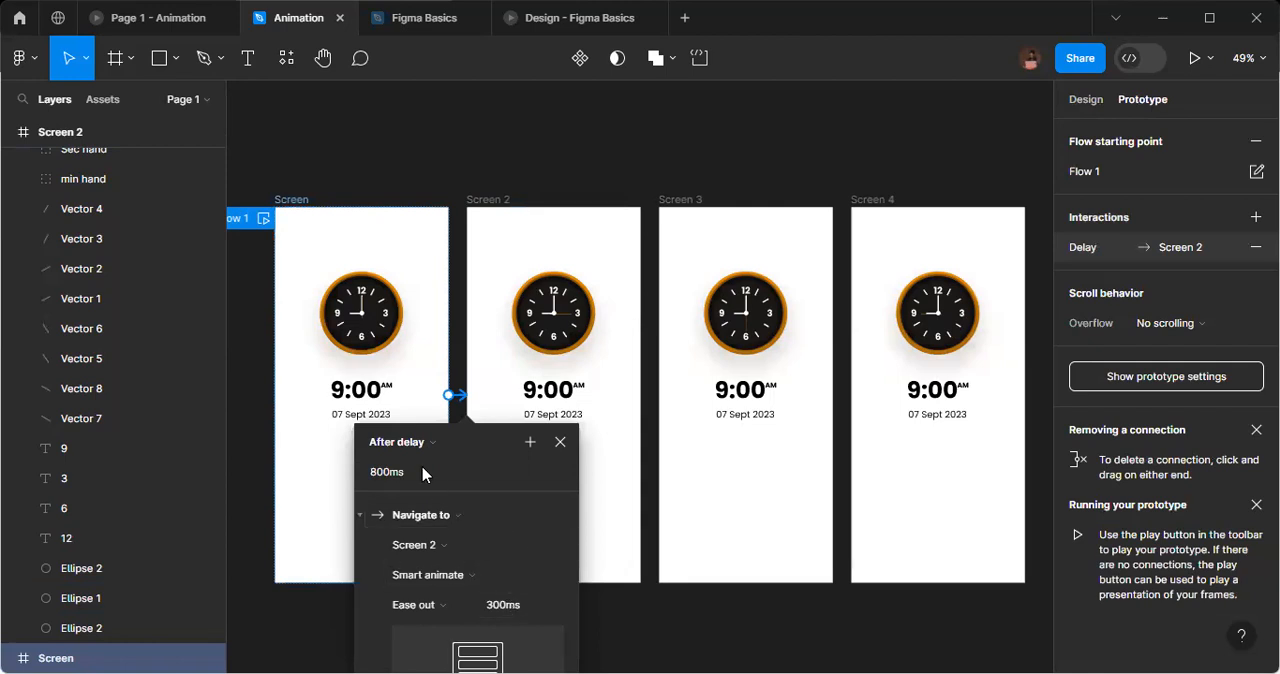
Set the connection's delay to 1 ms and its Smart animate duration to 10000 ms.
{"action": "left_click", "coordinate": [390, 474]}
{"action": "key", "text": "Return"}
{"action": "left_click", "coordinate": [507, 614]}
{"action": "type", "text": "10"}
{"action": "type", "text": "00"}
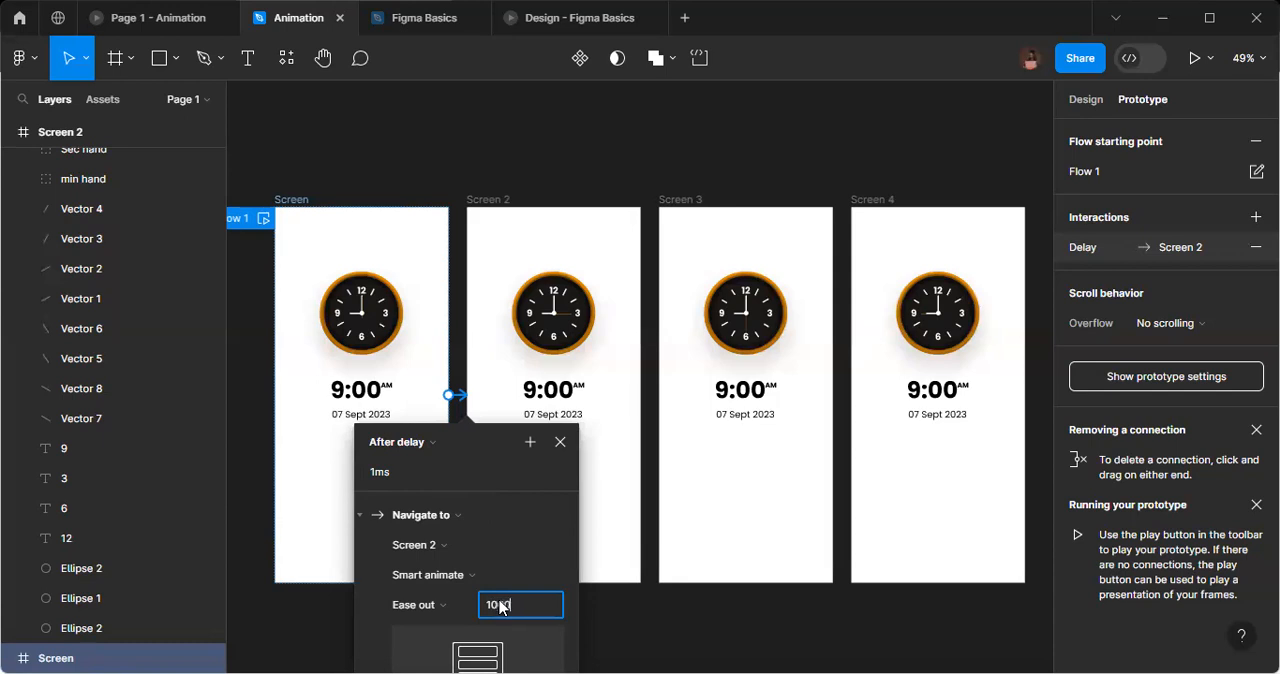
{"action": "type", "text": "0"}
{"action": "key", "text": "Return"}
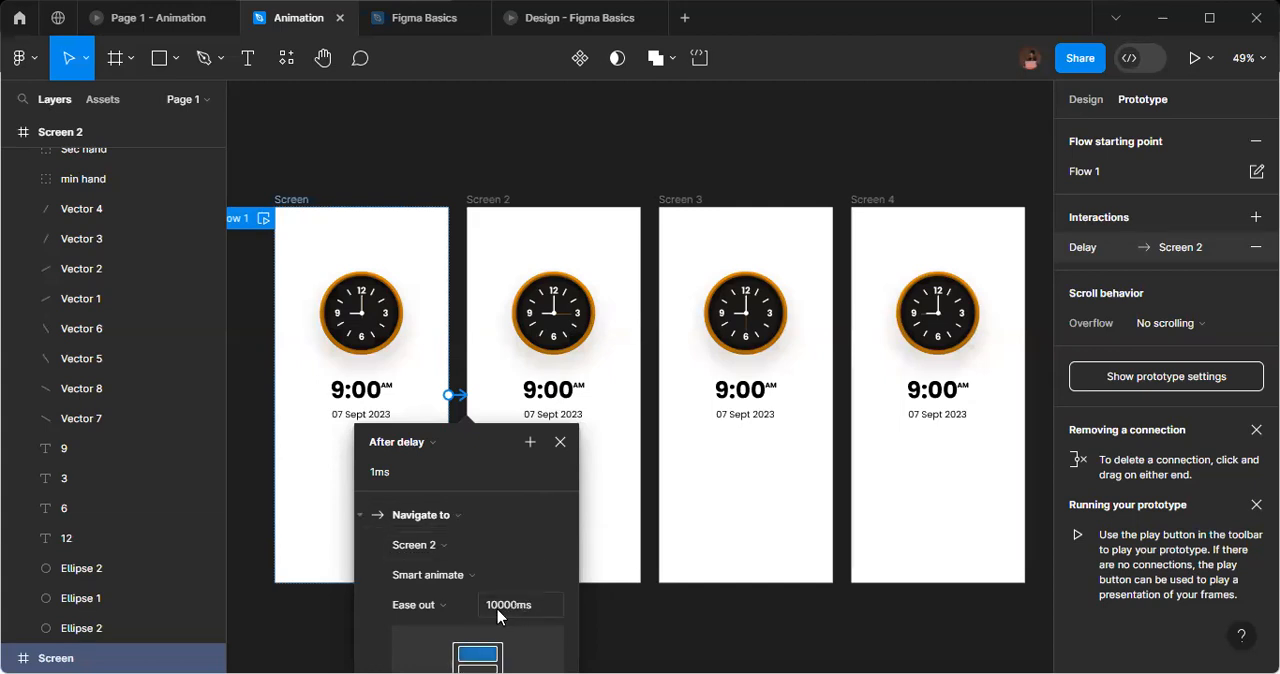
{"action": "left_click", "coordinate": [560, 443]}
Create a prototype connection from Screen 2 to Screen 3 with an After delay trigger of 1 ms.
{"action": "left_click", "coordinate": [490, 200]}
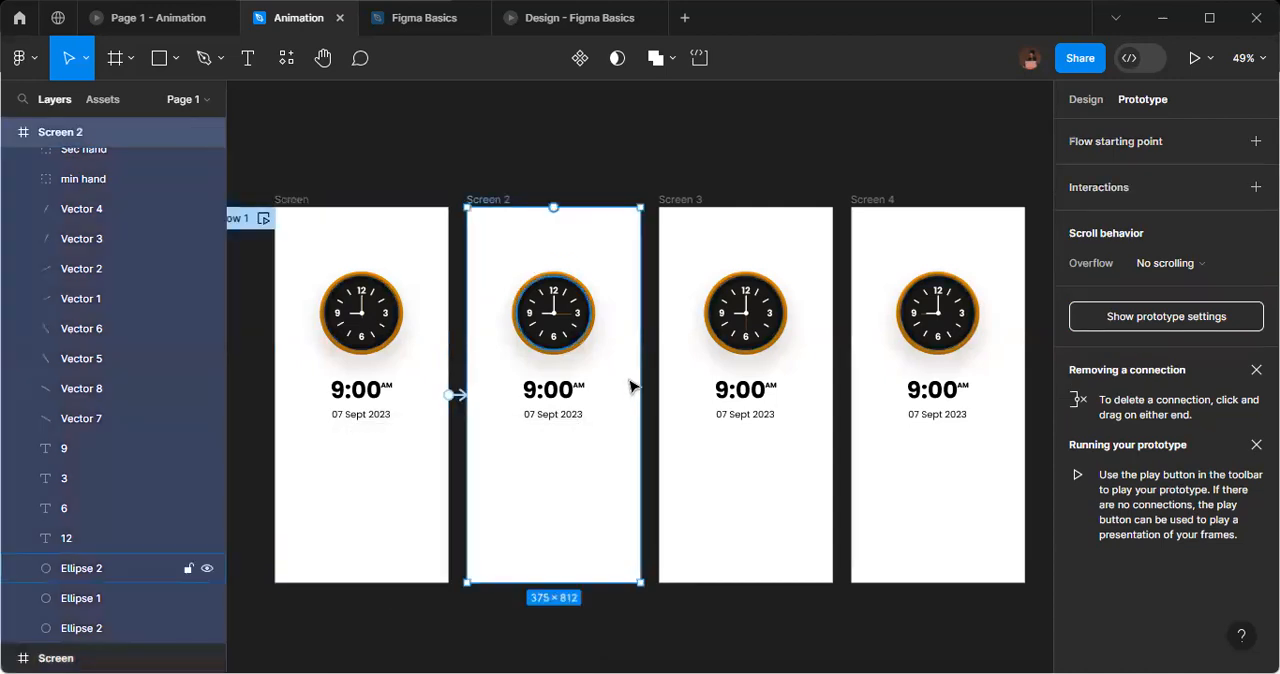
{"action": "left_click_drag", "start_coordinate": [648, 398], "coordinate": [680, 408]}
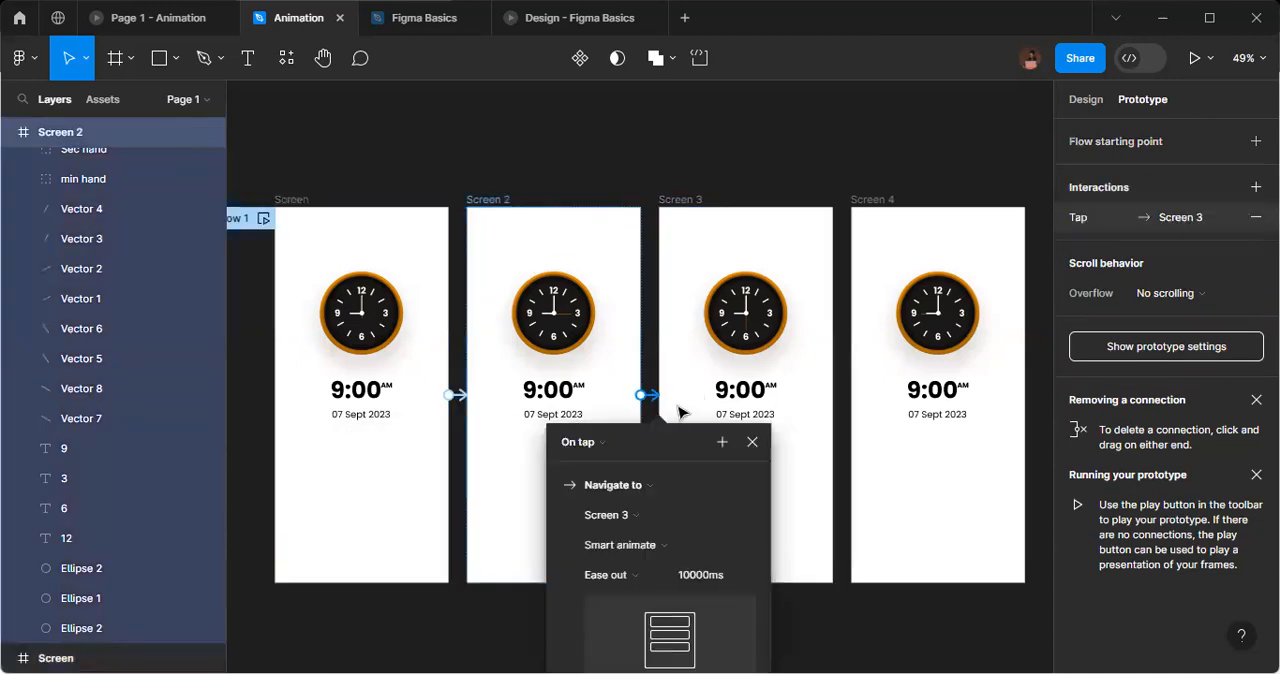
{"action": "left_click", "coordinate": [580, 441]}
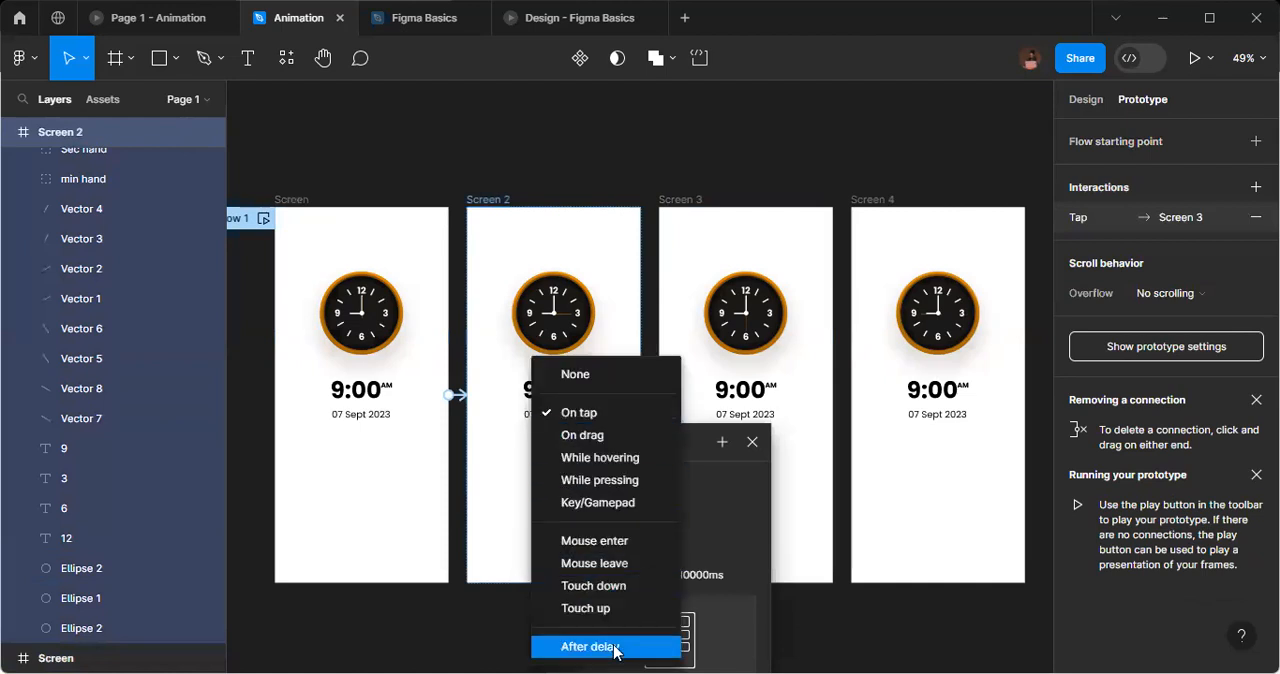
{"action": "left_click", "coordinate": [609, 651]}
{"action": "left_click", "coordinate": [589, 476]}
{"action": "type", "text": "1"}
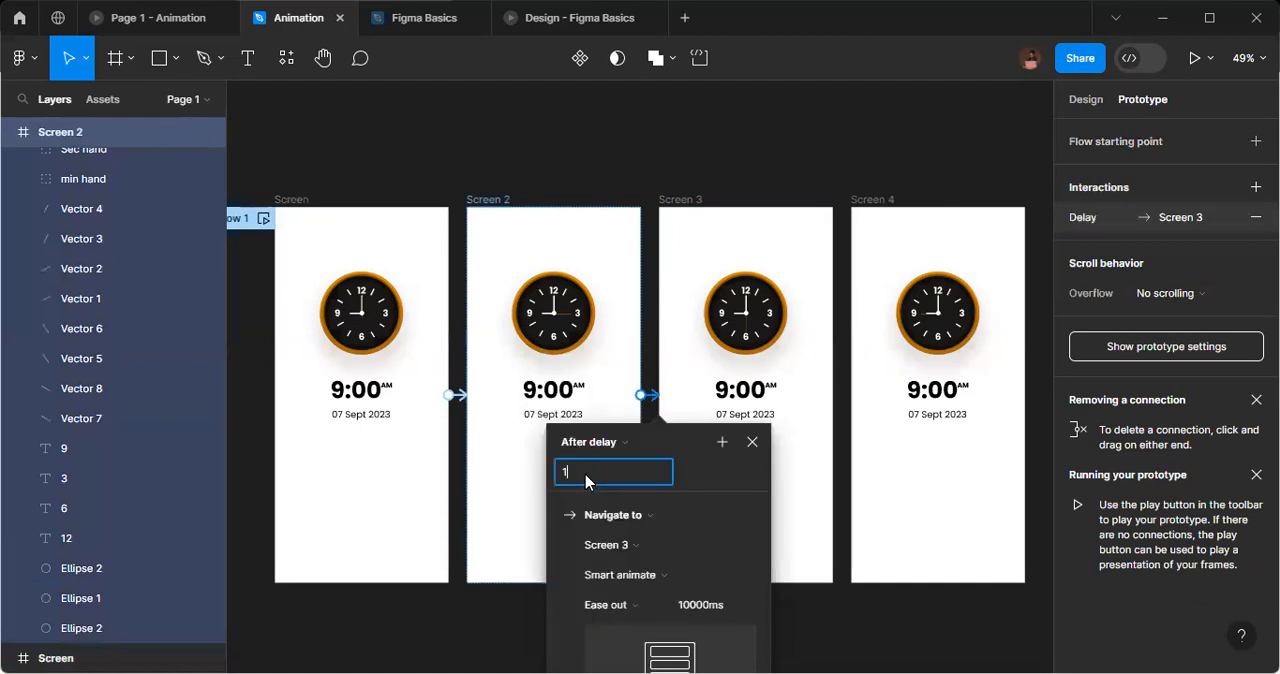
{"action": "type", "text": "ms"}
{"action": "key", "text": "Return"}
Create a prototype connection from Screen 3 to Screen 4 and set its trigger to After delay.
{"action": "left_click", "coordinate": [688, 200]}
{"action": "left_click_drag", "start_coordinate": [832, 395], "coordinate": [880, 405]}
{"action": "left_click", "coordinate": [798, 443]}
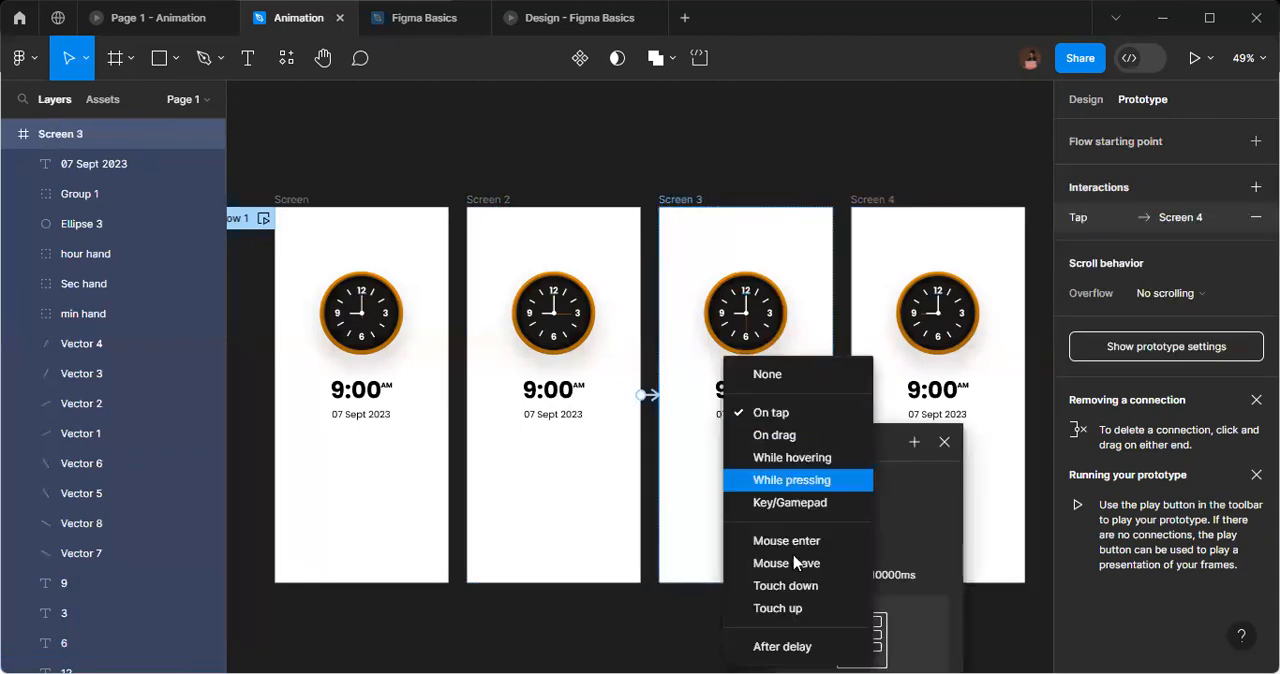
{"action": "left_click", "coordinate": [808, 647]}
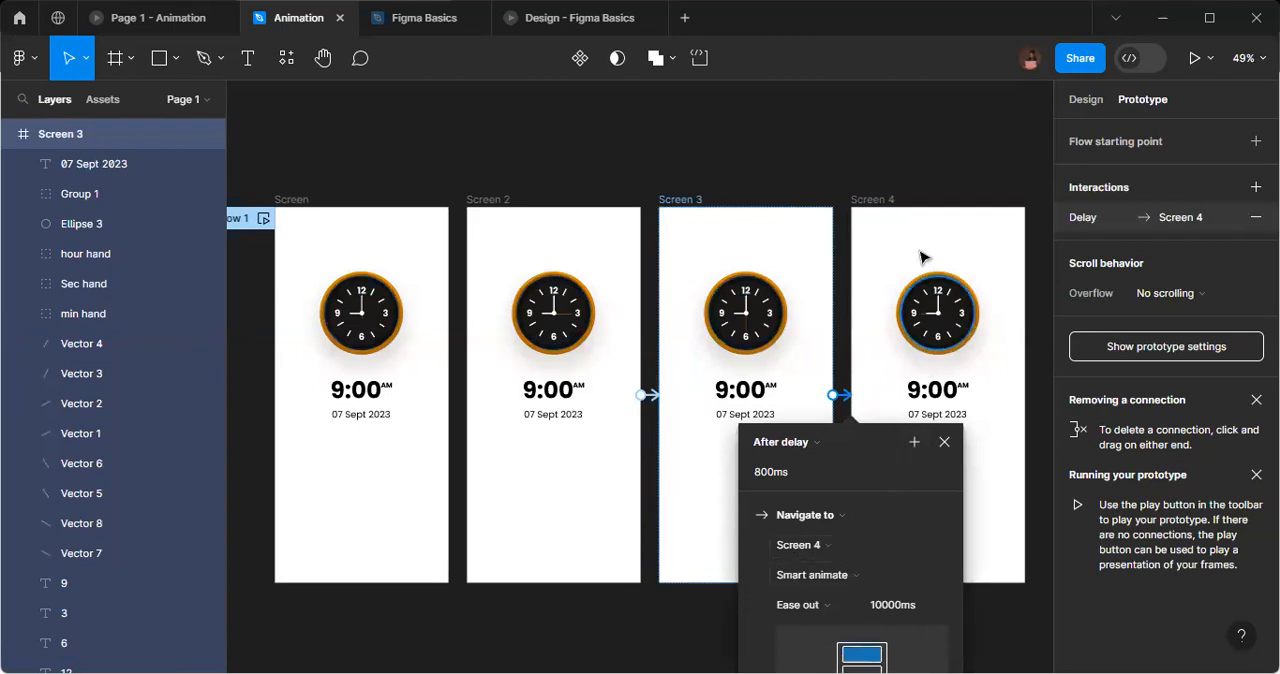
Create a prototype connection from Screen 4 back to the first frame, Screen, with an After delay trigger of 1 ms.
{"action": "left_click", "coordinate": [868, 204]}
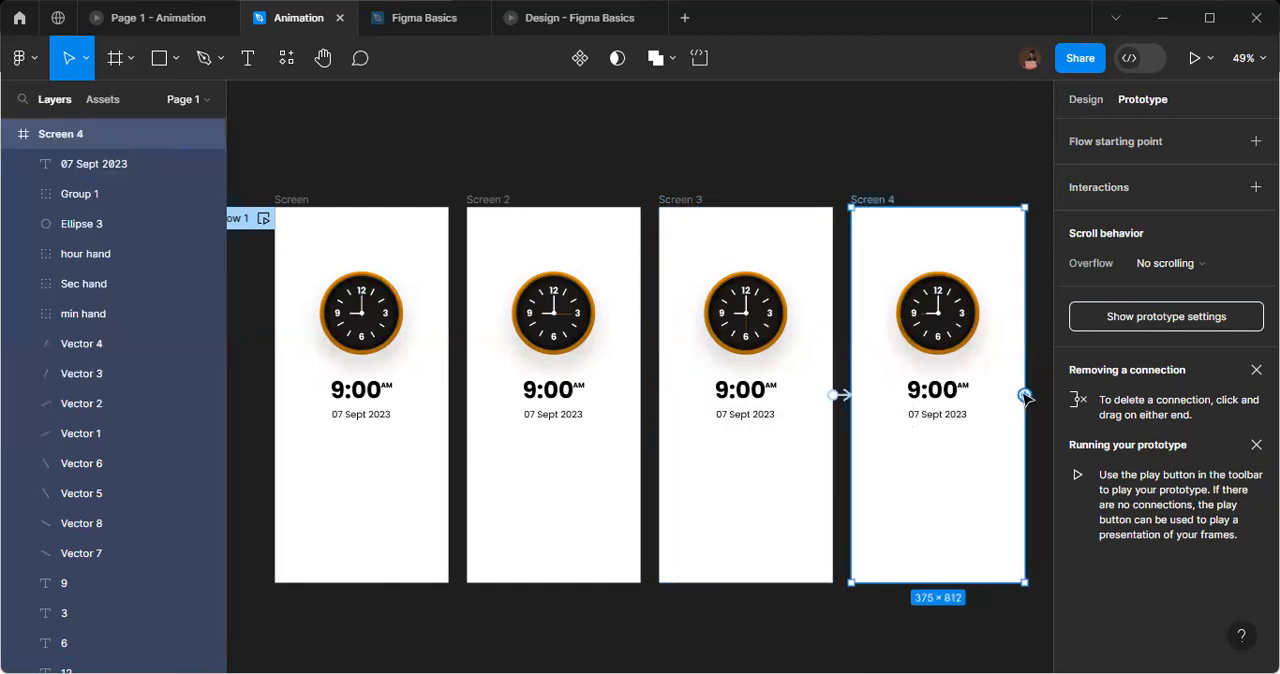
{"action": "left_click_drag", "start_coordinate": [596, 428], "coordinate": [437, 465]}
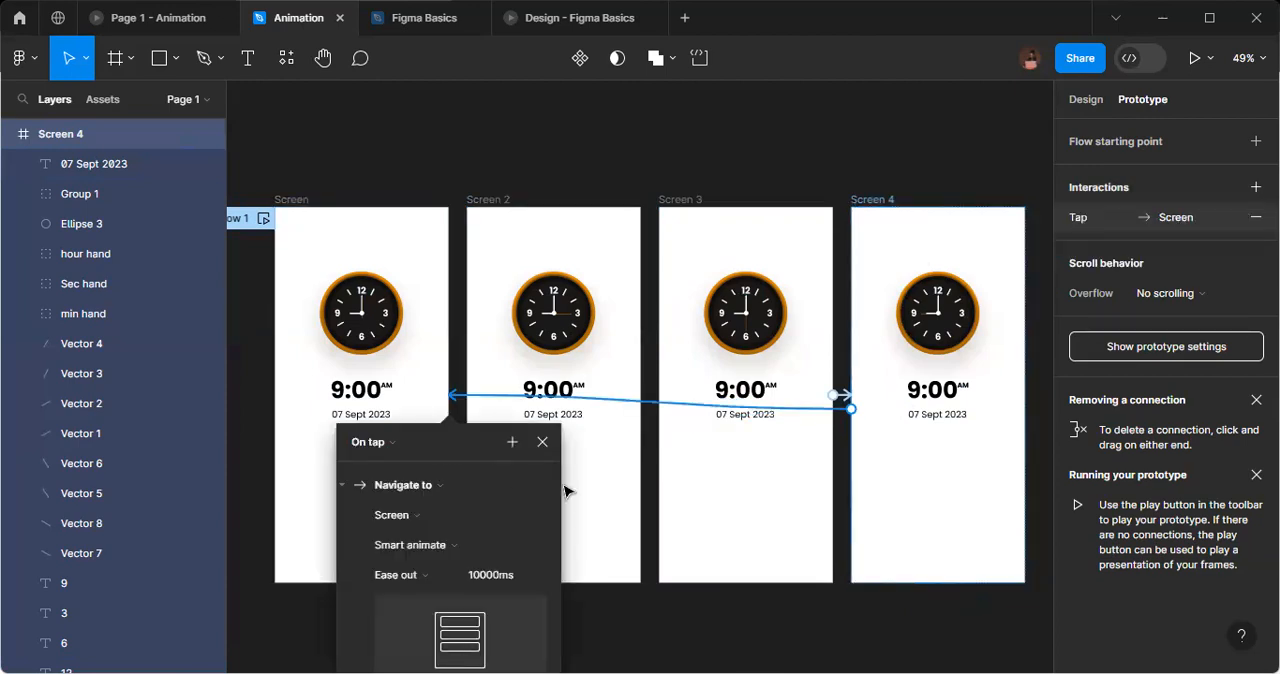
{"action": "left_click", "coordinate": [393, 446]}
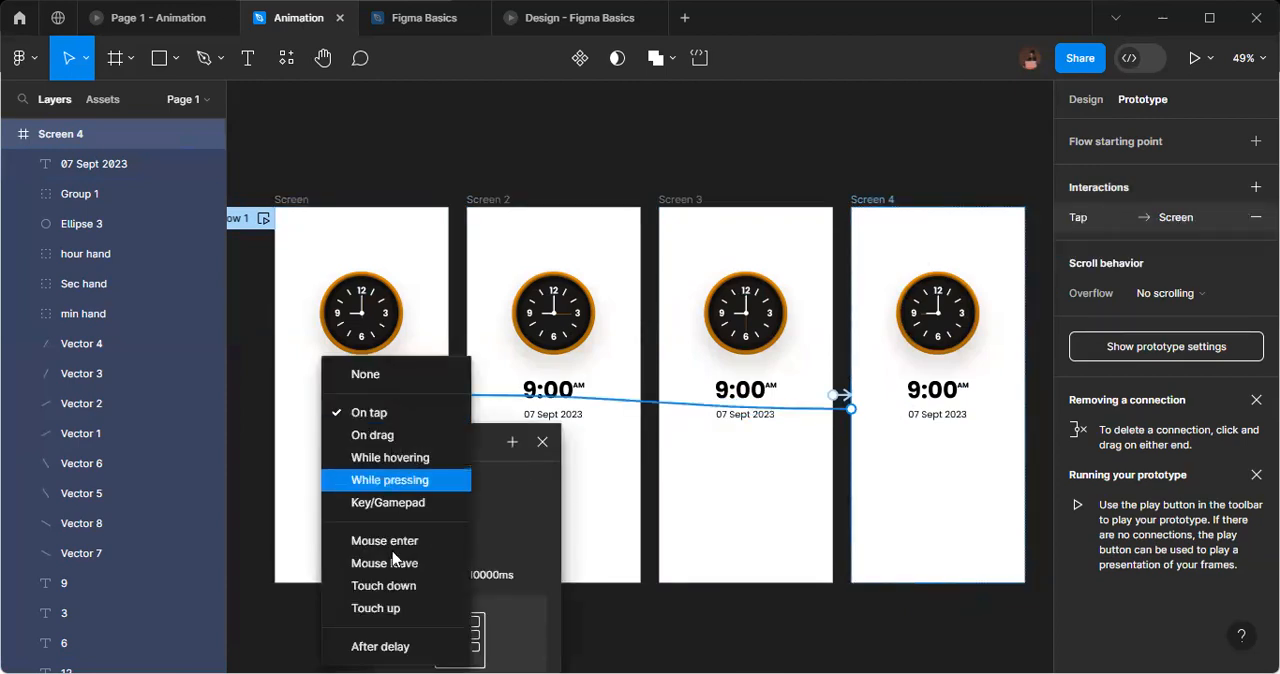
{"action": "left_click", "coordinate": [408, 649]}
{"action": "left_click", "coordinate": [370, 476]}
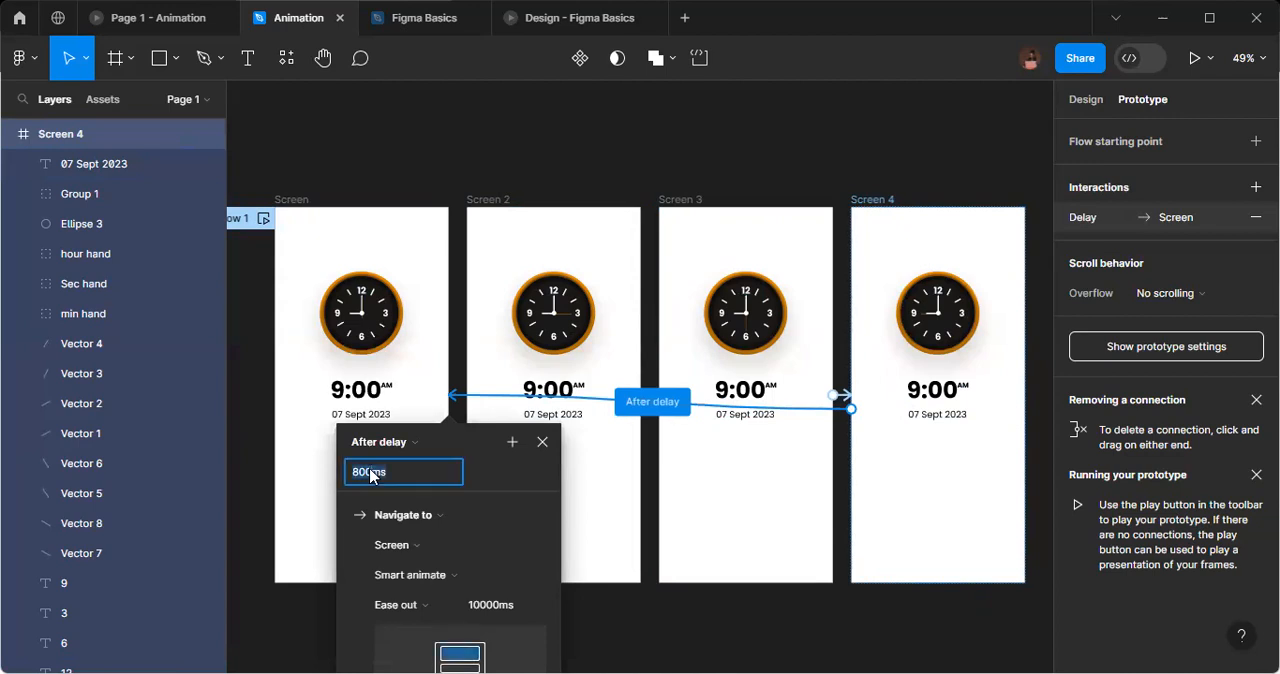
{"action": "type", "text": "1"}
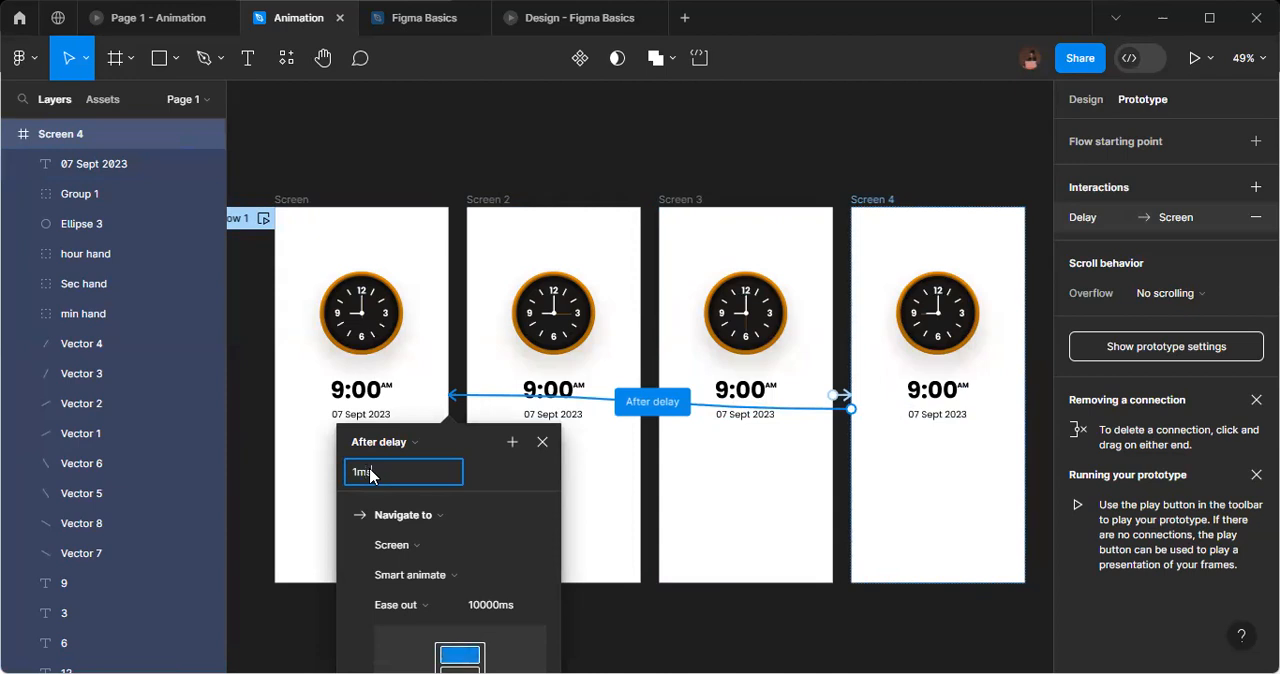
{"action": "key", "text": "Return"}
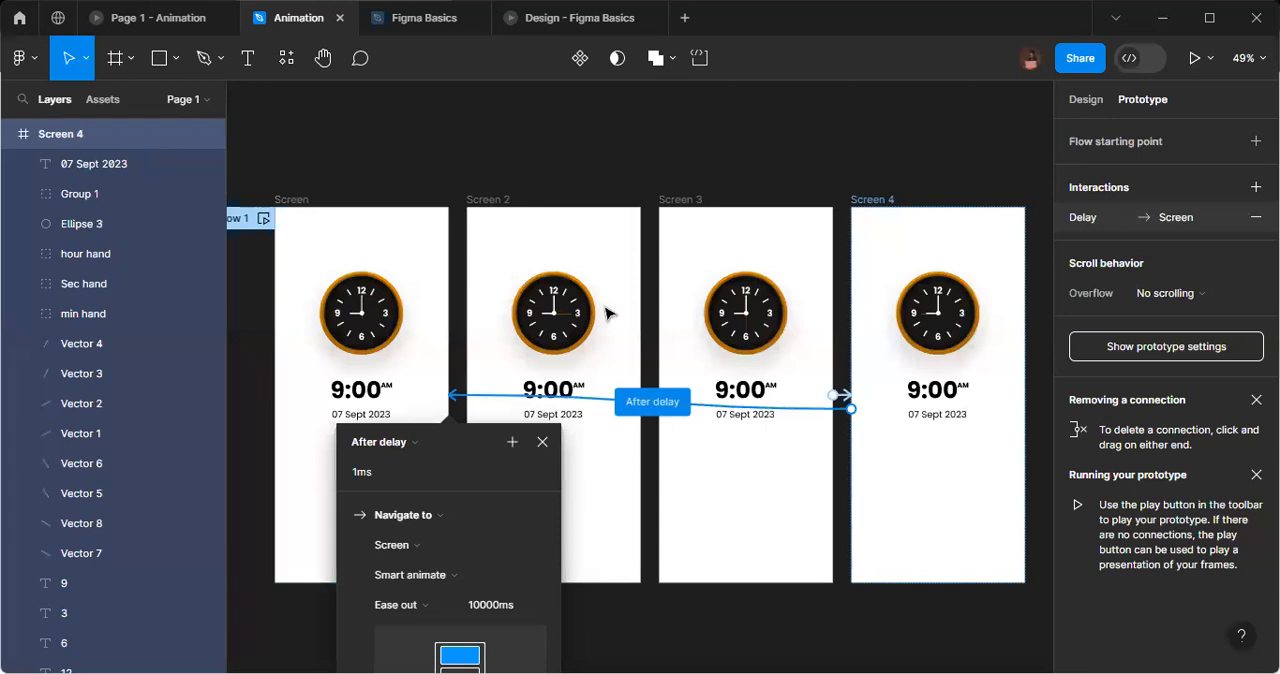
Play the Flow 1 prototype from the Screen frame to preview the clock's second-hand animation.
{"action": "scroll", "coordinate": [760, 325], "scroll_direction": "left", "scroll_amount": 2}
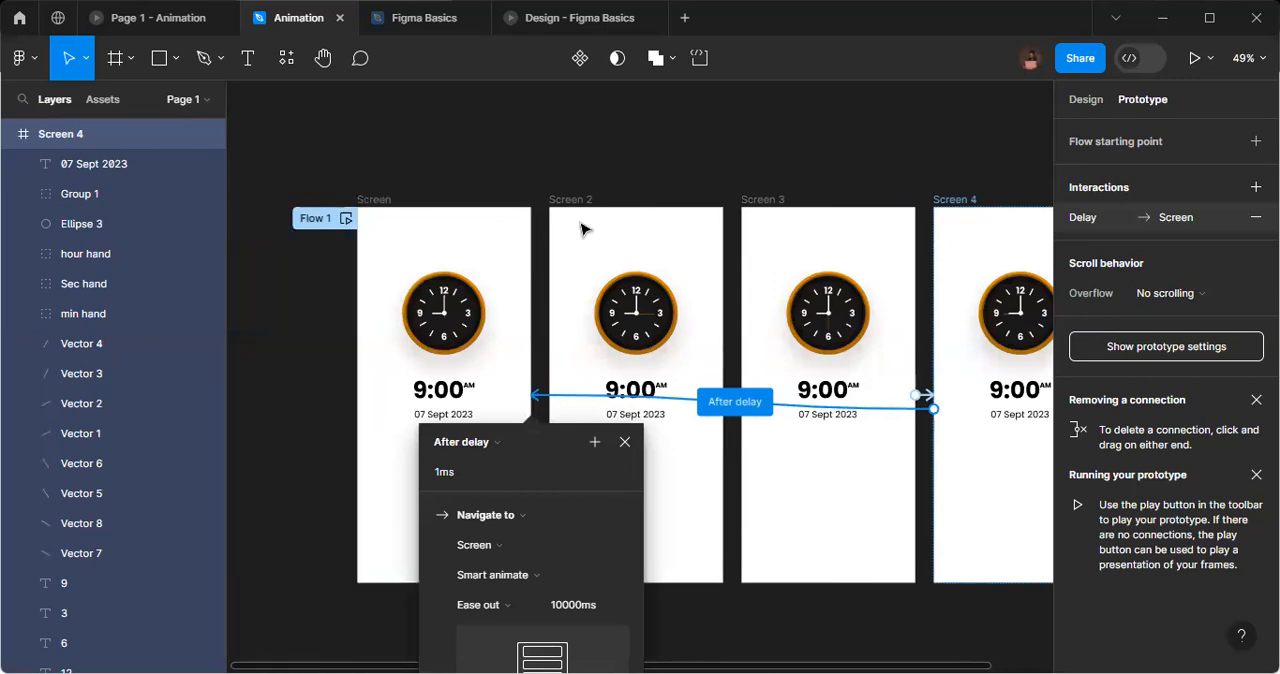
{"action": "left_click", "coordinate": [372, 206]}
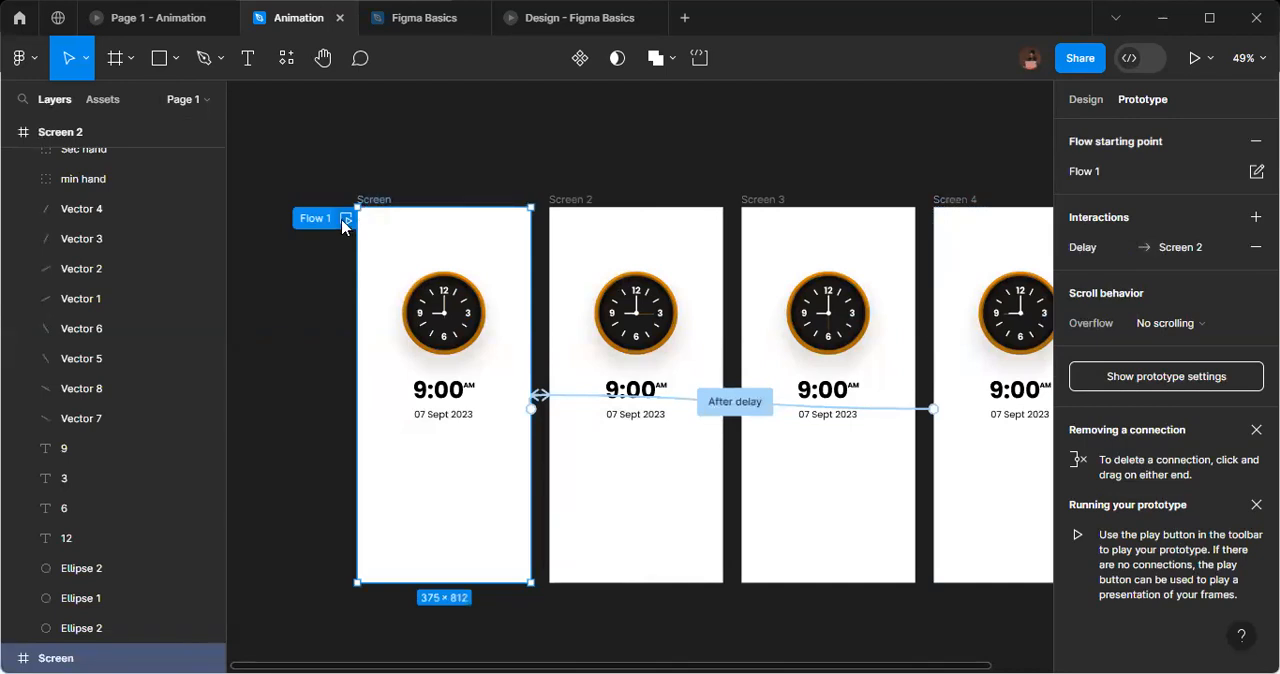
{"action": "left_click", "coordinate": [343, 222]}
{"action": "left_click", "coordinate": [591, 115]}
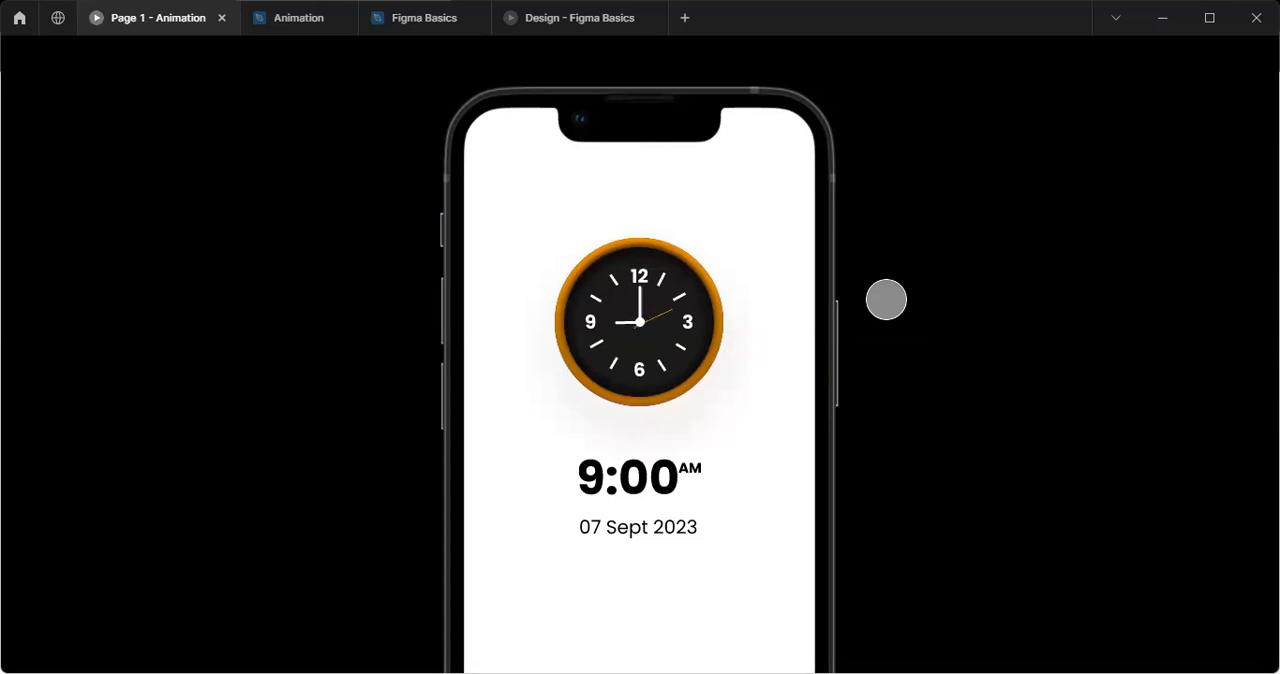
{"action": "mouse_move", "coordinate": [300, 18]}
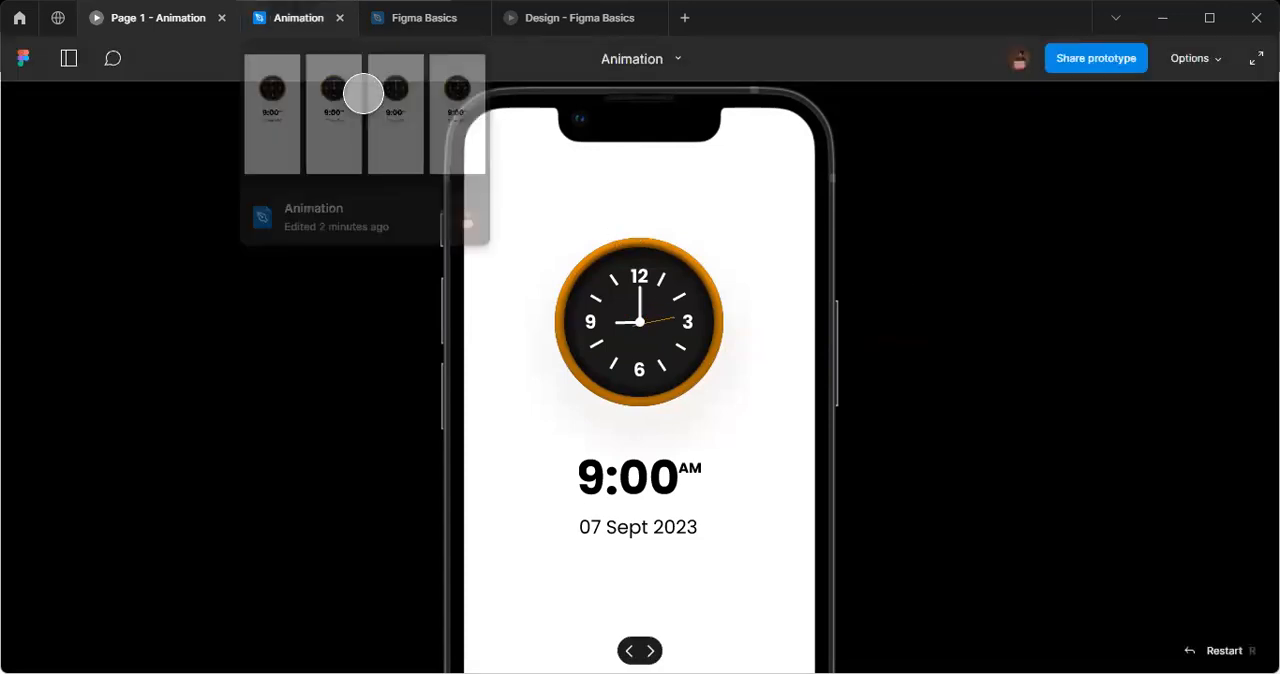